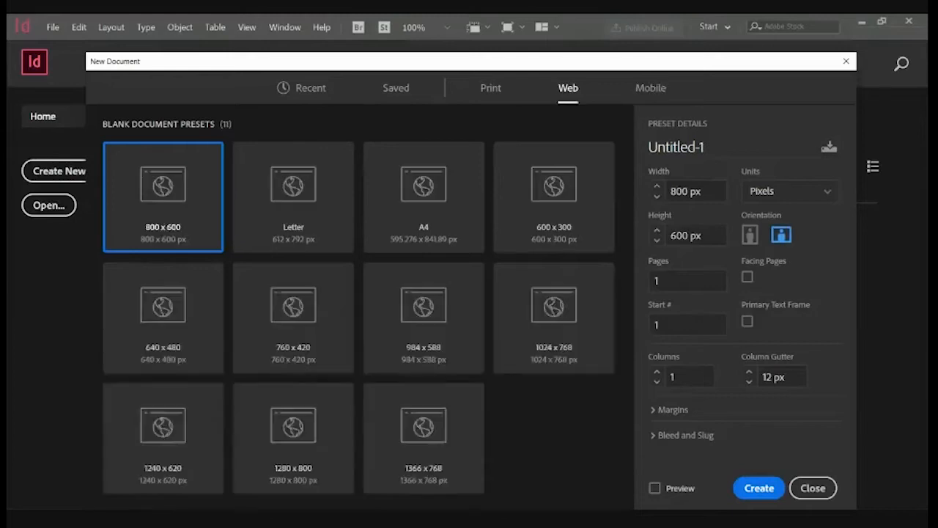
# Step: Choose the A4 print preset for the new document and set its units to inches
pyautogui.click(491, 88)
pyautogui.click(424, 318)
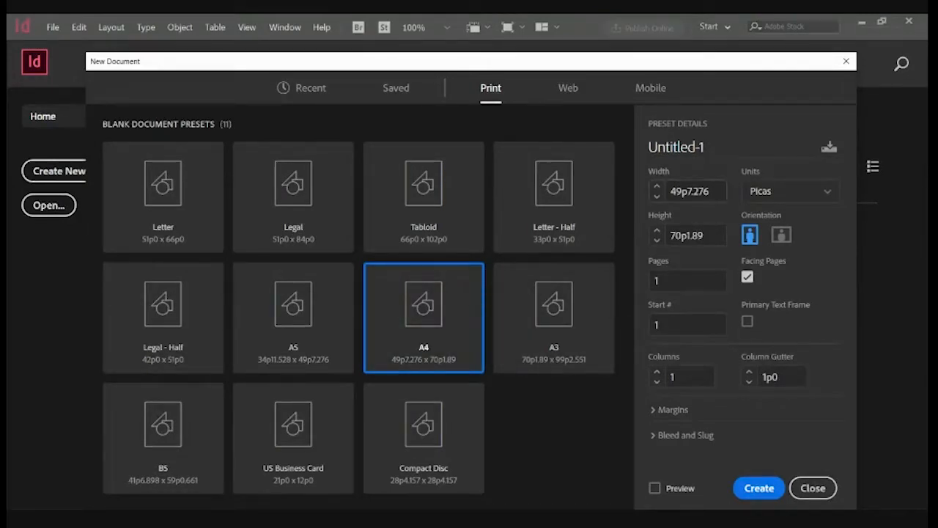
pyautogui.click(791, 192)
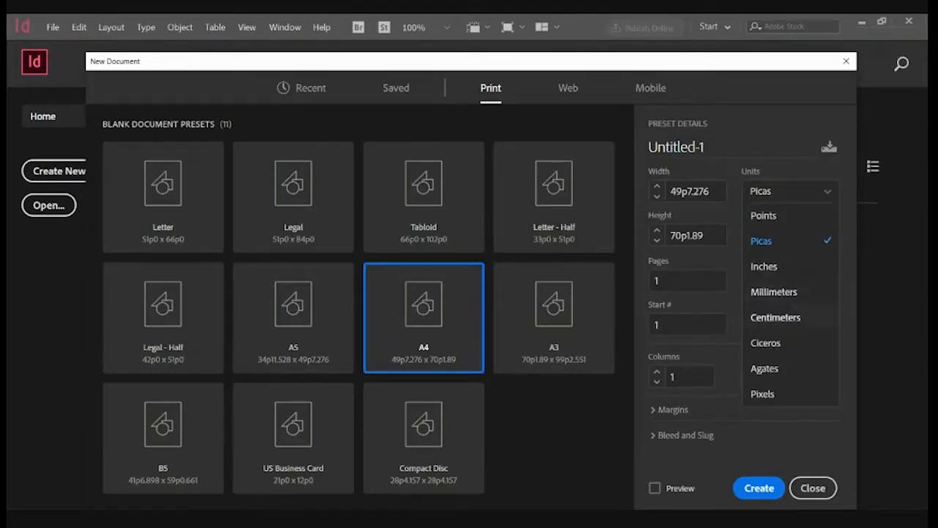
pyautogui.click(764, 267)
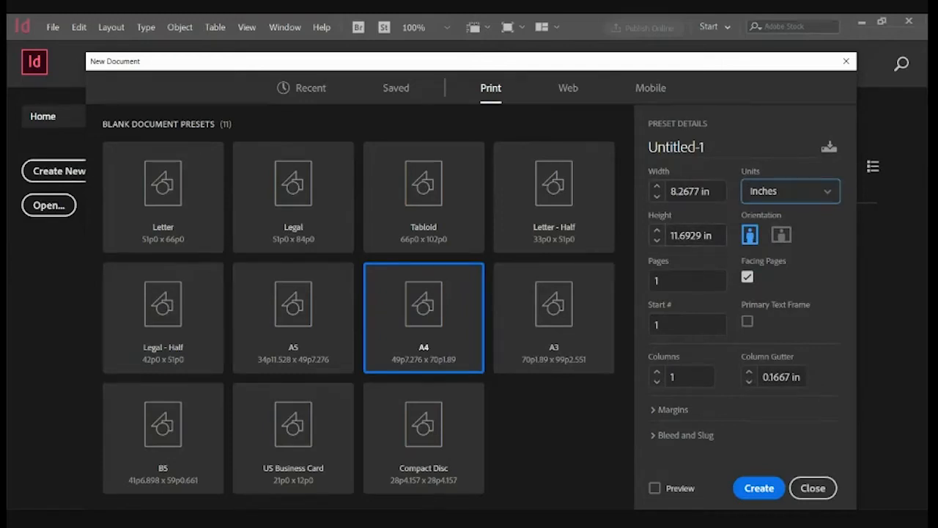
# Step: Try landscape orientation, return the page to portrait, and turn off facing pages
pyautogui.click(781, 235)
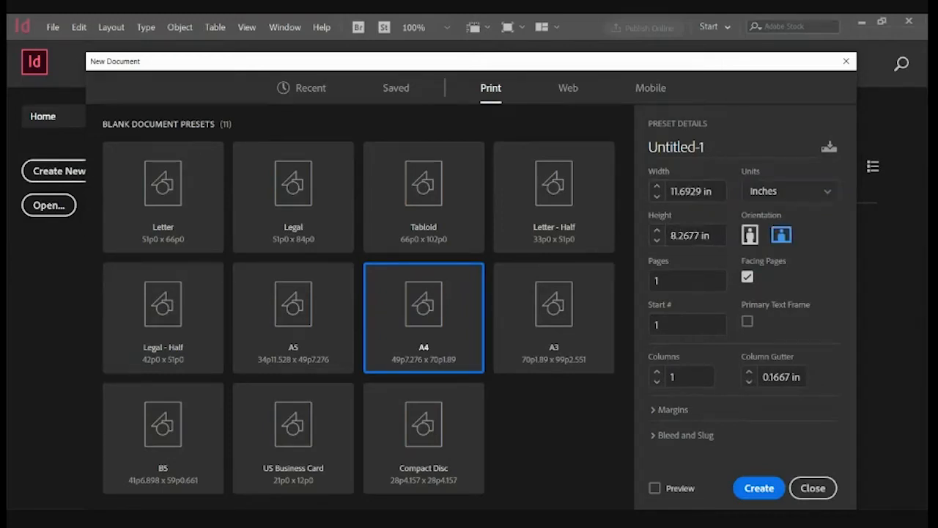
pyautogui.click(750, 235)
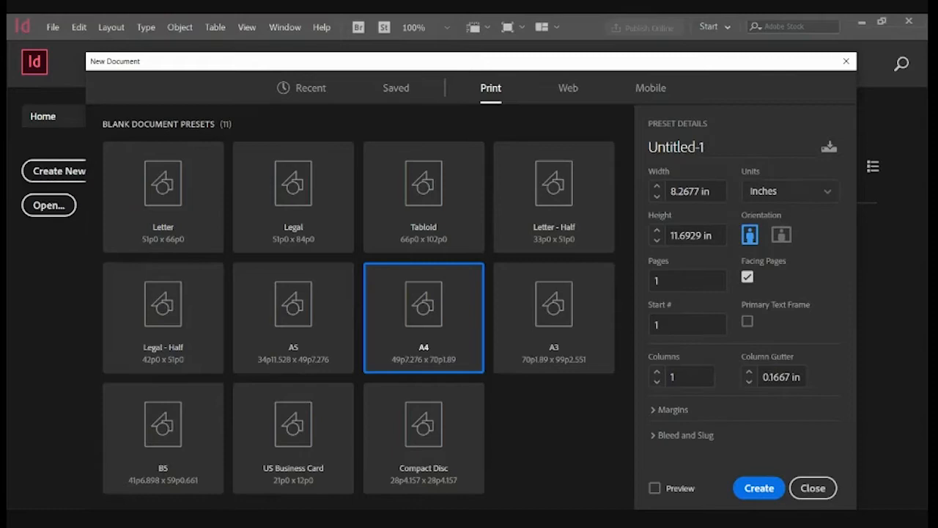
pyautogui.click(747, 277)
# Step: Show the margin and bleed settings, set the bleed to 3 mm on all sides, and create the document
pyautogui.click(669, 409)
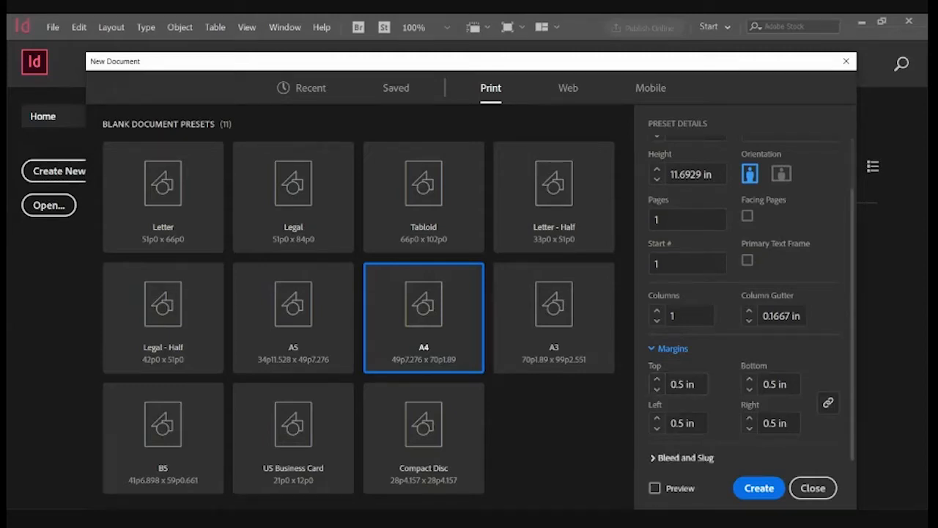
pyautogui.click(686, 458)
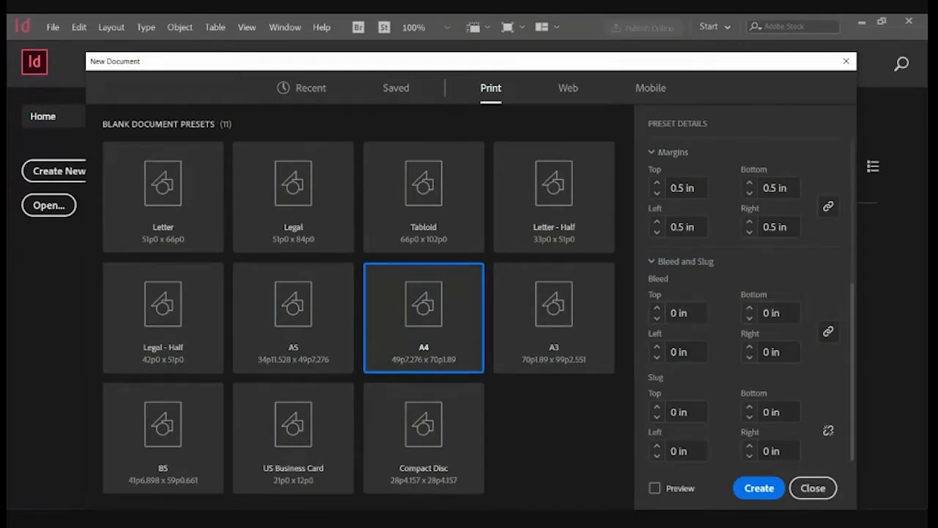
pyautogui.click(687, 313)
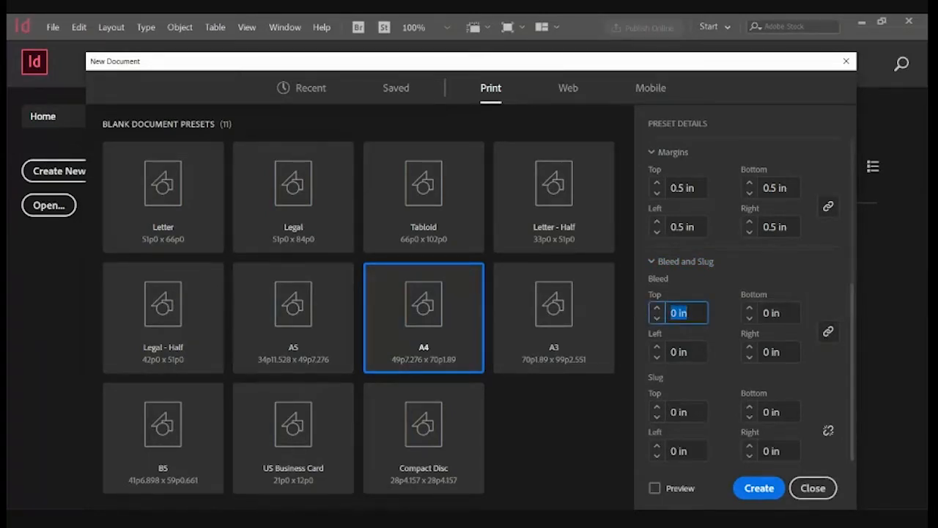
pyautogui.write('3mm')
pyautogui.press('Tab')
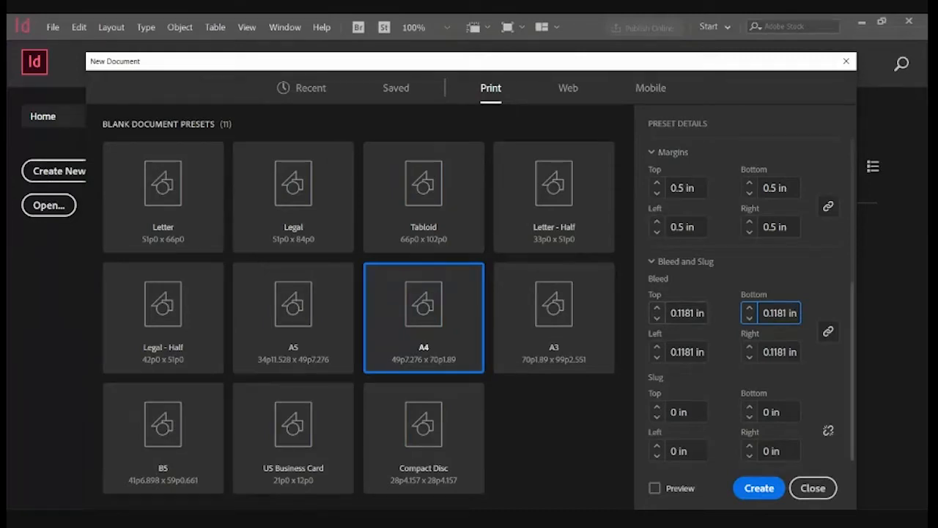
pyautogui.click(759, 488)
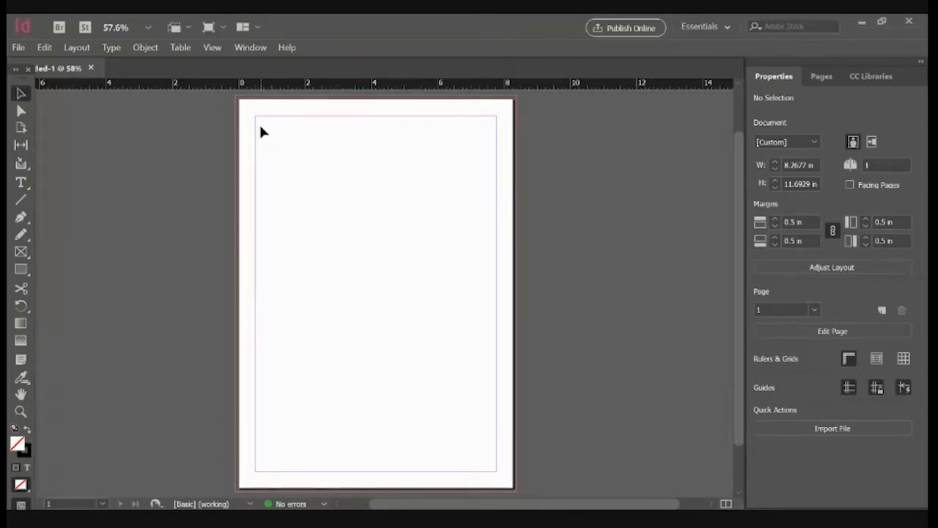
# Step: Examine the page edge, the margin guides and the bleed guides around the page's upper-left corner at several magnifications
pyautogui.scroll(4, 272, 140)
pyautogui.moveTo(244, 165); pyautogui.dragTo(262, 344)
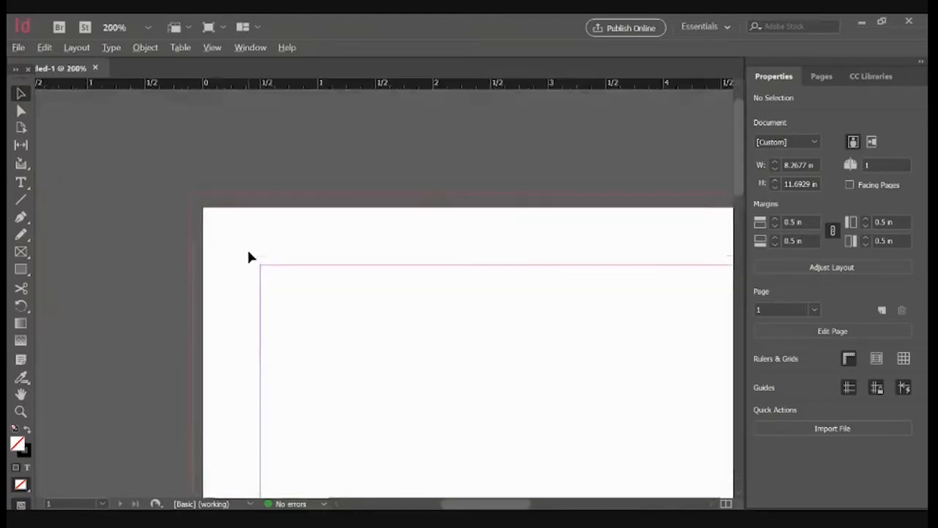
pyautogui.scroll(6, 247, 256)
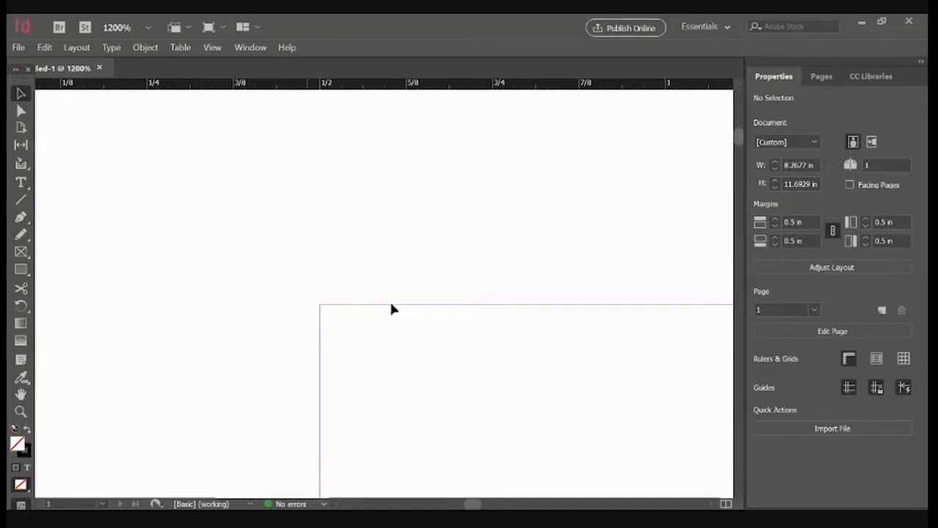
pyautogui.scroll(-8, 325, 291)
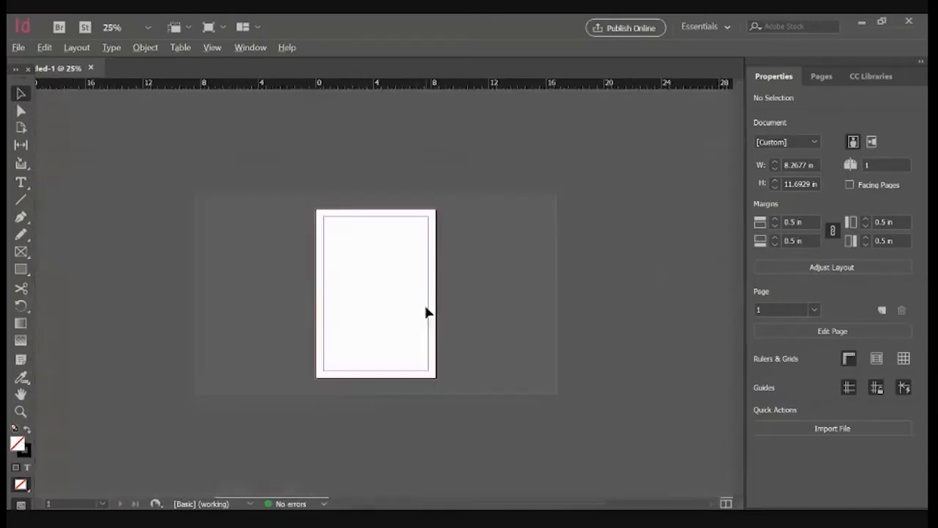
pyautogui.scroll(8, 250, 192)
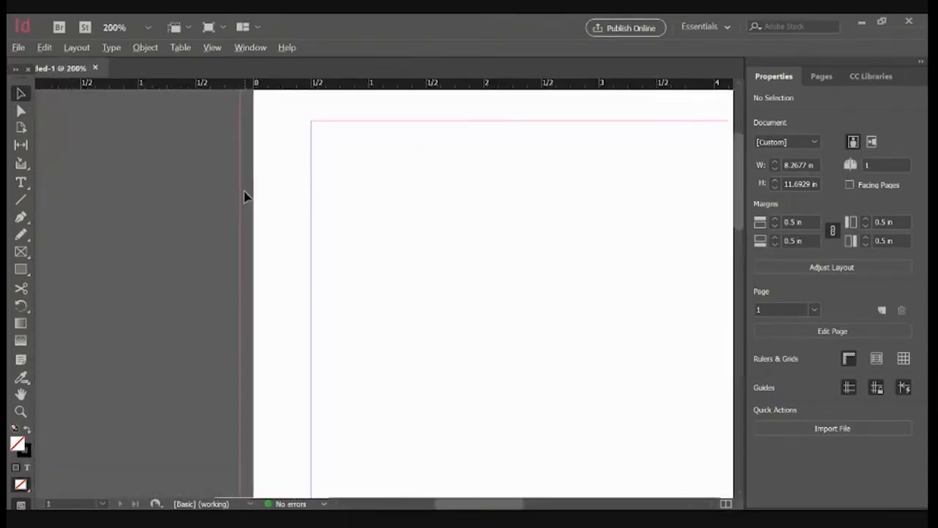
pyautogui.scroll(2, 247, 212)
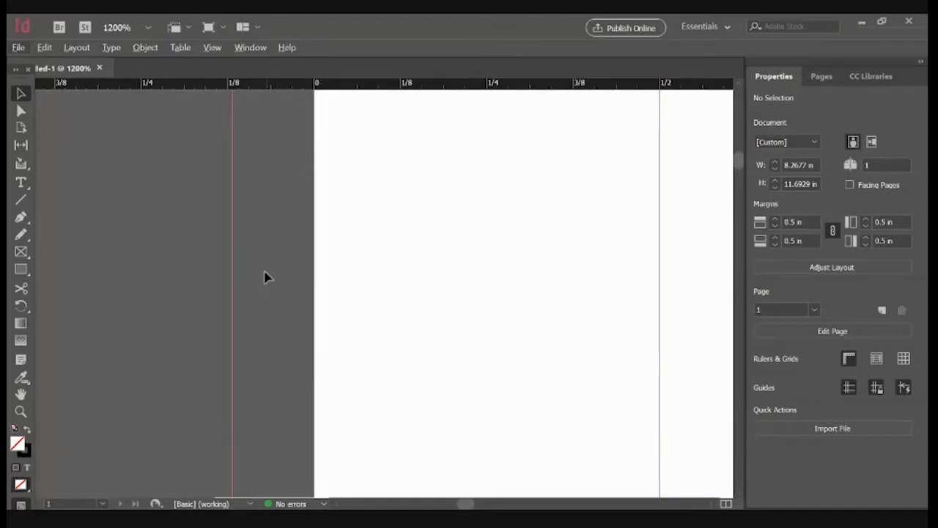
pyautogui.scroll(-5, 267, 272)
pyautogui.scroll(3, 310, 222)
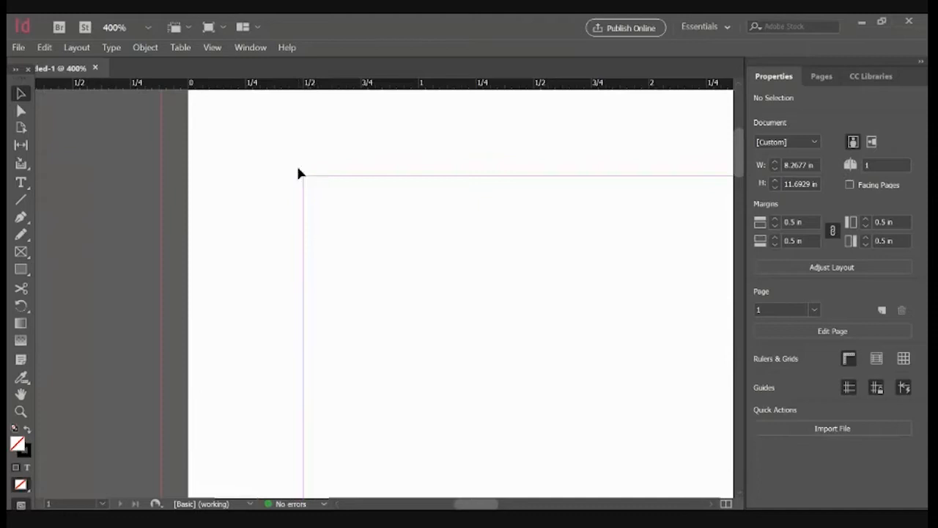
pyautogui.scroll(-5, 290, 179)
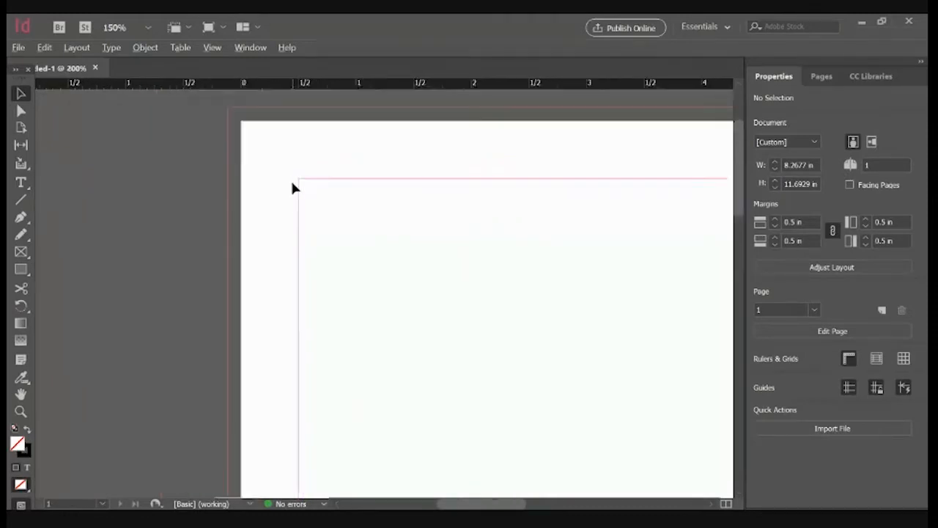
pyautogui.scroll(2, 400, 219)
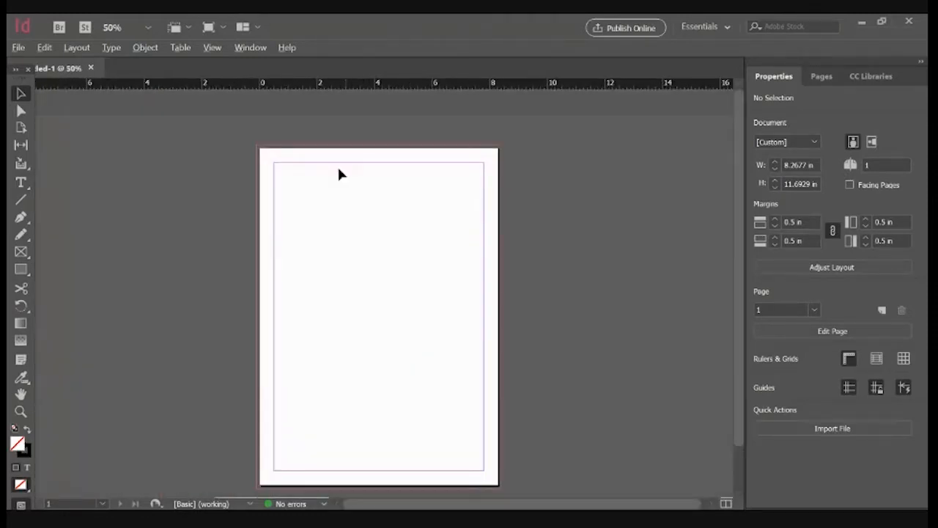
pyautogui.scroll(4, 267, 158)
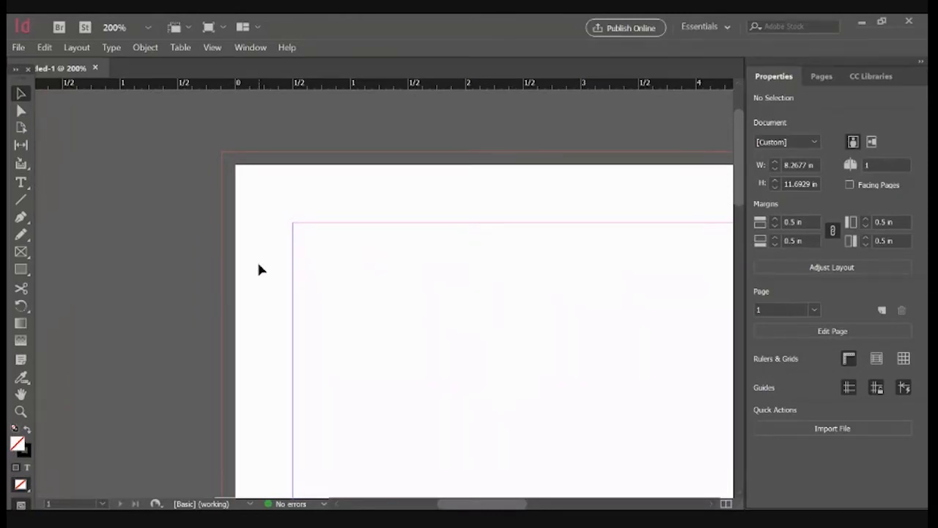
pyautogui.hotkey('ctrl', '5')
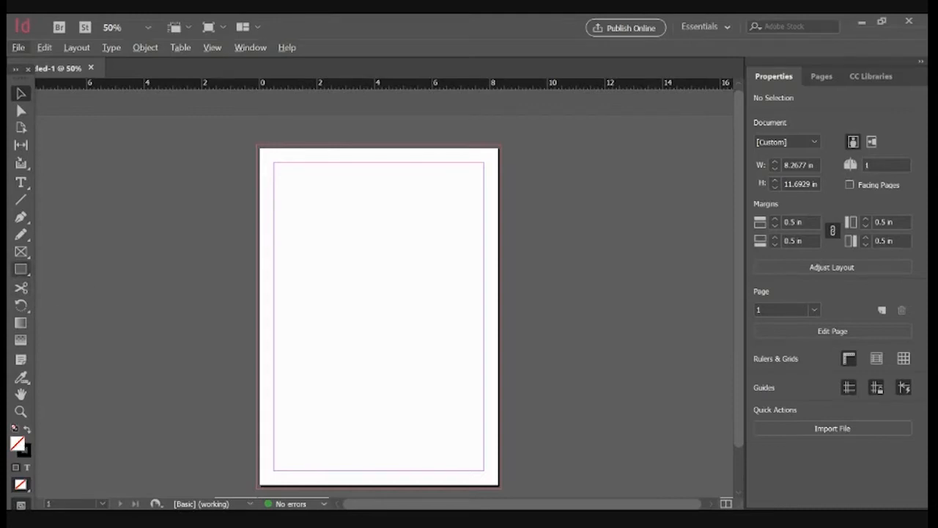
pyautogui.click(21, 269)
pyautogui.click(61, 286)
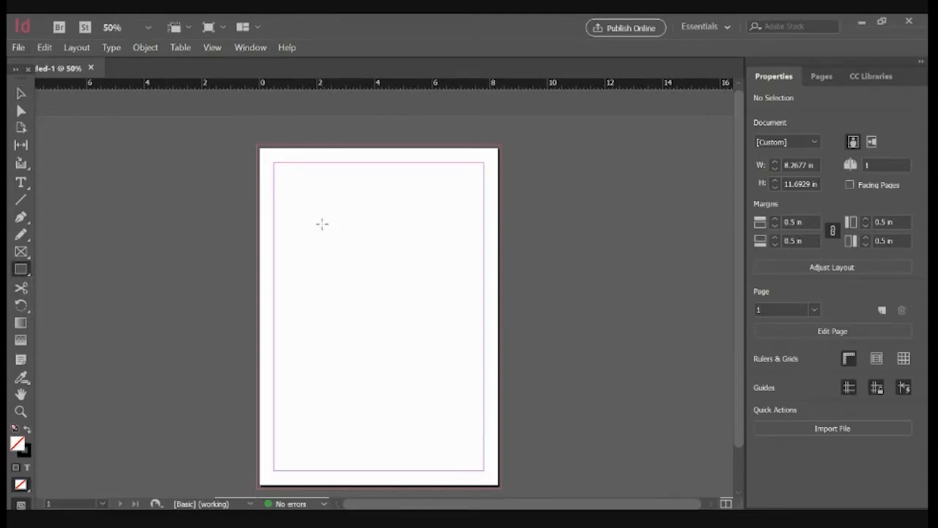
pyautogui.scroll(1, 285, 201)
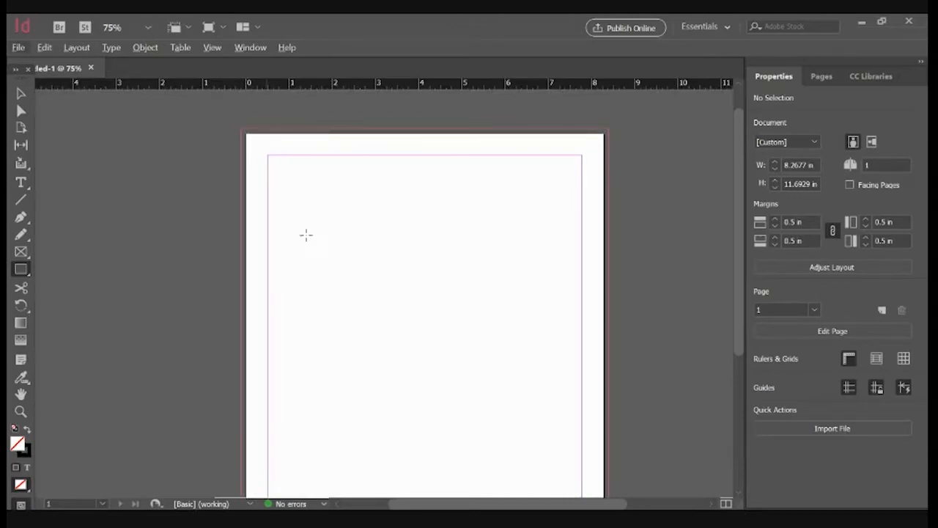
pyautogui.scroll(-1, 300, 220)
pyautogui.scroll(2, 264, 176)
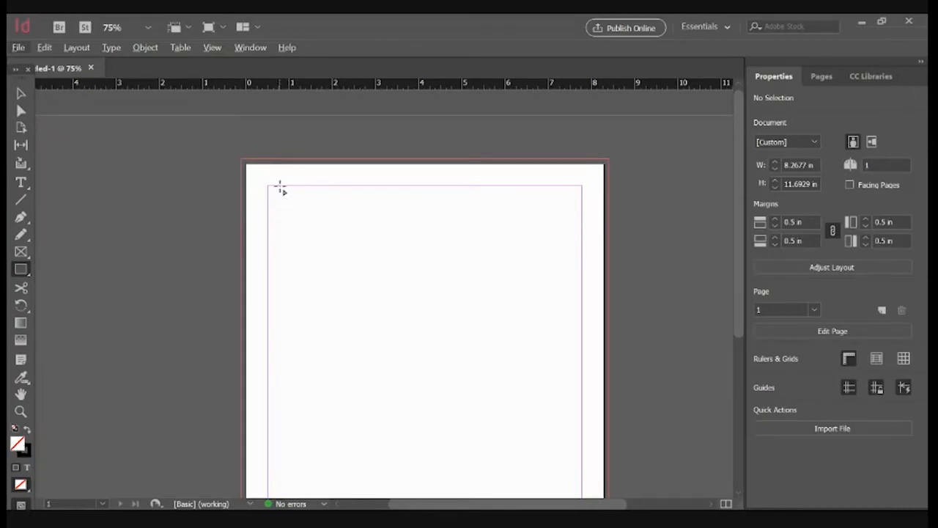
# Step: Create a text frame about 7.27 by 3.01 in between the side margins at the page's top and enter random filler letters
pyautogui.click(20, 183)
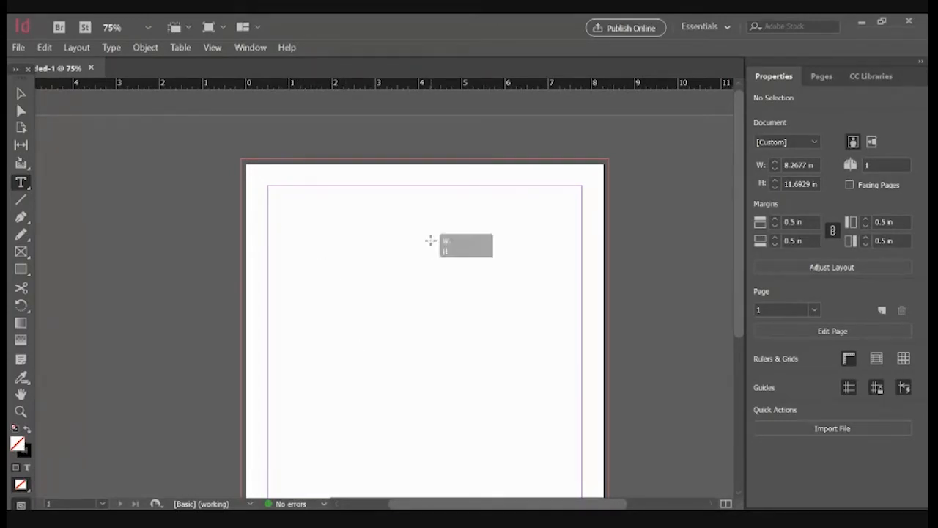
pyautogui.moveTo(271, 188); pyautogui.dragTo(580, 314)
pyautogui.click(269, 207)
pyautogui.write('dsf')
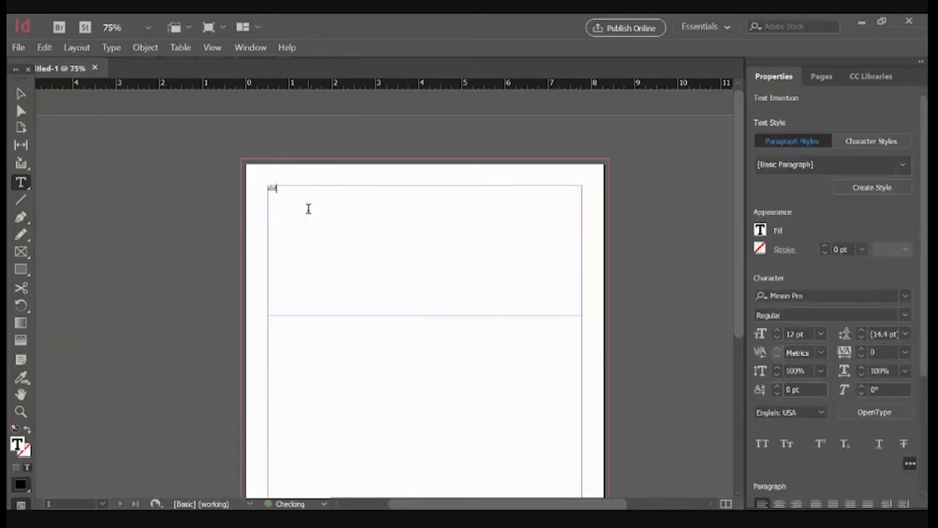
pyautogui.write('sdfsdfsdfsdfsdfsdf')
# Step: Replace the filler letters with the copied Lorem Ipsum paragraph and deselect the text frame
pyautogui.moveTo(353, 191); pyautogui.dragTo(245, 187)
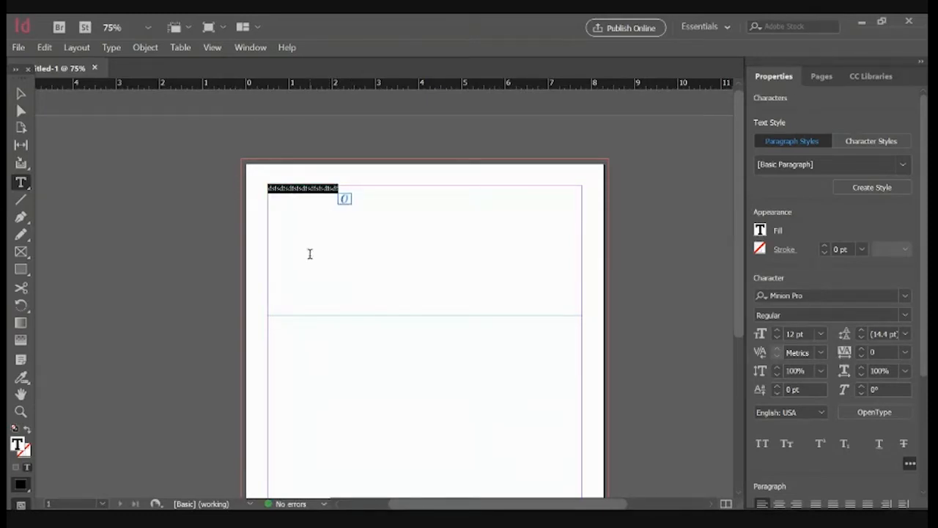
pyautogui.press('BackSpace')
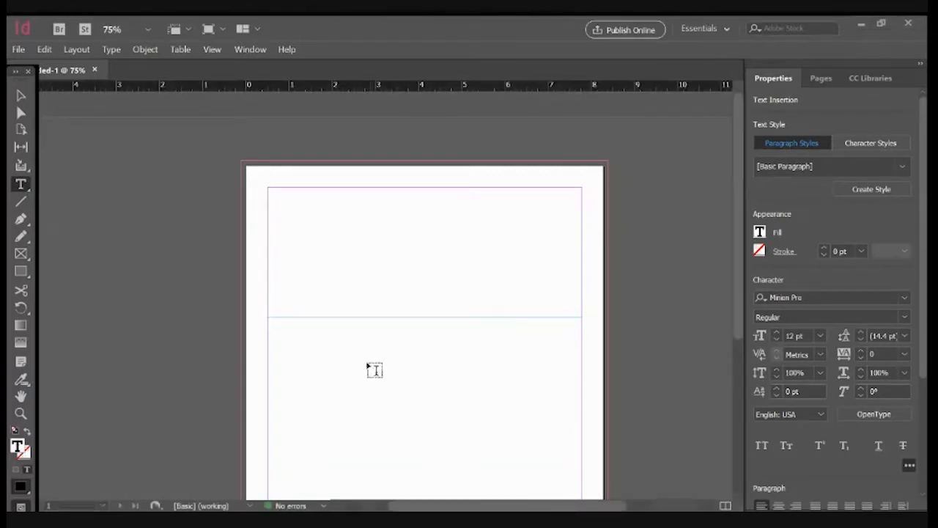
pyautogui.click(289, 191)
pyautogui.hotkey('ctrl', 'v')
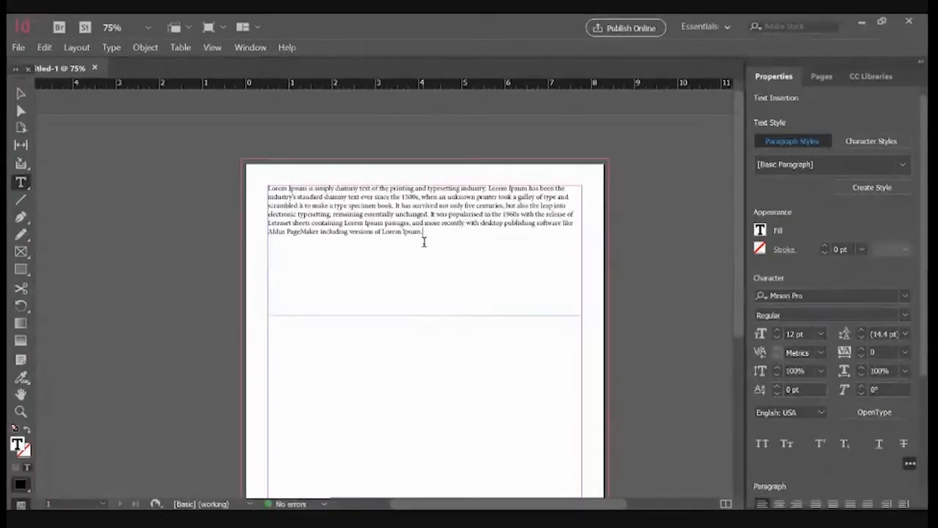
pyautogui.hotkey('ctrl', 'a')
pyautogui.press('Escape')
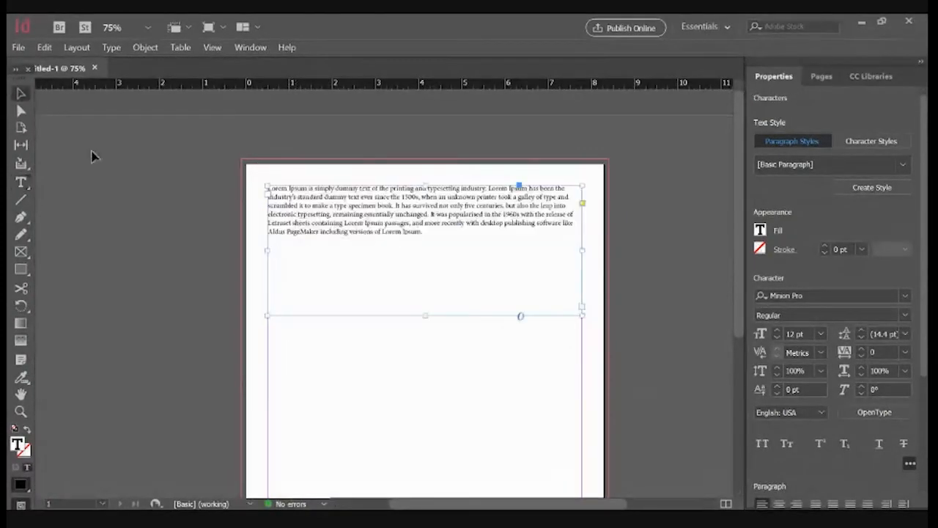
pyautogui.click(214, 243)
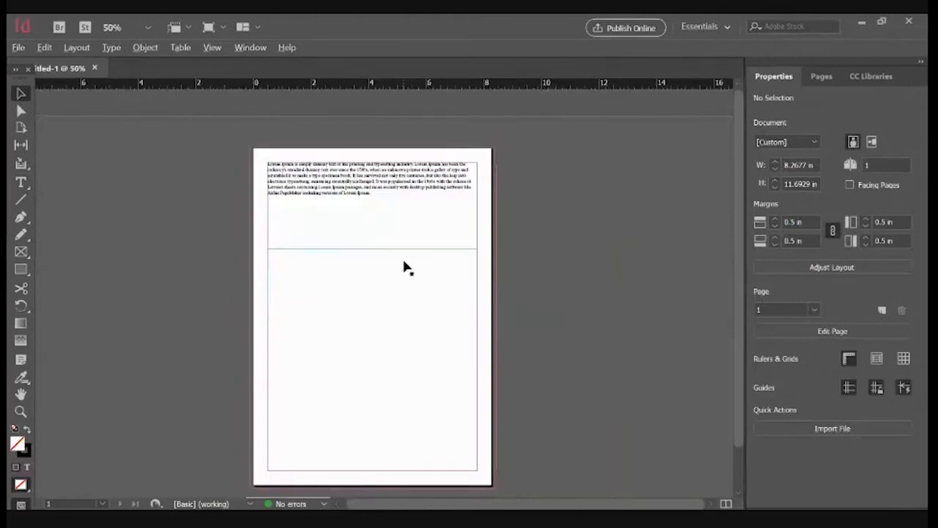
# Step: Move the Lorem Ipsum text frame off the page onto the pasteboard to its left, at about X -7.82 in, Y -0.13 in
pyautogui.hotkey('ctrl', '-')
pyautogui.moveTo(349, 192); pyautogui.dragTo(92, 183)
pyautogui.moveTo(145, 250); pyautogui.dragTo(284, 295)
pyautogui.scroll(2, 121, 211)
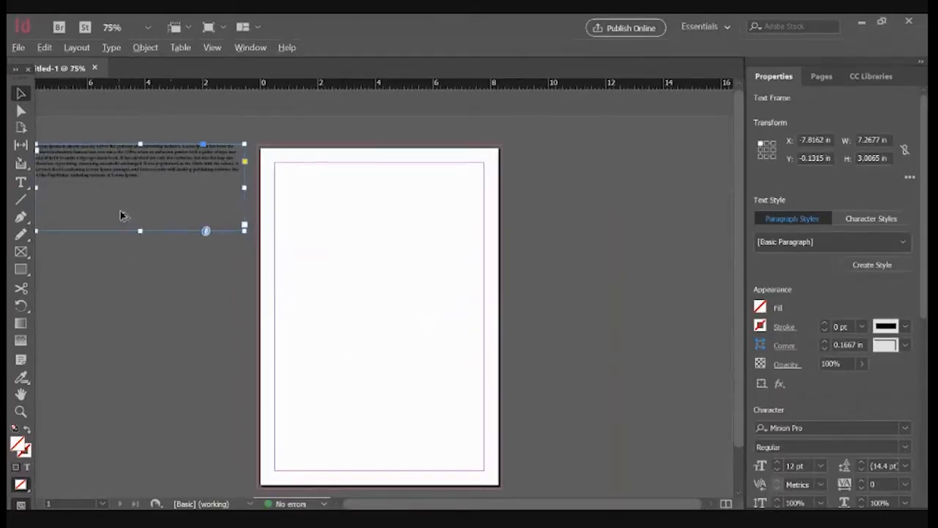
pyautogui.moveTo(225, 256); pyautogui.dragTo(327, 335)
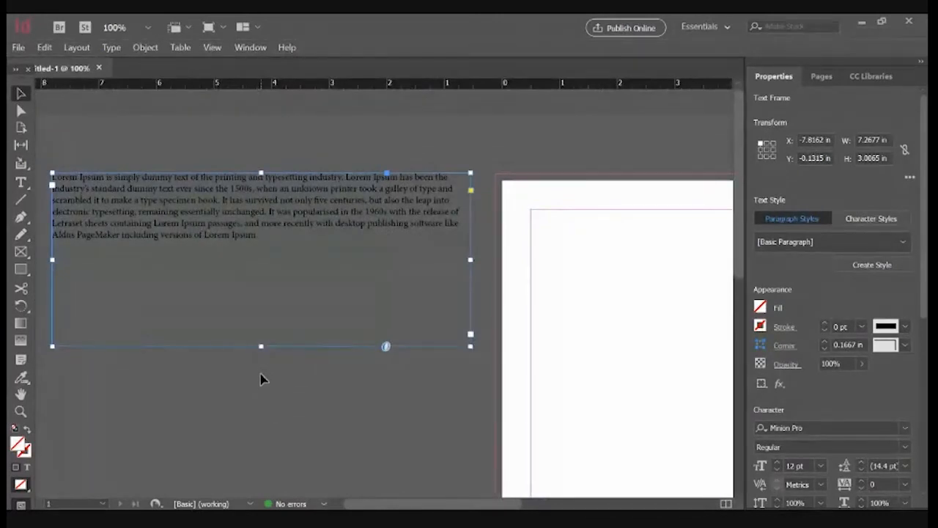
# Step: Try shorter and taller heights for the text frame, then resize it to about 4.29 in wide and 1.54 in high
pyautogui.moveTo(261, 346); pyautogui.dragTo(264, 248)
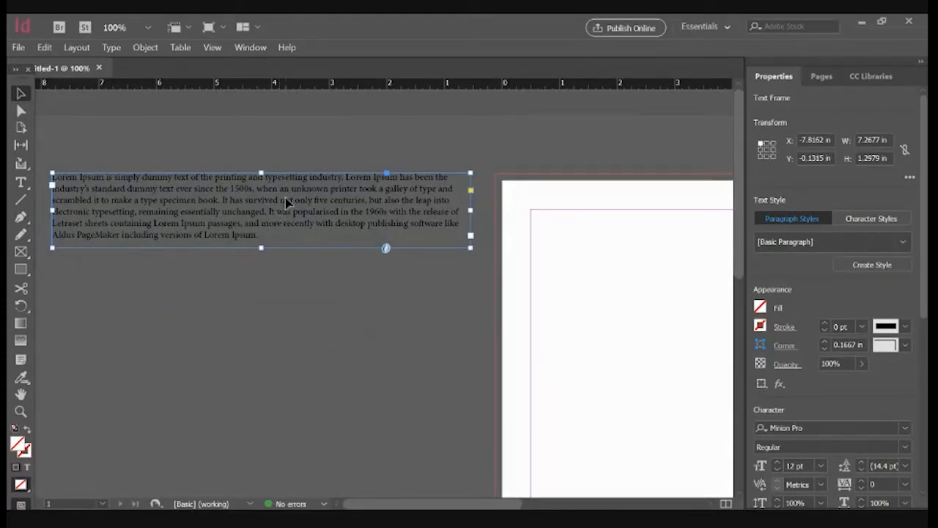
pyautogui.moveTo(261, 248); pyautogui.dragTo(246, 409)
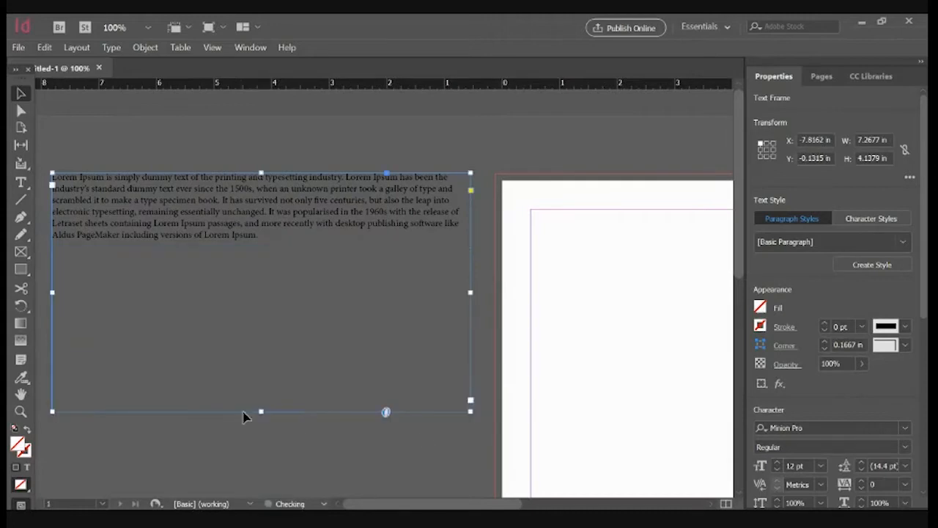
pyautogui.moveTo(471, 408); pyautogui.dragTo(299, 262)
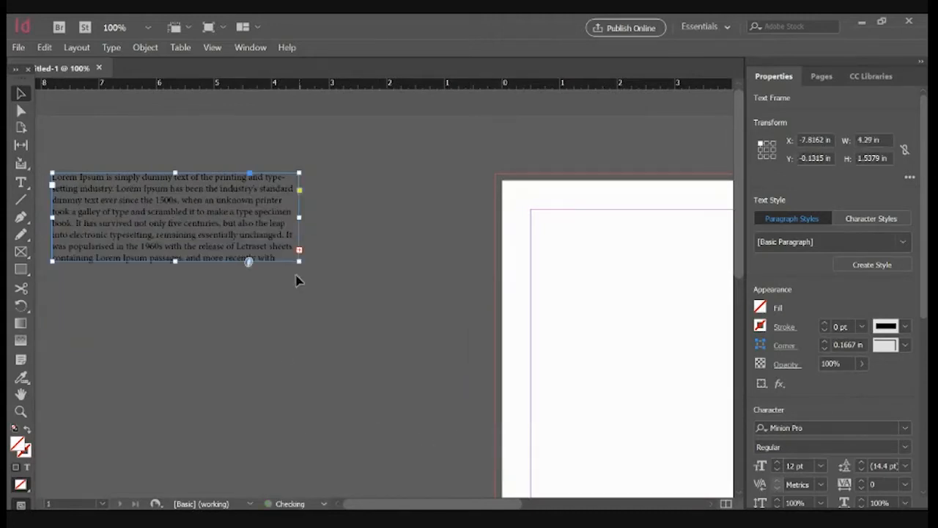
# Step: Try narrower and taller proportions for the Lorem Ipsum text frame, then resize it to about 6.41 in wide and 1.94 in high
pyautogui.moveTo(175, 262)
pyautogui.mouseDown()
pyautogui.moveTo(176, 336)
pyautogui.moveTo(176, 278)
pyautogui.mouseUp()
pyautogui.moveTo(299, 224); pyautogui.dragTo(150, 224)
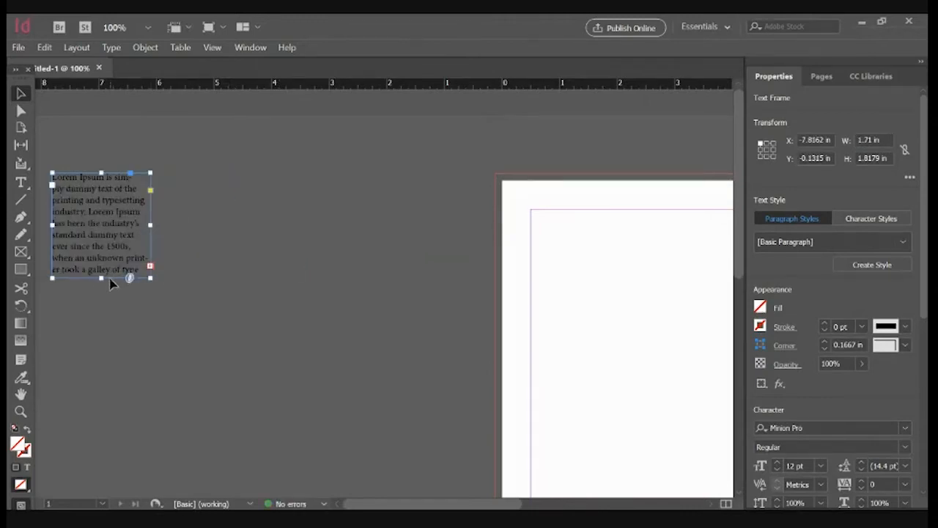
pyautogui.moveTo(102, 278); pyautogui.dragTo(139, 302)
pyautogui.moveTo(151, 237); pyautogui.dragTo(421, 246)
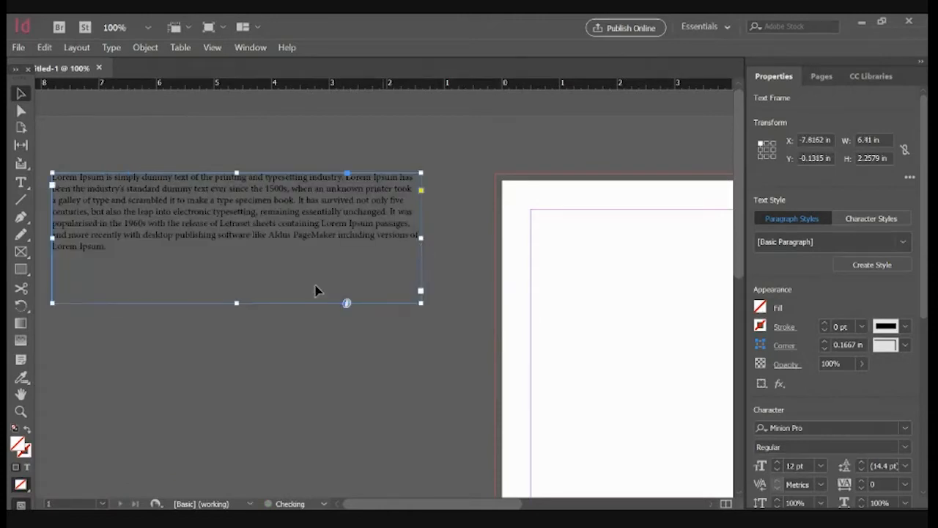
pyautogui.moveTo(236, 303); pyautogui.dragTo(237, 287)
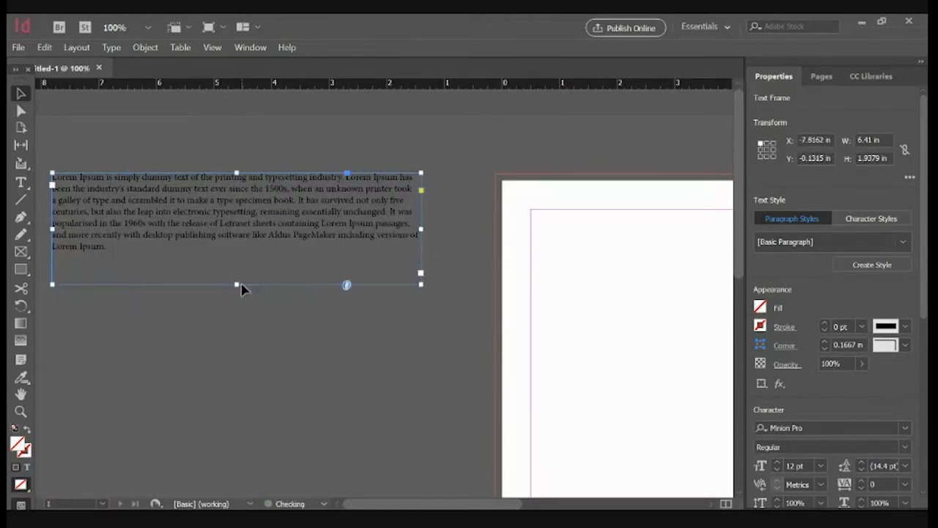
# Step: Move the Lorem Ipsum frame back onto the page at X 0.5 in, Y 0.5 in and widen it to the right margin, about 7.27 in
pyautogui.hotkey('ctrl', '-')
pyautogui.moveTo(503, 276); pyautogui.dragTo(459, 276)
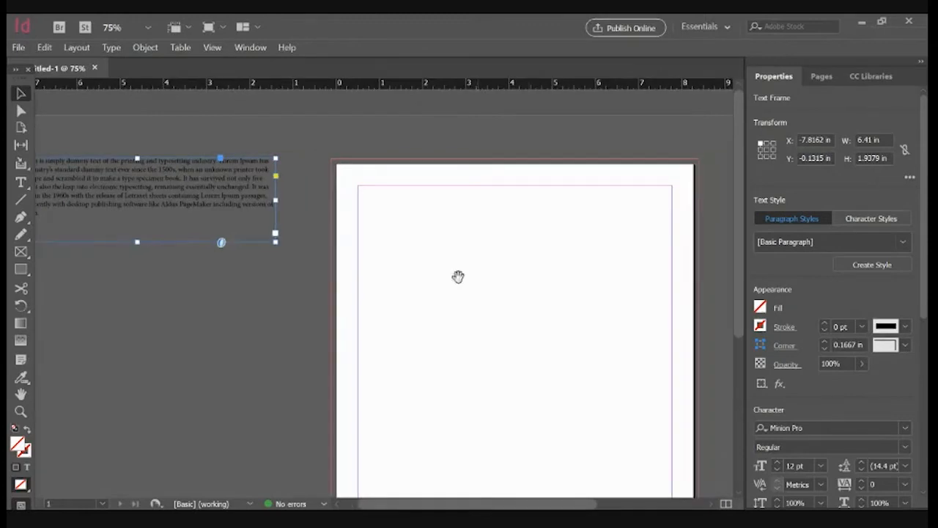
pyautogui.moveTo(137, 187); pyautogui.dragTo(497, 222)
pyautogui.moveTo(635, 227); pyautogui.dragTo(672, 236)
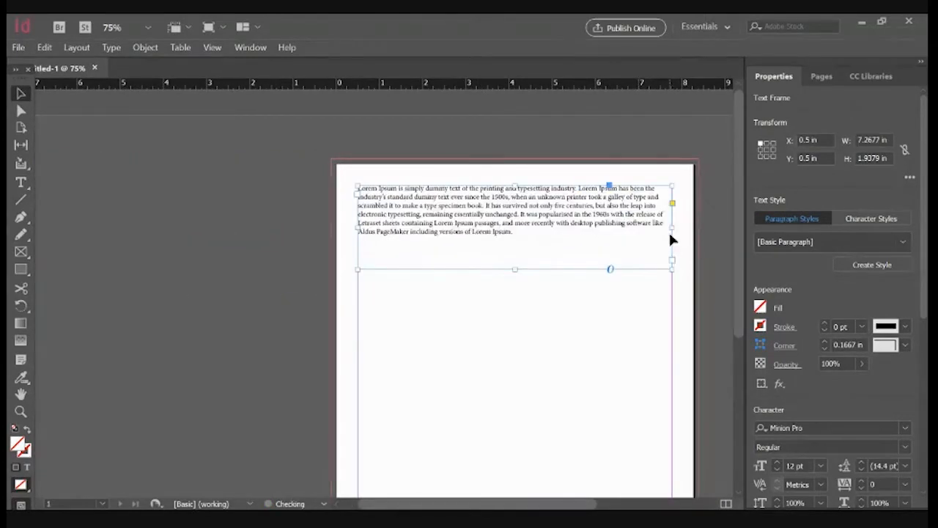
pyautogui.click(601, 310)
pyautogui.moveTo(536, 310); pyautogui.dragTo(388, 264)
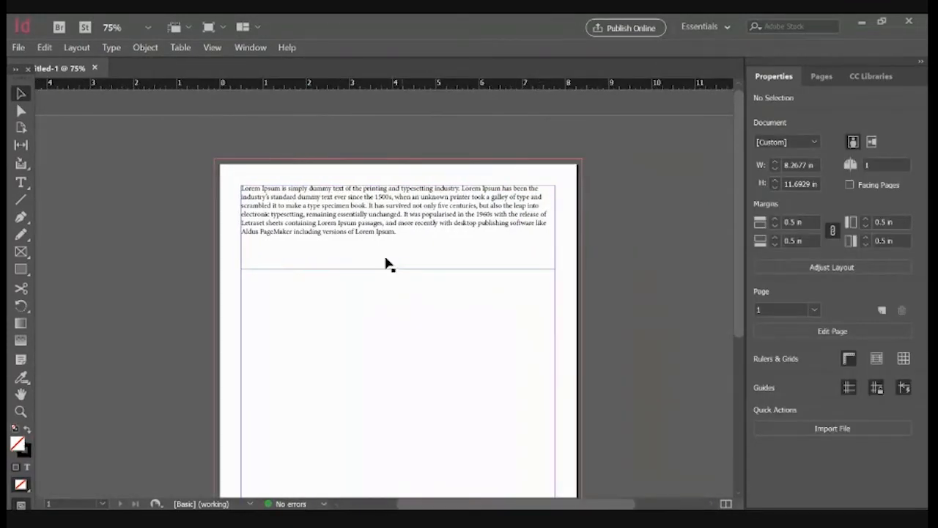
# Step: Shorten the upper text frame so its lower edge sits just below the last line of text, and deselect it
pyautogui.click(349, 222)
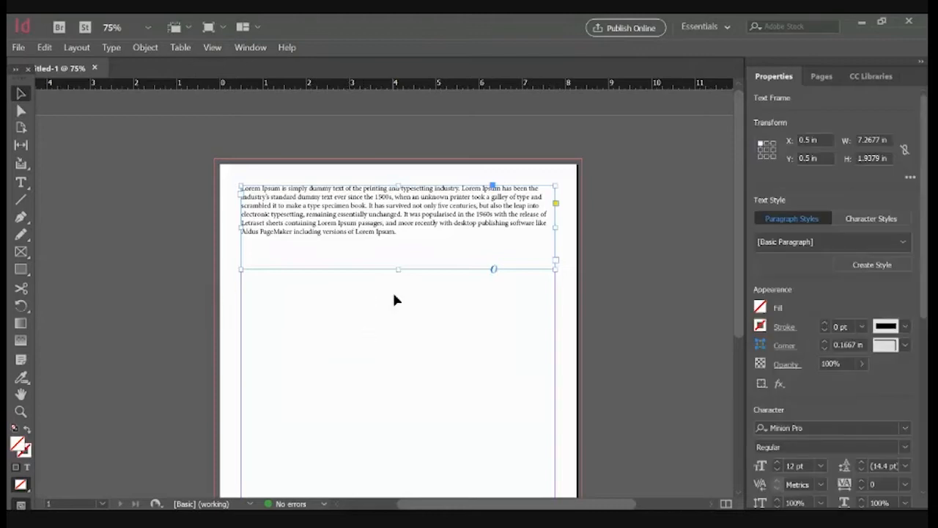
pyautogui.moveTo(394, 269); pyautogui.dragTo(396, 242)
pyautogui.click(431, 290)
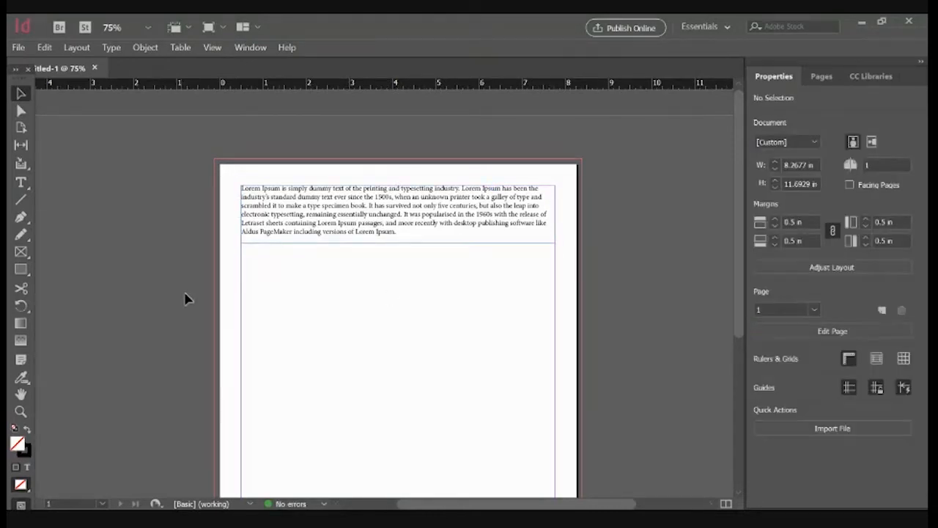
# Step: Create a second text frame about 7.27 by 7.30 in, from about Y 3.90 in down to the bottom margin between the side margins
pyautogui.scroll(-2, 278, 335)
pyautogui.scroll(-1, 301, 282)
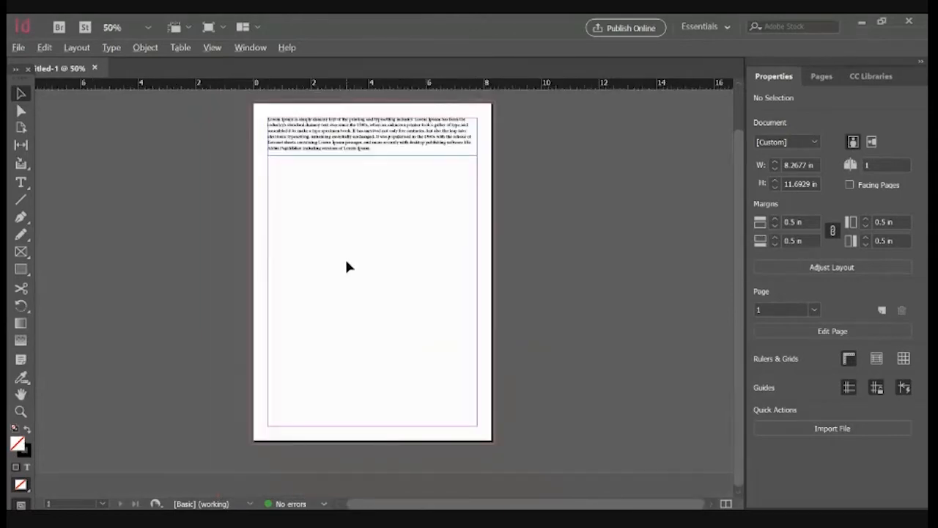
pyautogui.press('m')
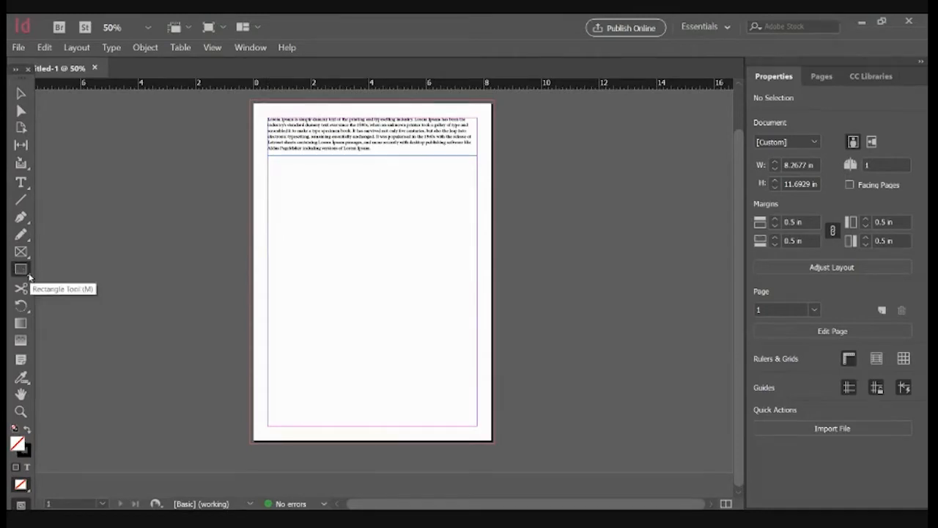
pyautogui.click(21, 183)
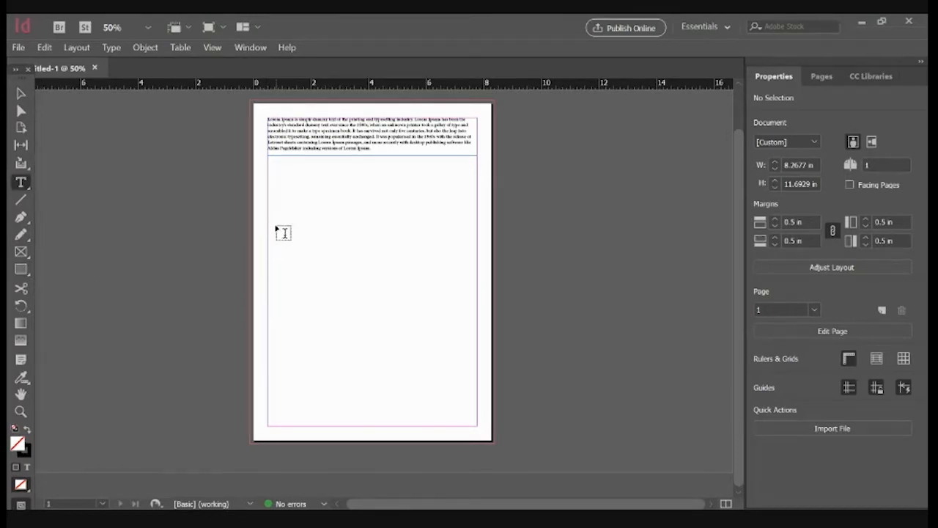
pyautogui.moveTo(269, 217); pyautogui.dragTo(477, 426)
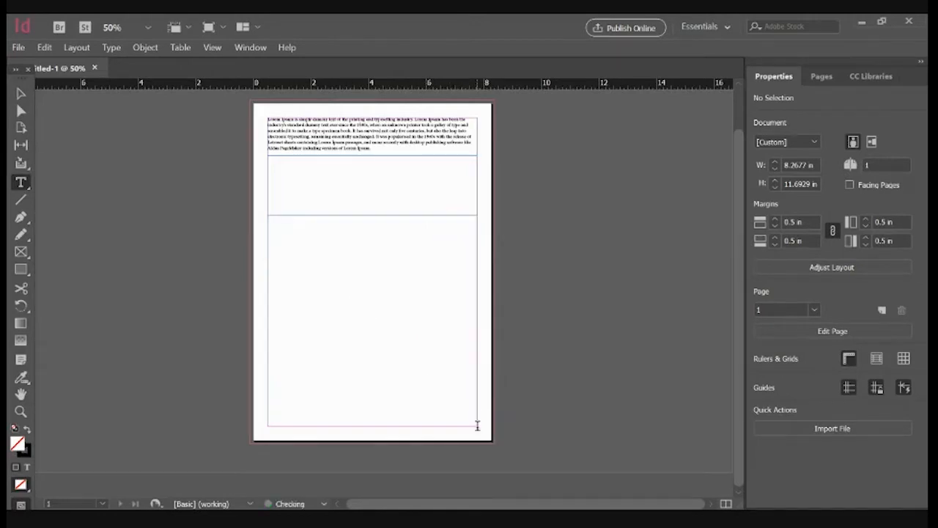
# Step: Fill the lower text frame with five pasted copies of the Lorem Ipsum paragraph and deselect it
pyautogui.hotkey('ctrl', 'v')
pyautogui.hotkey('ctrl', 'v')
pyautogui.hotkey('ctrl', 'v')
pyautogui.hotkey('ctrl', 'v')
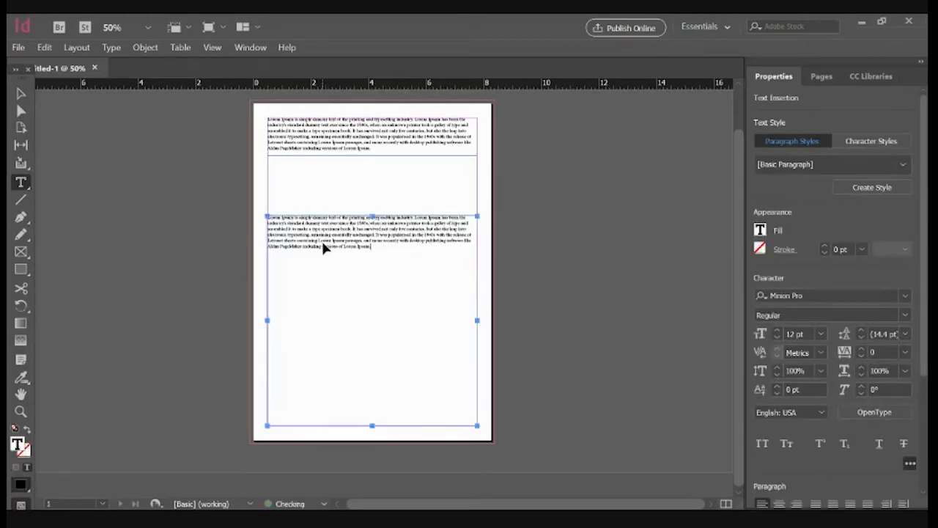
pyautogui.hotkey('ctrl', 'v')
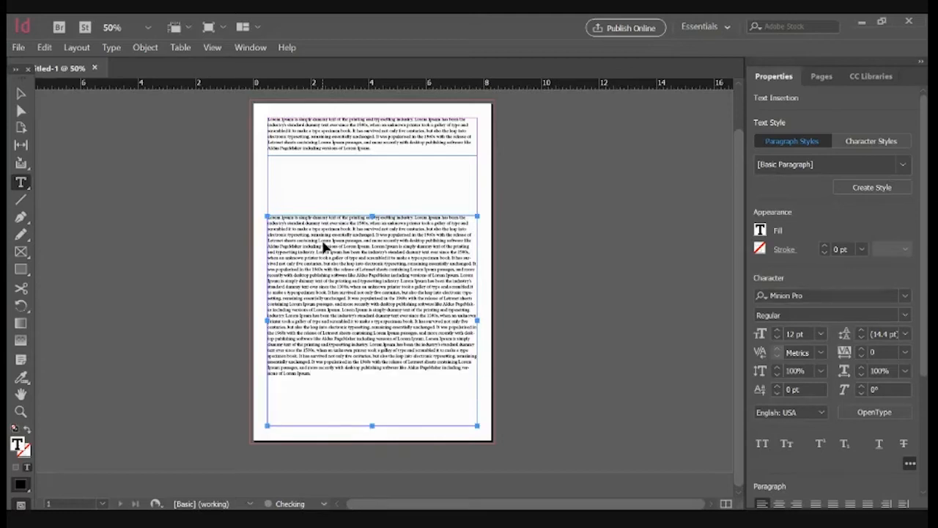
pyautogui.click(21, 94)
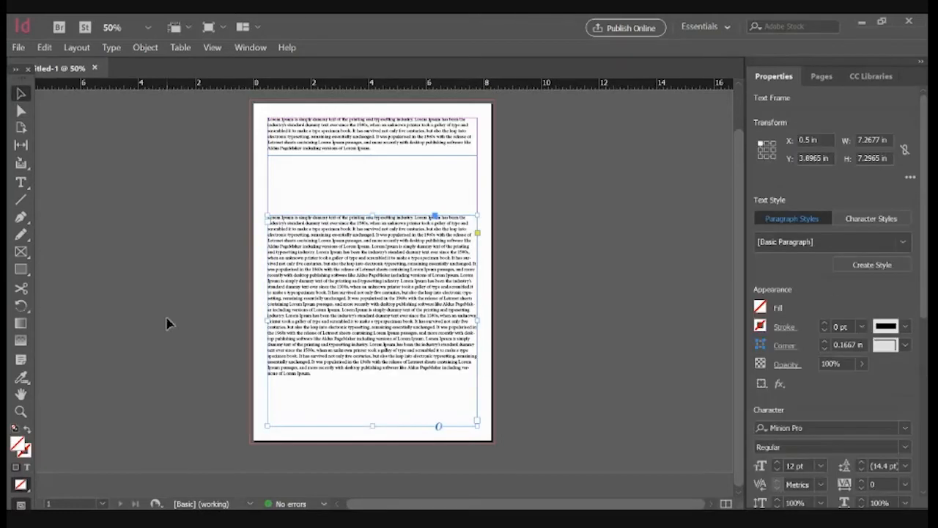
pyautogui.click(529, 349)
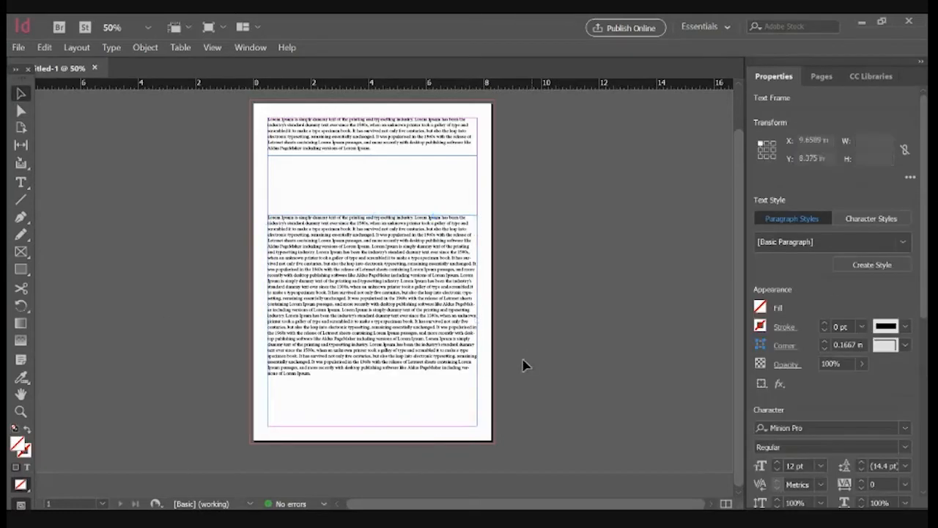
# Step: Narrow the lower text frame from its right side to a column about 2.56 in wide
pyautogui.click(398, 308)
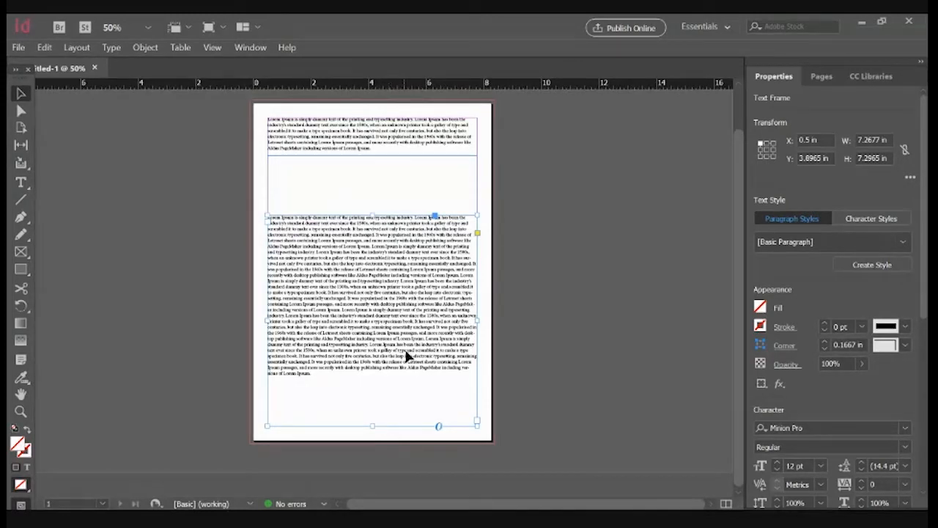
pyautogui.moveTo(470, 328); pyautogui.dragTo(333, 300)
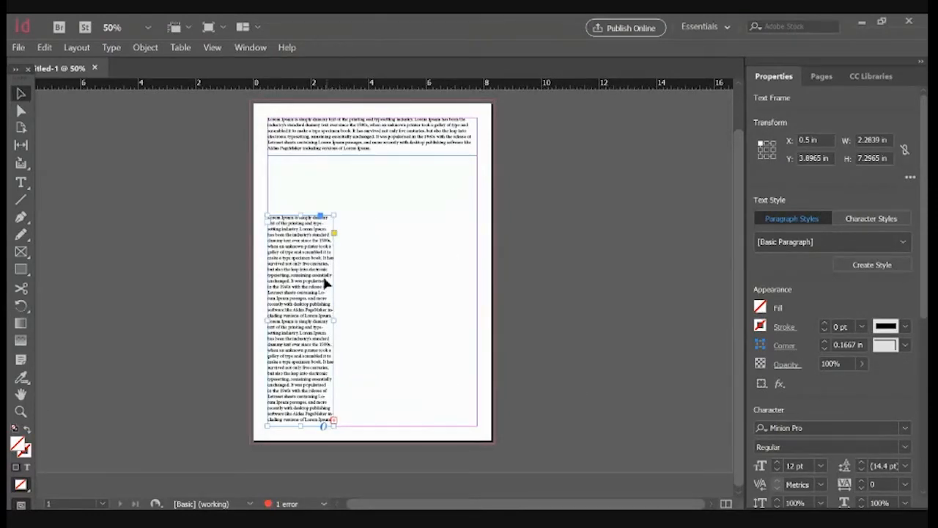
pyautogui.hotkey('ctrl', 'z')
pyautogui.moveTo(478, 318); pyautogui.dragTo(342, 317)
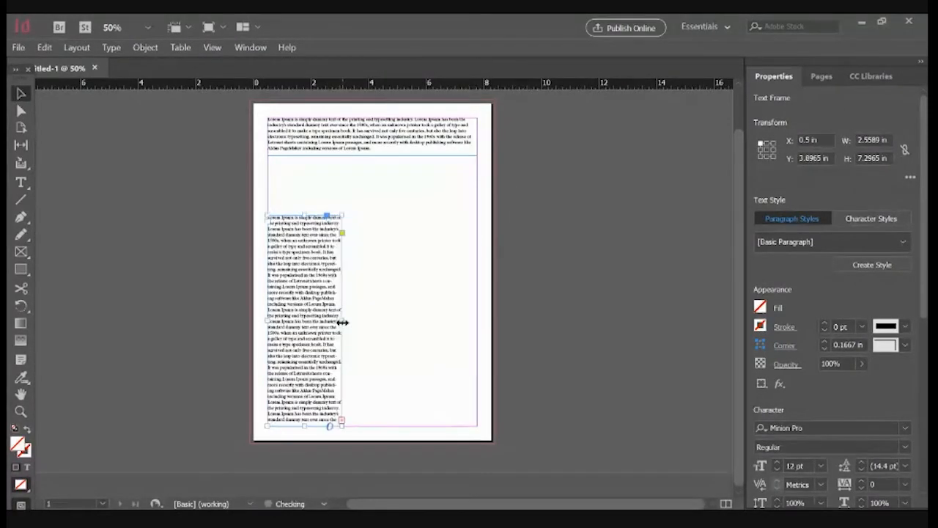
# Step: Flow the first column's overset text into a threaded frame about 2.00 by 7.30 in beside it, aligned with its upper and lower edges
pyautogui.hotkey('ctrl', '1')
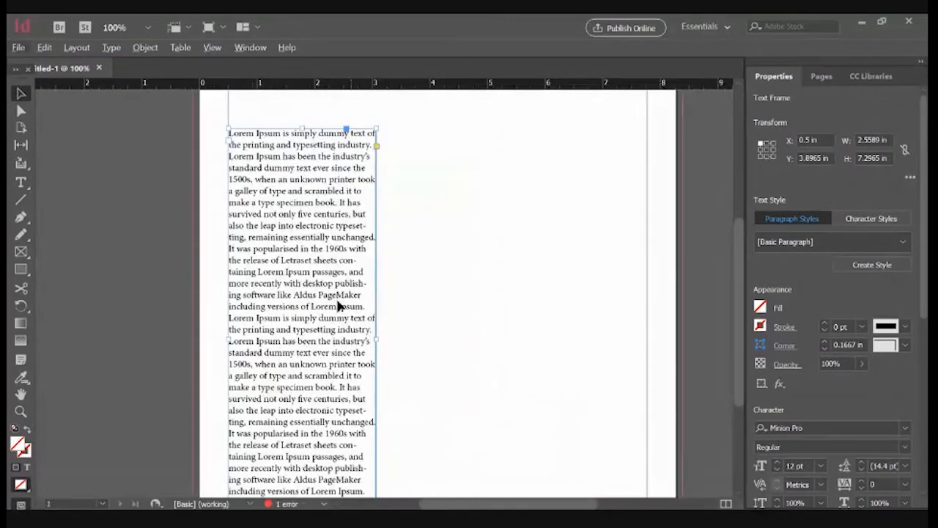
pyautogui.scroll(-5, 364, 363)
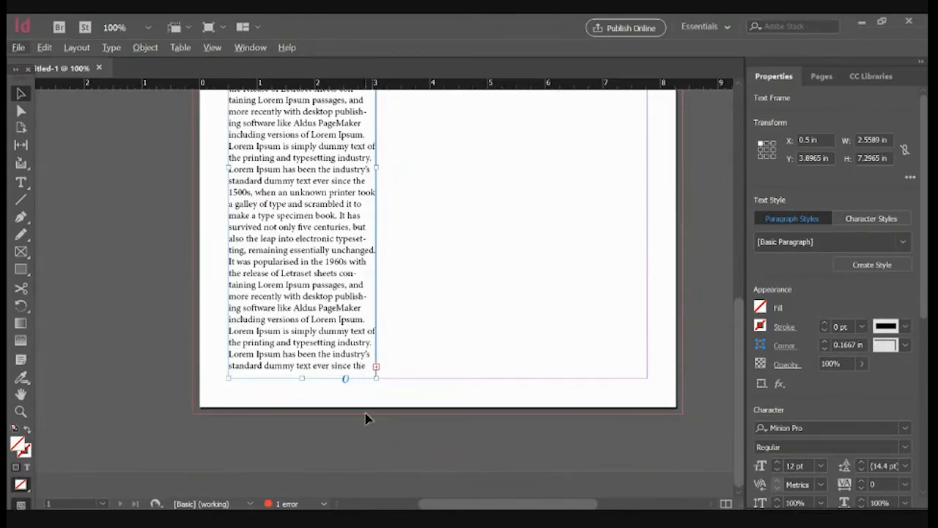
pyautogui.click(376, 368)
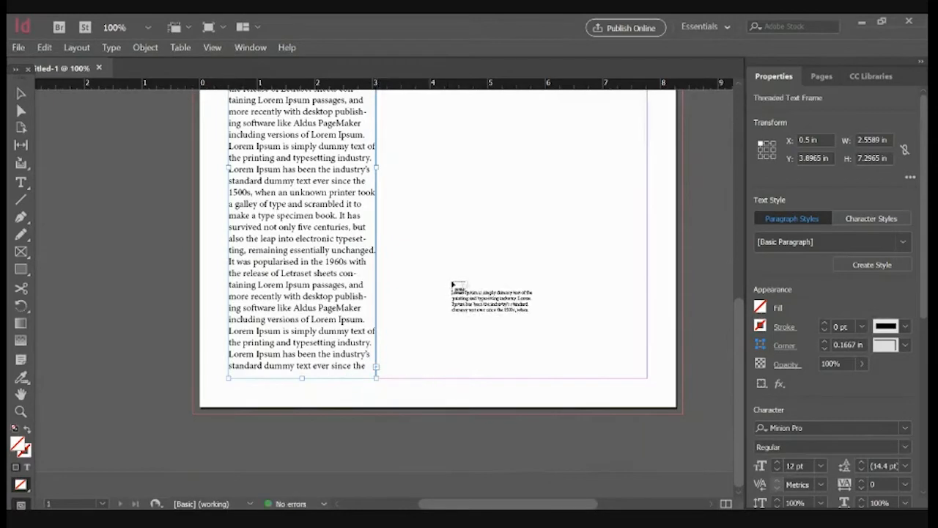
pyautogui.click(450, 334)
pyautogui.moveTo(450, 335); pyautogui.dragTo(379, 374)
pyautogui.scroll(4, 445, 327)
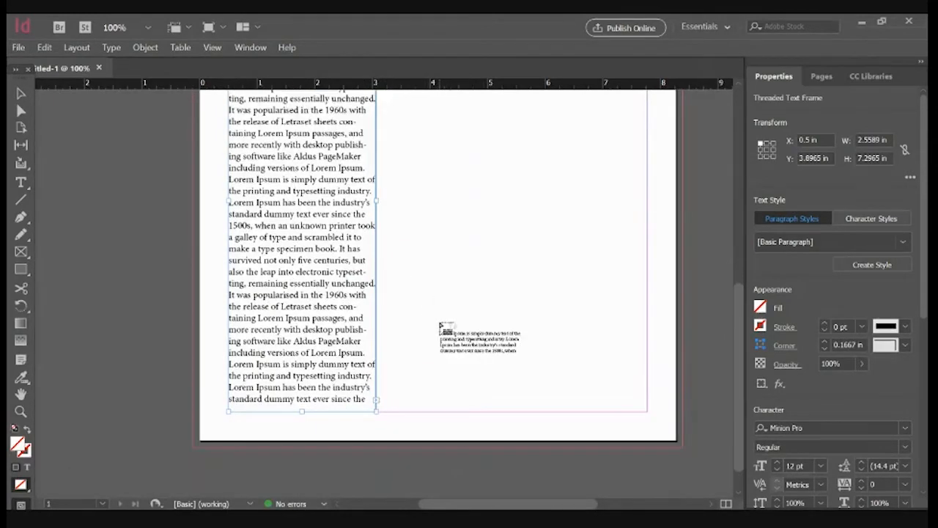
pyautogui.moveTo(387, 157); pyautogui.dragTo(503, 433)
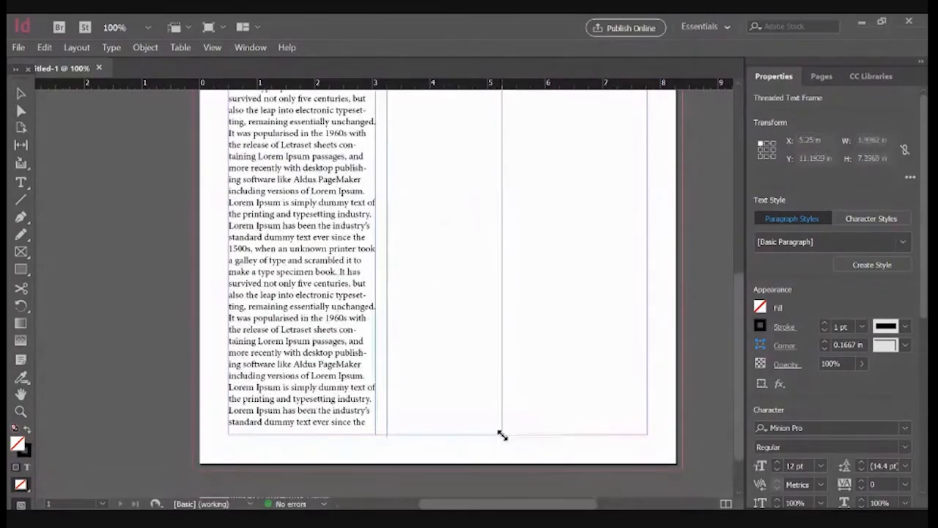
pyautogui.scroll(1, 513, 320)
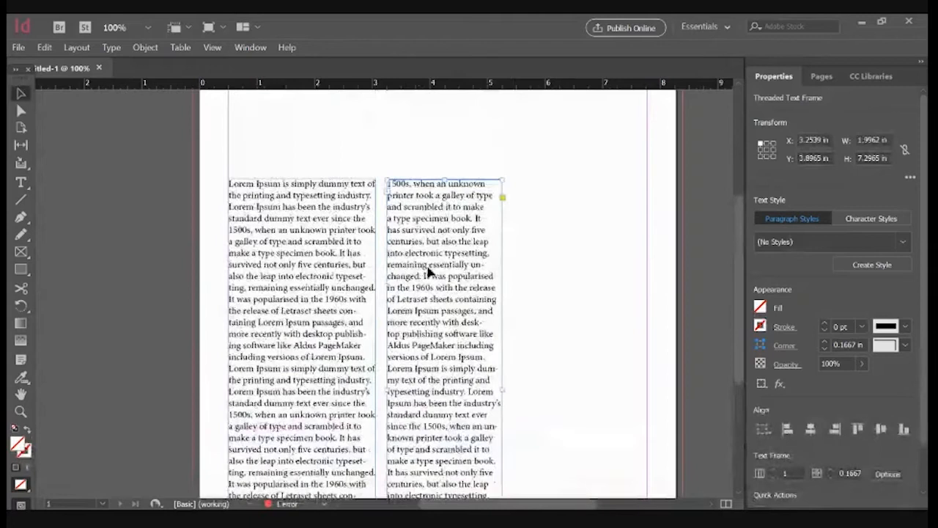
# Step: Flow the second column's overset text into a third threaded frame about 2.41 by 7.30 in reaching the right margin, and deselect it
pyautogui.scroll(-5, 439, 293)
pyautogui.click(503, 369)
pyautogui.scroll(2, 597, 249)
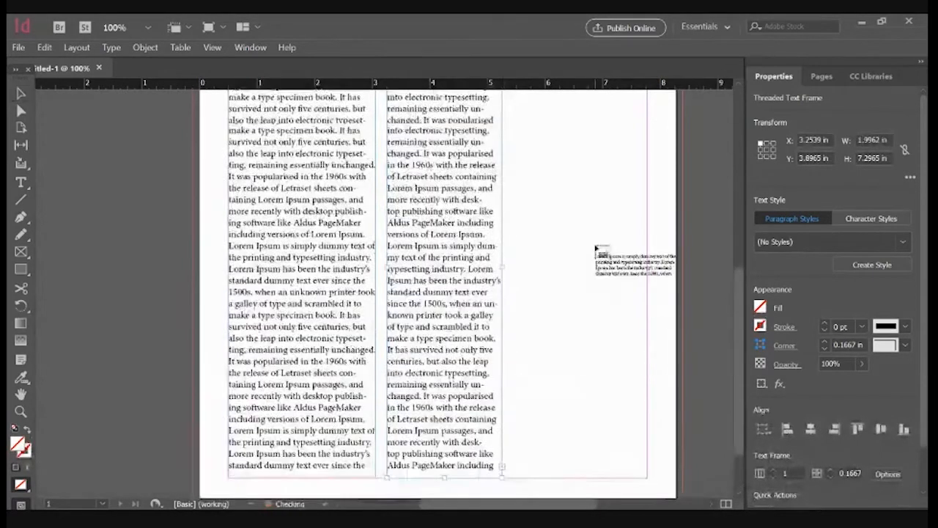
pyautogui.scroll(3, 595, 249)
pyautogui.moveTo(507, 123); pyautogui.dragTo(649, 475)
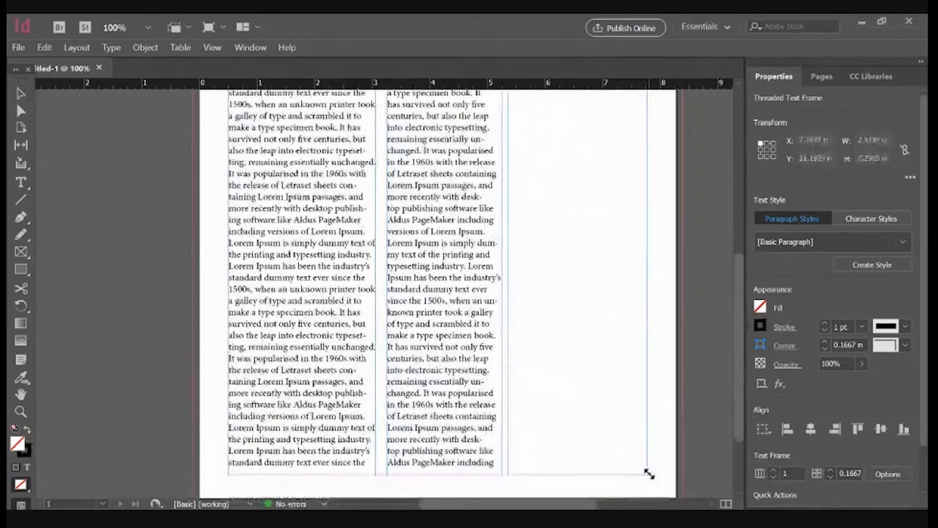
pyautogui.scroll(3, 625, 326)
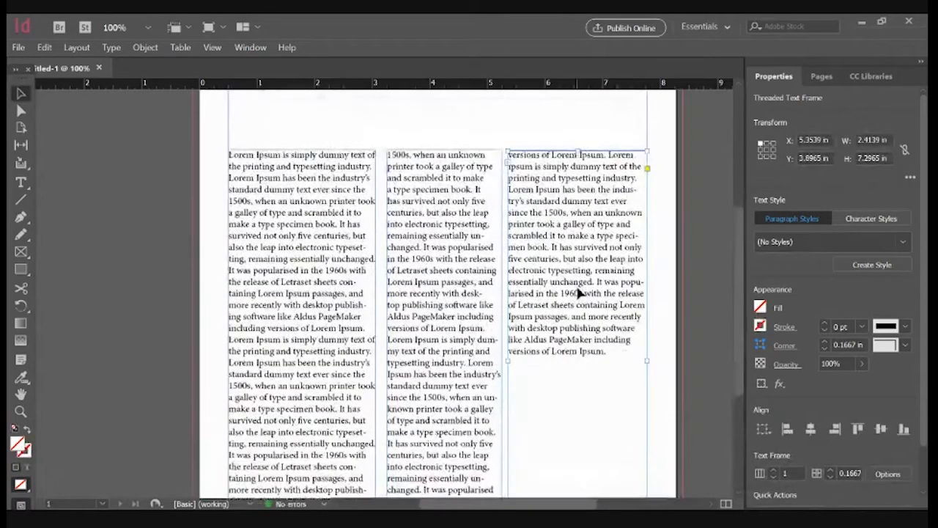
pyautogui.scroll(-2, 578, 287)
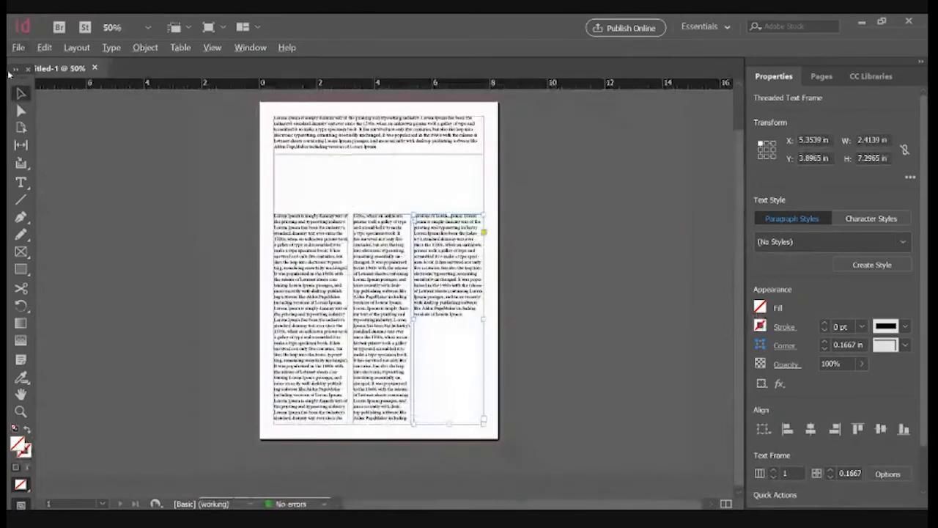
pyautogui.click(182, 245)
# Step: Examine the three threaded text columns one after another and how the text continues between them
pyautogui.scroll(1, 349, 267)
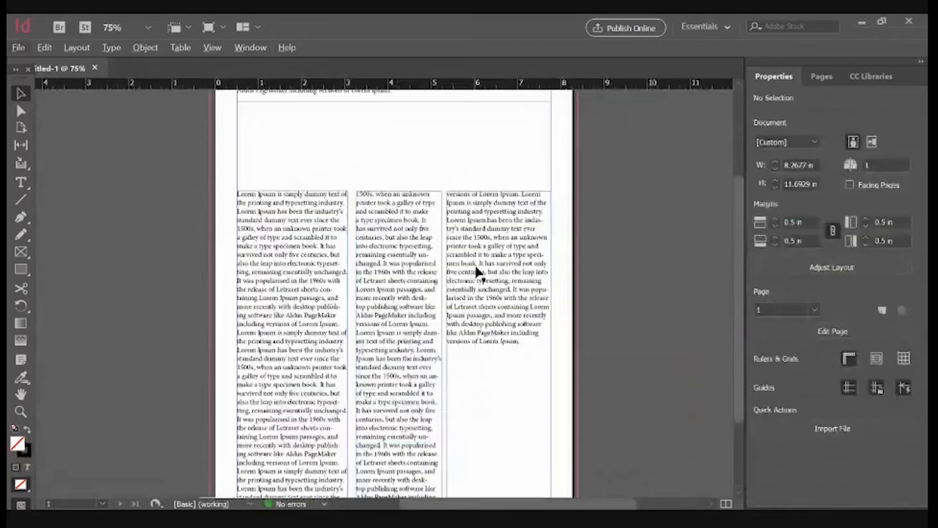
pyautogui.click(409, 306)
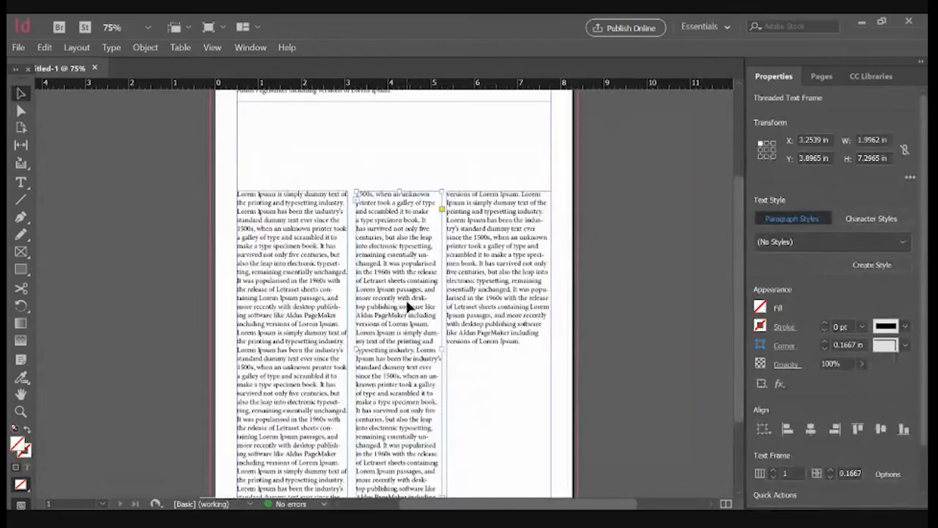
pyautogui.click(518, 272)
pyautogui.click(631, 248)
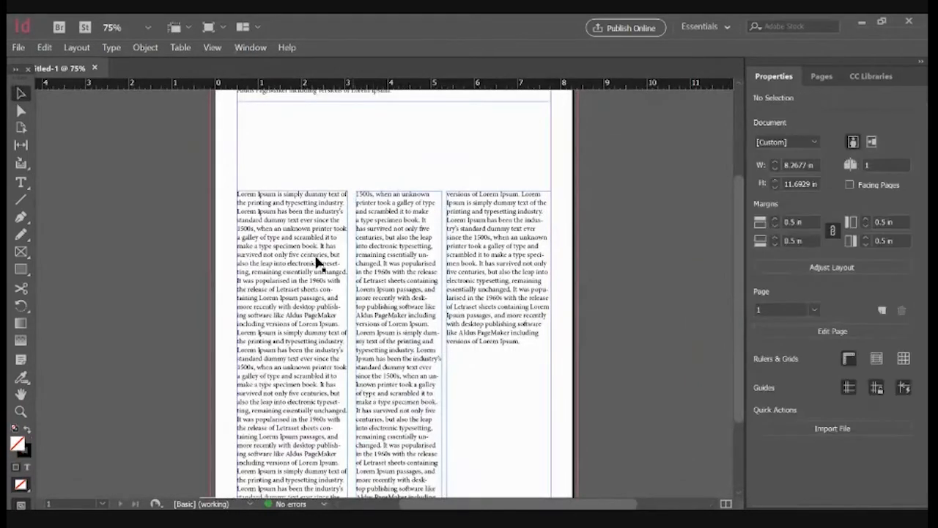
pyautogui.click(310, 264)
pyautogui.scroll(-3, 312, 267)
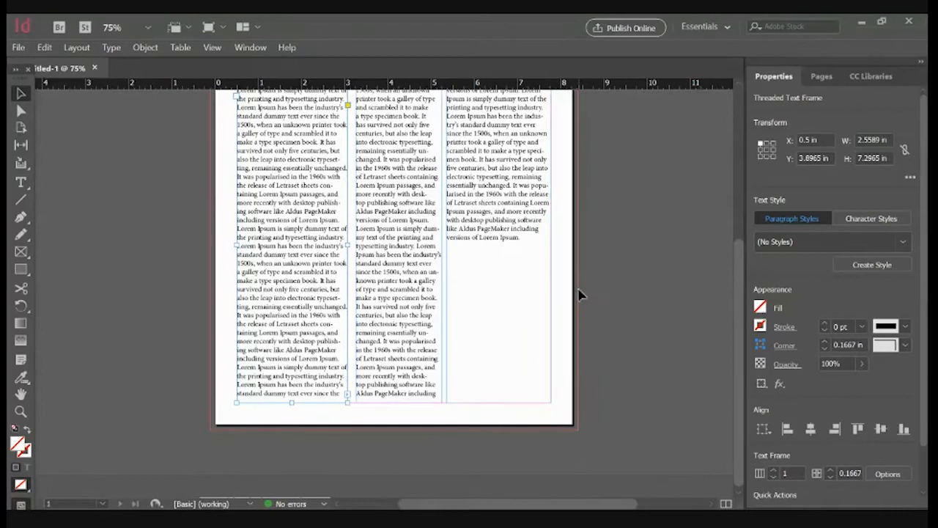
pyautogui.click(610, 287)
pyautogui.scroll(5, 418, 272)
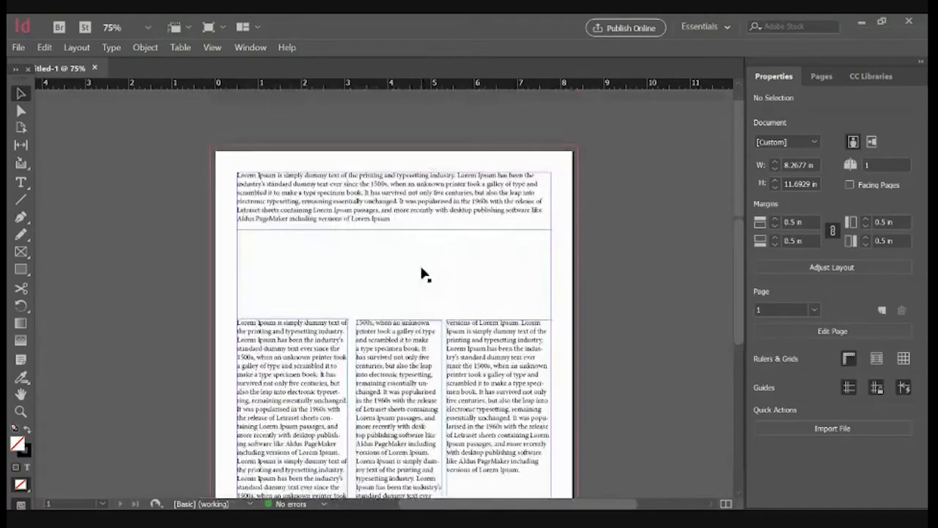
# Step: Narrow the middle text column from its right side to about 1.96 in wide, keeping its lower edge on the bottom margin
pyautogui.scroll(-5, 423, 274)
pyautogui.click(442, 264)
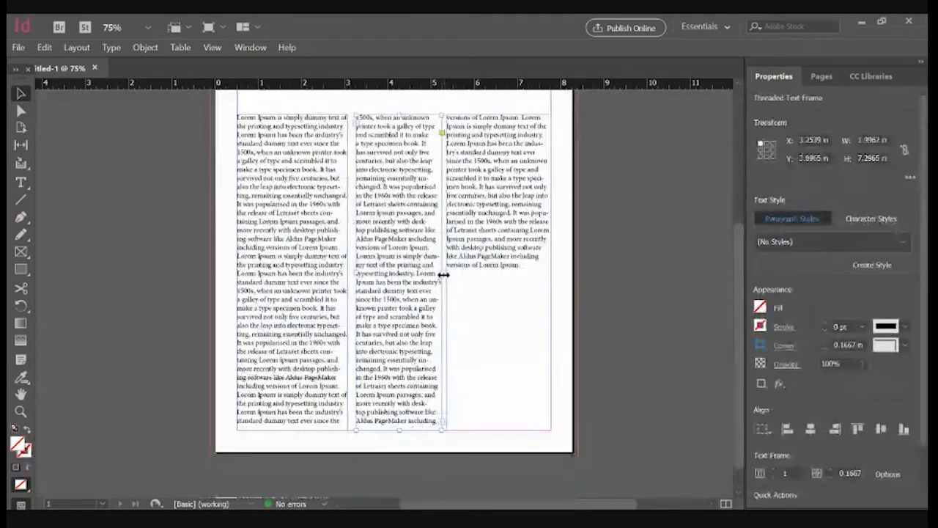
pyautogui.click(475, 279)
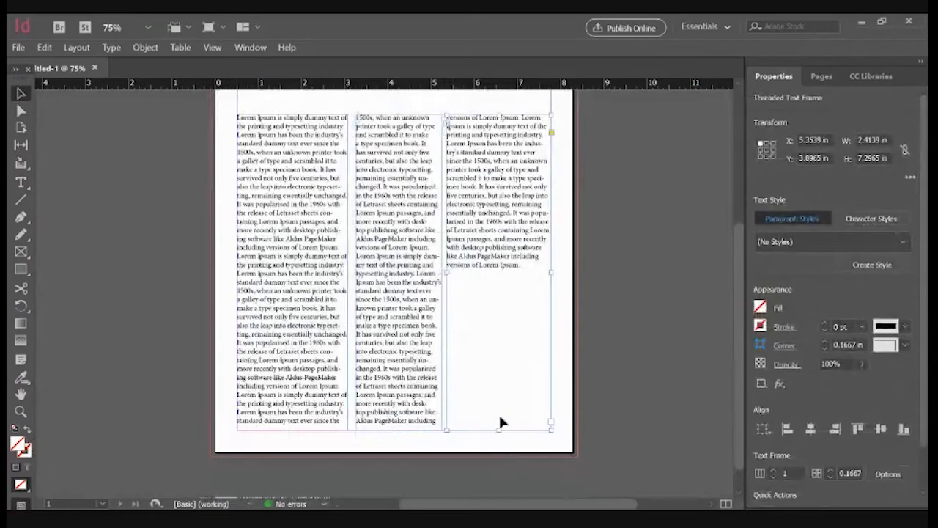
pyautogui.click(418, 379)
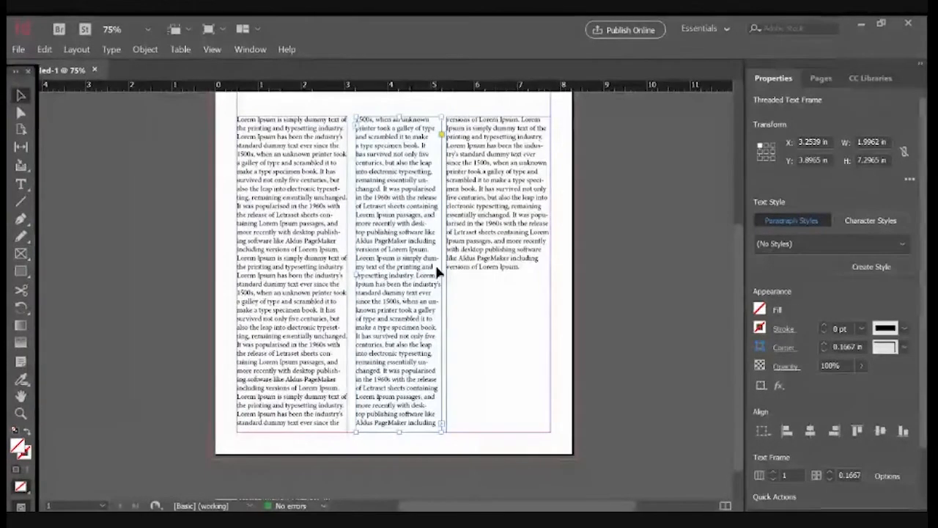
pyautogui.moveTo(440, 273); pyautogui.dragTo(440, 273)
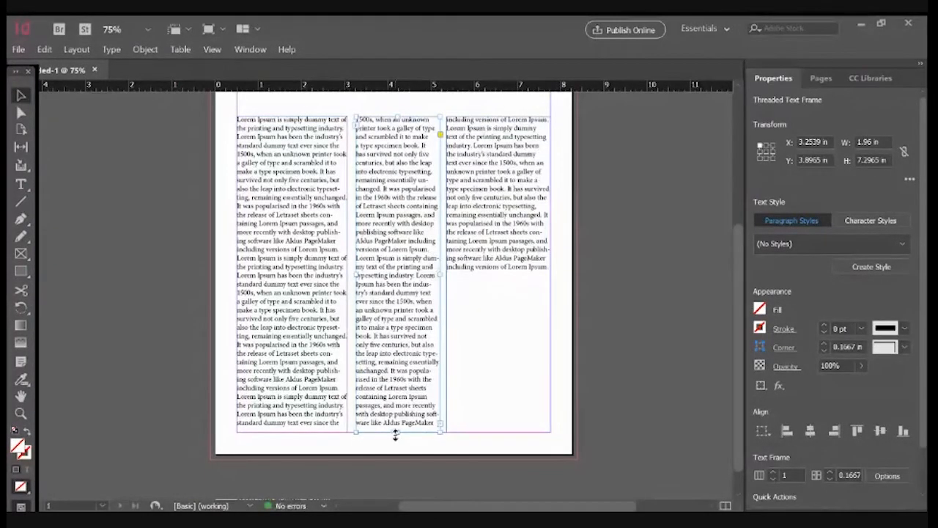
pyautogui.moveTo(396, 433)
pyautogui.mouseDown()
pyautogui.moveTo(397, 247)
pyautogui.moveTo(395, 431)
pyautogui.moveTo(406, 265)
pyautogui.moveTo(411, 304)
pyautogui.moveTo(398, 310)
pyautogui.moveTo(399, 430)
pyautogui.mouseUp()
pyautogui.click(460, 354)
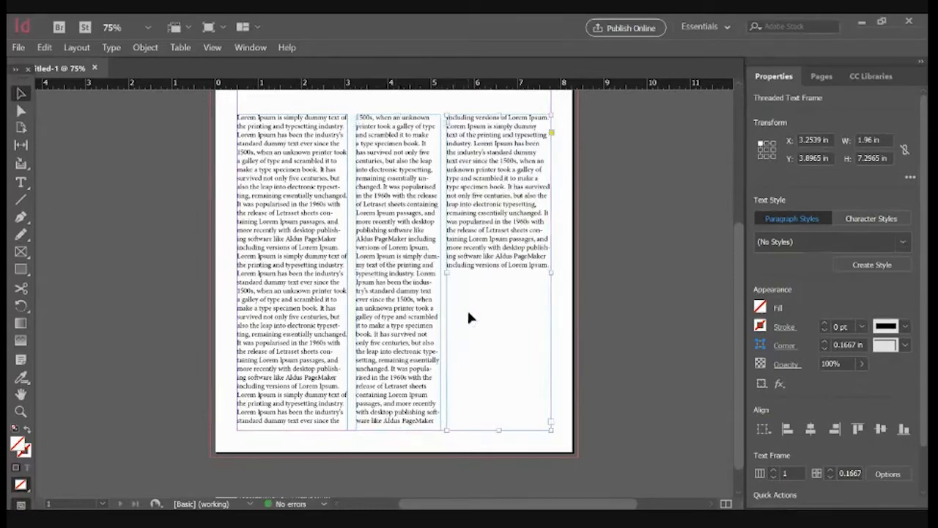
# Step: Draw a rectangle about 2.41 by 3.65 in over the empty lower part of the third column, down to the bottom margin
pyautogui.click(229, 156)
pyautogui.click(20, 269)
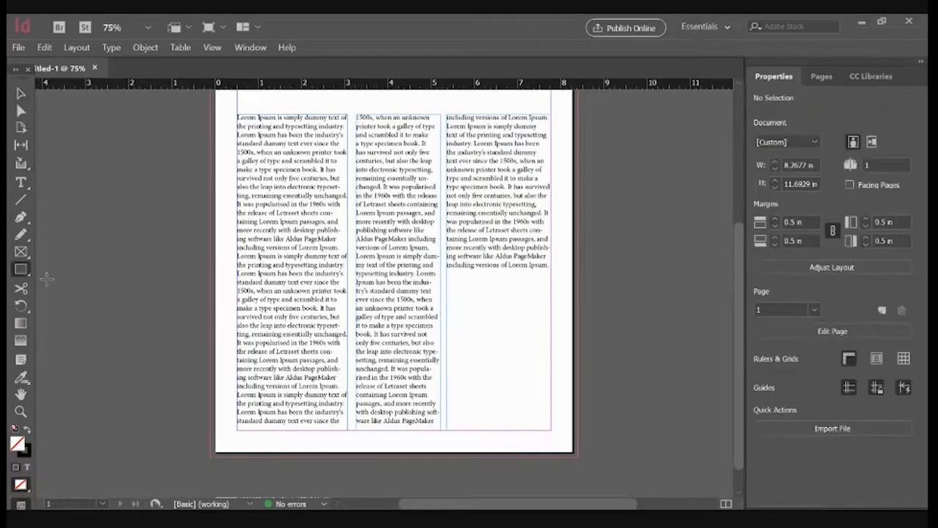
pyautogui.moveTo(447, 274); pyautogui.dragTo(551, 431)
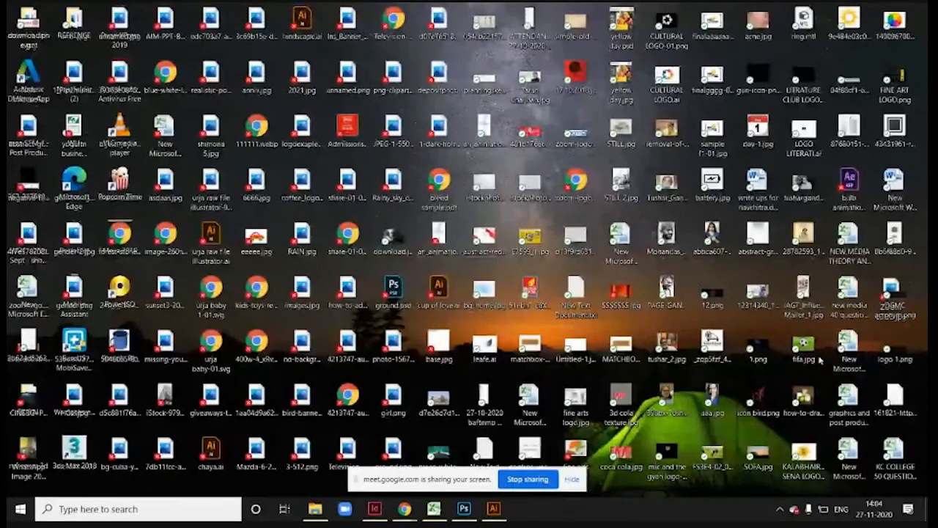
# Step: Place how-to-draw-still-life.jpg from the desktop into the rectangle below the third column's text, and deselect it
pyautogui.click(805, 346)
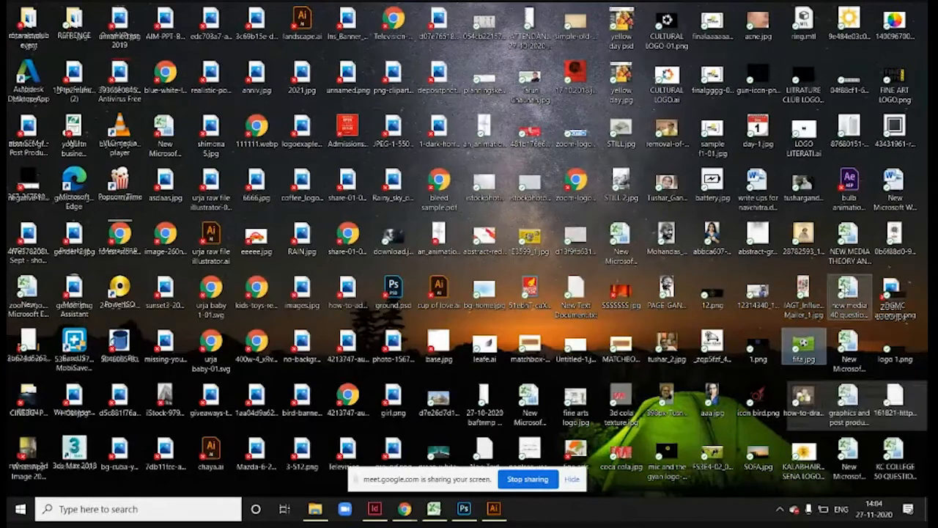
pyautogui.click(805, 405)
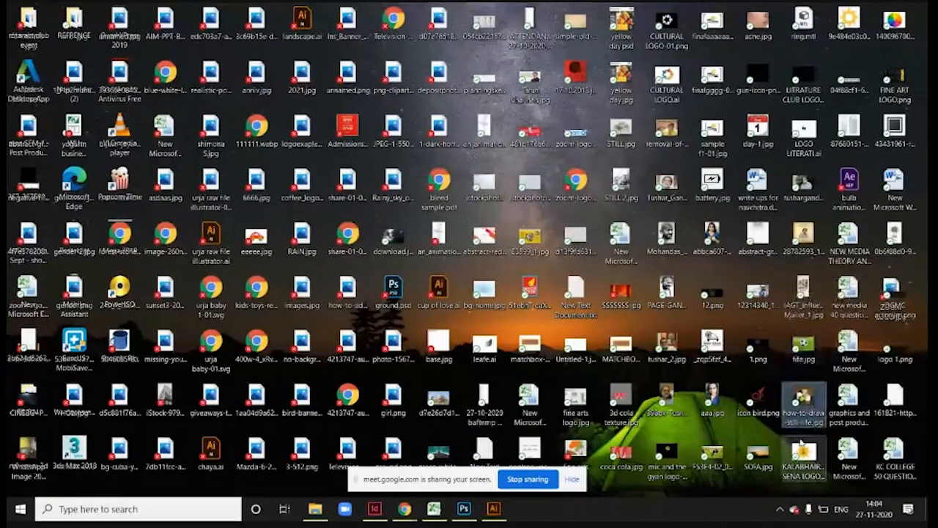
pyautogui.moveTo(804, 403)
pyautogui.mouseDown()
pyautogui.moveTo(615, 341)
pyautogui.moveTo(827, 409)
pyautogui.moveTo(796, 361)
pyautogui.moveTo(571, 443)
pyautogui.moveTo(427, 511)
pyautogui.moveTo(375, 511)
pyautogui.moveTo(490, 295)
pyautogui.mouseUp()
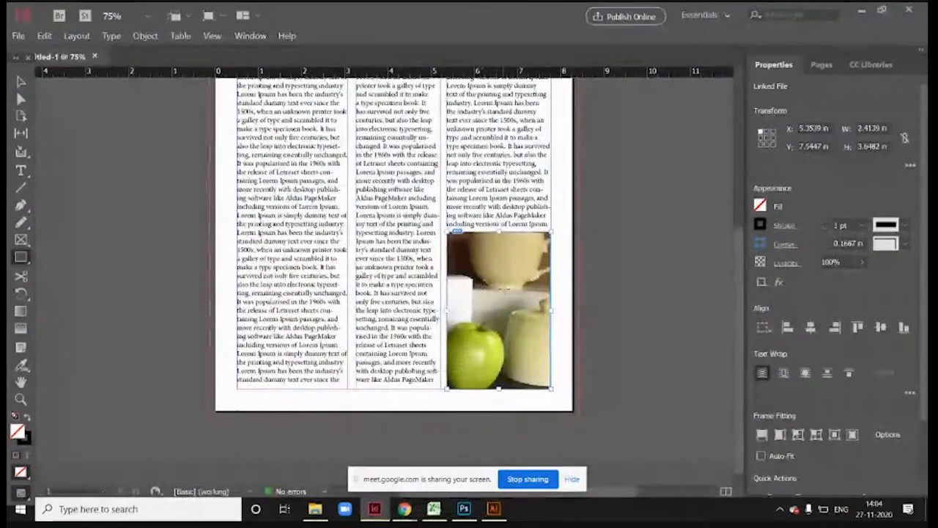
pyautogui.click(19, 82)
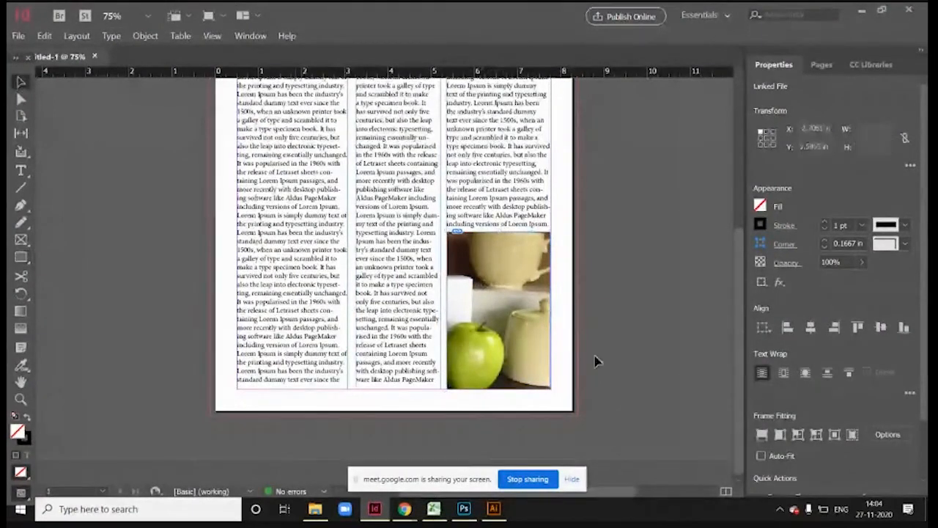
pyautogui.click(674, 374)
# Step: Scale the still-life picture to about 4.41 by 3.77 in inside its frame and reposition it to show the cup, box and apple
pyautogui.click(517, 355)
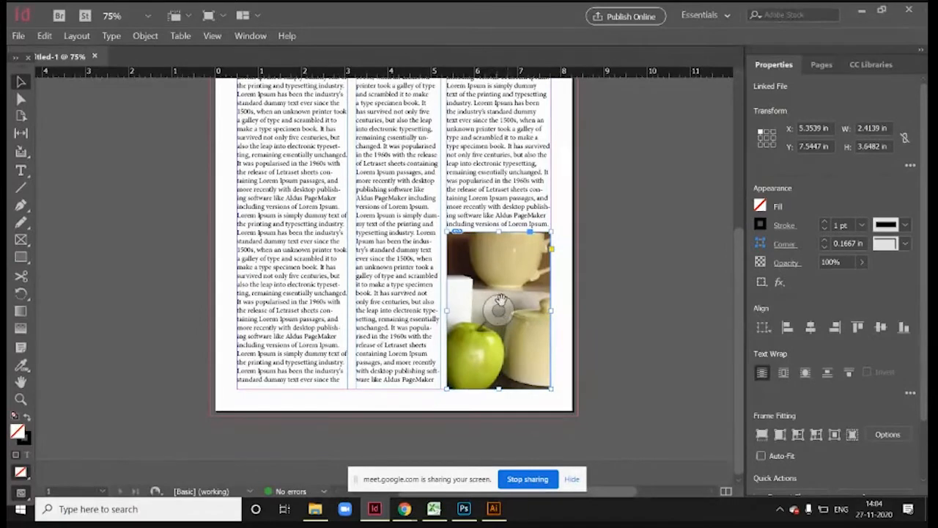
pyautogui.moveTo(505, 313)
pyautogui.mouseDown()
pyautogui.moveTo(528, 293)
pyautogui.moveTo(522, 301)
pyautogui.moveTo(548, 314)
pyautogui.moveTo(486, 318)
pyautogui.moveTo(498, 312)
pyautogui.mouseUp()
pyautogui.hotkey('ctrl', 'z')
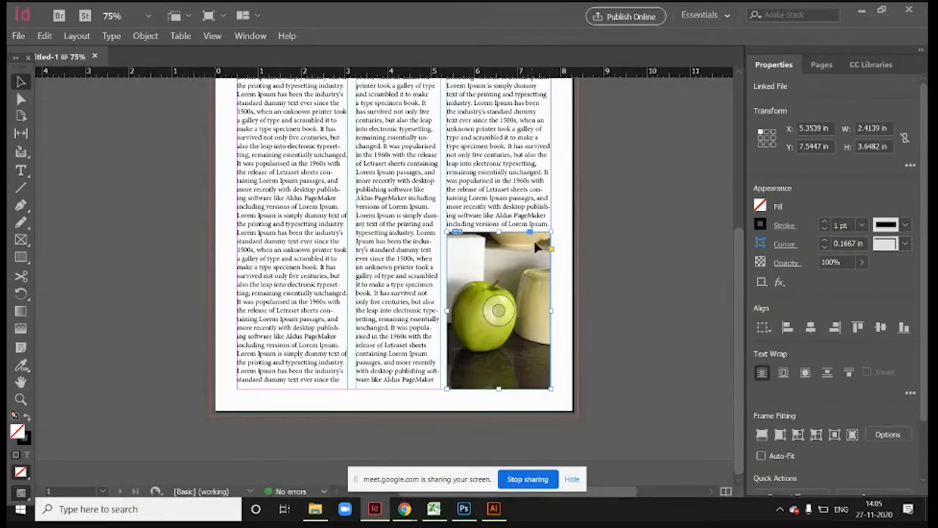
pyautogui.doubleClick(517, 258)
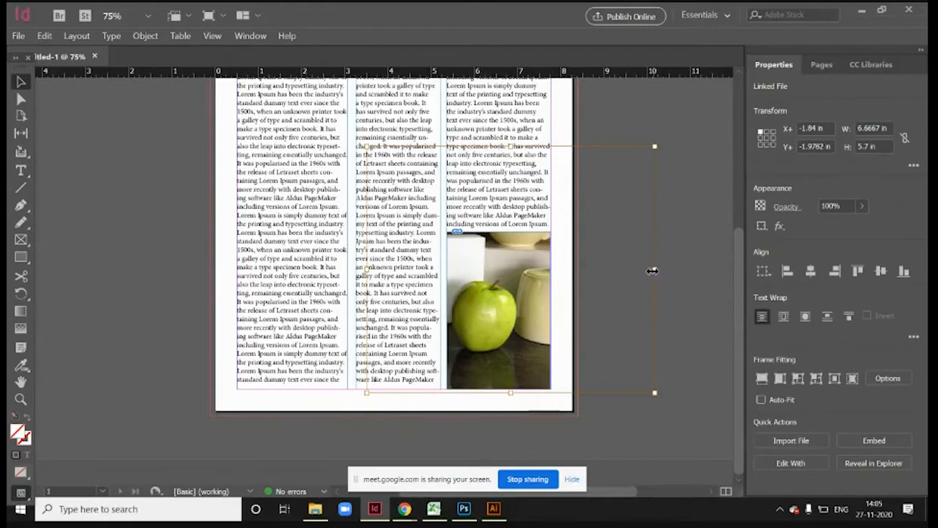
pyautogui.moveTo(655, 146); pyautogui.dragTo(561, 227)
pyautogui.moveTo(366, 393); pyautogui.dragTo(393, 394)
pyautogui.moveTo(496, 296); pyautogui.dragTo(550, 326)
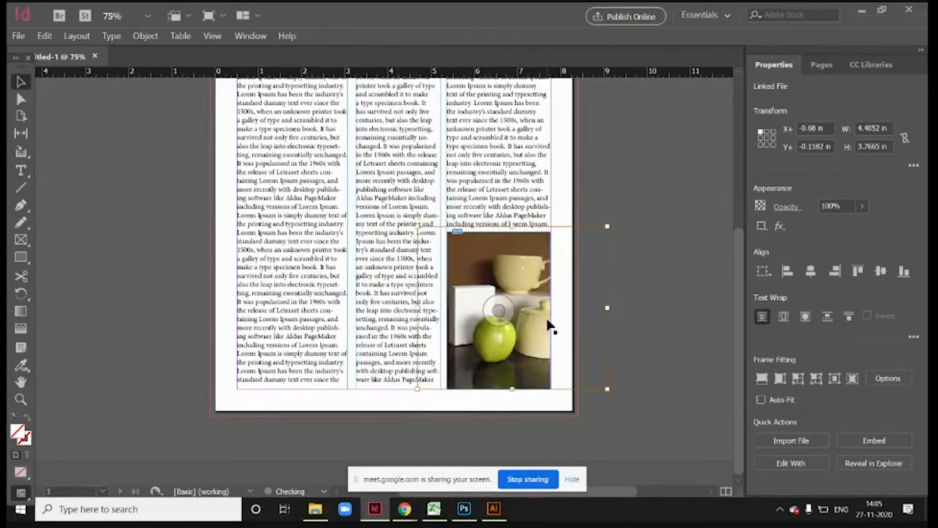
pyautogui.click(667, 286)
# Step: Draw a rectangle about 7.27 by 1.85 in across the gap between the upper paragraph and the three columns, from margin to margin
pyautogui.scroll(1, 667, 285)
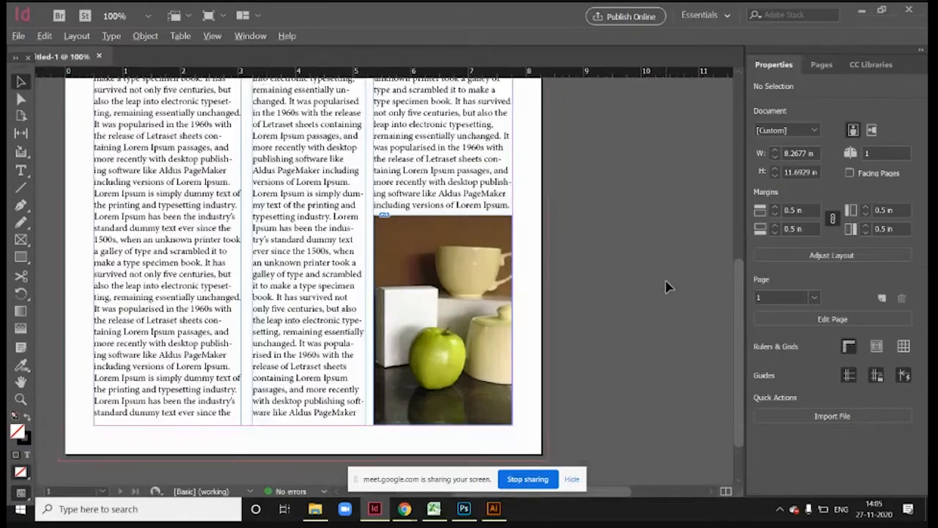
pyautogui.scroll(-1, 648, 287)
pyautogui.scroll(-1, 541, 345)
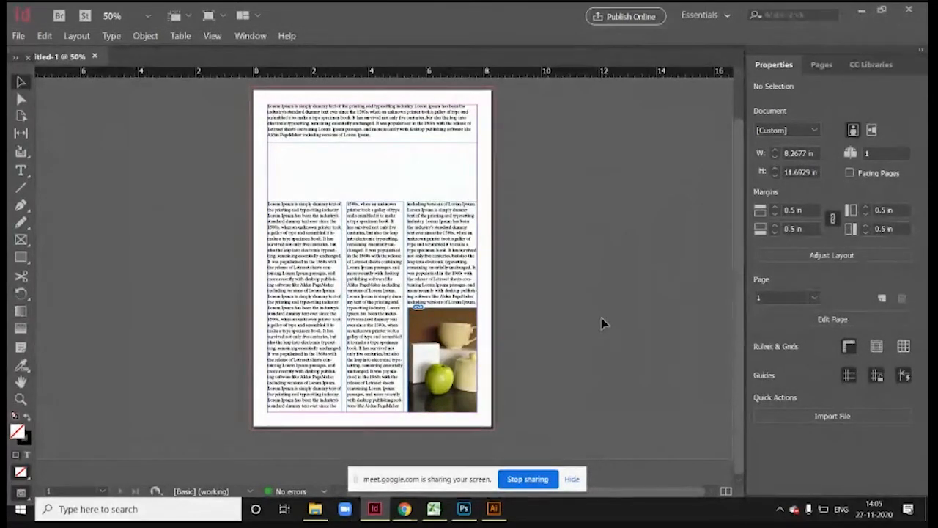
pyautogui.click(21, 258)
pyautogui.moveTo(269, 148); pyautogui.dragTo(478, 198)
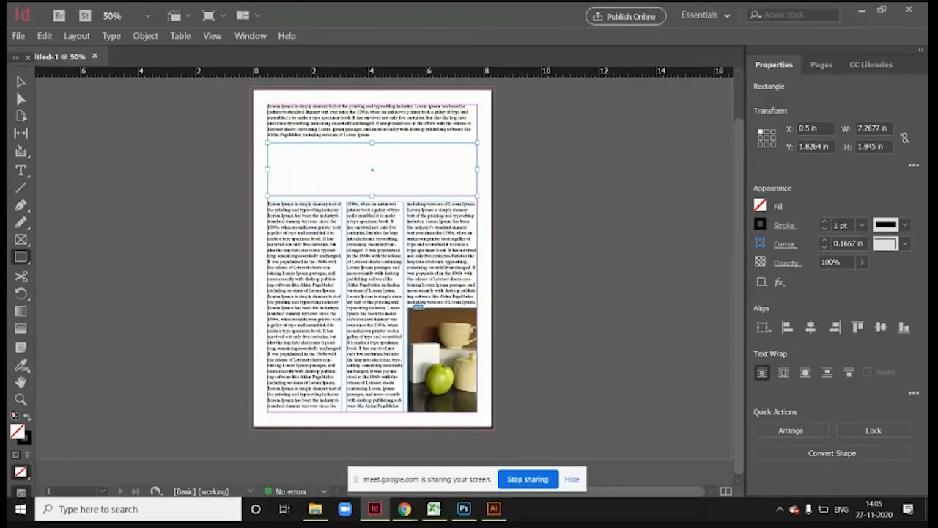
# Step: Place the red King Kong JPG from the desktop into the wide rectangle above the columns
pyautogui.press('super+d')
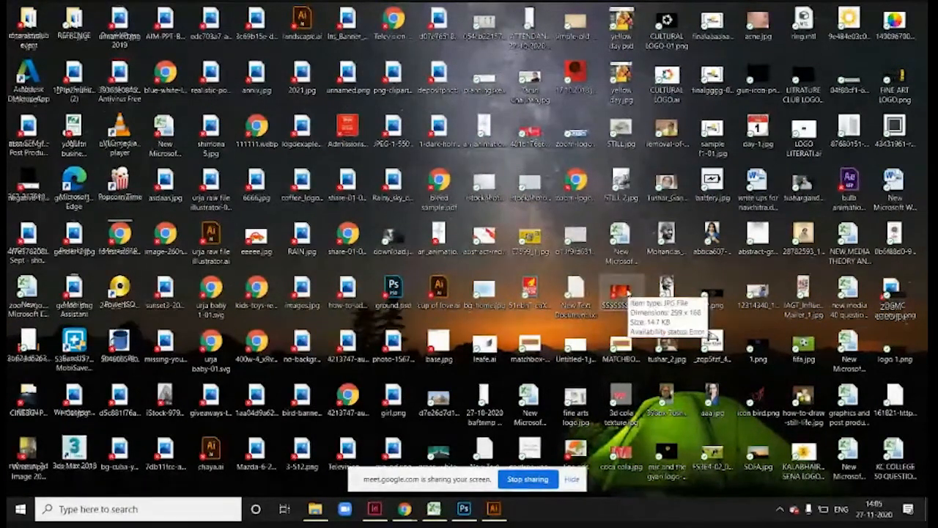
pyautogui.moveTo(627, 294); pyautogui.dragTo(401, 402)
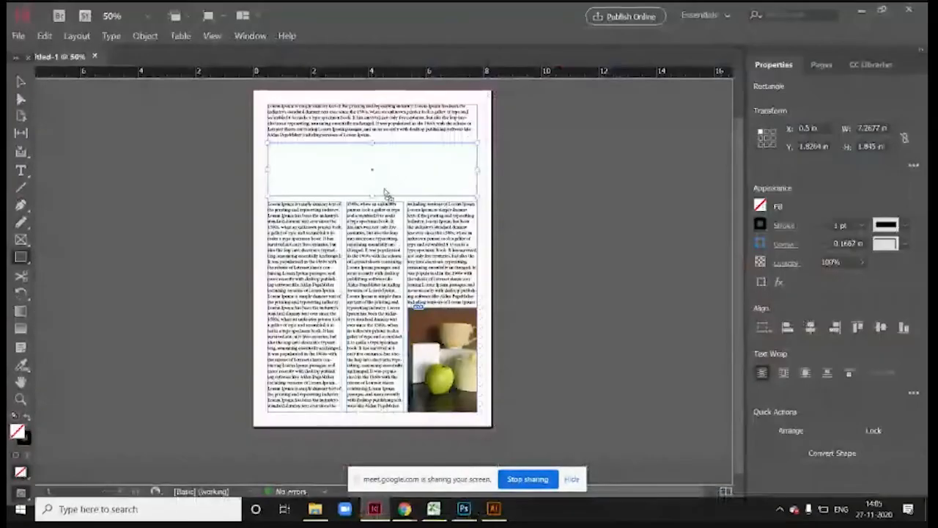
pyautogui.moveTo(387, 193); pyautogui.dragTo(389, 180)
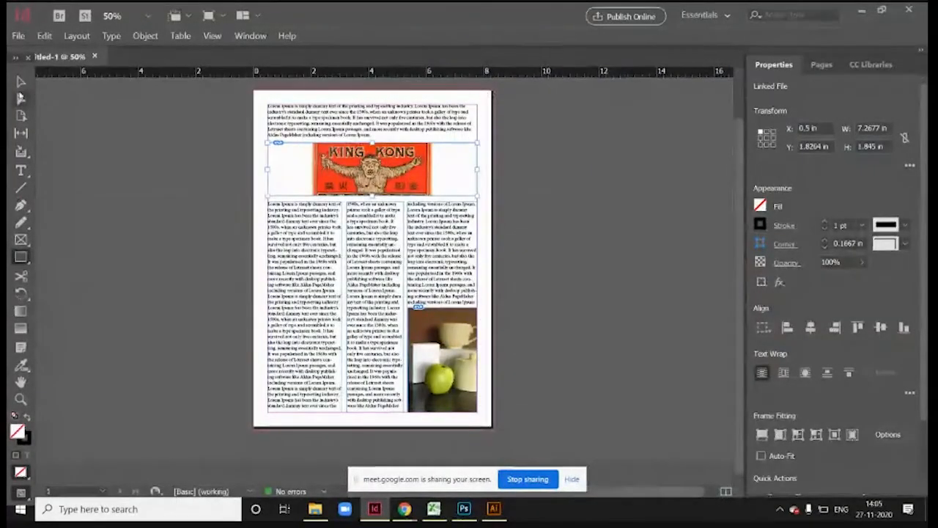
pyautogui.click(21, 83)
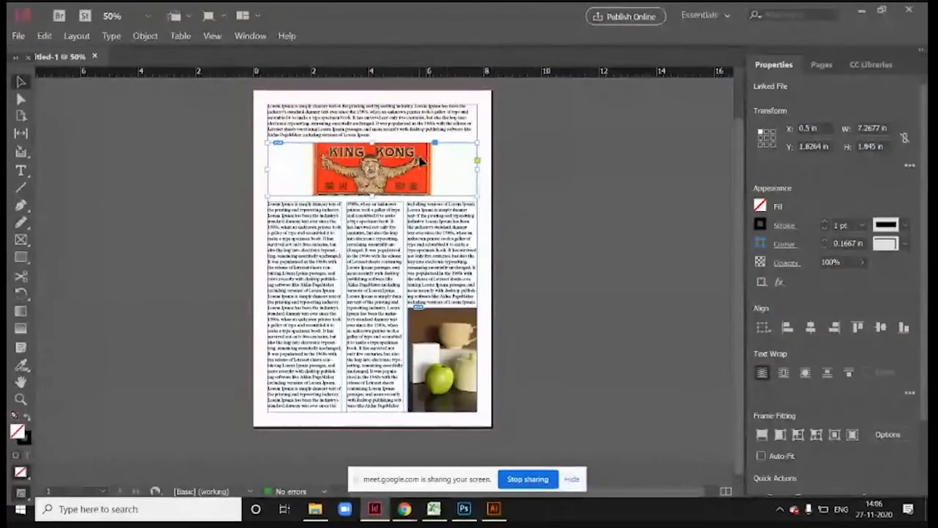
# Step: Enlarge the King Kong picture inside its frame to about 7.47 by 4.20 in so it spans the full frame width
pyautogui.doubleClick(409, 178)
pyautogui.moveTo(434, 201); pyautogui.dragTo(443, 218)
pyautogui.click(499, 181)
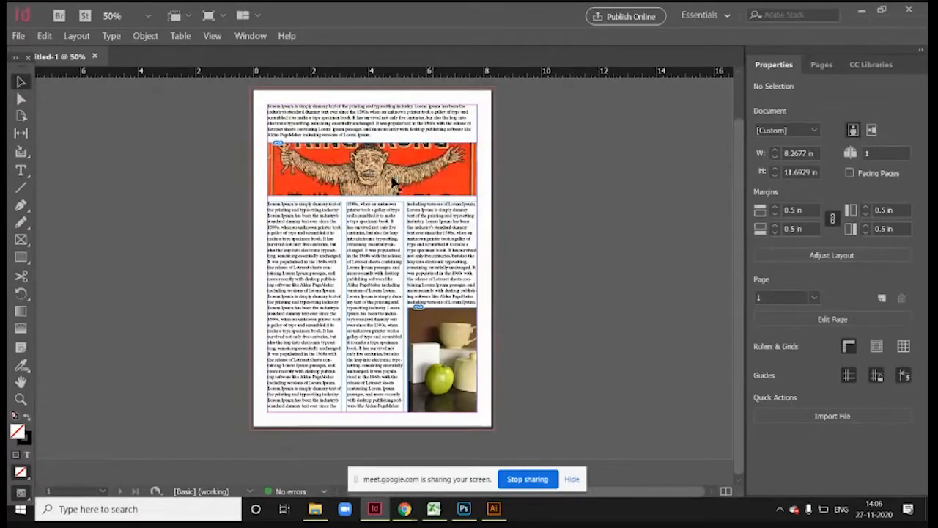
# Step: Shift the King Kong picture down inside its frame to show the lettering and the ape's head, keeping the frame in place
pyautogui.click(413, 165)
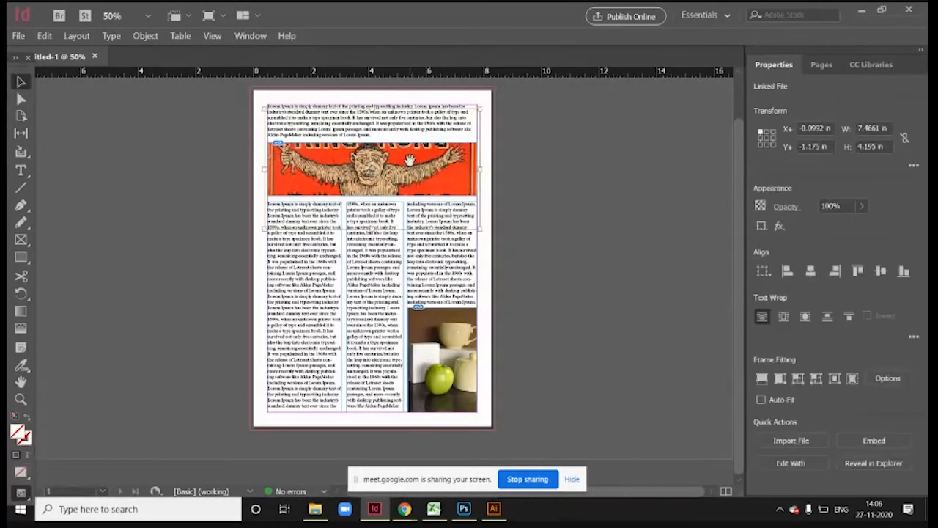
pyautogui.moveTo(410, 160)
pyautogui.mouseDown()
pyautogui.moveTo(409, 173)
pyautogui.moveTo(415, 161)
pyautogui.mouseUp()
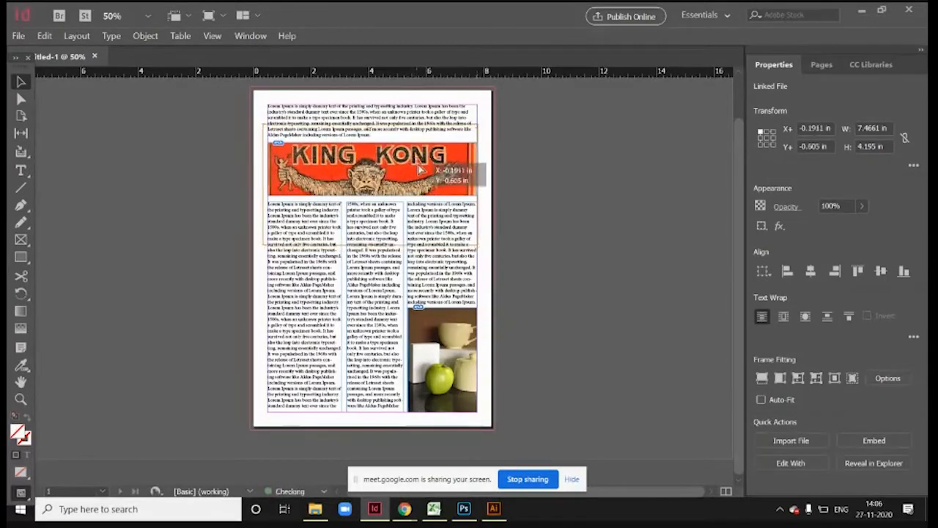
pyautogui.click(552, 179)
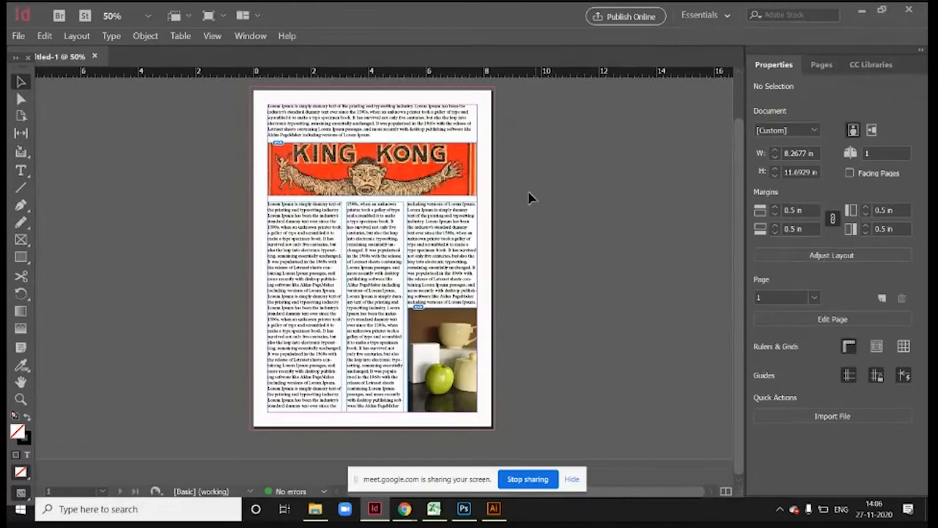
pyautogui.click(478, 167)
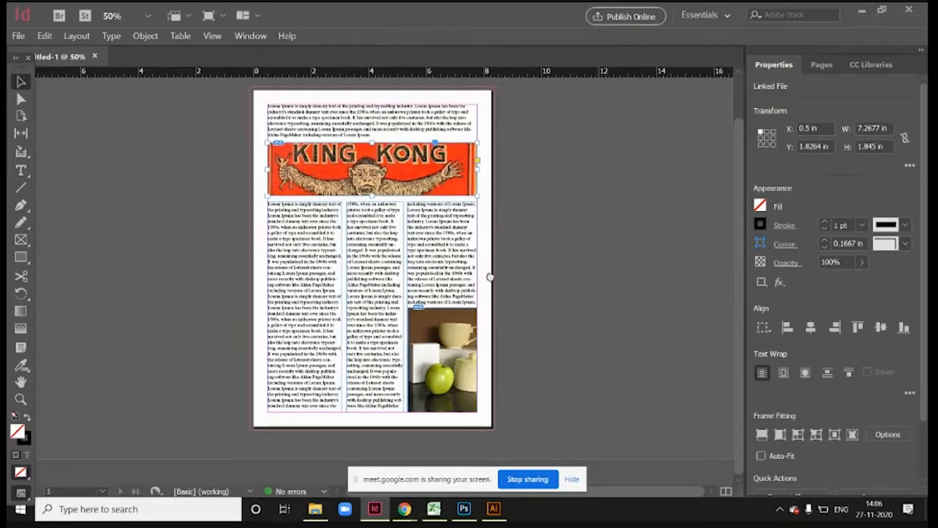
# Step: Draw a rectangle about 4.95 by 6.35 in on the empty pasteboard to the right of the page
pyautogui.hotkey('ctrl', '-')
pyautogui.hotkey('ctrl', '-')
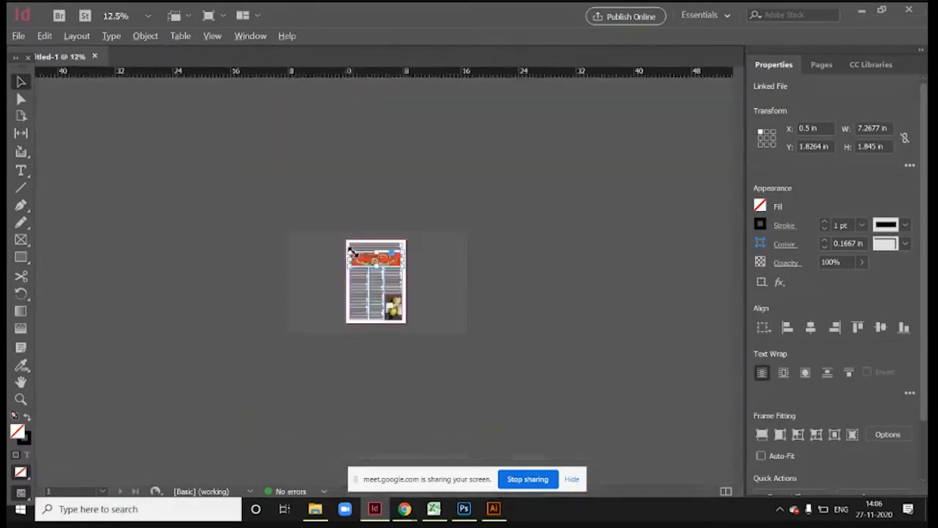
pyautogui.hotkey('ctrl', '=')
pyautogui.hotkey('ctrl', '=')
pyautogui.moveTo(542, 266)
pyautogui.mouseDown()
pyautogui.moveTo(538, 220)
pyautogui.moveTo(620, 335)
pyautogui.moveTo(666, 377)
pyautogui.moveTo(695, 376)
pyautogui.mouseUp()
pyautogui.click(22, 257)
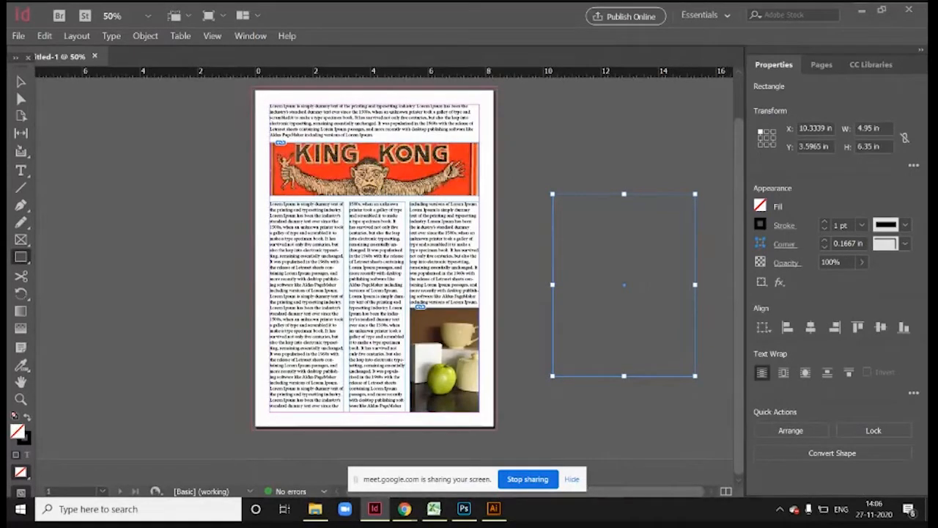
# Step: Place SOFA.jpg from the desktop into the rectangle on the pasteboard
pyautogui.press('super+d')
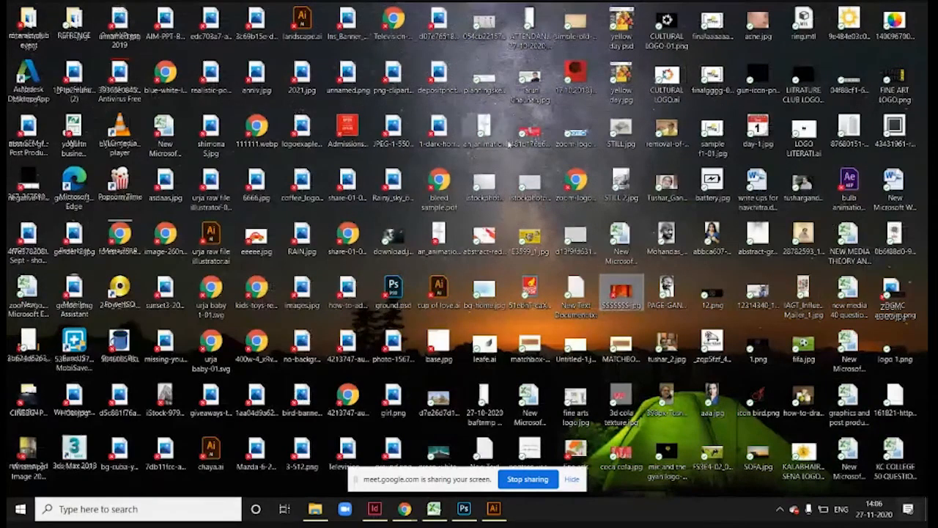
pyautogui.click(530, 133)
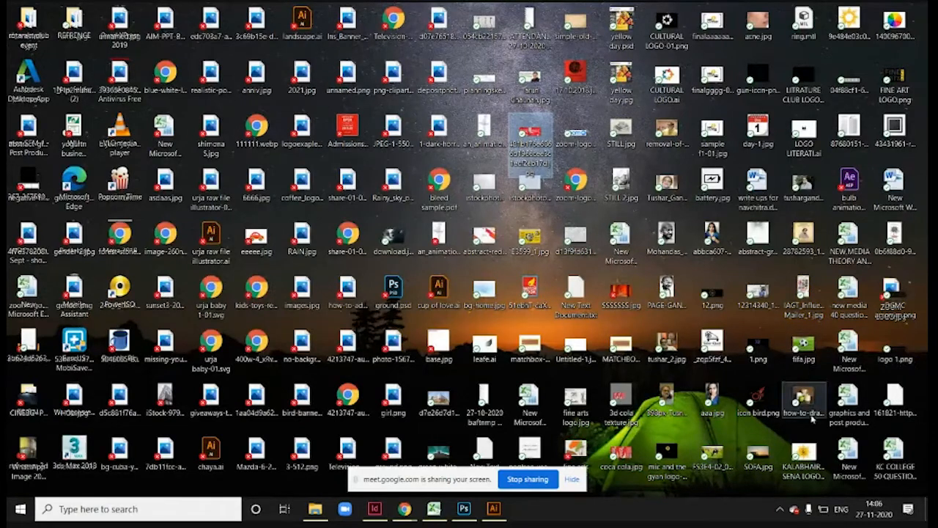
pyautogui.click(759, 456)
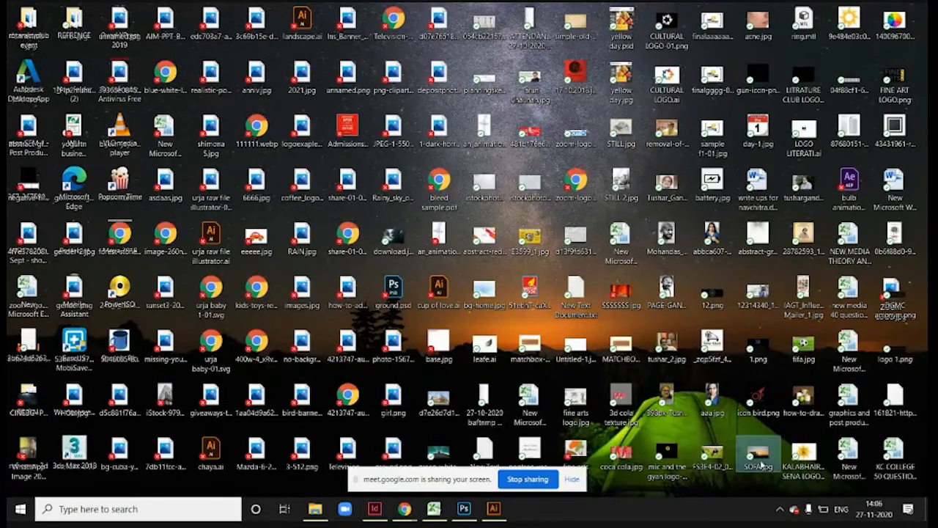
pyautogui.click(373, 508)
pyautogui.moveTo(374, 513); pyautogui.dragTo(608, 250)
# Step: Replace the sunset picture in the pasteboard rectangle with the black-and-white portrait of the curly-haired man from the Downloads folder
pyautogui.click(17, 35)
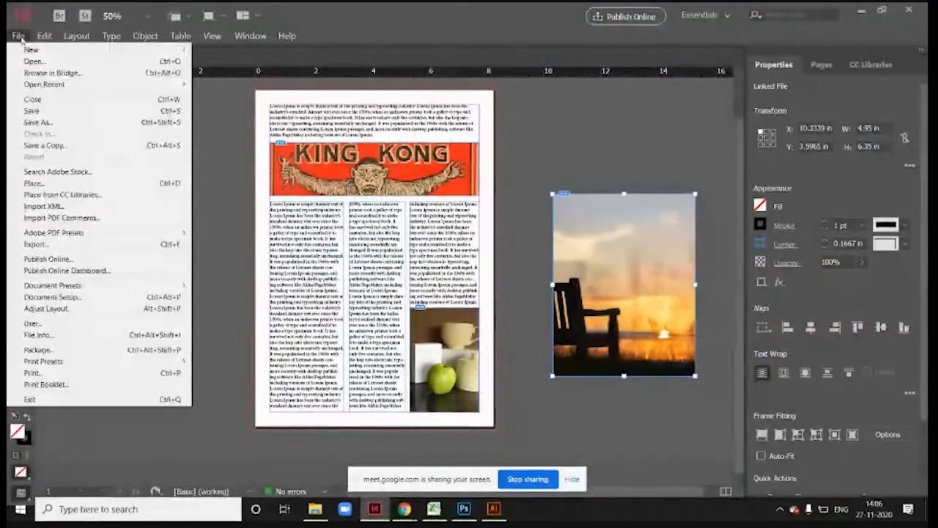
pyautogui.click(30, 183)
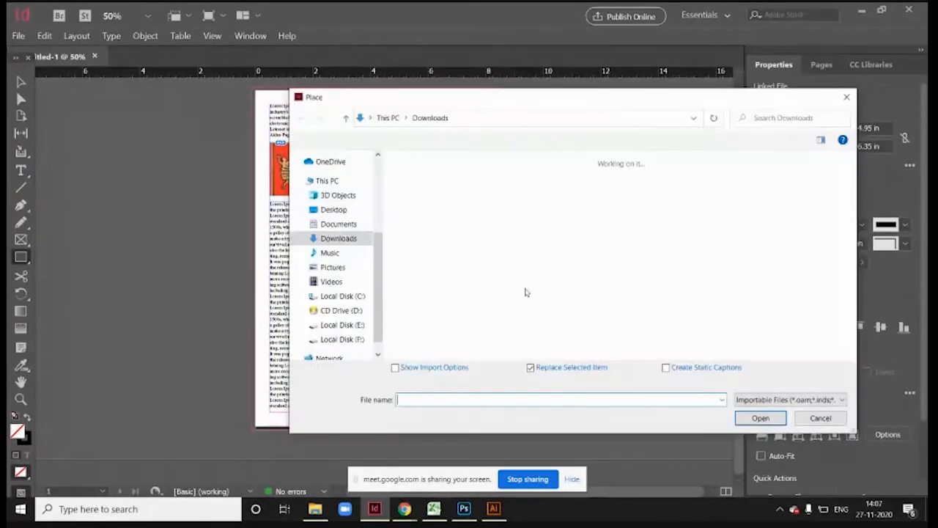
pyautogui.scroll(-2, 586, 307)
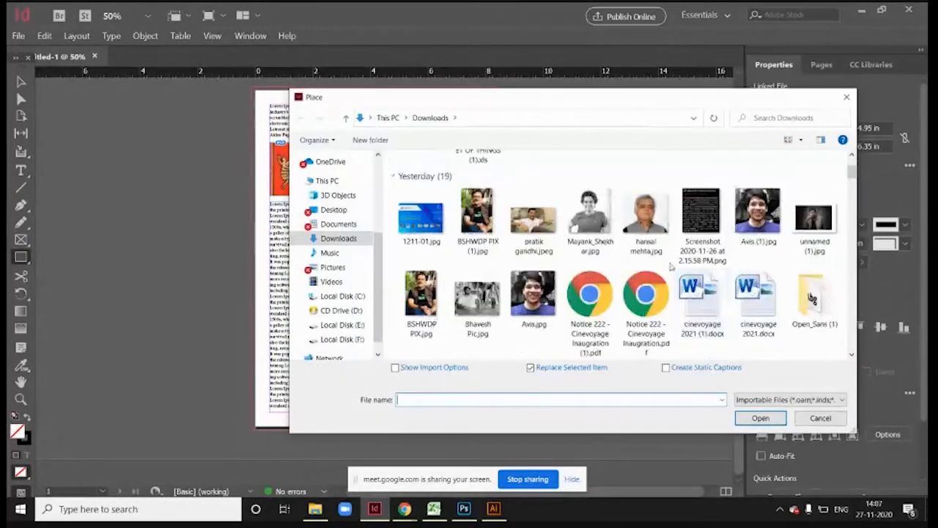
pyautogui.click(646, 220)
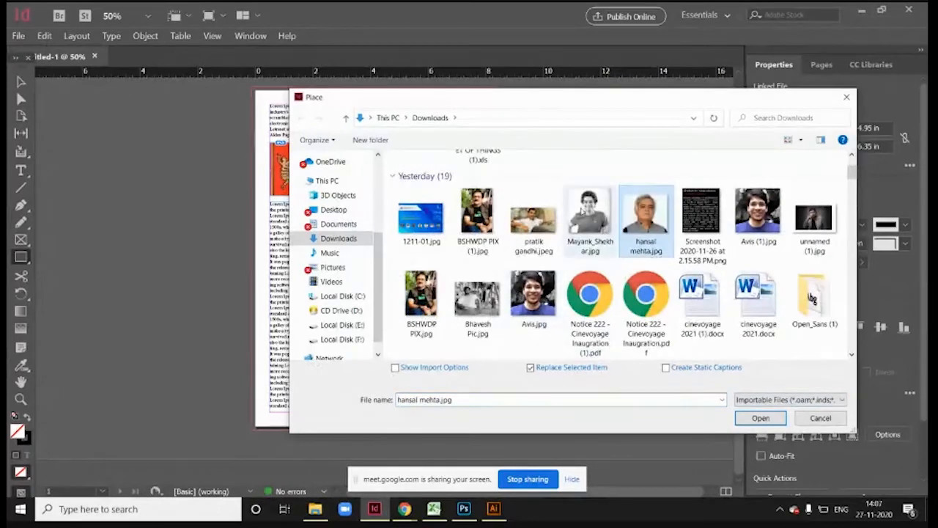
pyautogui.click(579, 213)
pyautogui.click(742, 416)
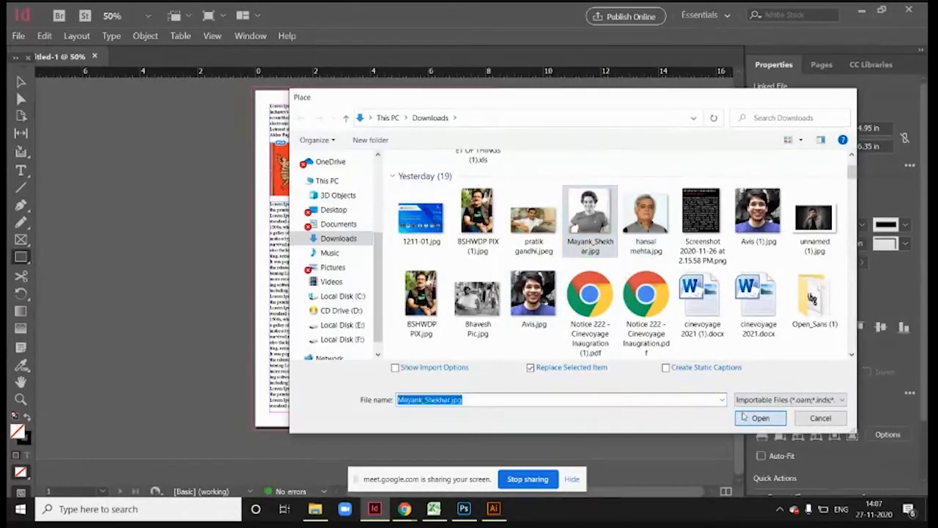
# Step: Delete the framed black-and-white portrait and the spare empty rectangle from the pasteboard
pyautogui.click(195, 264)
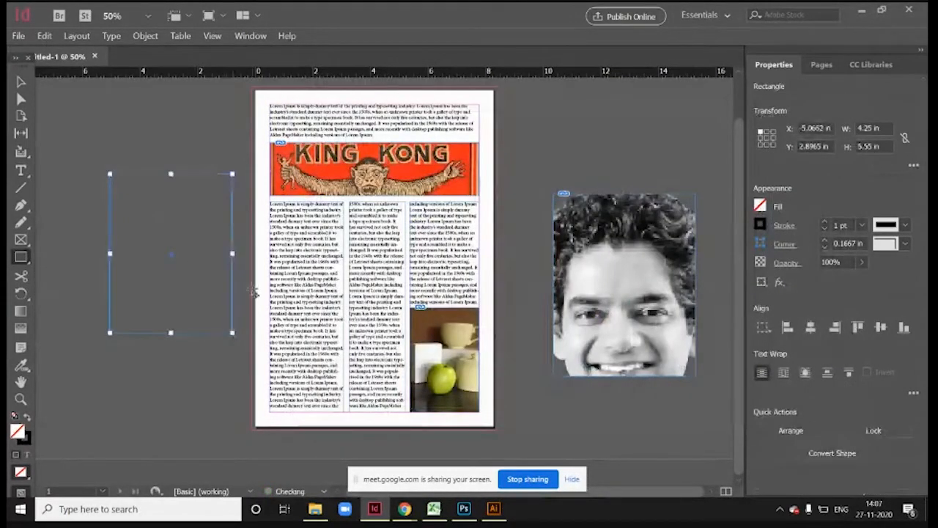
pyautogui.click(608, 360)
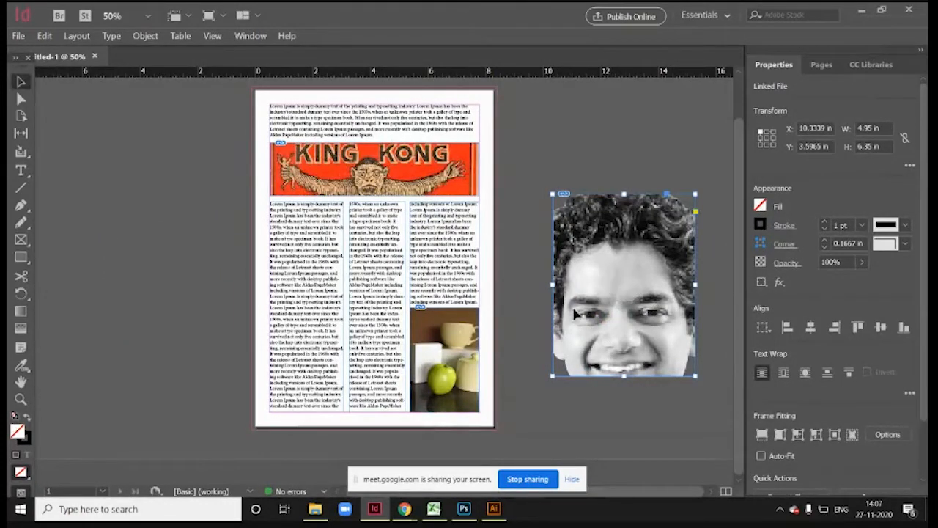
pyautogui.press('Delete')
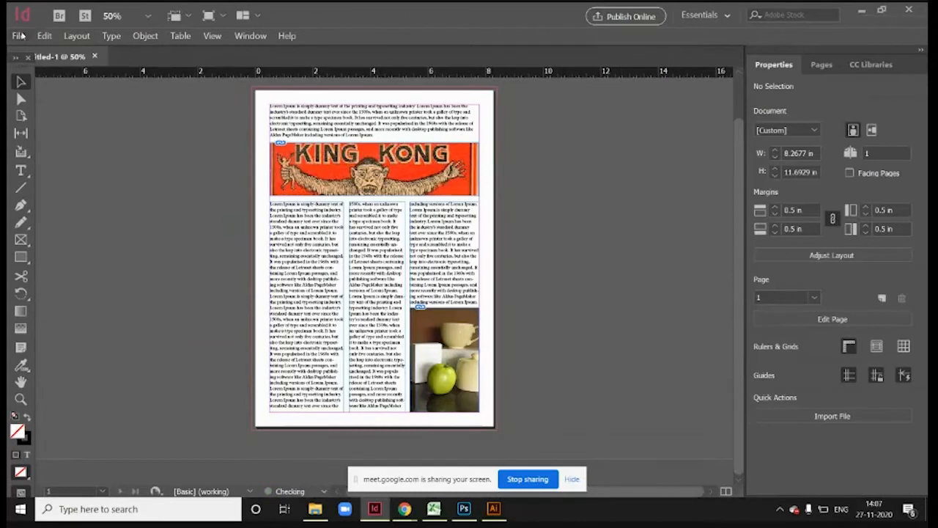
# Step: Place the same black-and-white portrait without a prepared frame, about 5.71 by 4.81 in, on the pasteboard to the right of the page
pyautogui.click(19, 35)
pyautogui.click(29, 183)
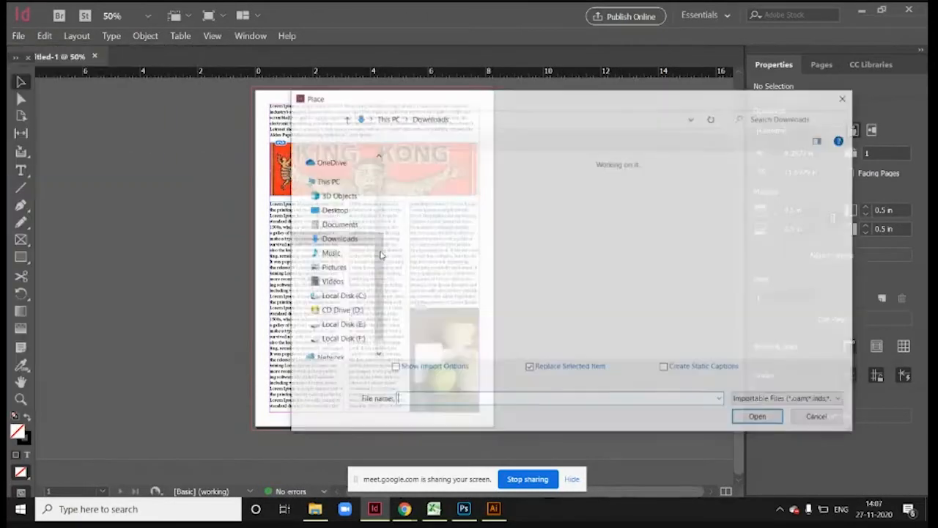
pyautogui.click(590, 304)
pyautogui.click(756, 416)
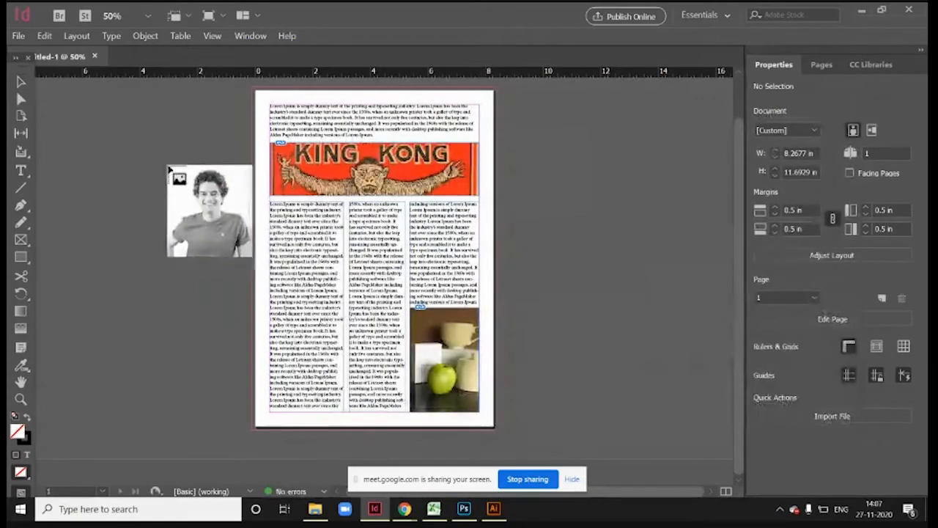
pyautogui.moveTo(512, 149); pyautogui.dragTo(602, 287)
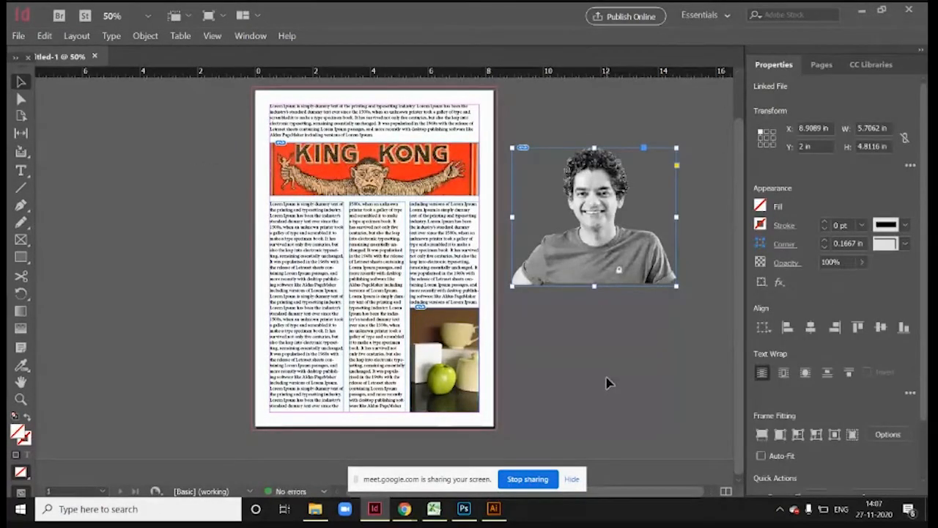
pyautogui.click(611, 322)
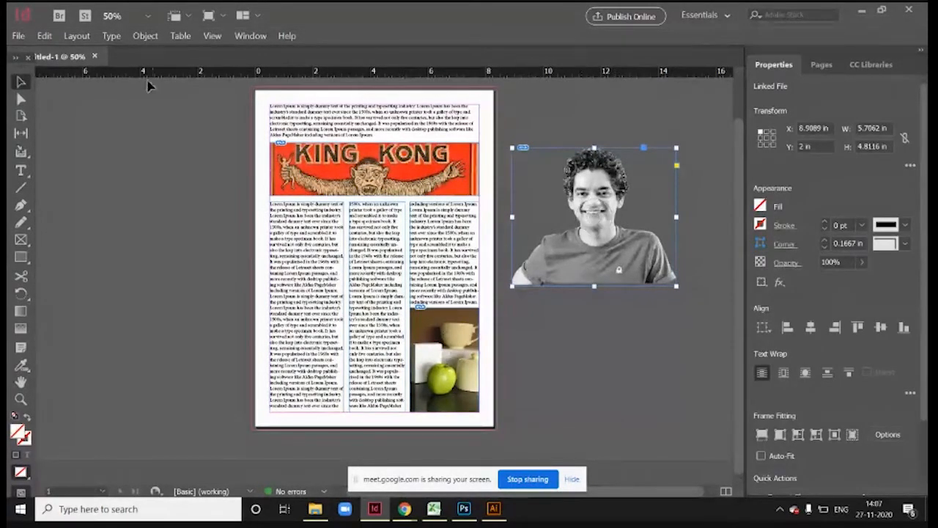
# Step: Replace the pasteboard portrait with unnamed (1).jpg from the Downloads folder, keeping the existing frame
pyautogui.click(18, 35)
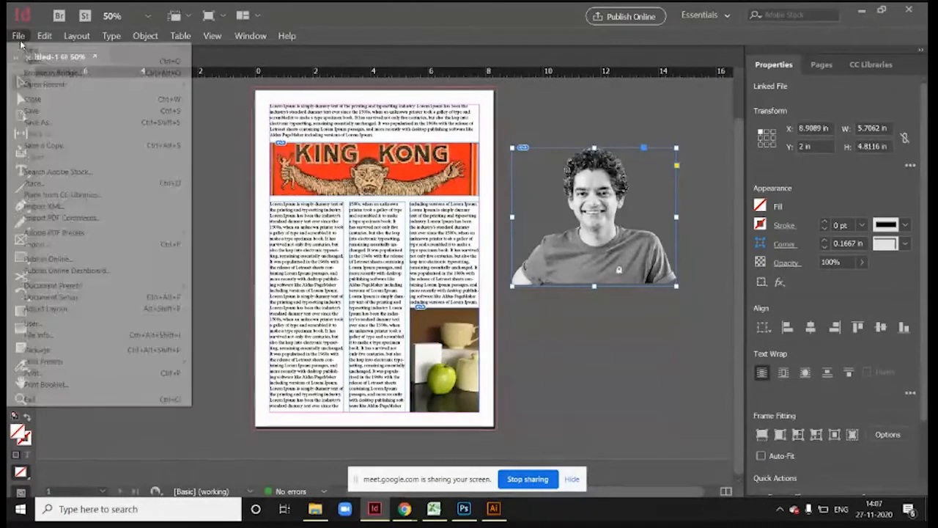
pyautogui.click(44, 182)
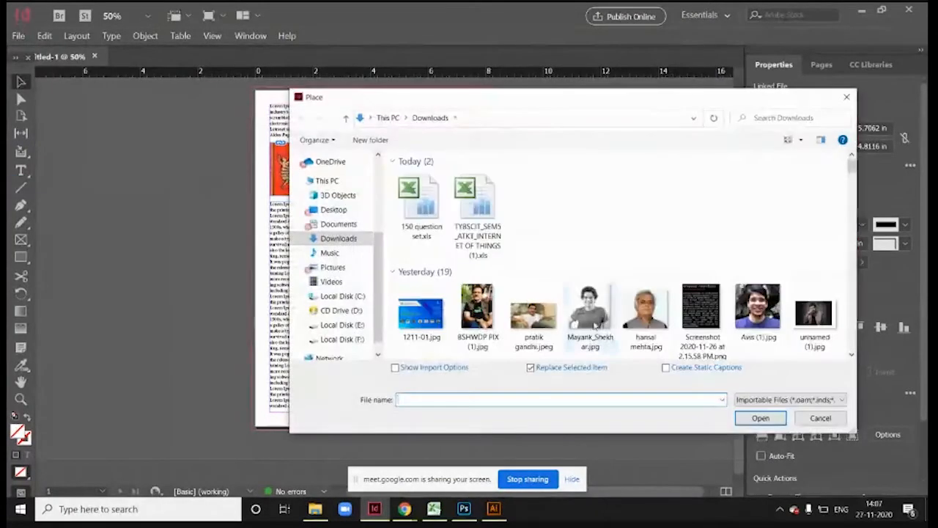
pyautogui.scroll(-3, 594, 308)
pyautogui.scroll(1, 484, 254)
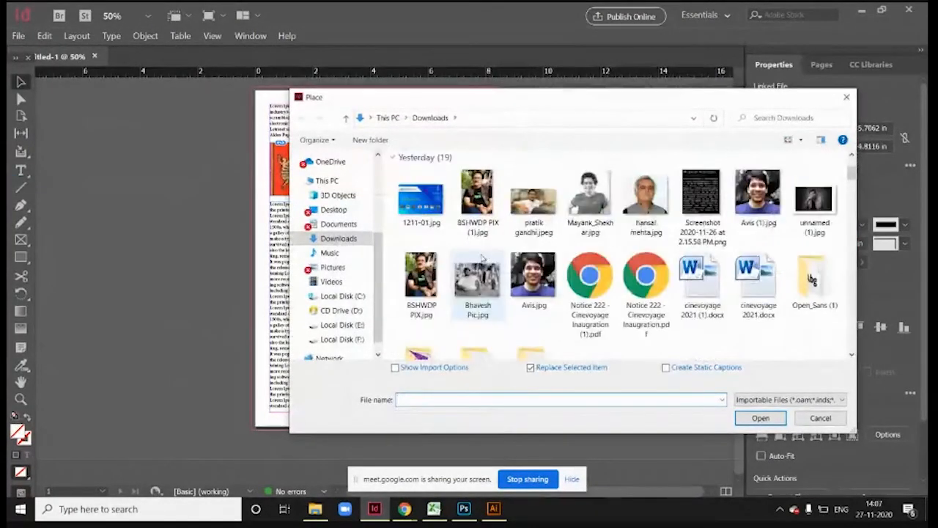
pyautogui.click(814, 201)
pyautogui.click(759, 418)
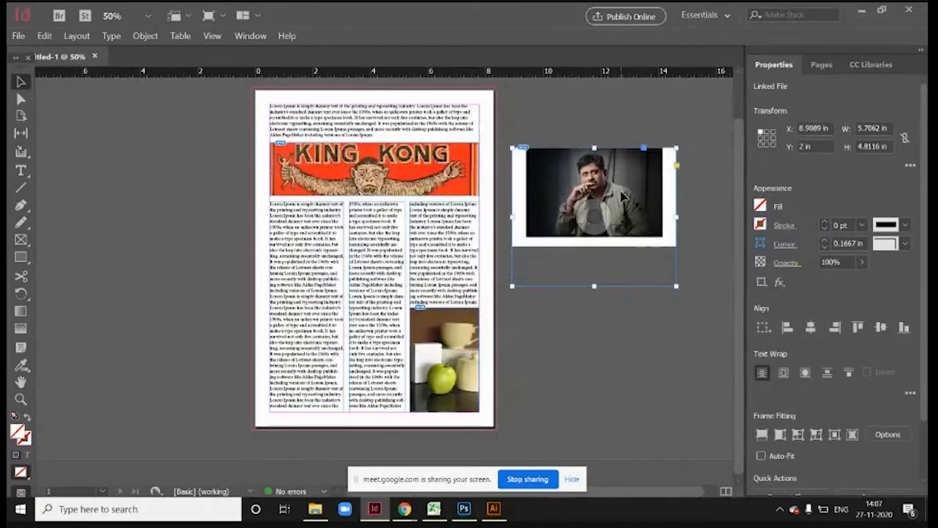
# Step: Enlarge the new portrait inside its frame to about 11.02 by 7.35 in and shift it down so the head and shoulders fill the frame
pyautogui.moveTo(591, 207)
pyautogui.mouseDown()
pyautogui.moveTo(590, 235)
pyautogui.moveTo(593, 213)
pyautogui.mouseUp()
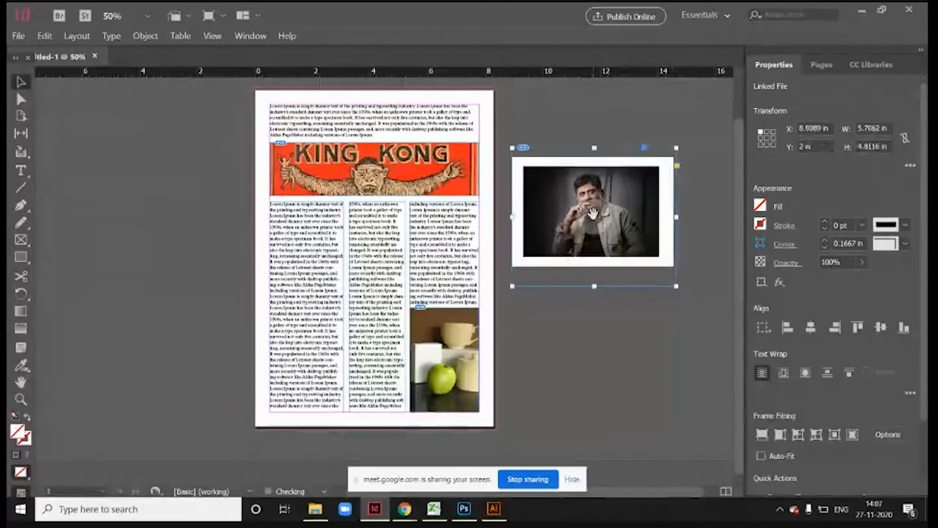
pyautogui.doubleClick(645, 250)
pyautogui.moveTo(676, 270); pyautogui.dragTo(708, 320)
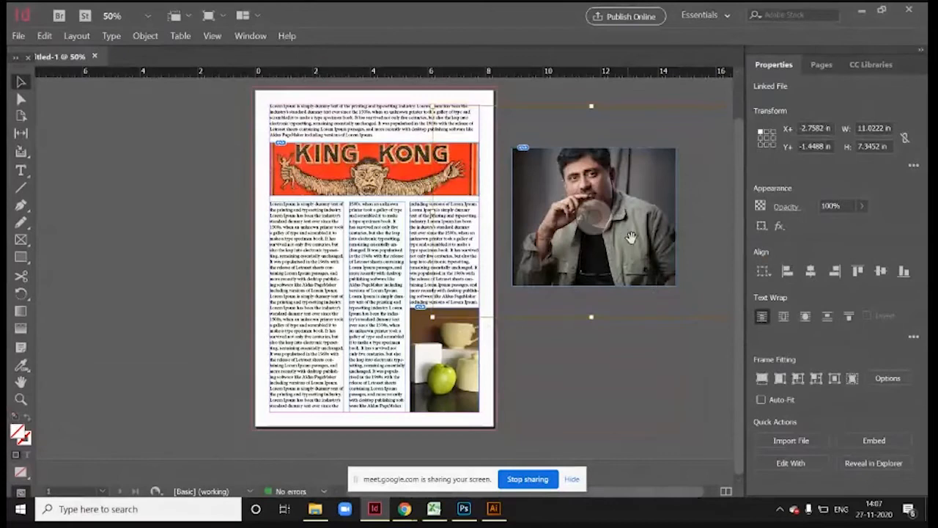
pyautogui.moveTo(612, 223); pyautogui.dragTo(609, 241)
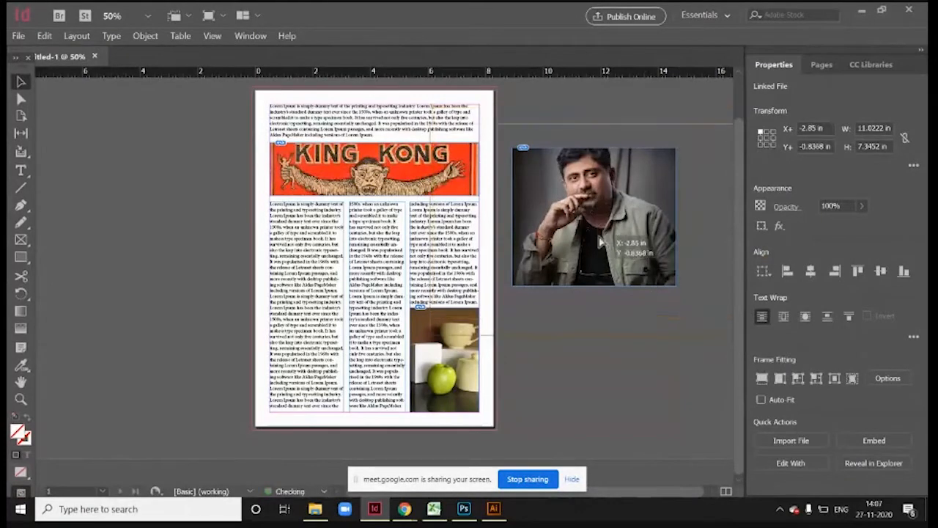
pyautogui.click(624, 410)
pyautogui.click(656, 274)
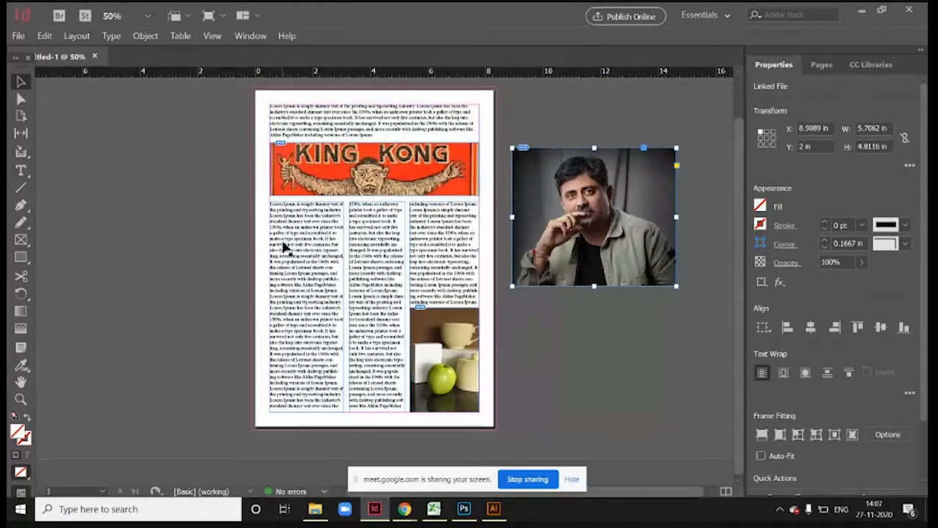
# Step: Move the portrait frame under the first line of the first text column and crop it to column width, about 2.56 by 3.8 in
pyautogui.moveTo(645, 251); pyautogui.dragTo(416, 280)
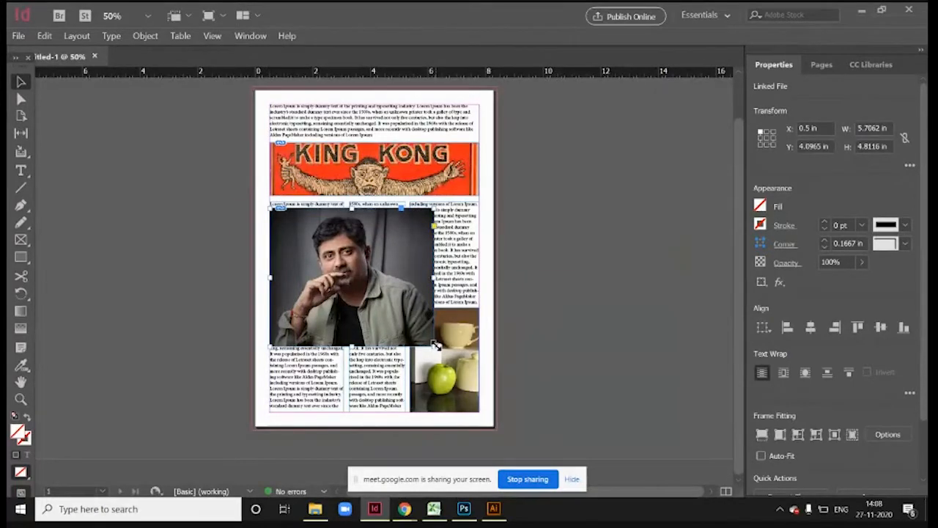
pyautogui.moveTo(435, 344); pyautogui.dragTo(344, 317)
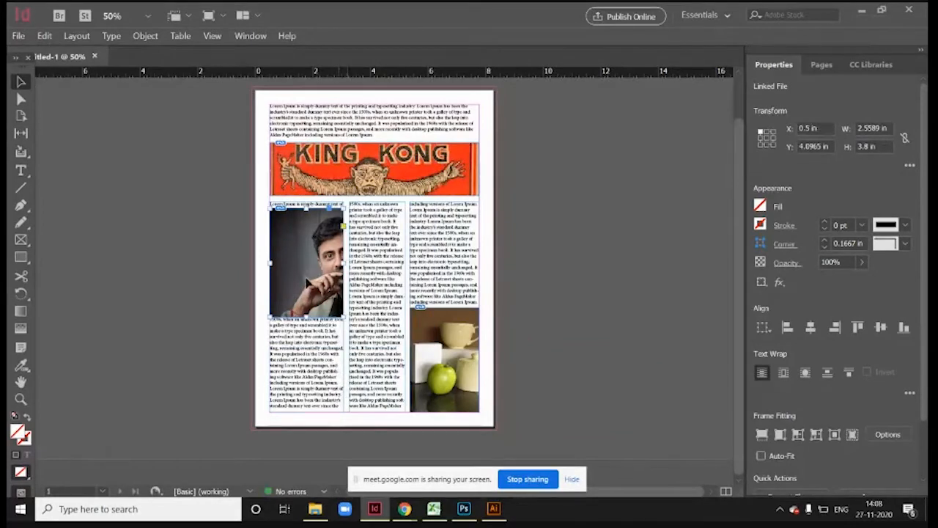
pyautogui.keyDown('alt'); pyautogui.scroll(2, 300, 285); pyautogui.keyUp('alt')
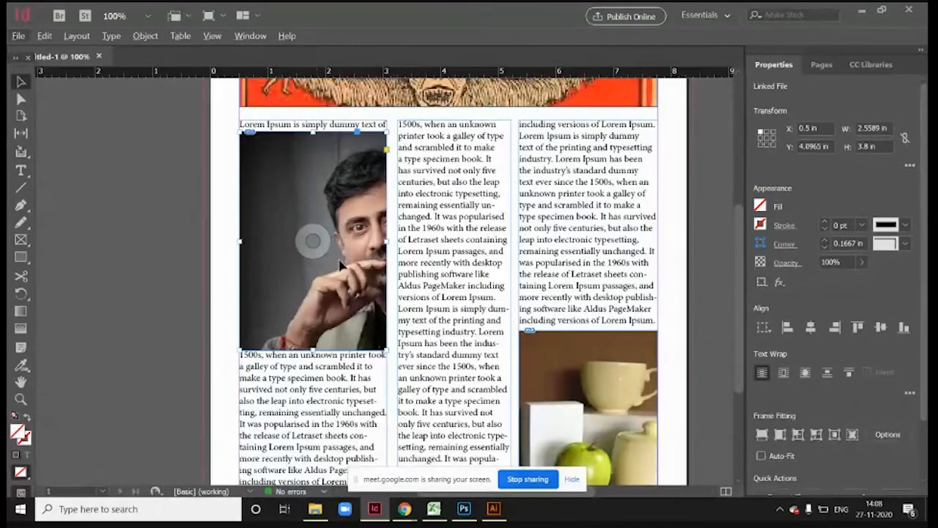
# Step: Extend the portrait frame to about 5.38 by 5.09 in and scale frame and picture together to column width, about 2.55 by 2.42 in
pyautogui.moveTo(386, 349); pyautogui.dragTo(430, 444)
pyautogui.hotkey('ctrl', 'z')
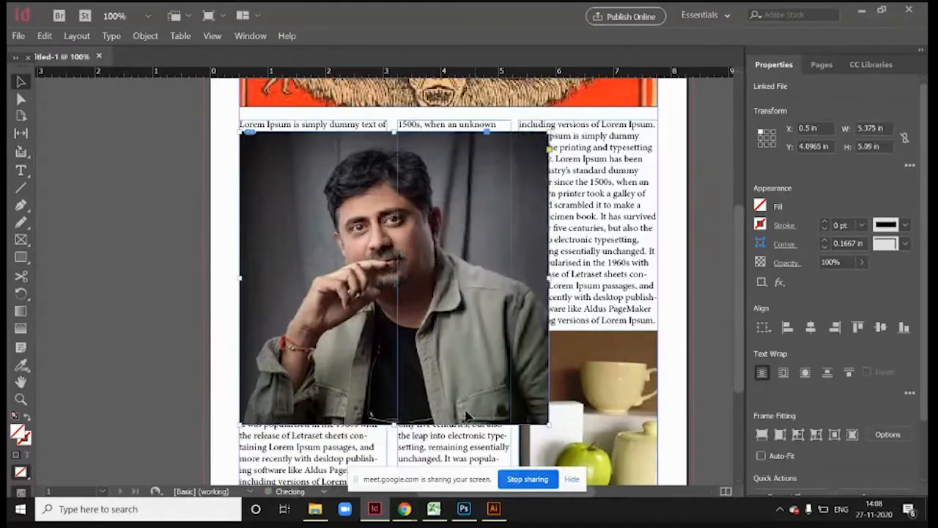
pyautogui.click(183, 233)
pyautogui.click(294, 198)
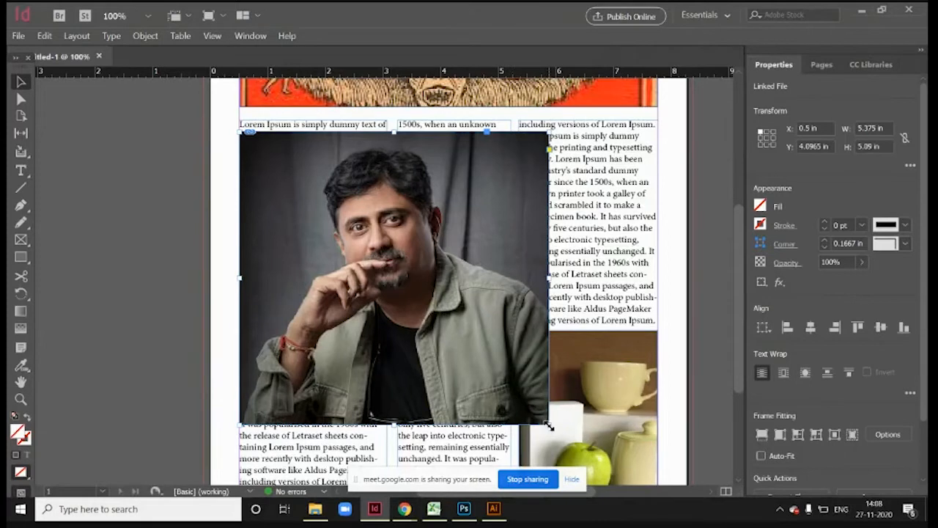
pyautogui.moveTo(548, 423); pyautogui.dragTo(360, 272)
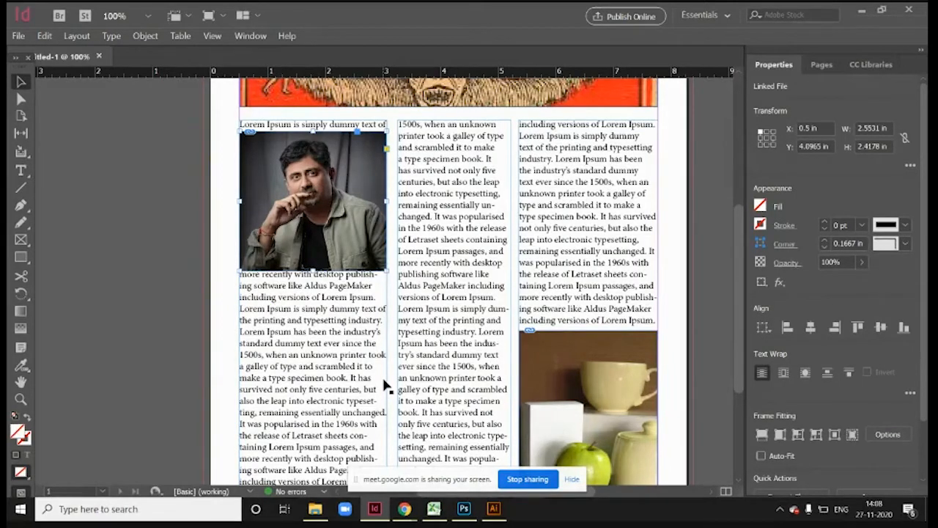
pyautogui.click(118, 203)
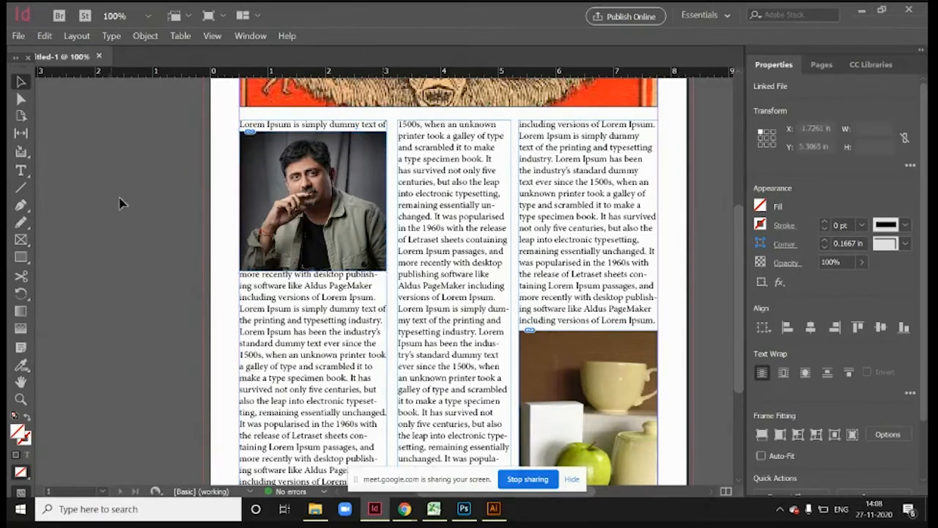
# Step: Shift the portrait slightly down and to the right inside its frame, keeping the frame in place
pyautogui.click(342, 257)
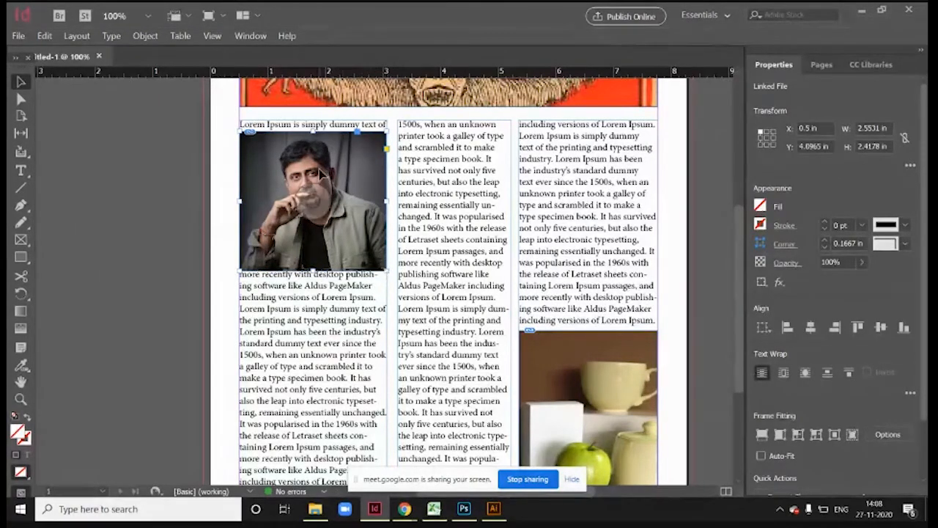
pyautogui.keyDown('shift'); pyautogui.click(381, 276); pyautogui.keyUp('shift')
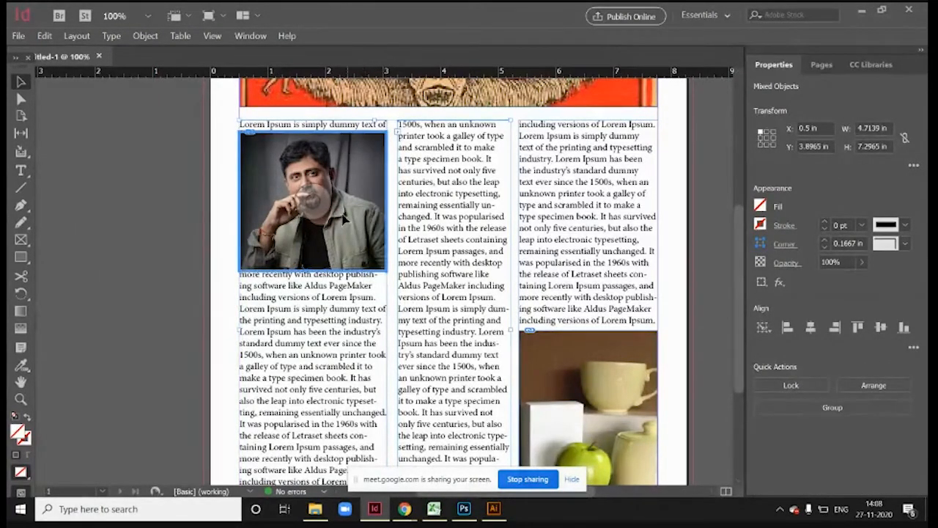
pyautogui.click(313, 198)
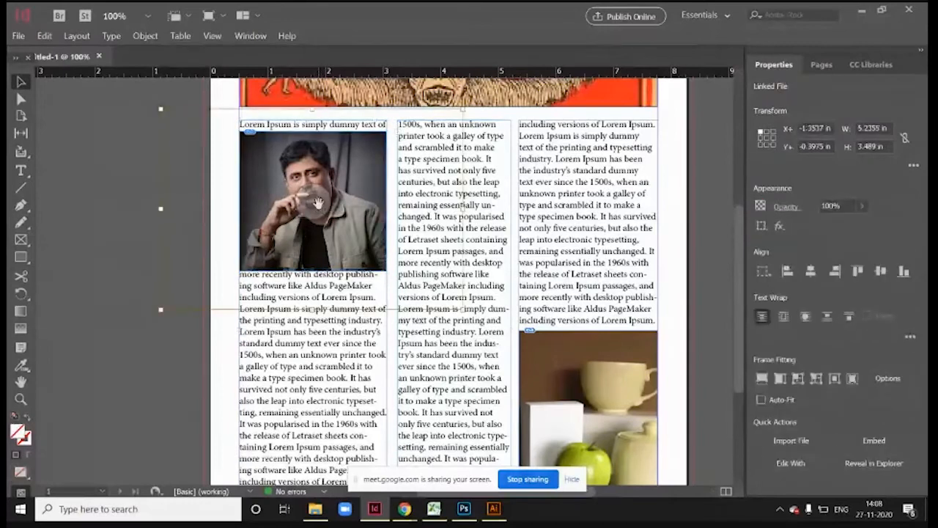
pyautogui.moveTo(317, 203)
pyautogui.mouseDown()
pyautogui.moveTo(321, 221)
pyautogui.moveTo(318, 203)
pyautogui.moveTo(314, 221)
pyautogui.mouseUp()
pyautogui.click(233, 314)
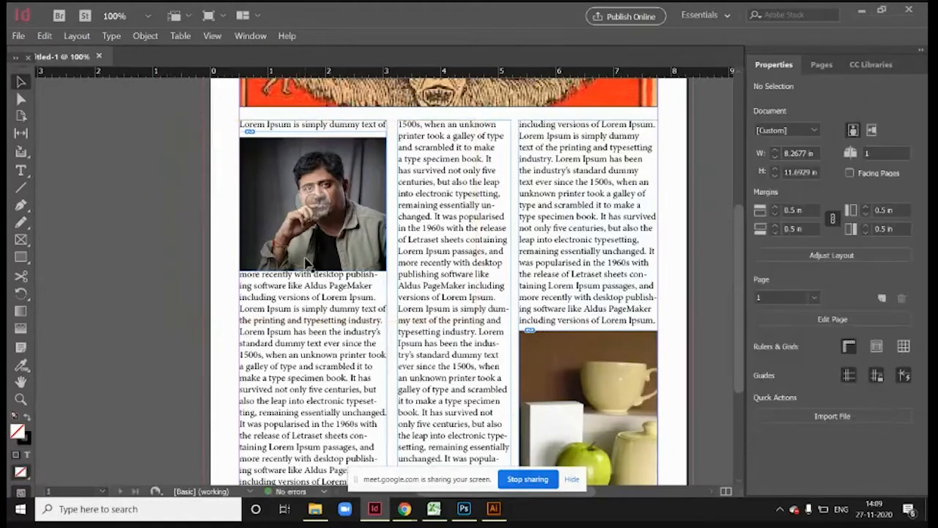
# Step: Extend the portrait frame's lower edge and lower its upper edge to the picture's edge, for a height of about 2.84 in
pyautogui.click(305, 258)
pyautogui.moveTo(314, 271); pyautogui.dragTo(325, 309)
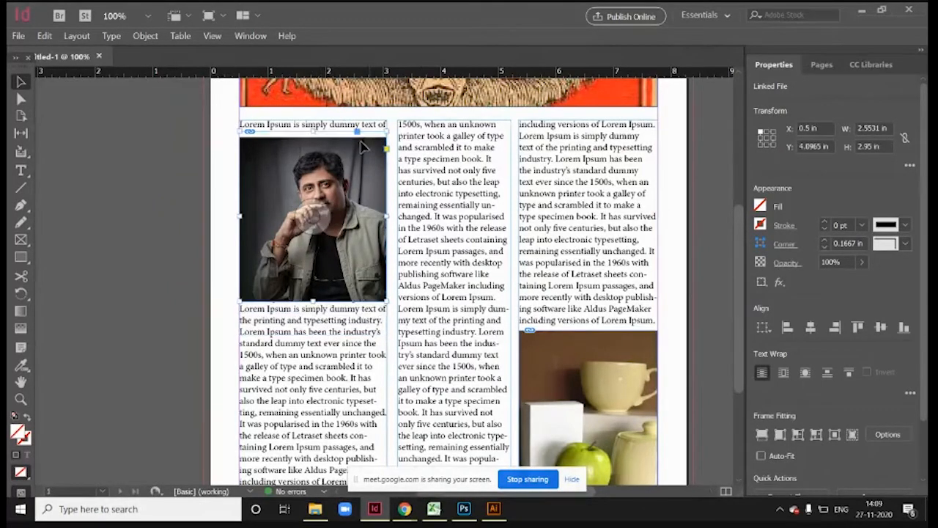
pyautogui.moveTo(313, 132)
pyautogui.mouseDown()
pyautogui.moveTo(312, 123)
pyautogui.moveTo(315, 138)
pyautogui.mouseUp()
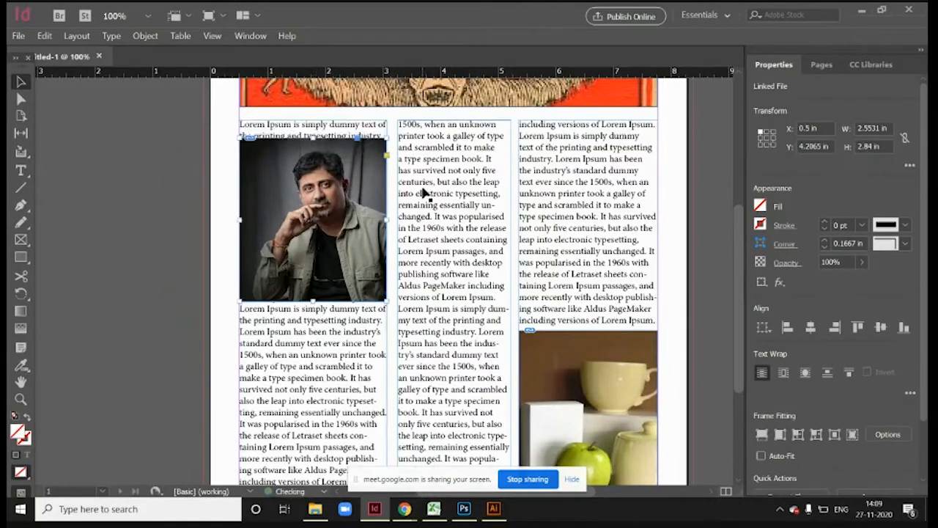
pyautogui.click(188, 277)
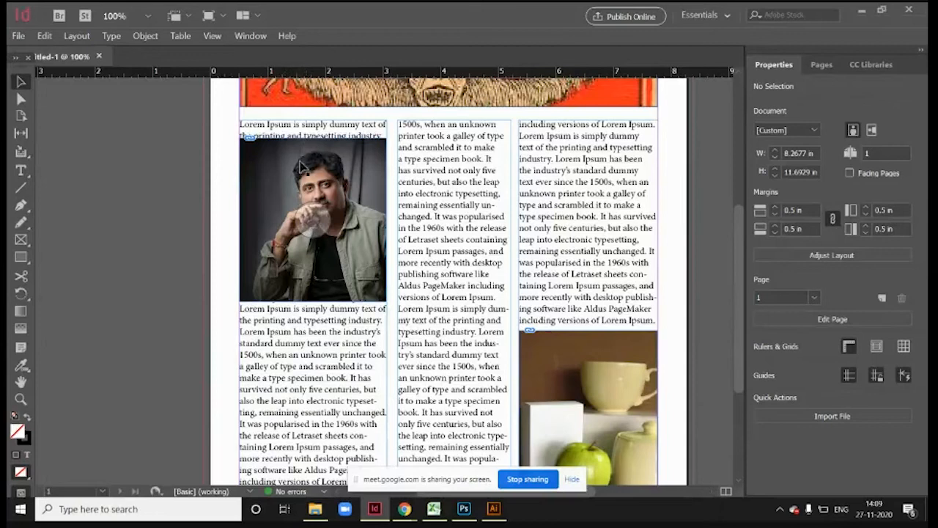
# Step: Move the portrait frame off the first text column onto the pasteboard left of the page and select that column's text frame
pyautogui.moveTo(300, 168); pyautogui.dragTo(117, 167)
pyautogui.click(286, 176)
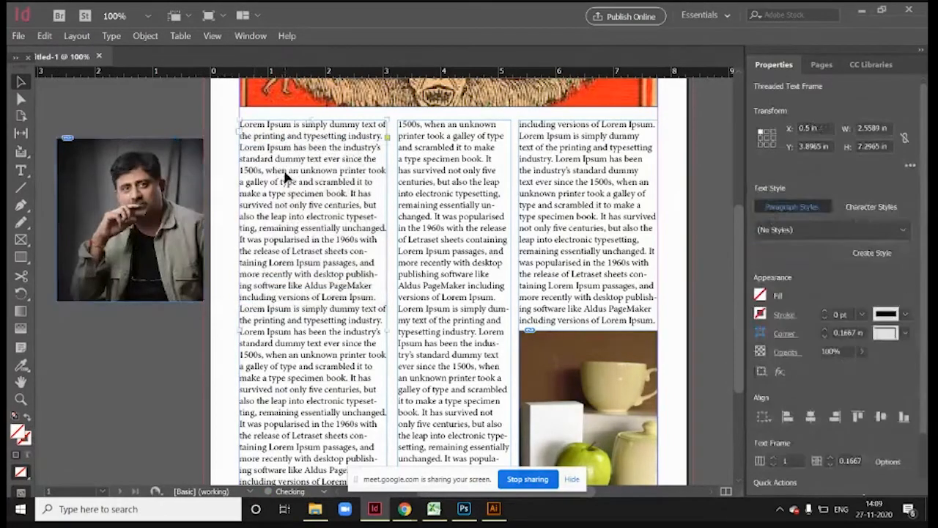
# Step: Insert a run of blank lines in the first column after "make a type specimen book." to open a gap for the portrait
pyautogui.press('t')
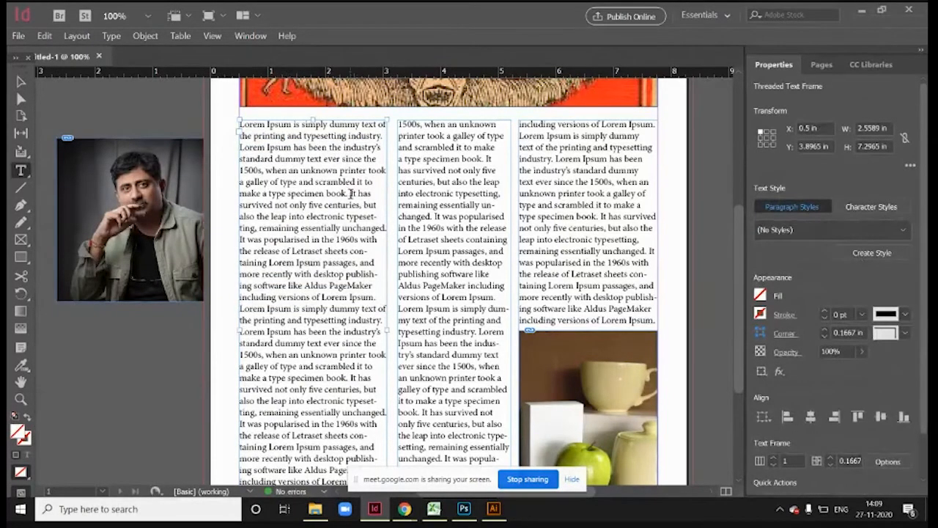
pyautogui.click(351, 193)
pyautogui.press('Return')
pyautogui.press('Return')
pyautogui.press('Return')
pyautogui.press('Return')
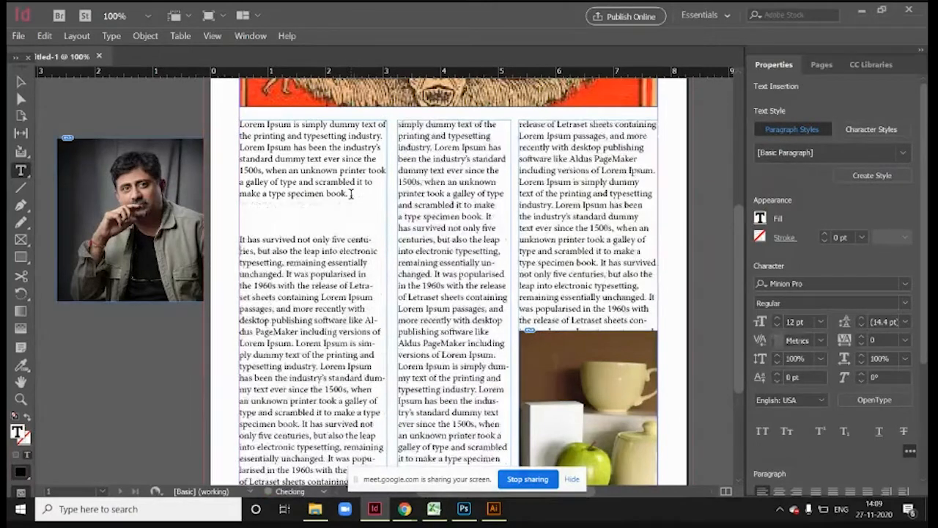
pyautogui.press('Return')
pyautogui.press('Return')
pyautogui.press('Return')
pyautogui.press('Return')
pyautogui.press('Return')
pyautogui.press('Return')
pyautogui.press('Return')
pyautogui.press('Return')
pyautogui.press('Return')
pyautogui.press('Return')
pyautogui.press('Return')
pyautogui.press('Return')
pyautogui.press('Return')
pyautogui.press('Return')
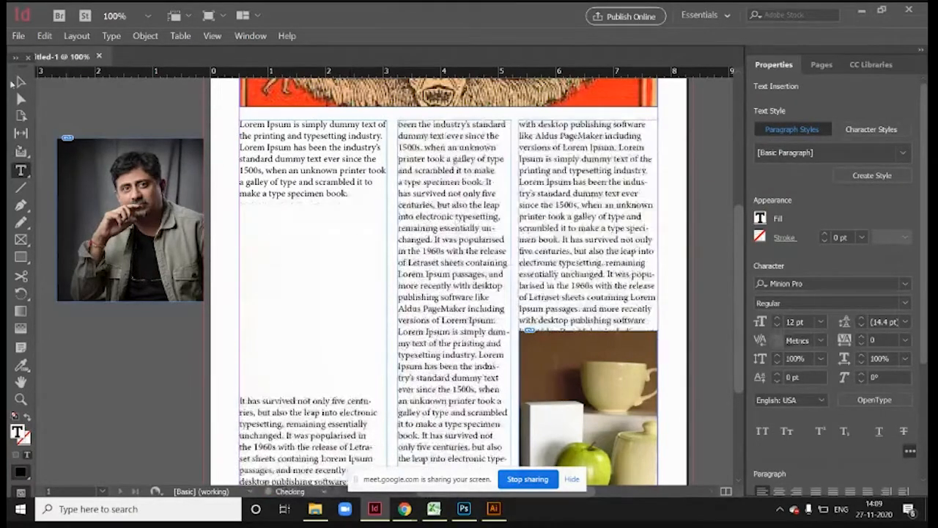
pyautogui.press('Return')
# Step: Move the portrait frame from the pasteboard into the blank gap in the first text column and check the surrounding text flow
pyautogui.click(21, 81)
pyautogui.click(96, 190)
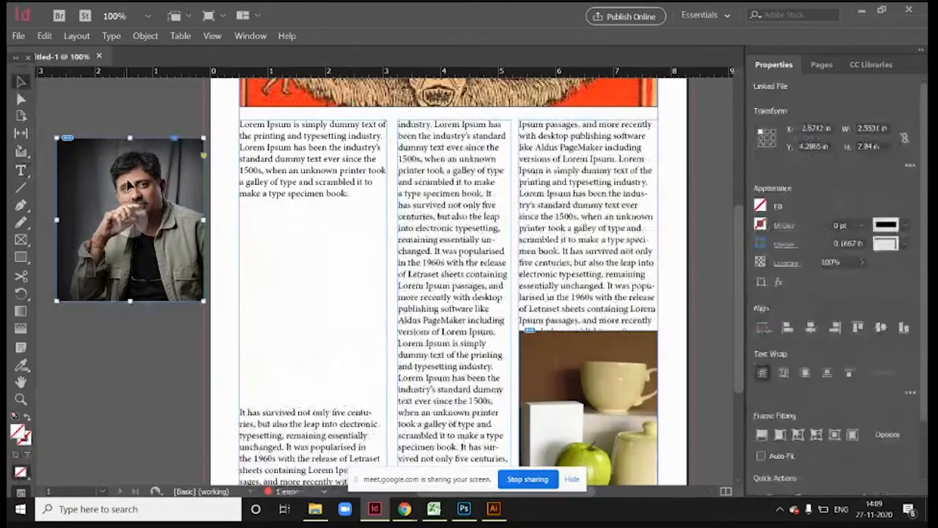
pyautogui.moveTo(128, 185); pyautogui.dragTo(312, 264)
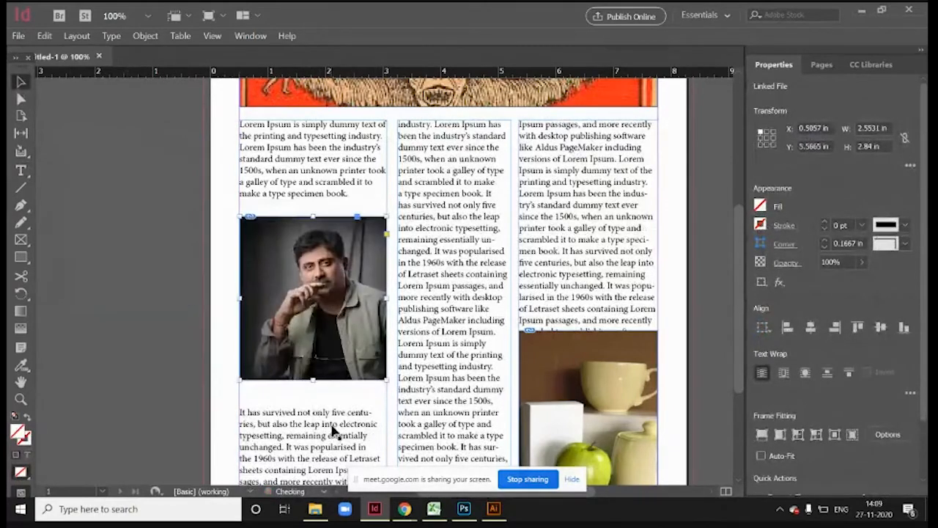
pyautogui.scroll(-3, 332, 431)
pyautogui.scroll(2, 315, 410)
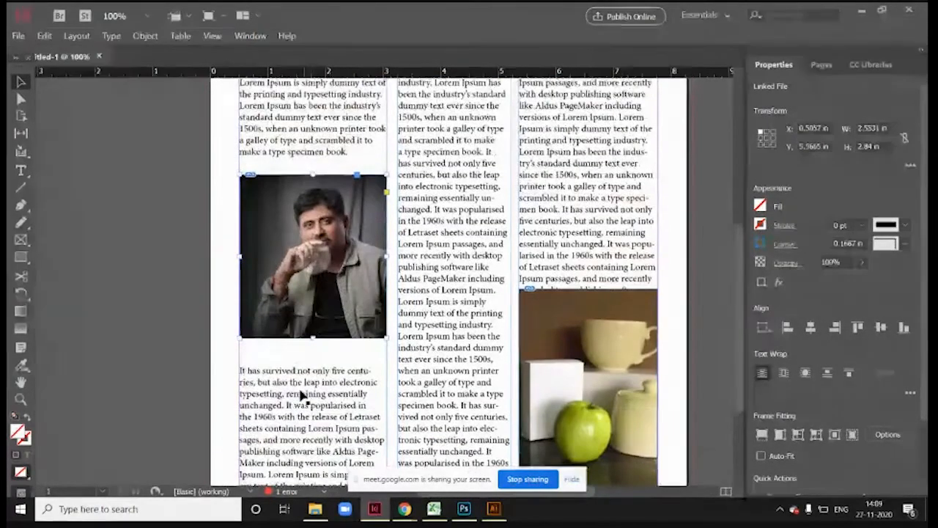
pyautogui.scroll(-3, 301, 396)
pyautogui.scroll(4, 449, 203)
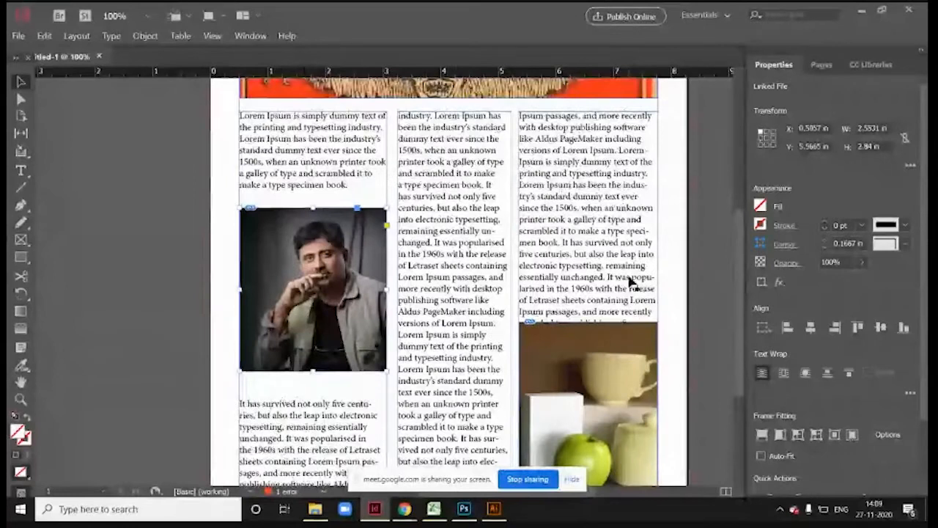
pyautogui.scroll(-4, 319, 411)
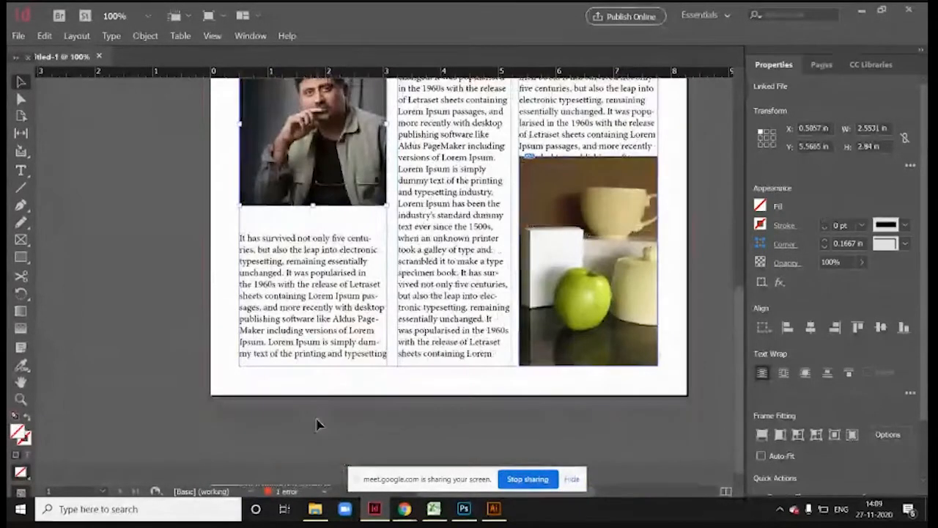
pyautogui.scroll(4, 336, 374)
# Step: Undo the portrait's placement in the gap and all the blank lines inserted in the first column
pyautogui.hotkey('ctrl', 'z')
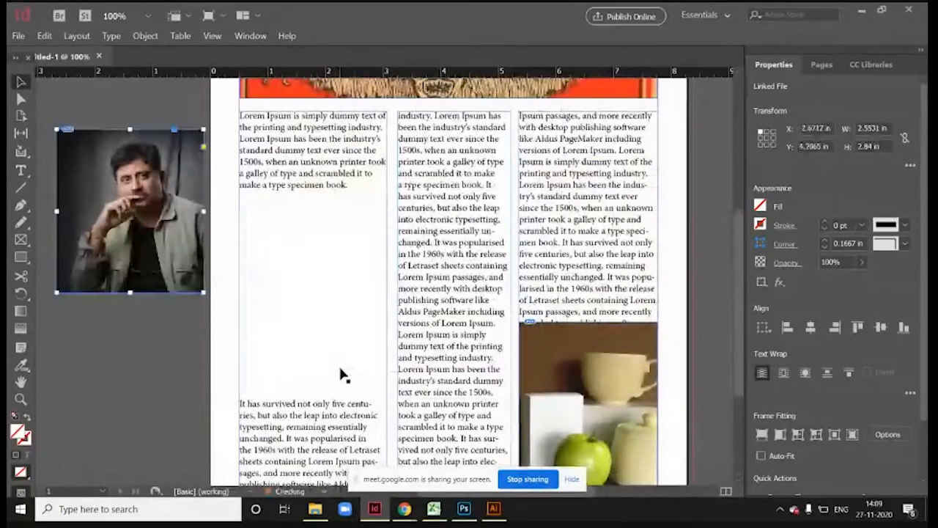
pyautogui.hotkey('ctrl', 'z')
pyautogui.hotkey('ctrl', 'z')
pyautogui.hotkey('ctrl', 'z')
pyautogui.hotkey('ctrl', 'z')
pyautogui.hotkey('ctrl', 'z')
pyautogui.hotkey('ctrl', 'z')
pyautogui.hotkey('ctrl', 'z')
pyautogui.hotkey('ctrl', 'z')
pyautogui.hotkey('ctrl', 'z')
pyautogui.hotkey('ctrl', 'z')
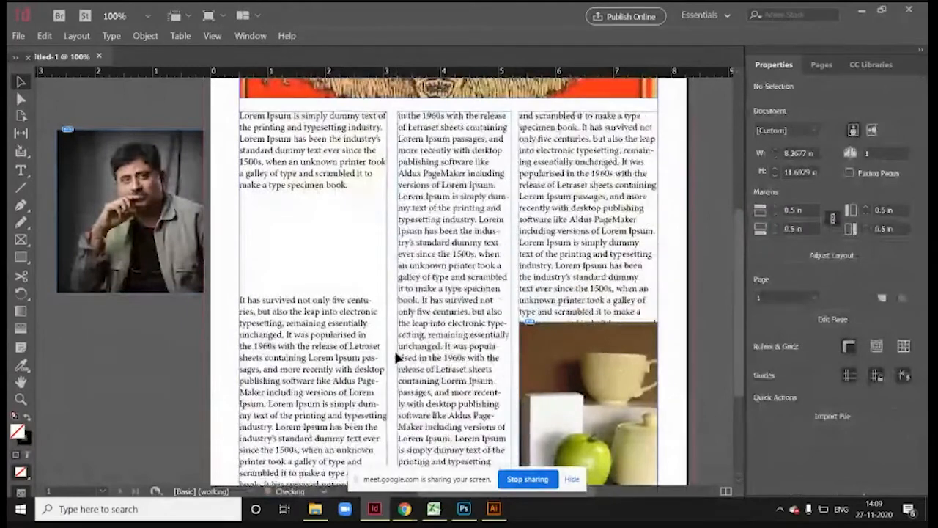
pyautogui.hotkey('ctrl', 'z')
pyautogui.hotkey('ctrl', 'z')
pyautogui.hotkey('ctrl', 'z')
pyautogui.hotkey('ctrl', 'z')
pyautogui.hotkey('ctrl', 'z')
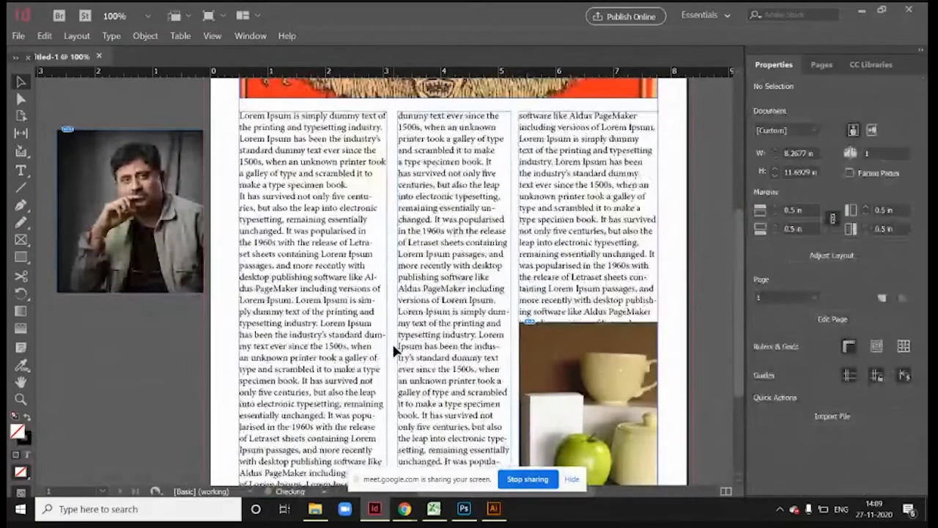
pyautogui.hotkey('ctrl', 'z')
pyautogui.hotkey('ctrl', 'z')
pyautogui.hotkey('ctrl', 'z')
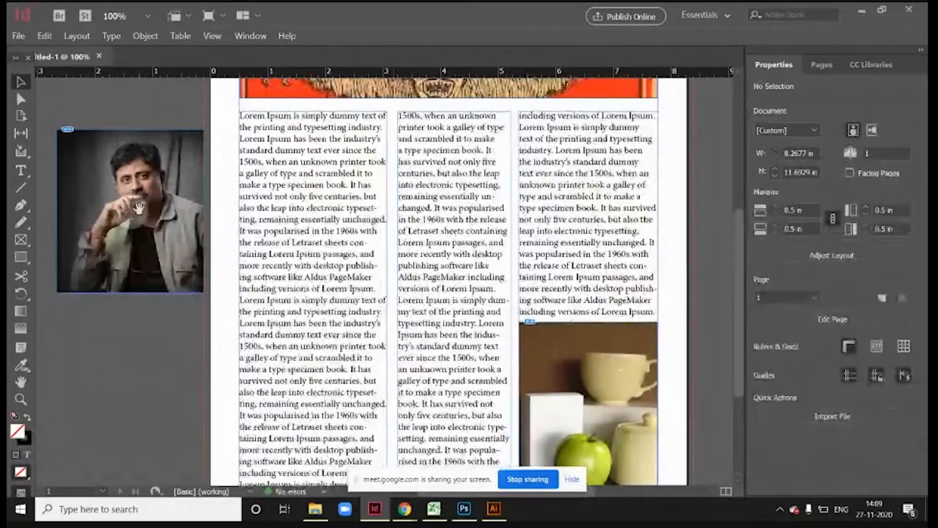
# Step: Undo the portrait frame's move to the pasteboard, putting it back over the first text column
pyautogui.hotkey('ctrl', 'z')
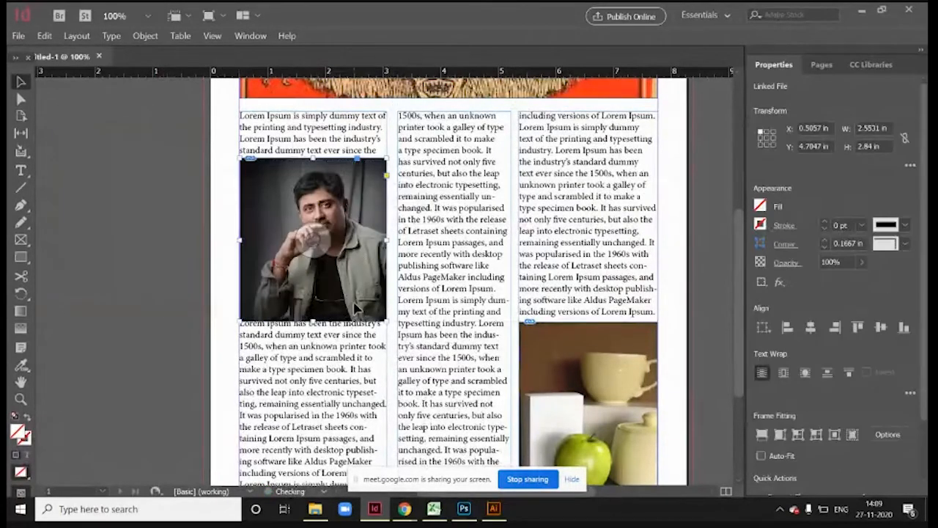
pyautogui.hotkey('ctrl', 'z')
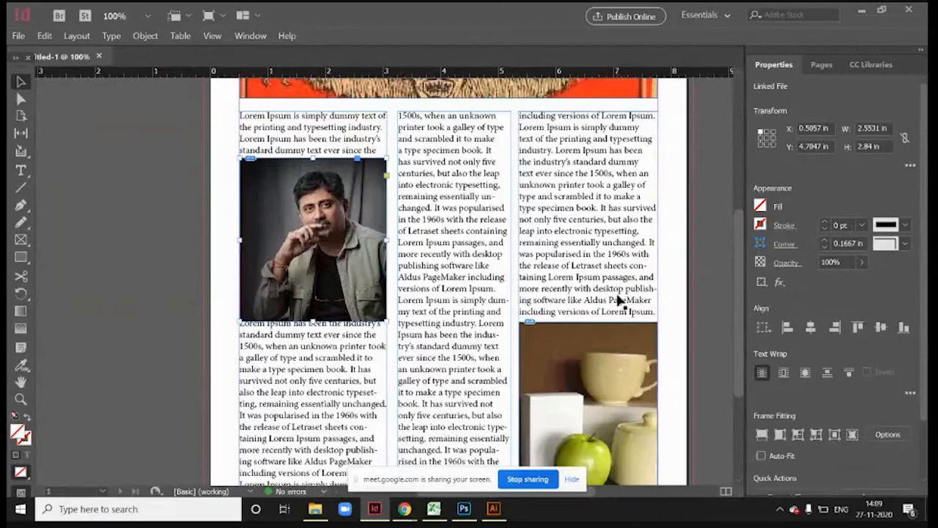
pyautogui.hotkey('ctrl', 'z')
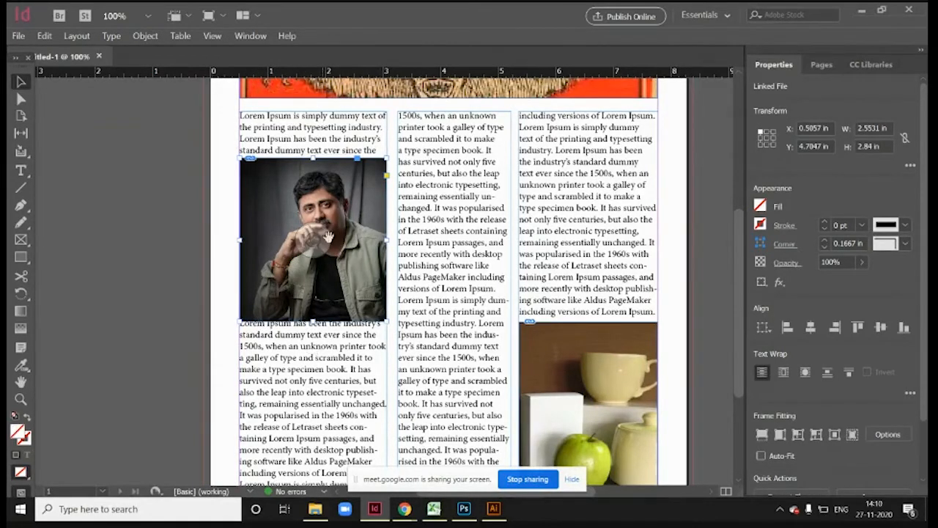
# Step: Wrap text around the portrait's bounding box and move its frame down and right across the first two columns
pyautogui.click(784, 373)
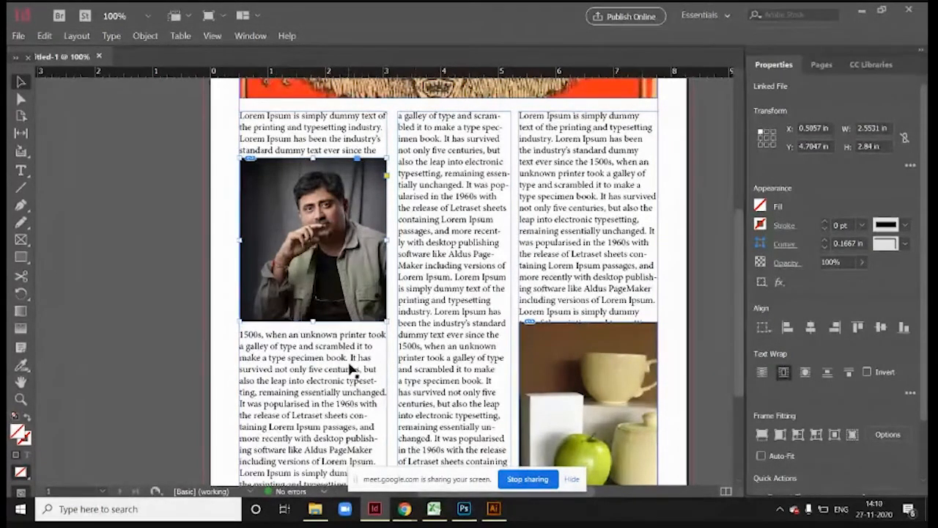
pyautogui.moveTo(315, 293); pyautogui.dragTo(343, 293)
pyautogui.moveTo(296, 242); pyautogui.dragTo(311, 241)
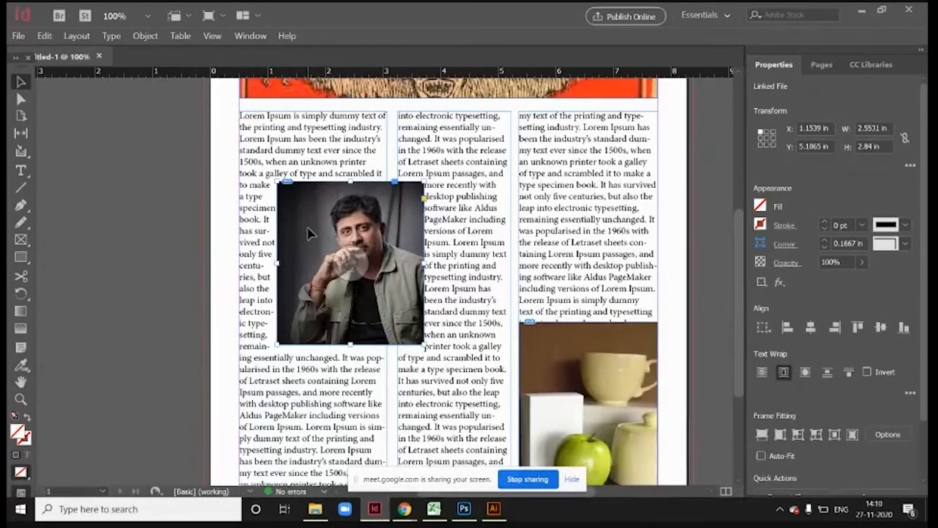
# Step: Move the portrait frame back into the first text column, aligned at X 0.5 in, and deselect it
pyautogui.moveTo(308, 233); pyautogui.dragTo(258, 234)
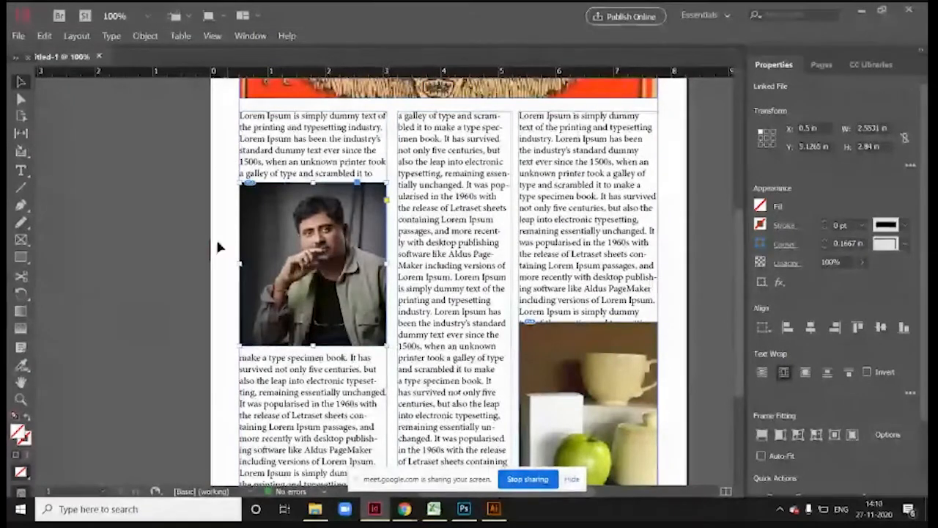
pyautogui.click(161, 225)
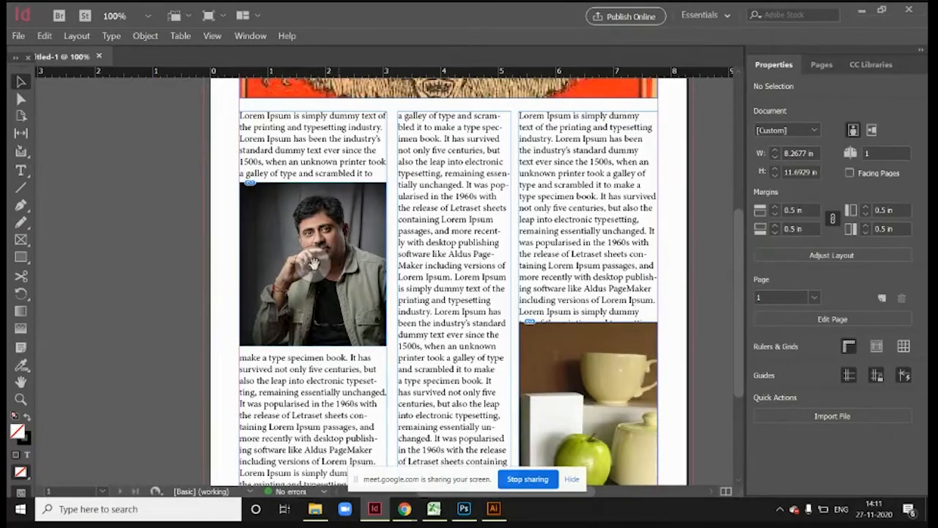
pyautogui.click(359, 229)
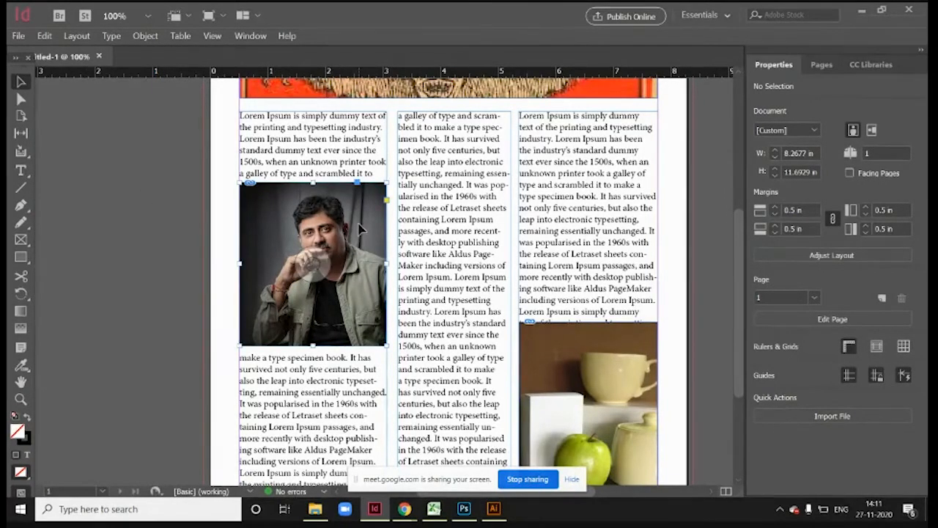
pyautogui.click(162, 213)
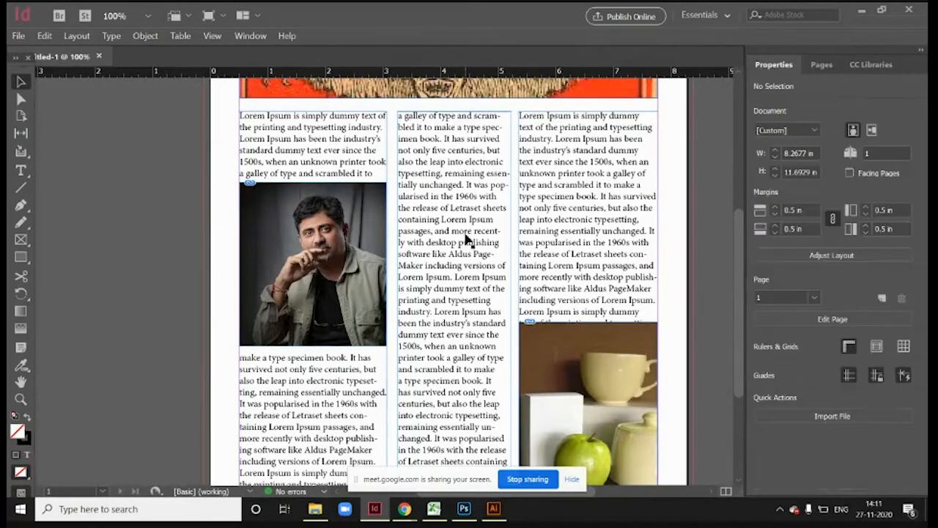
# Step: Delete the King Kong picture from the banner frame, keeping the empty frame
pyautogui.scroll(-3, 461, 236)
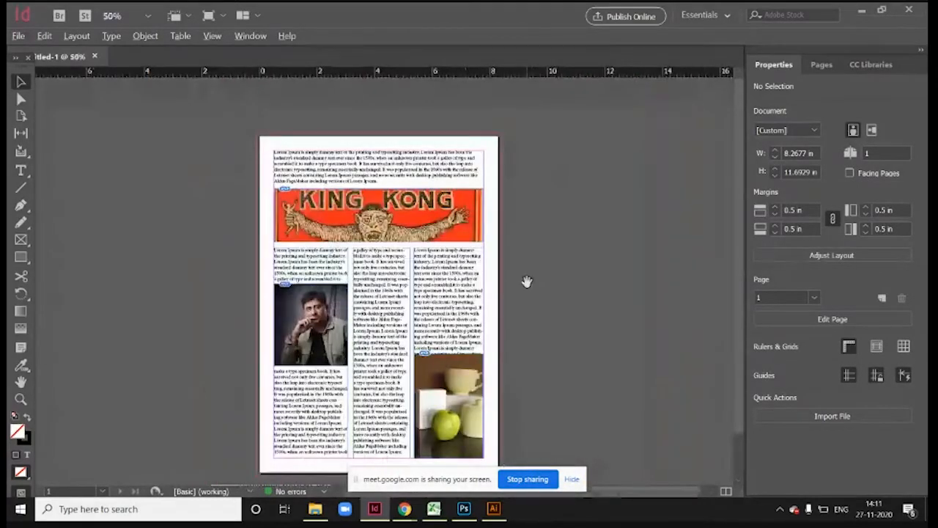
pyautogui.moveTo(526, 281); pyautogui.dragTo(519, 235)
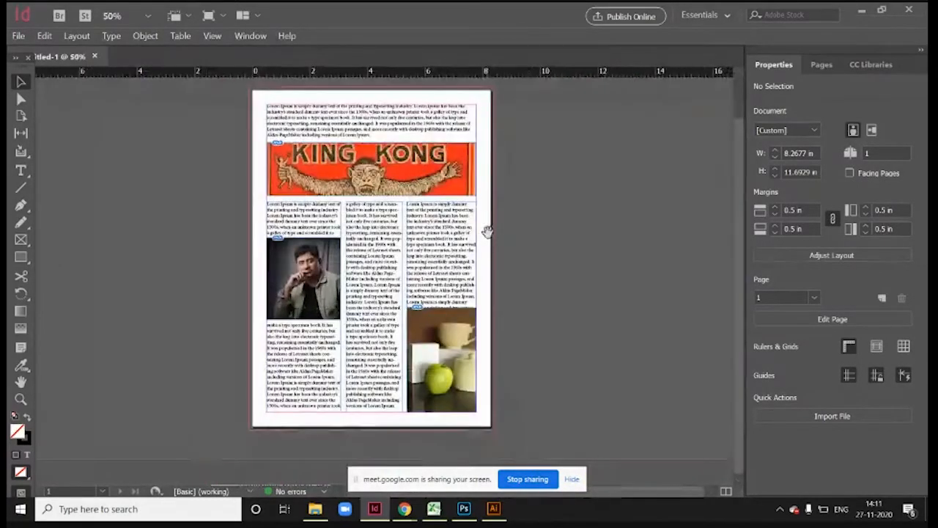
pyautogui.click(343, 170)
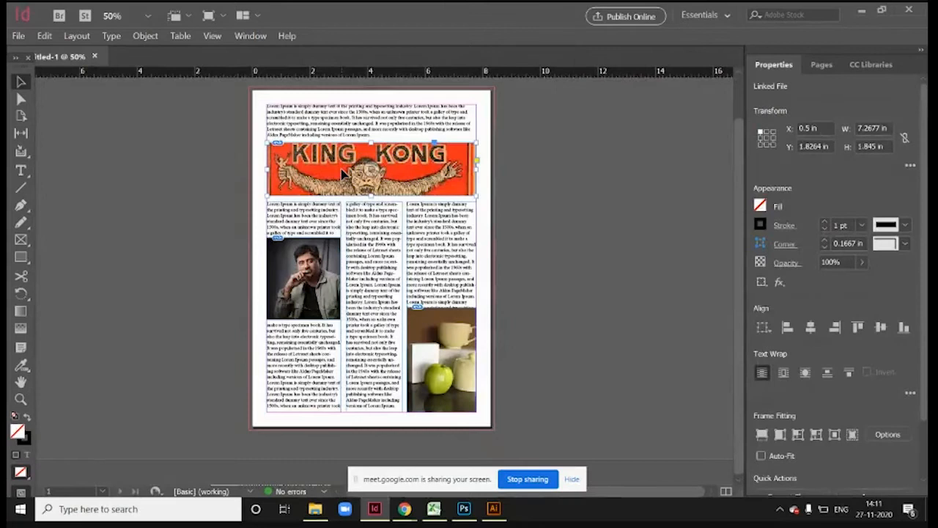
pyautogui.click(349, 168)
pyautogui.press('Delete')
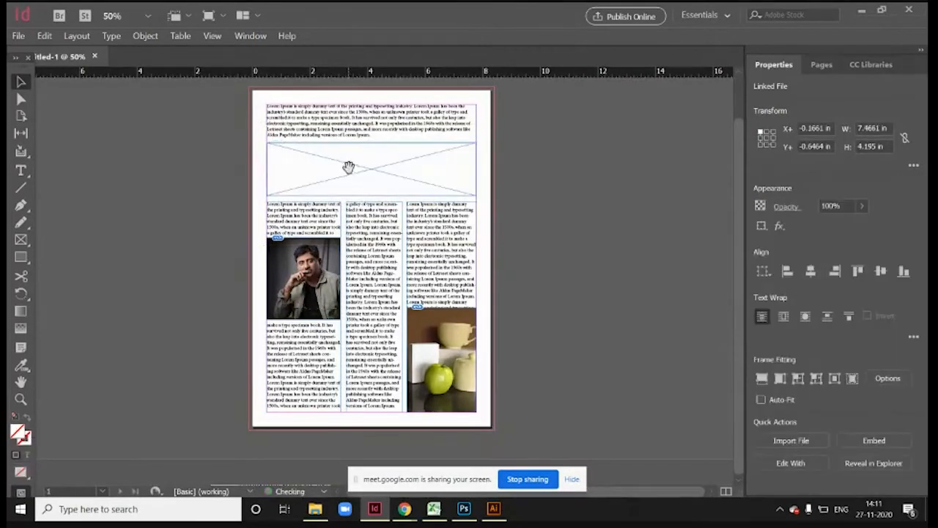
# Step: Show the desktop and look through its files for a replacement banner picture
pyautogui.hotkey('ctrl', 'd')
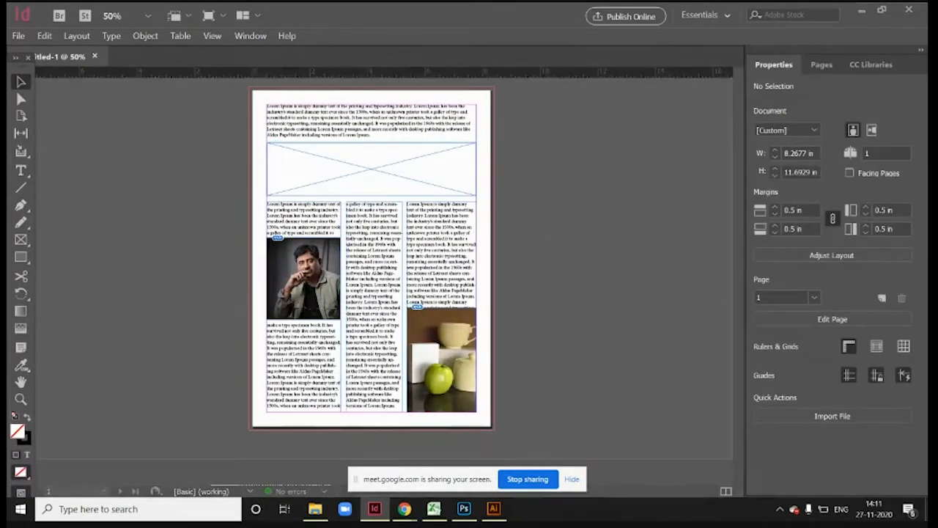
pyautogui.press('super+d')
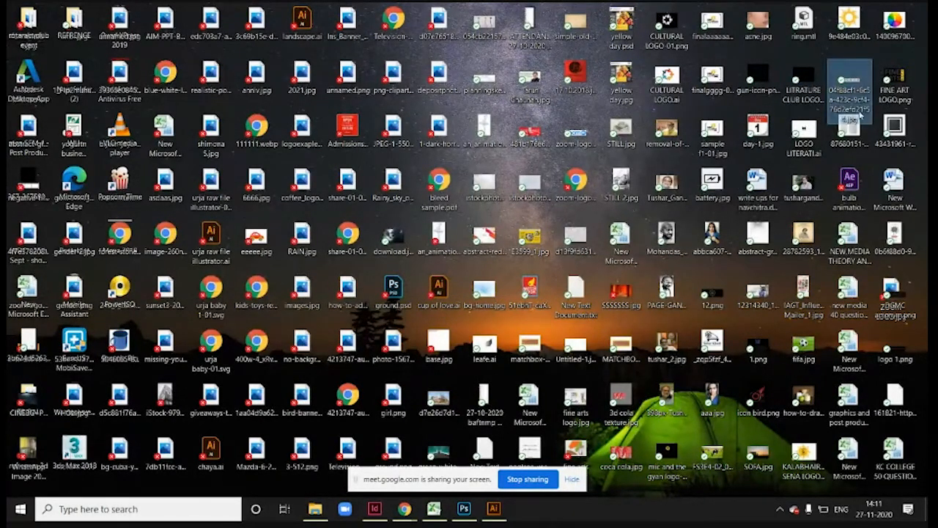
pyautogui.click(803, 134)
# Step: Switch to Chrome and run a Google image search for "photography" in a new tab
pyautogui.moveTo(416, 516)
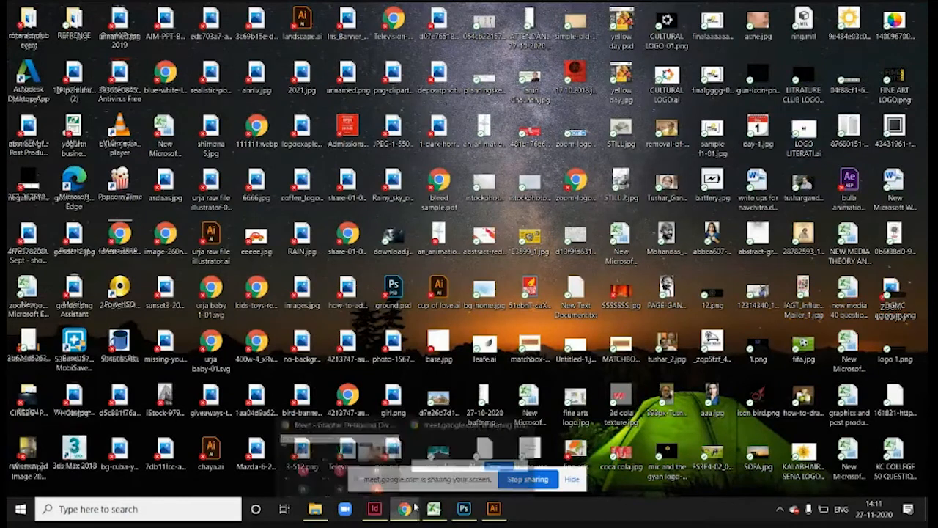
pyautogui.click(341, 459)
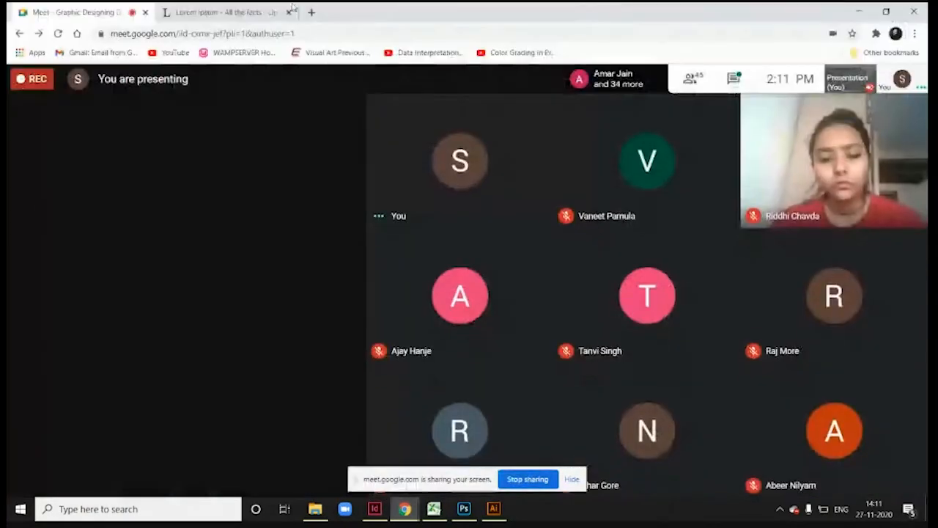
pyautogui.click(311, 12)
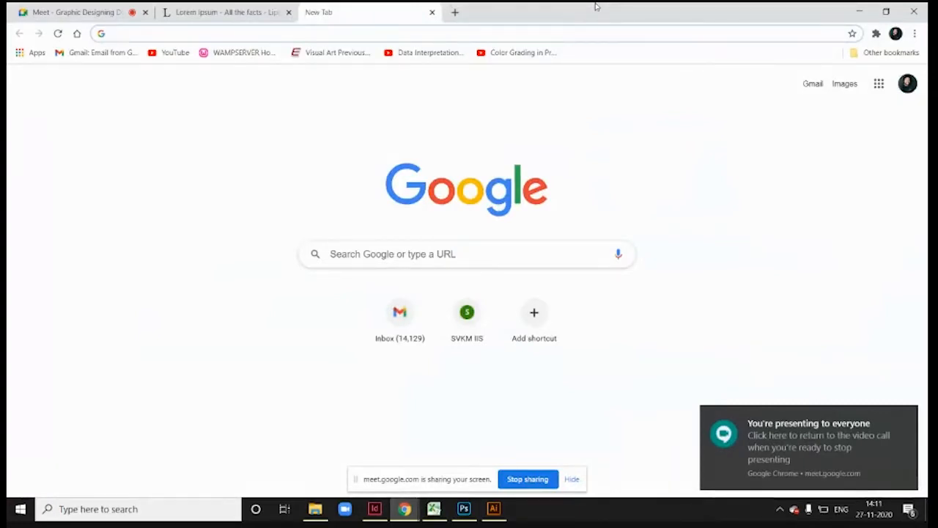
pyautogui.write('photography')
pyautogui.press('Return')
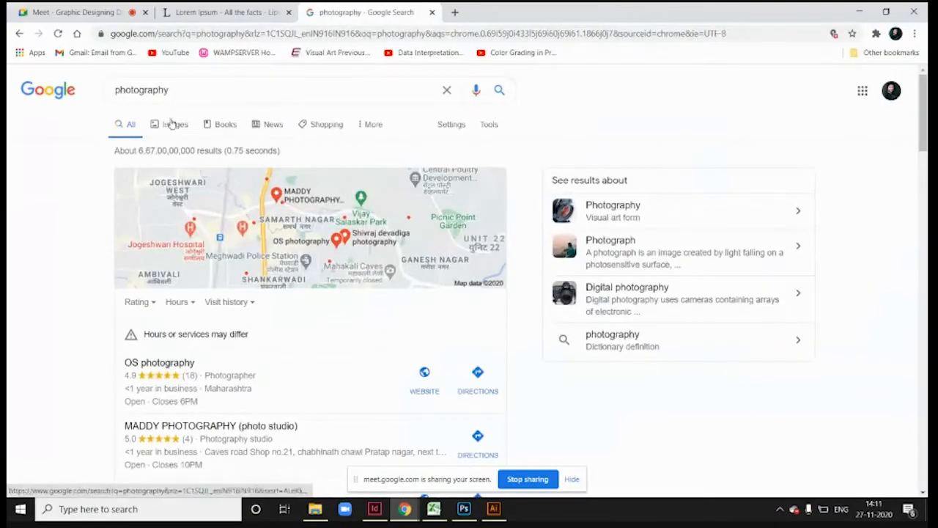
pyautogui.click(174, 124)
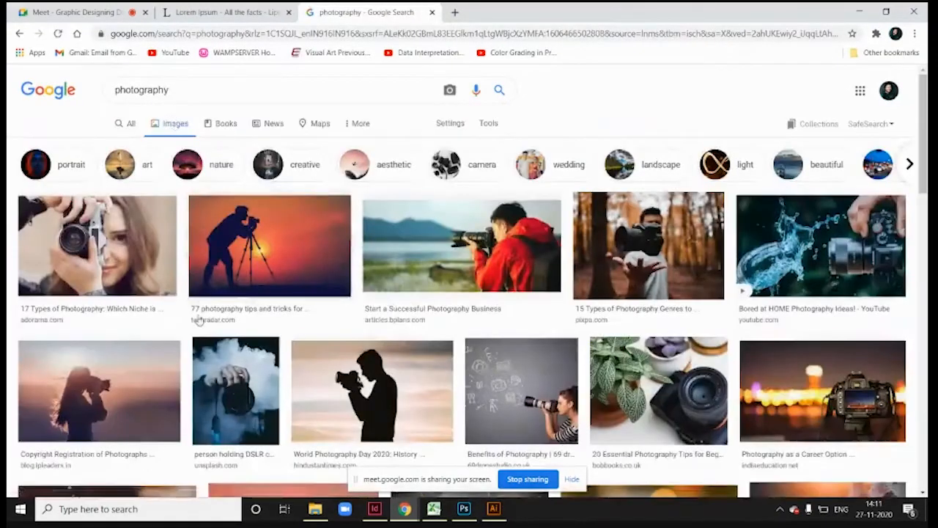
# Step: Browse the photography image results and open the preview of the AltusHost picture of a camera lying on fallen leaves
pyautogui.scroll(-3, 582, 315)
pyautogui.scroll(-3, 582, 328)
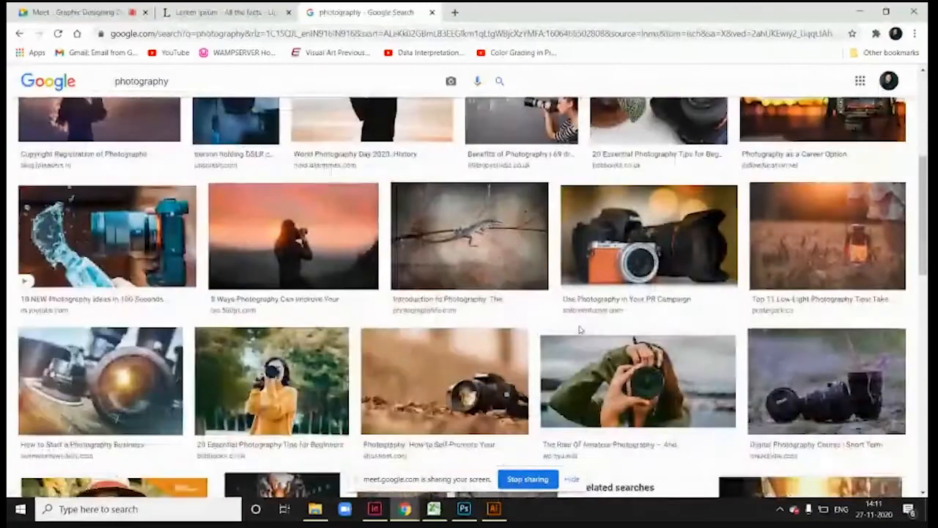
pyautogui.scroll(-2, 298, 269)
pyautogui.scroll(-5, 298, 268)
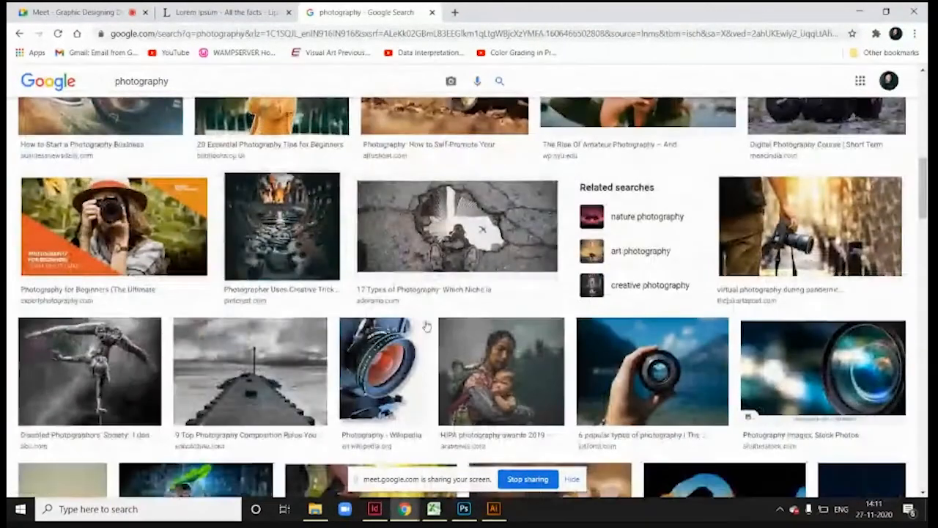
pyautogui.scroll(3, 458, 301)
pyautogui.click(457, 301)
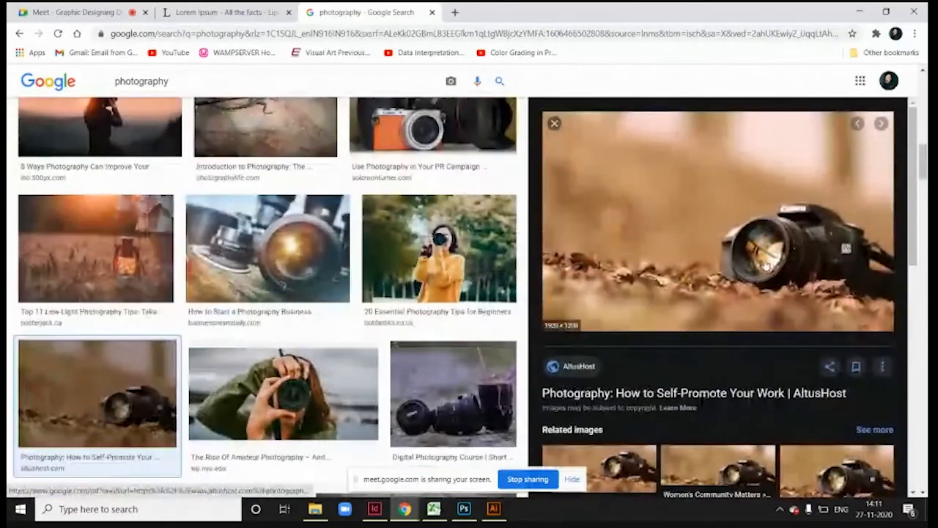
# Step: Save the previewed camera photo to the desktop, switch to InDesign, and place the photo in the empty banner frame
pyautogui.moveTo(741, 213); pyautogui.dragTo(761, 218)
pyautogui.press('super+d')
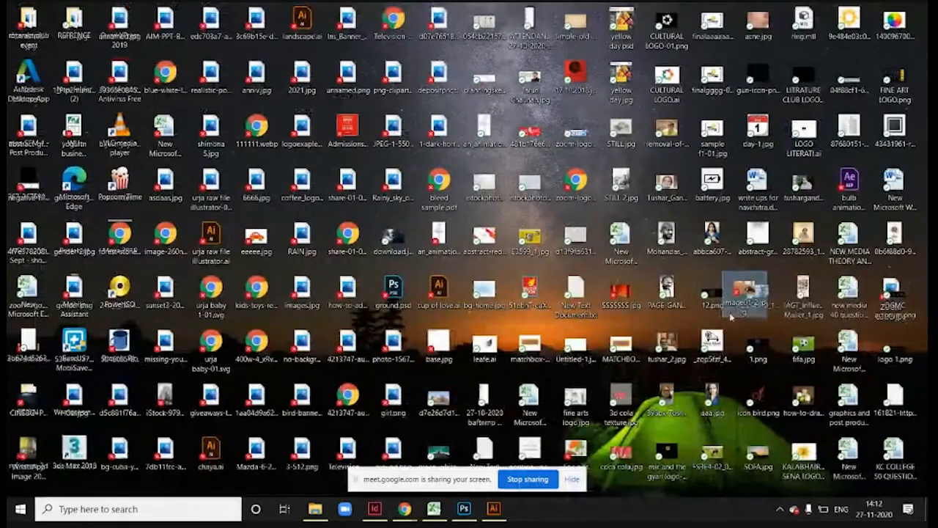
pyautogui.moveTo(733, 315); pyautogui.dragTo(360, 183)
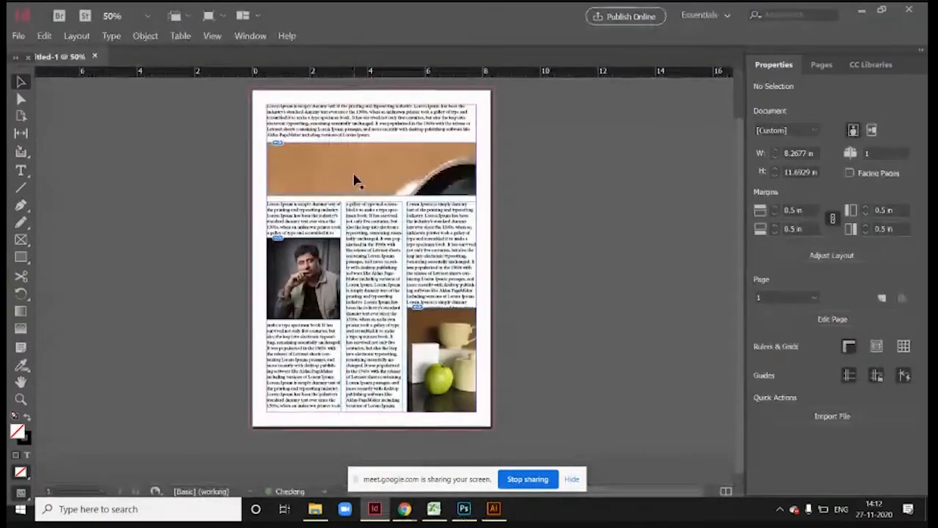
# Step: Scale the camera photo inside the banner frame down to about 8.5 × 5.31 in so the camera fits, and deselect it
pyautogui.click(401, 172)
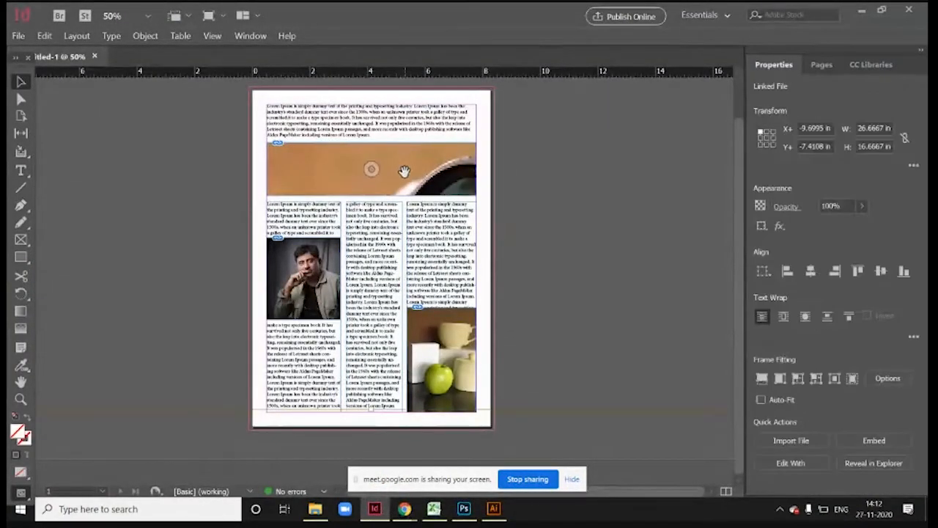
pyautogui.hotkey('ctrl', '-')
pyautogui.hotkey('ctrl', '-')
pyautogui.hotkey('ctrl', '=')
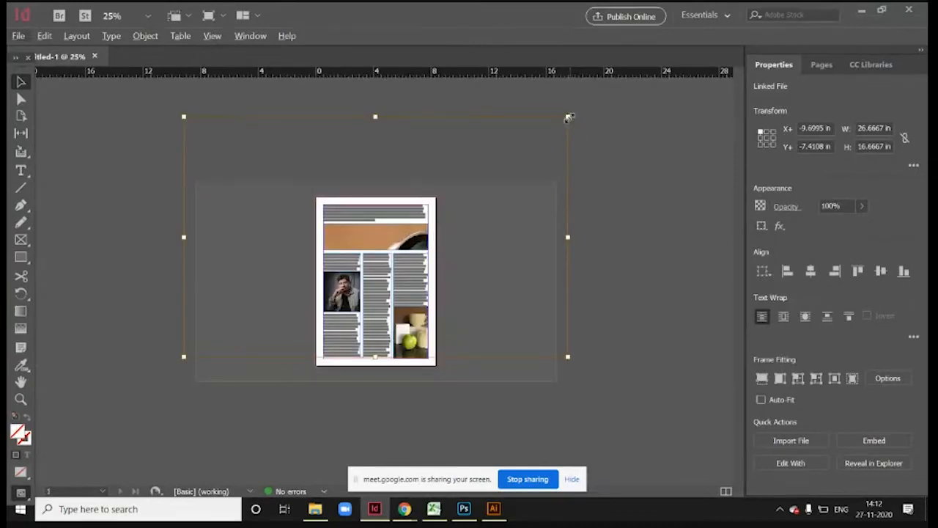
pyautogui.moveTo(569, 117); pyautogui.dragTo(390, 212)
pyautogui.hotkey('ctrl', '=')
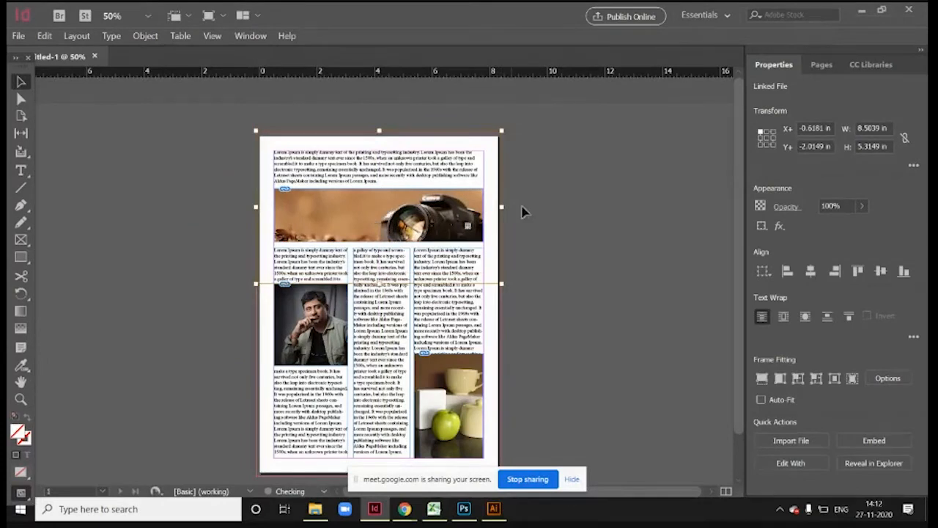
pyautogui.click(577, 213)
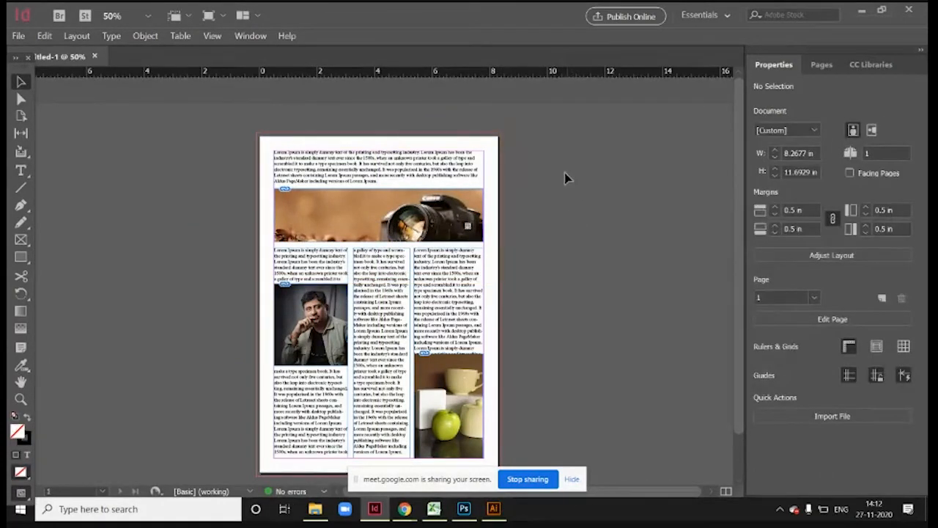
pyautogui.scroll(1, 542, 243)
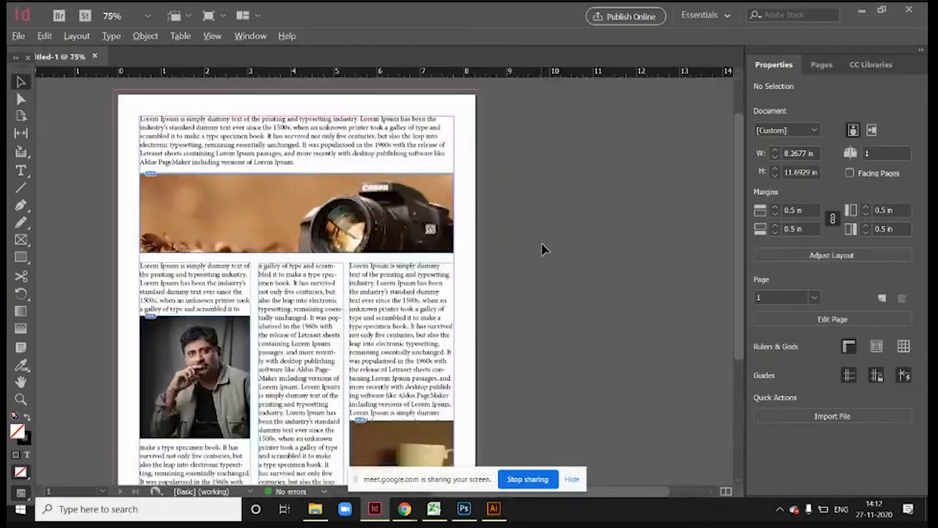
pyautogui.moveTo(542, 243); pyautogui.dragTo(651, 169)
pyautogui.hotkey('ctrl', '-')
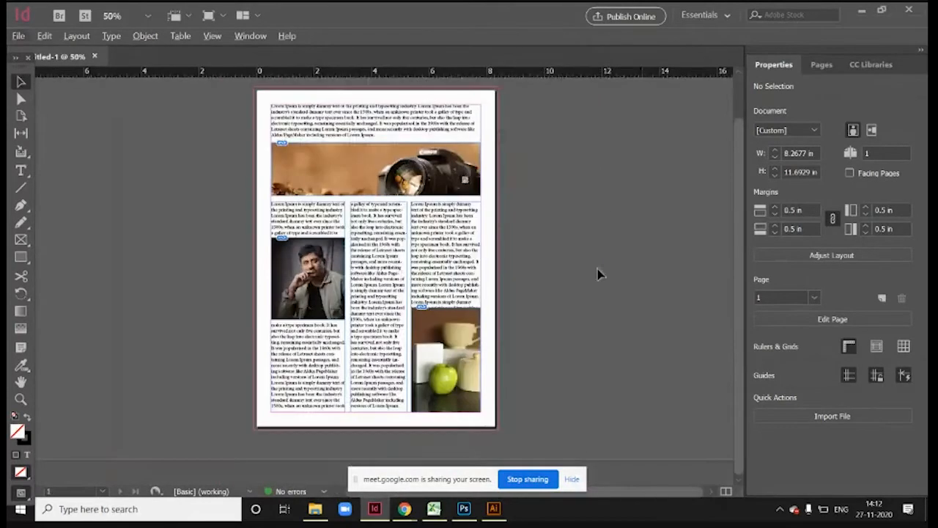
# Step: Draw a rectangle over the whole page out to the bleed, about 8.5 × 11.93 in, and fill it with the C=100 M=0 Y=0 K=0 swatch
pyautogui.click(23, 259)
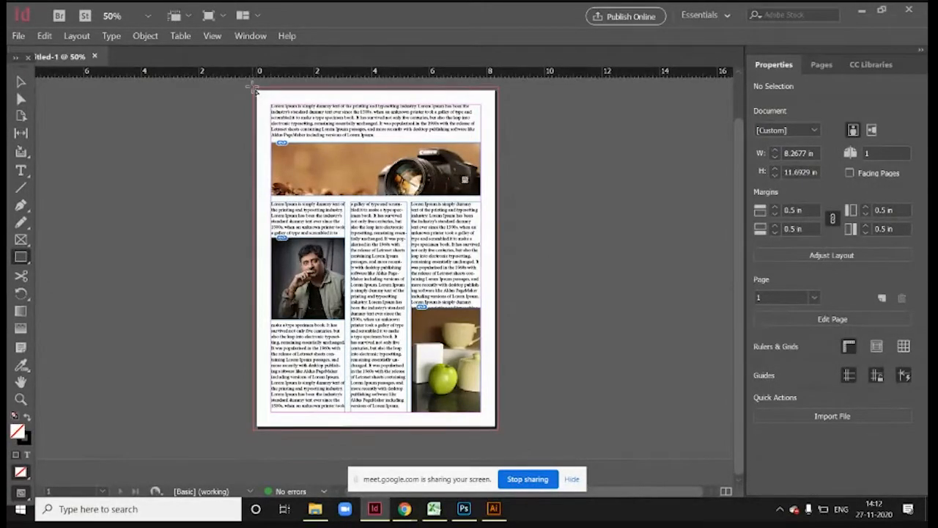
pyautogui.moveTo(253, 88); pyautogui.dragTo(499, 430)
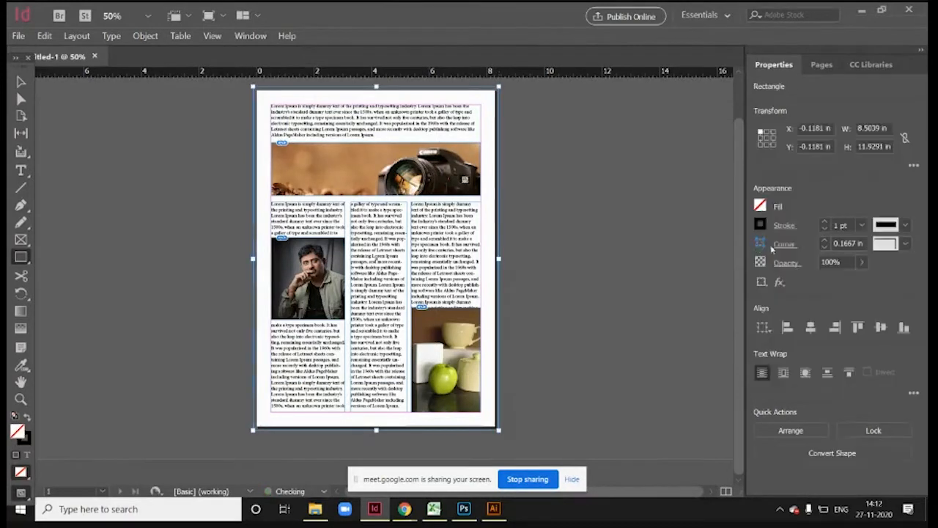
pyautogui.click(762, 206)
pyautogui.click(763, 207)
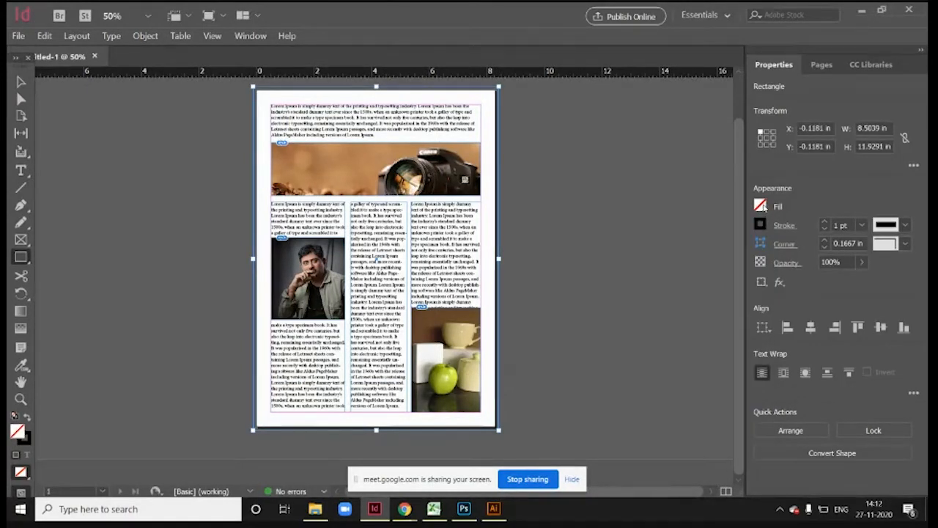
pyautogui.click(763, 207)
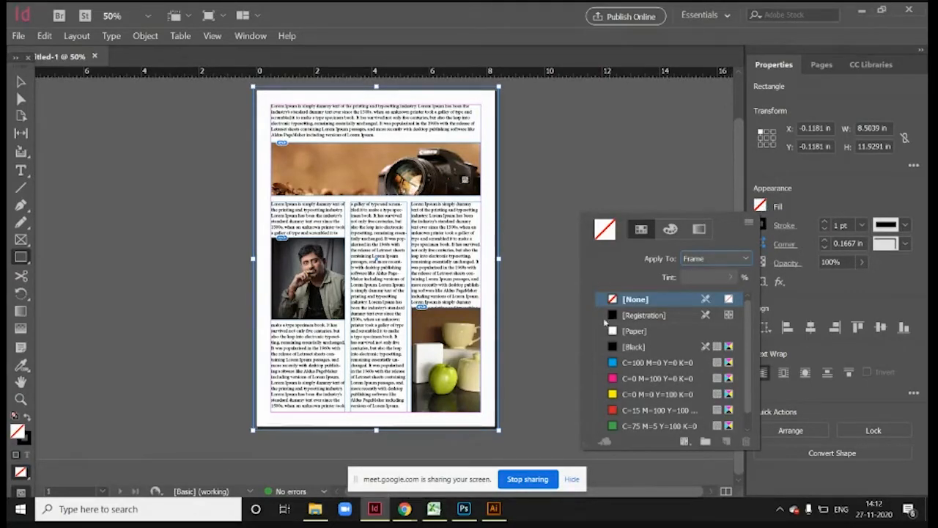
pyautogui.click(614, 362)
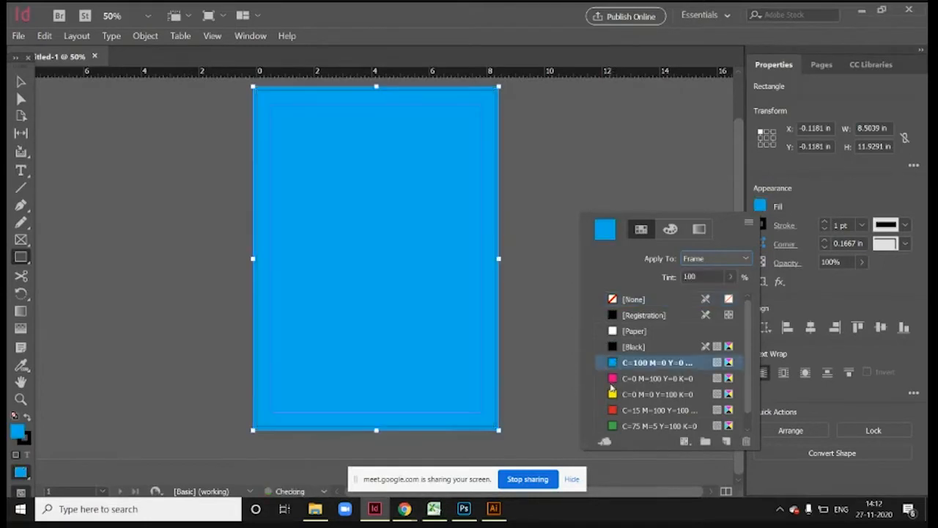
# Step: Try the magenta, yellow, red, green, cyan and dark blue swatches as the page-sized rectangle's fill
pyautogui.click(613, 378)
pyautogui.click(613, 395)
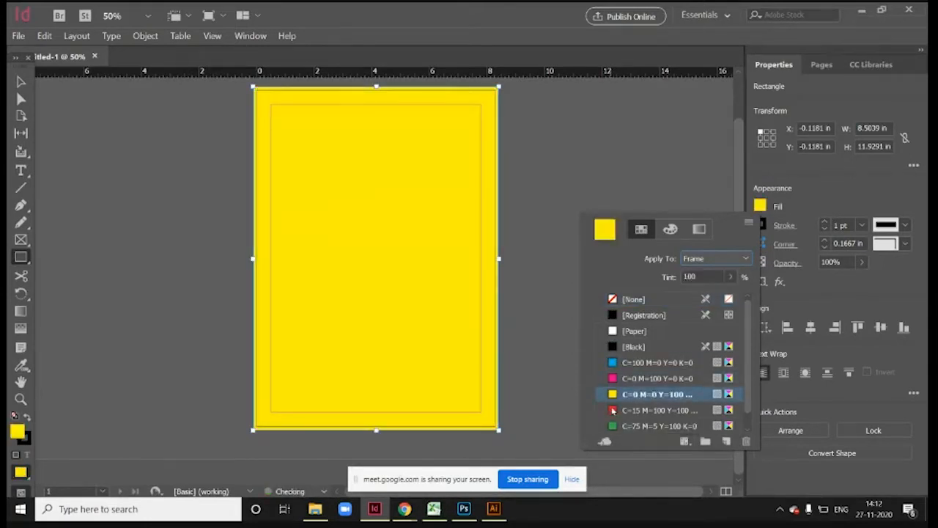
pyautogui.click(612, 410)
pyautogui.click(612, 428)
pyautogui.click(622, 364)
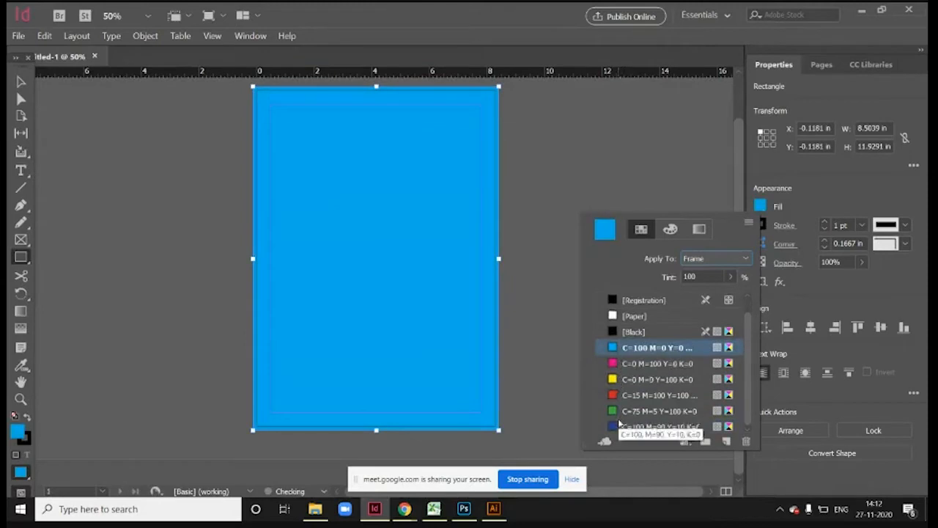
pyautogui.click(620, 425)
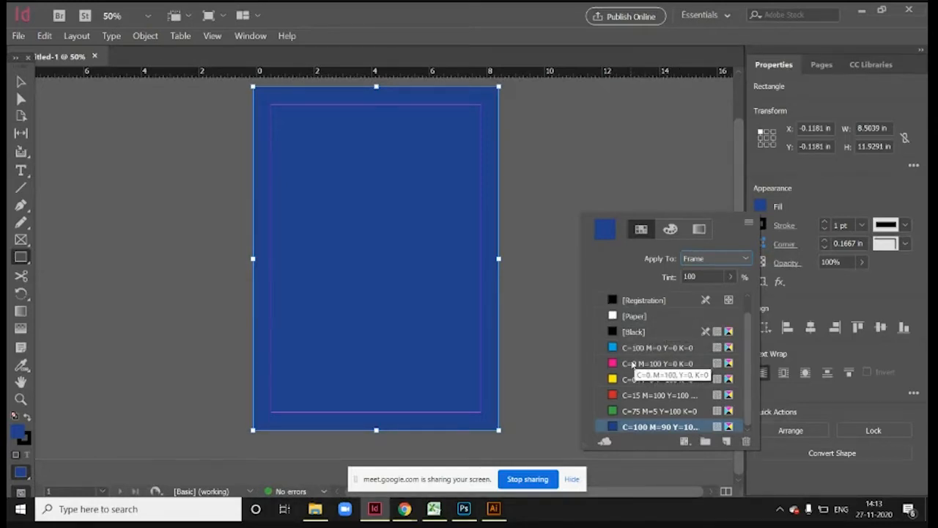
# Step: Try red and yellow fills on the rectangle, undo them, and apply the green C=75 M=5 Y=100 K=0 swatch
pyautogui.click(645, 395)
pyautogui.click(654, 380)
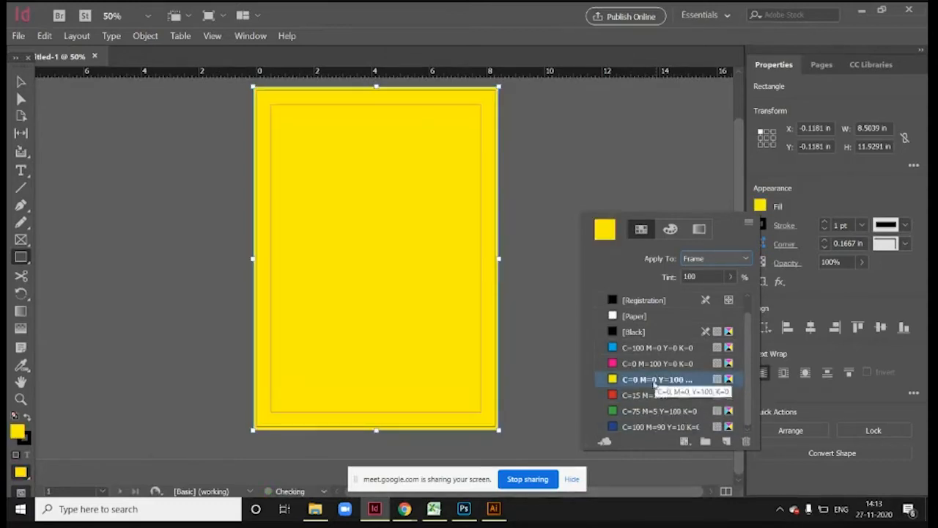
pyautogui.hotkey('ctrl', 'z')
pyautogui.hotkey('ctrl', 'z')
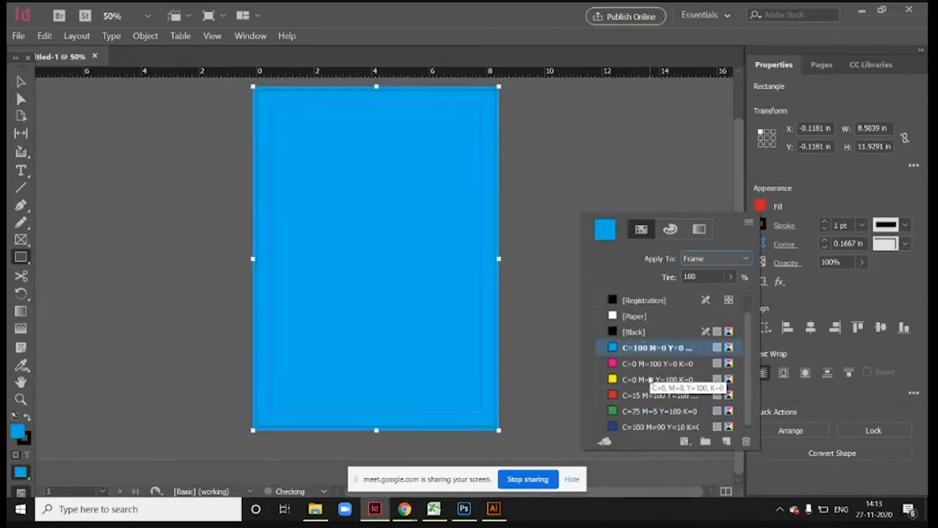
pyautogui.click(648, 411)
pyautogui.scroll(1, 649, 411)
pyautogui.scroll(-1, 646, 399)
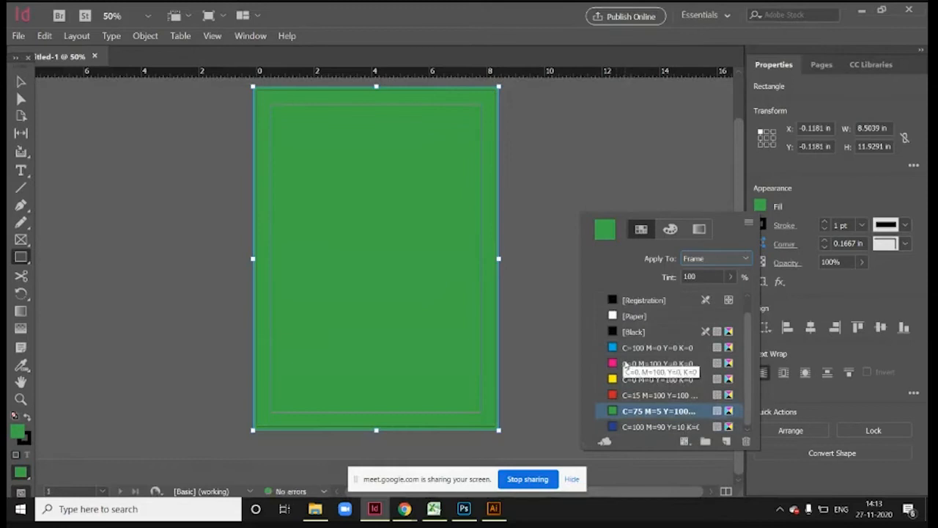
pyautogui.scroll(1, 637, 381)
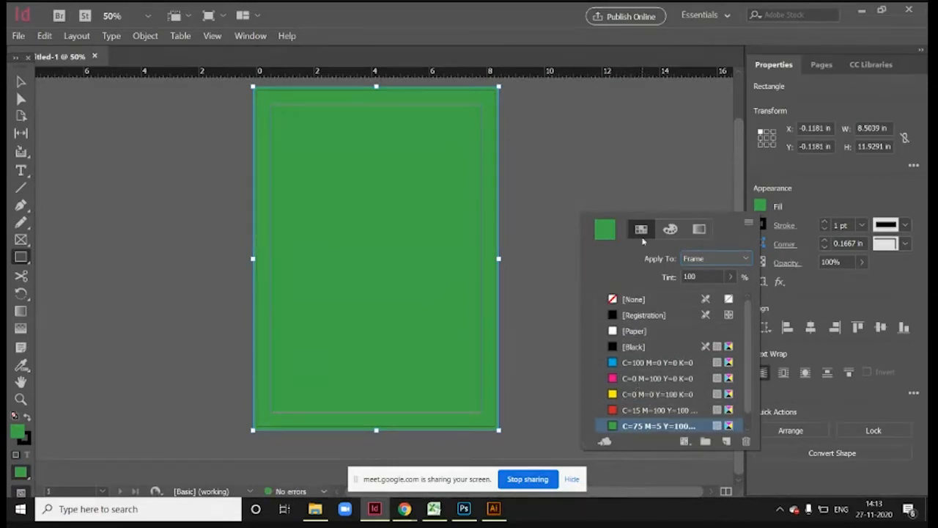
# Step: Fill the rectangle with the C=100 M=0 Y=0 K=0 swatch and lighten its tint to 13%
pyautogui.click(670, 233)
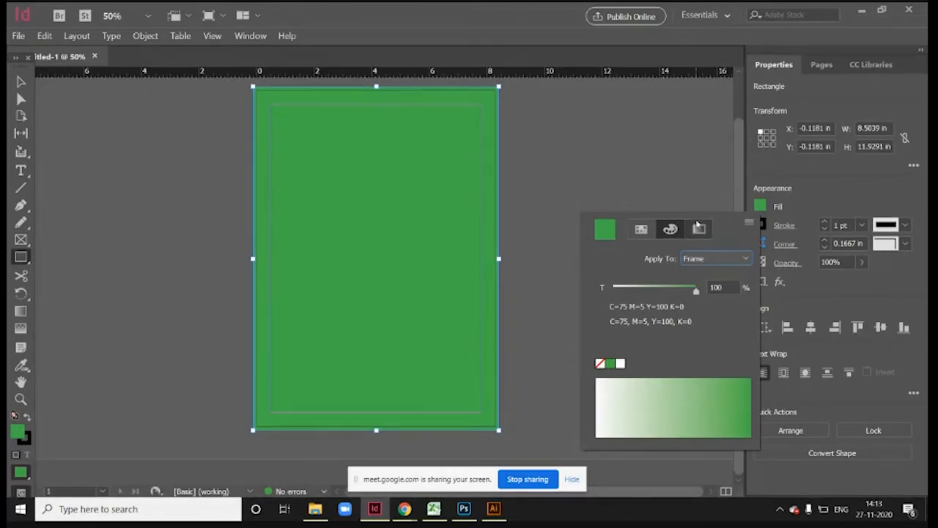
pyautogui.click(699, 228)
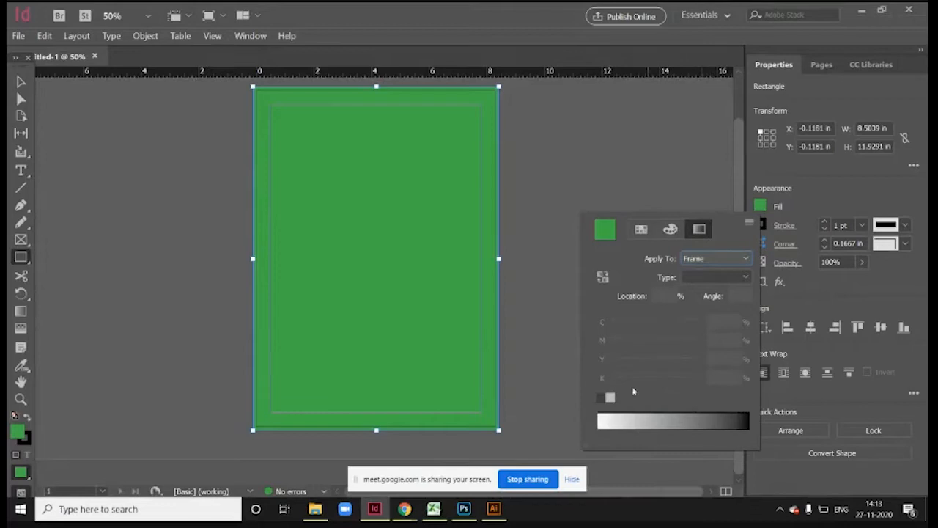
pyautogui.click(641, 229)
pyautogui.click(637, 363)
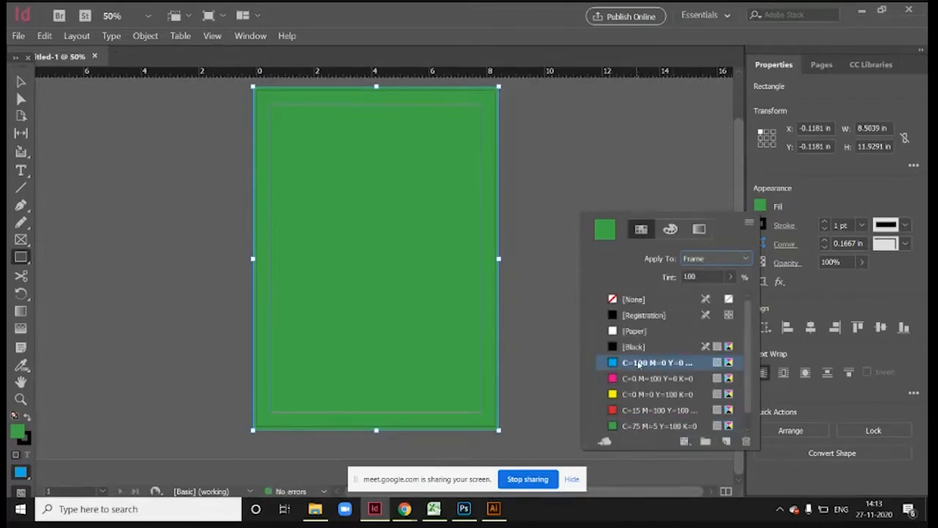
pyautogui.click(670, 229)
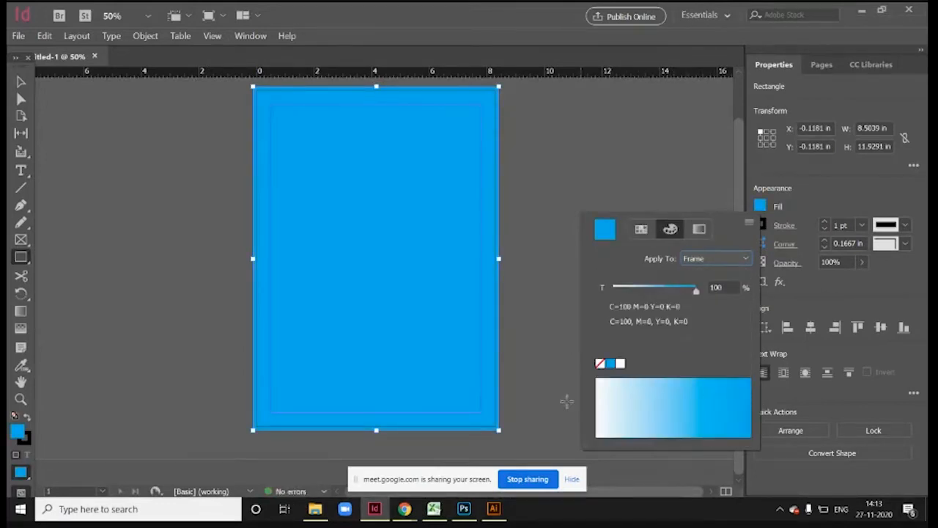
pyautogui.click(654, 407)
pyautogui.click(664, 398)
pyautogui.click(656, 407)
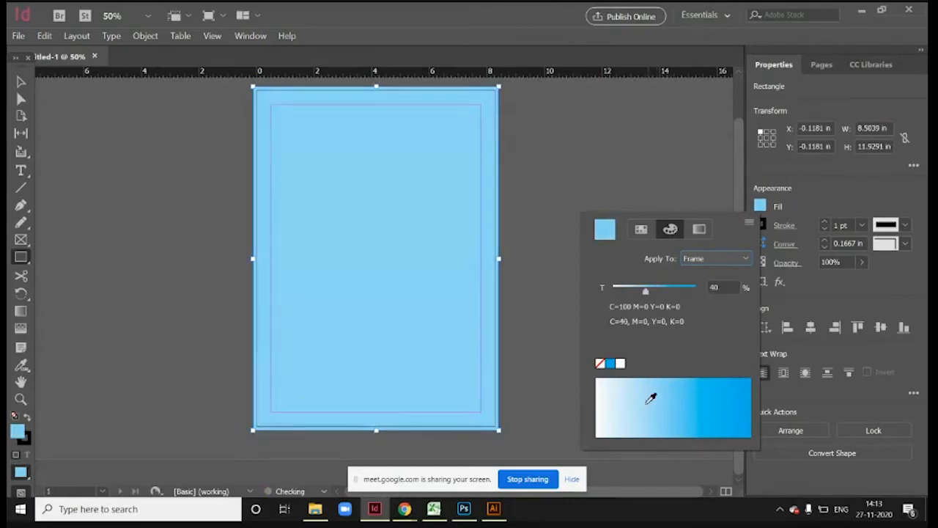
pyautogui.click(646, 404)
pyautogui.click(618, 402)
pyautogui.click(615, 400)
# Step: Compare the swatch and color mixer views of the rectangle's fill, and set the color mode to RGB
pyautogui.click(648, 230)
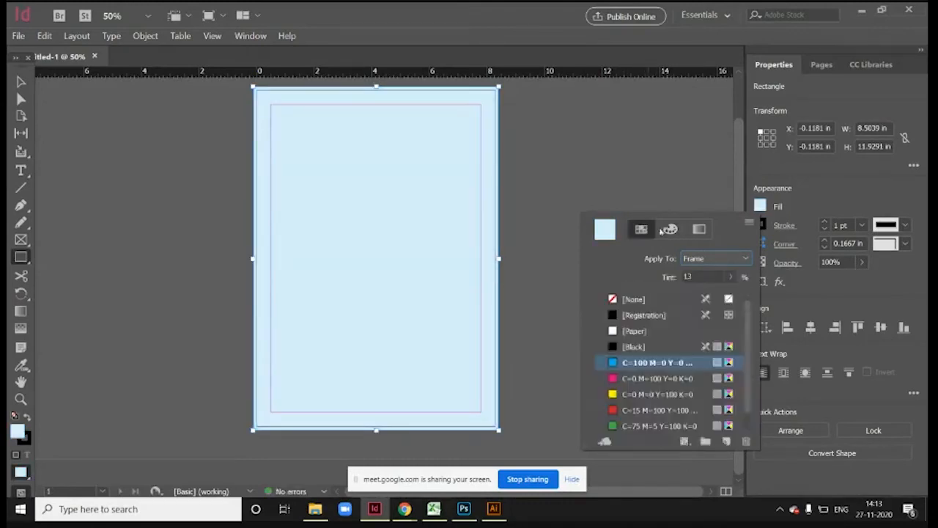
pyautogui.click(668, 231)
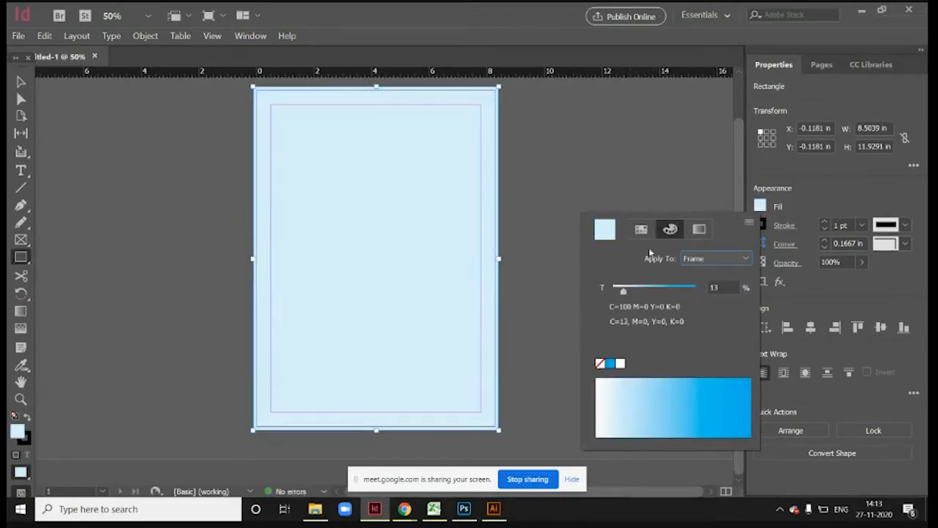
pyautogui.click(644, 231)
pyautogui.click(669, 231)
pyautogui.click(749, 227)
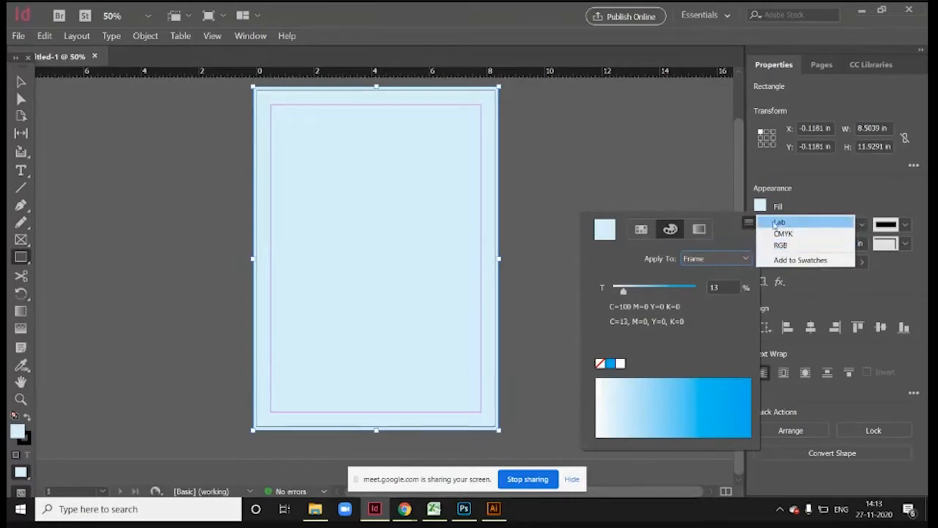
pyautogui.click(804, 245)
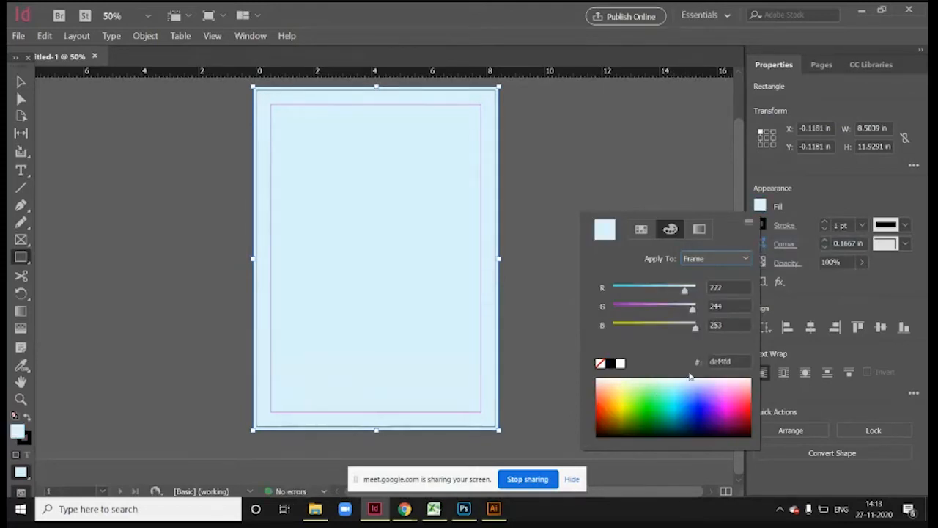
pyautogui.click(641, 229)
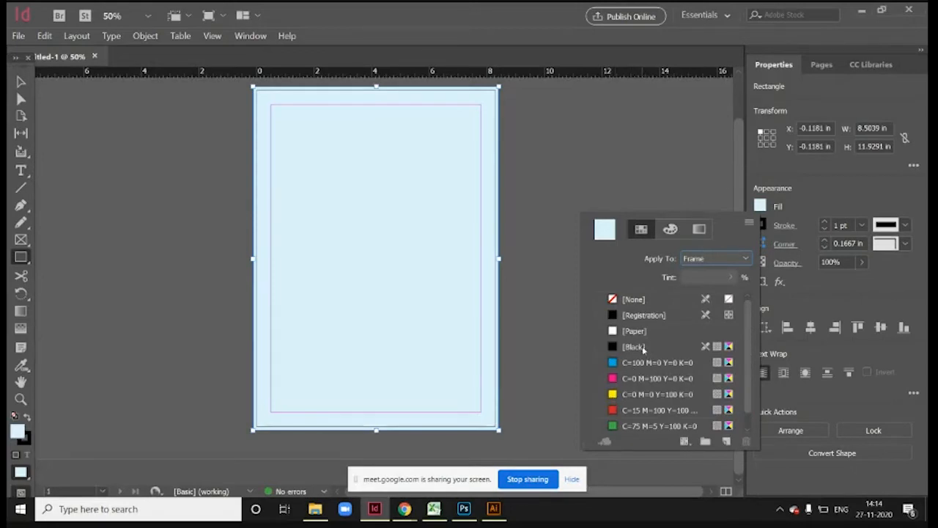
pyautogui.click(670, 229)
pyautogui.click(748, 223)
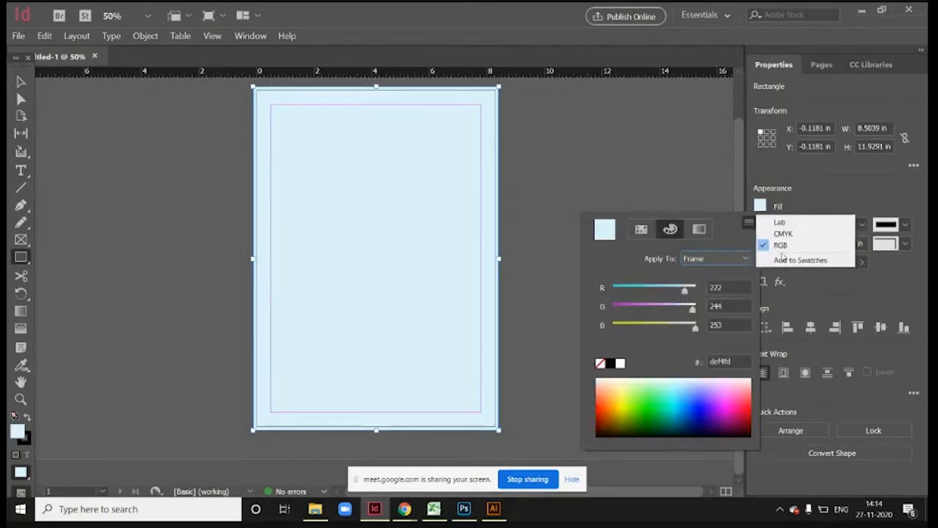
pyautogui.click(596, 253)
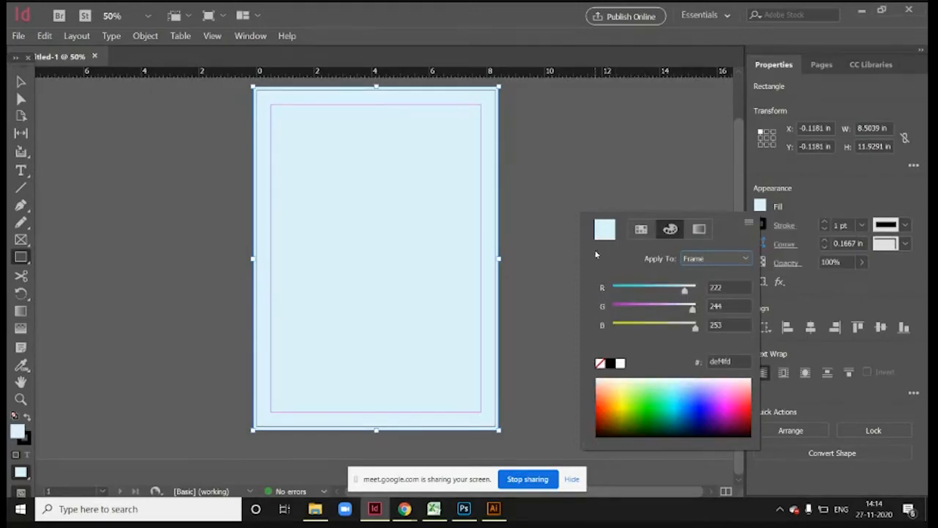
# Step: Try turquoise, blue, pink and purple fills from the RGB spectrum on the page-sized rectangle
pyautogui.click(674, 388)
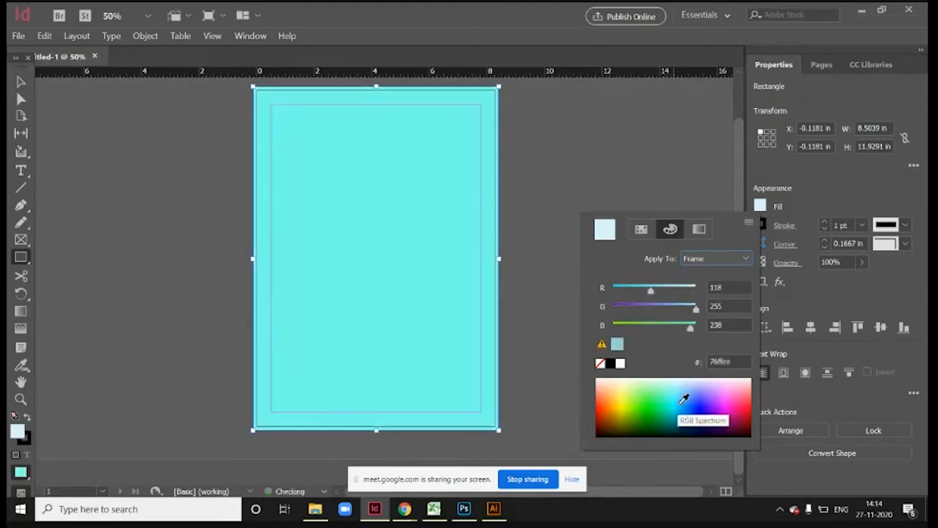
pyautogui.click(689, 400)
pyautogui.click(734, 391)
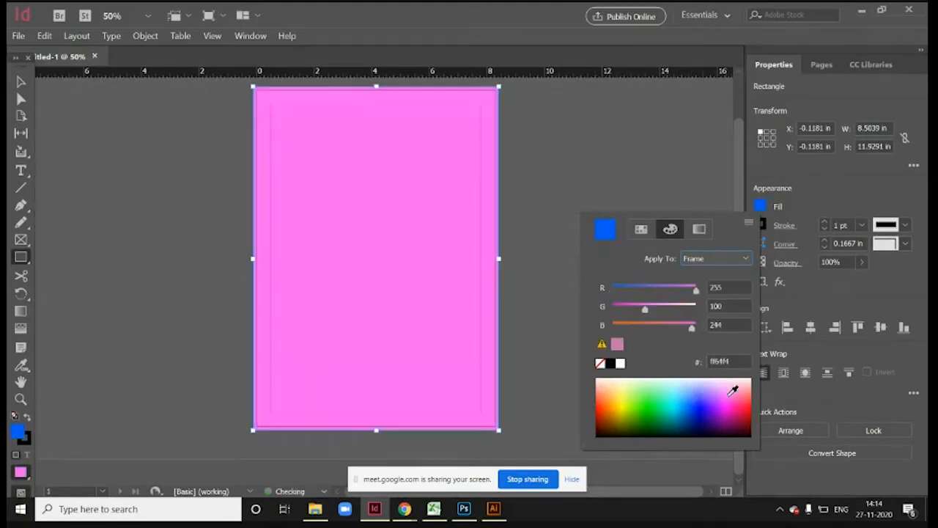
pyautogui.click(732, 400)
pyautogui.click(711, 416)
pyautogui.click(701, 396)
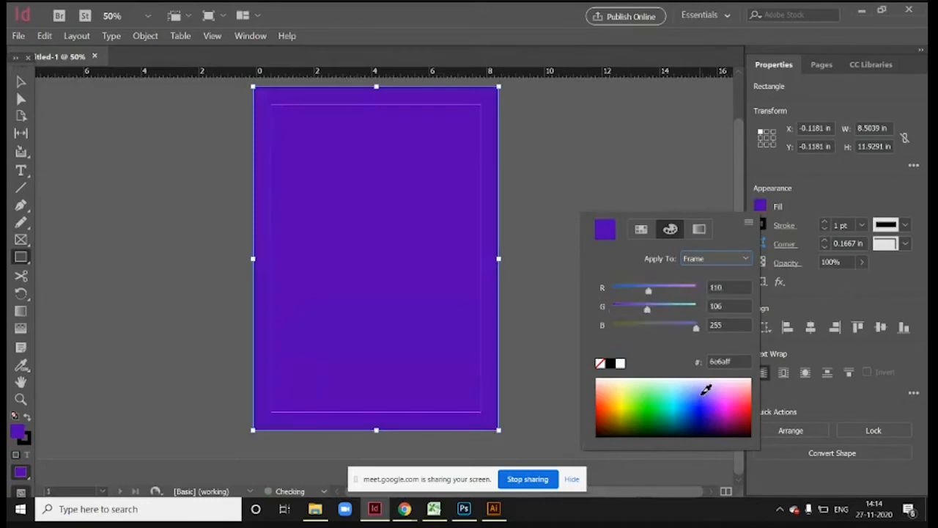
# Step: Try dark red, dark olive and golden yellow fills from the RGB spectrum on the rectangle
pyautogui.click(605, 419)
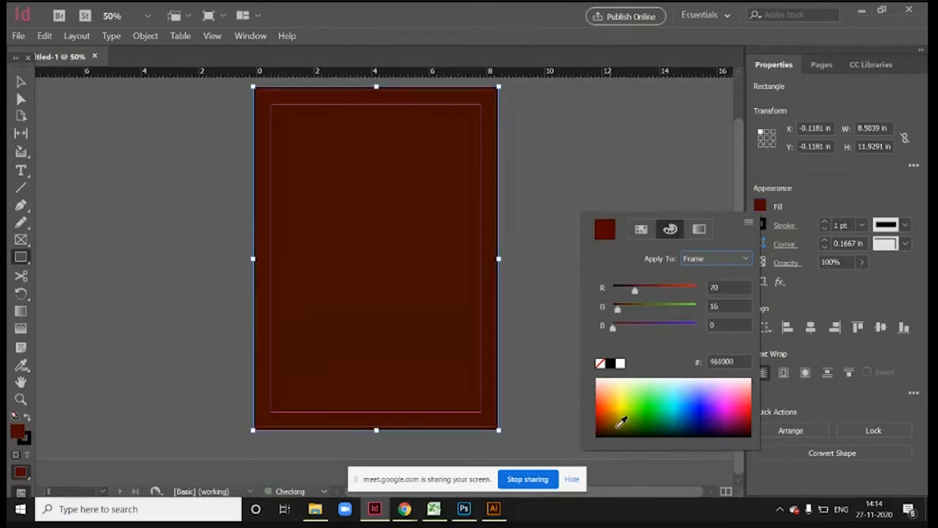
pyautogui.click(621, 419)
pyautogui.click(623, 425)
pyautogui.click(623, 389)
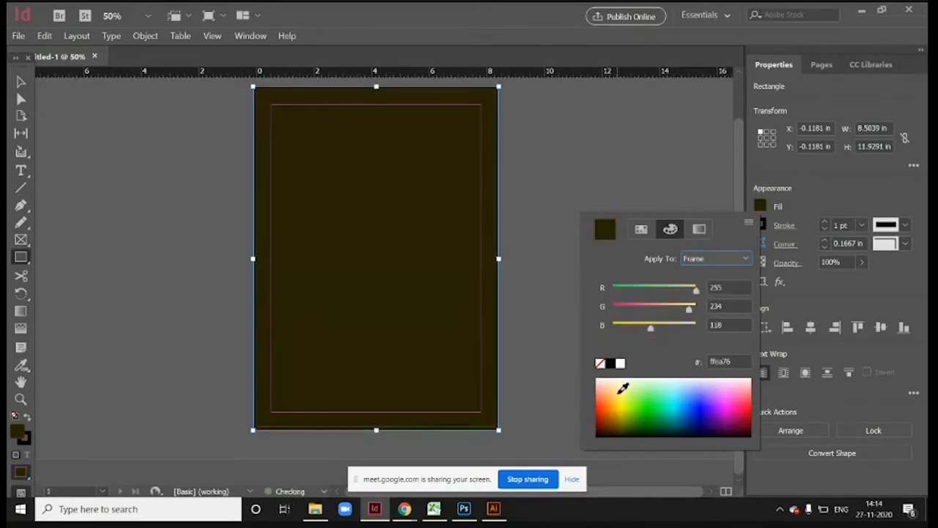
pyautogui.click(687, 401)
pyautogui.click(621, 391)
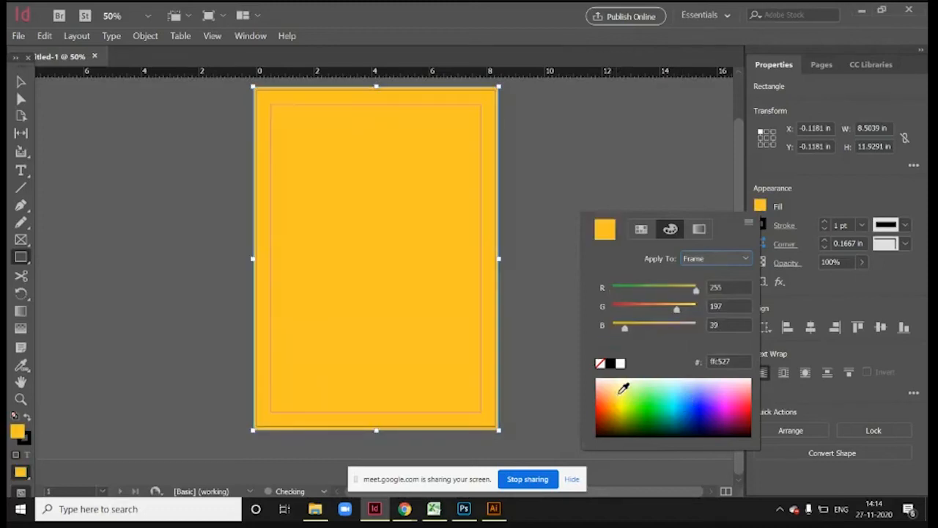
# Step: Fill the rectangle with a light peach from the RGB spectrum, R 255, G 230, B 185 (#ffe6b9)
pyautogui.click(621, 382)
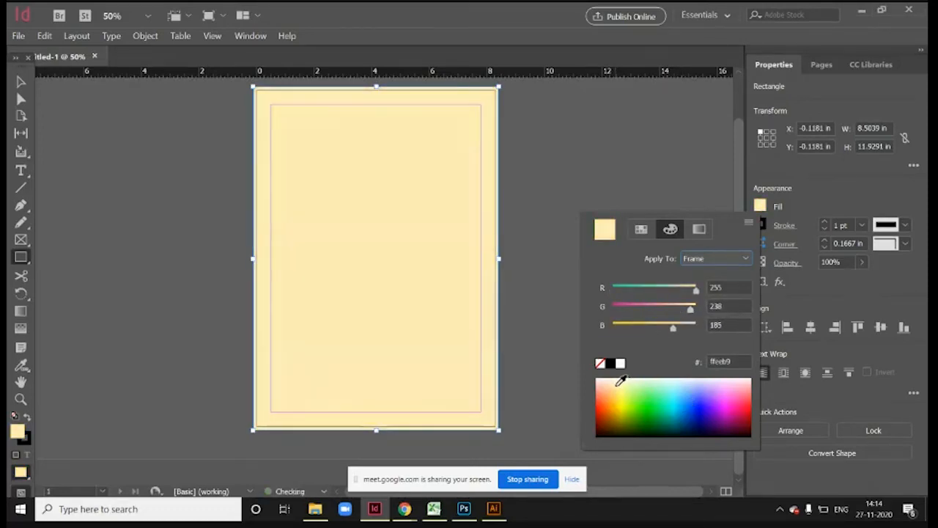
pyautogui.click(623, 382)
pyautogui.click(619, 386)
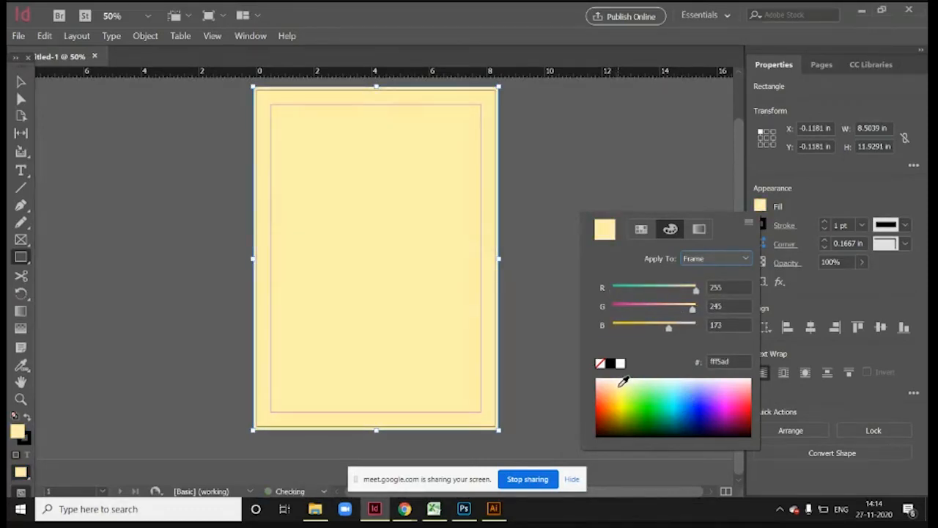
pyautogui.click(614, 385)
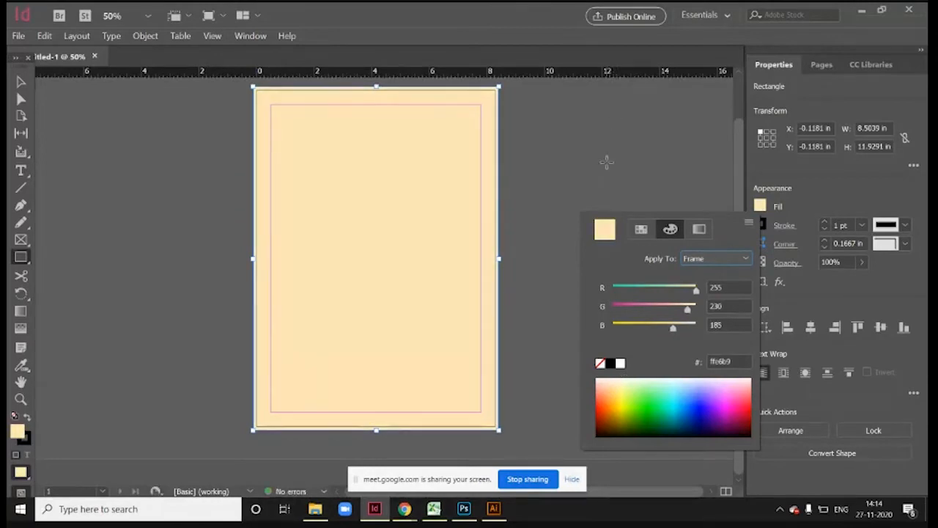
# Step: Send the page-sized peach rectangle to the back, behind the text columns and images
pyautogui.click(15, 79)
pyautogui.click(20, 81)
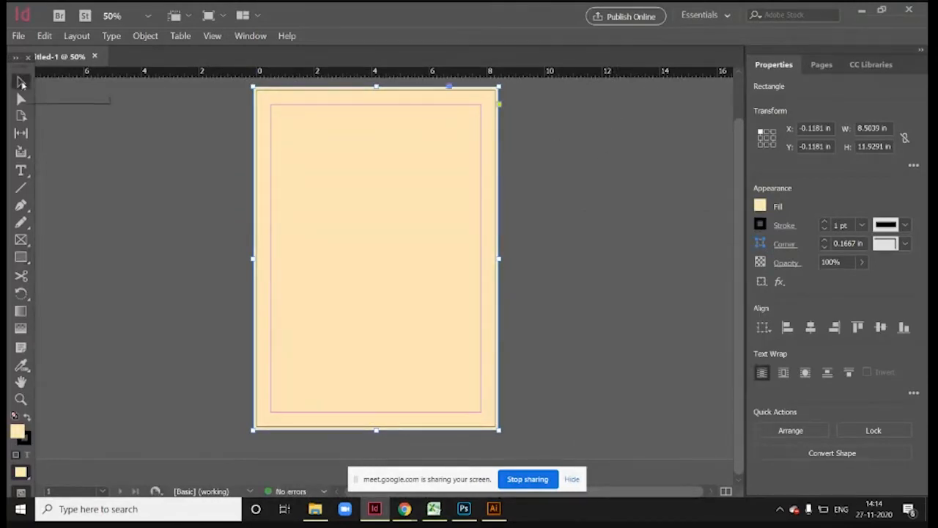
pyautogui.click(578, 266)
pyautogui.click(414, 266)
pyautogui.rightClick(412, 253)
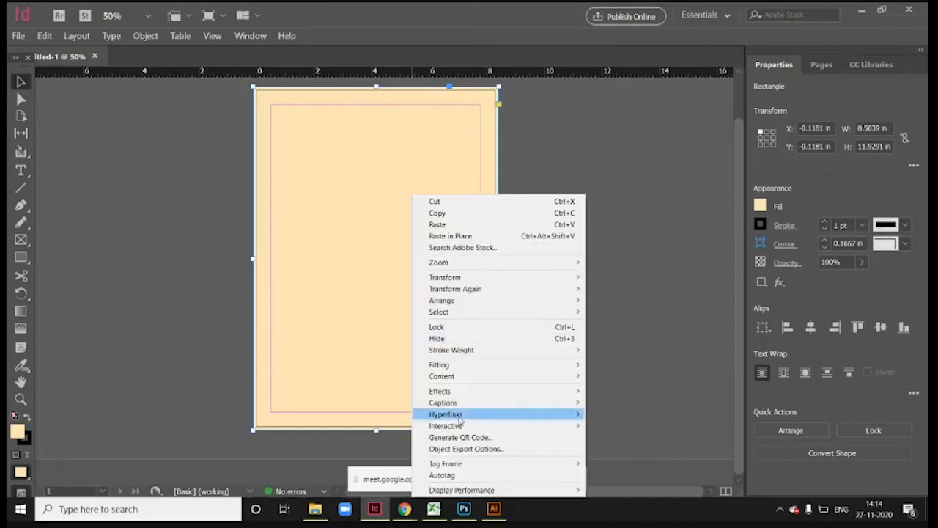
pyautogui.moveTo(561, 299)
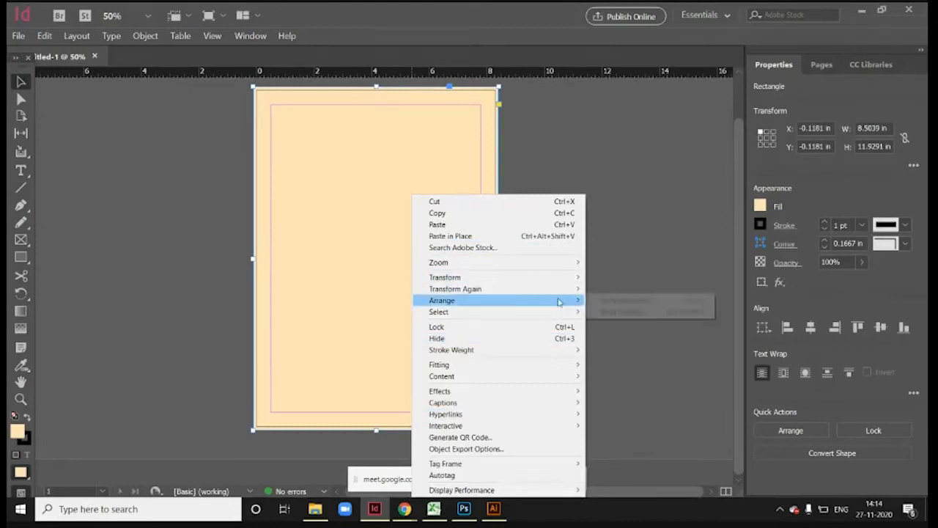
pyautogui.click(642, 313)
pyautogui.click(605, 226)
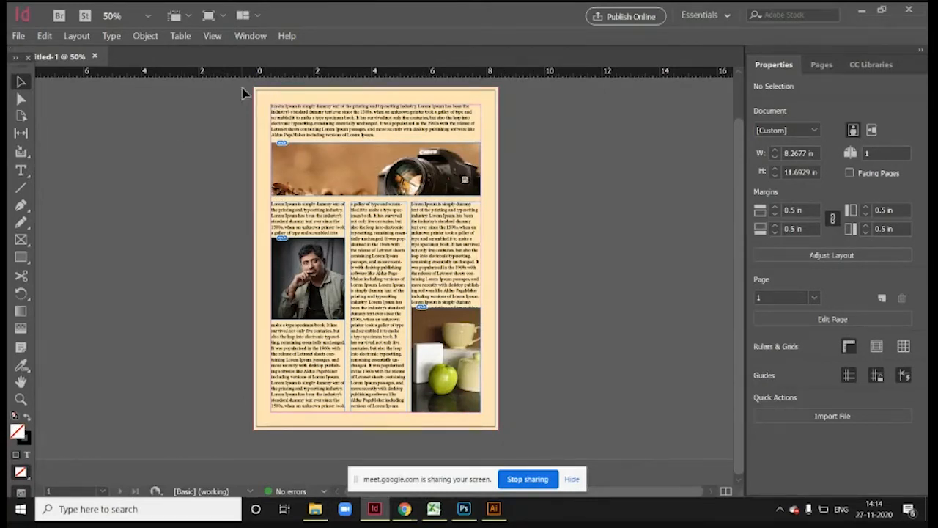
# Step: Examine the background's bleed at the page's upper-left corner, the overall layout and the text around the images
pyautogui.scroll(7, 243, 93)
pyautogui.moveTo(355, 114); pyautogui.dragTo(345, 224)
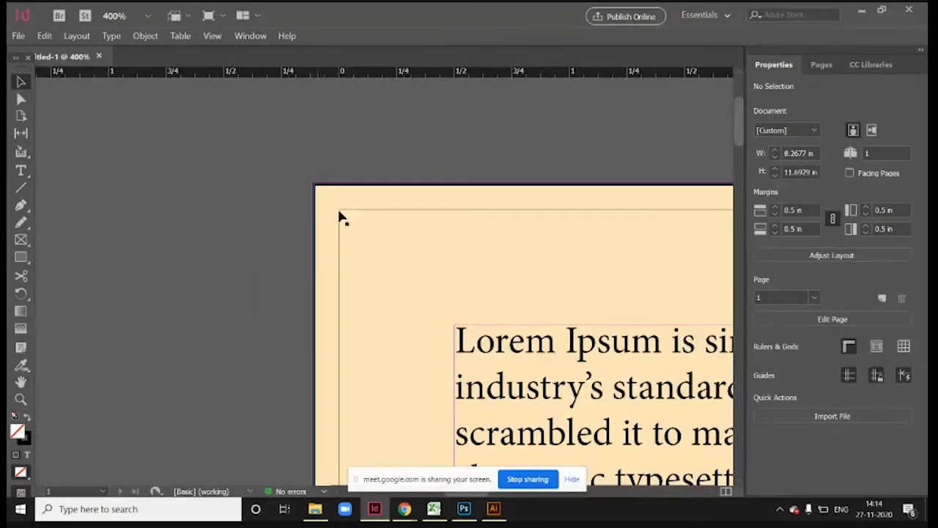
pyautogui.scroll(-8, 416, 258)
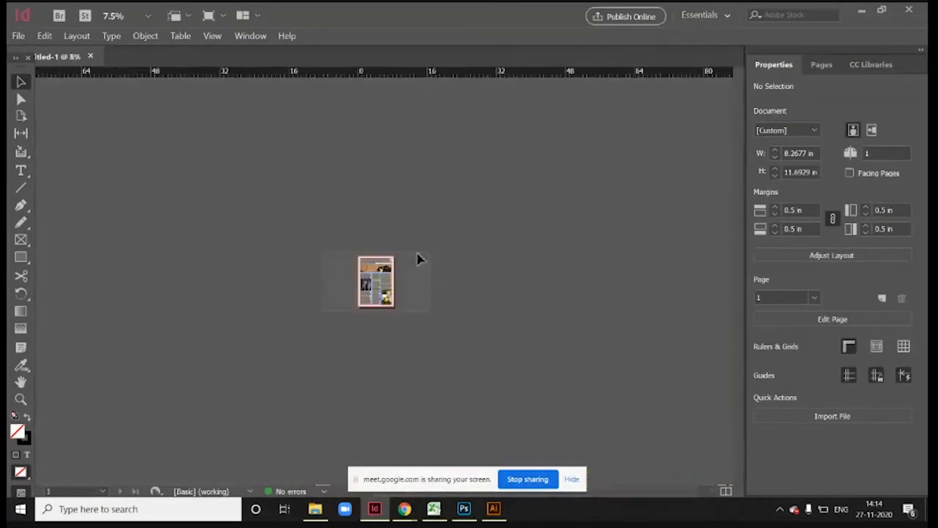
pyautogui.scroll(3, 398, 300)
pyautogui.scroll(-1, 399, 291)
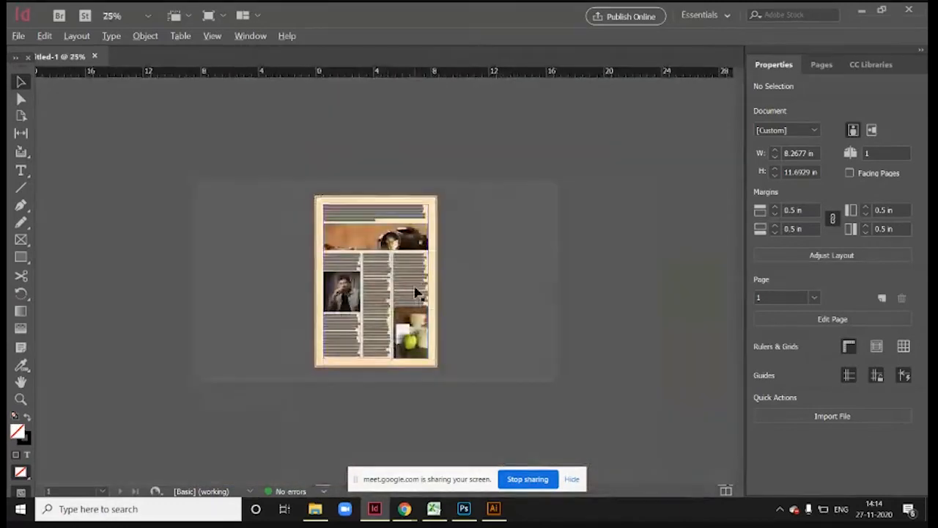
pyautogui.scroll(2, 454, 249)
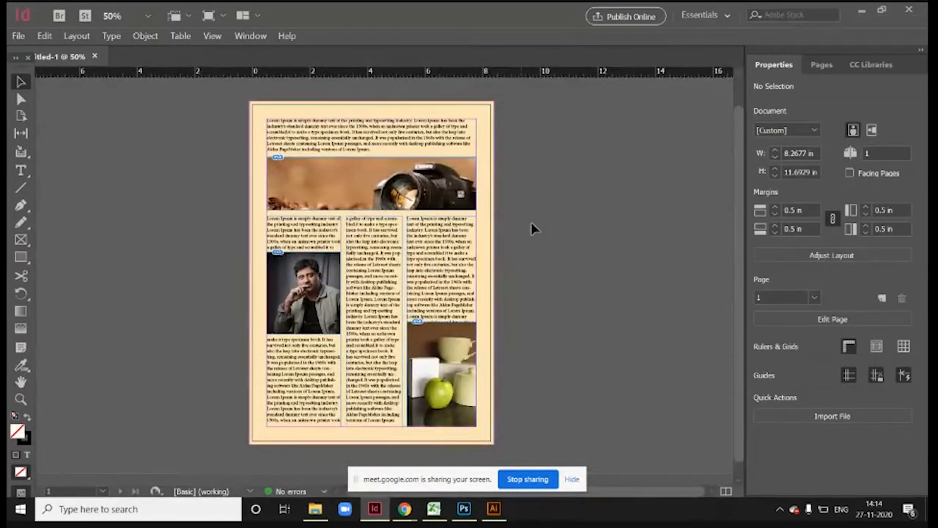
pyautogui.scroll(2, 365, 224)
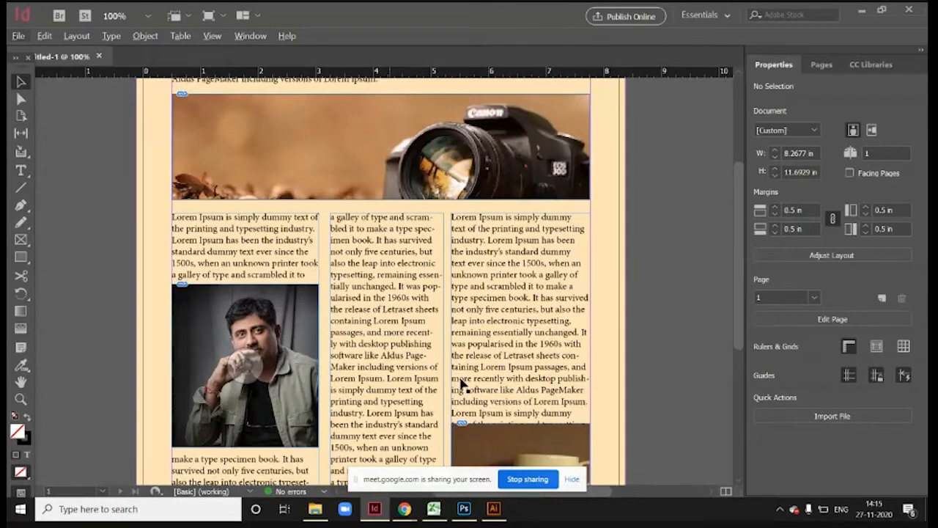
pyautogui.scroll(-5, 462, 383)
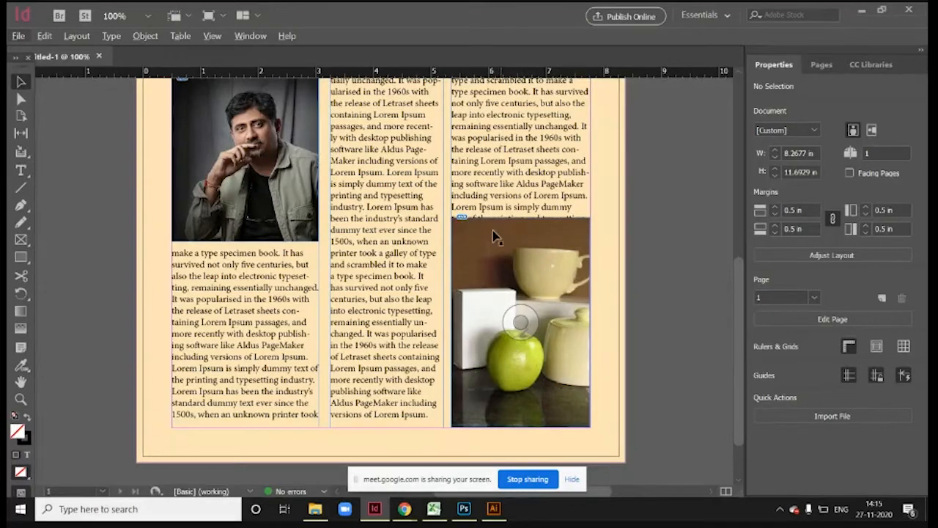
# Step: Inspect the still-life image's link badge and the text line running behind the image's upper edge
pyautogui.click(462, 220)
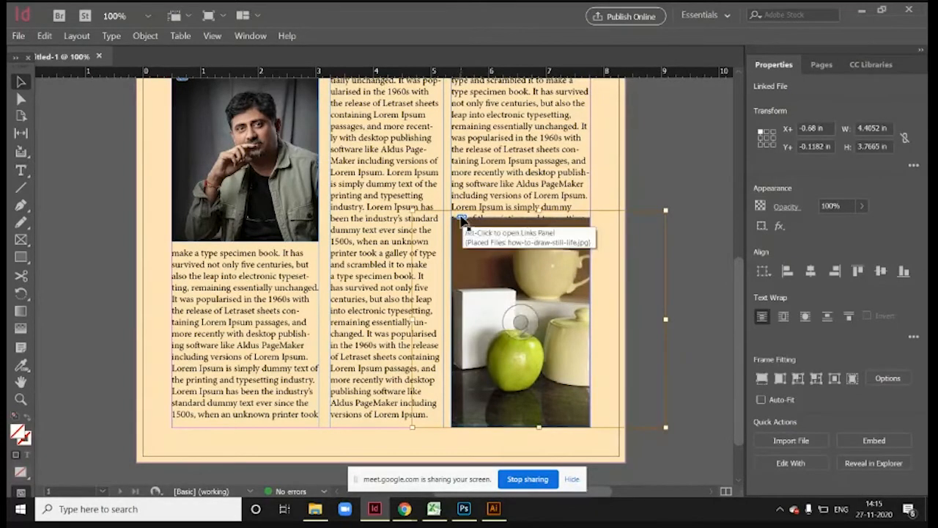
pyautogui.rightClick(461, 220)
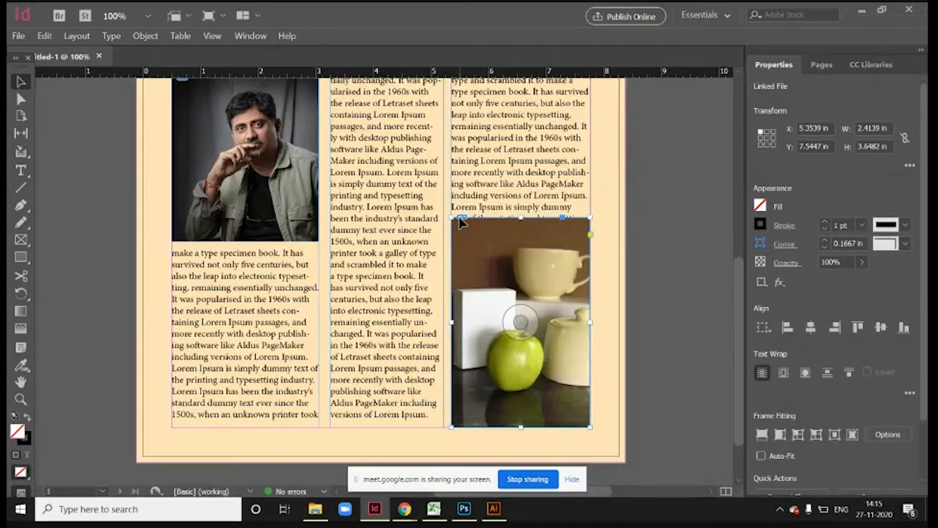
pyautogui.click(639, 255)
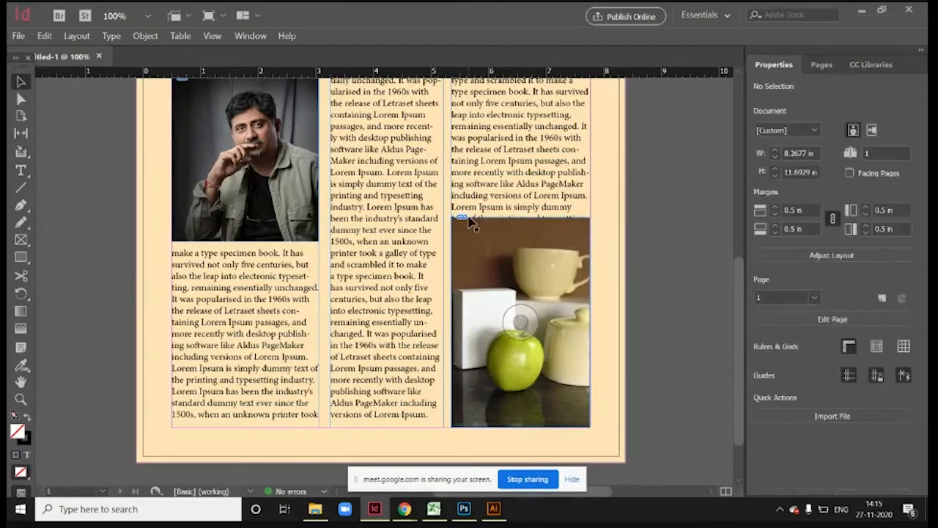
pyautogui.click(464, 222)
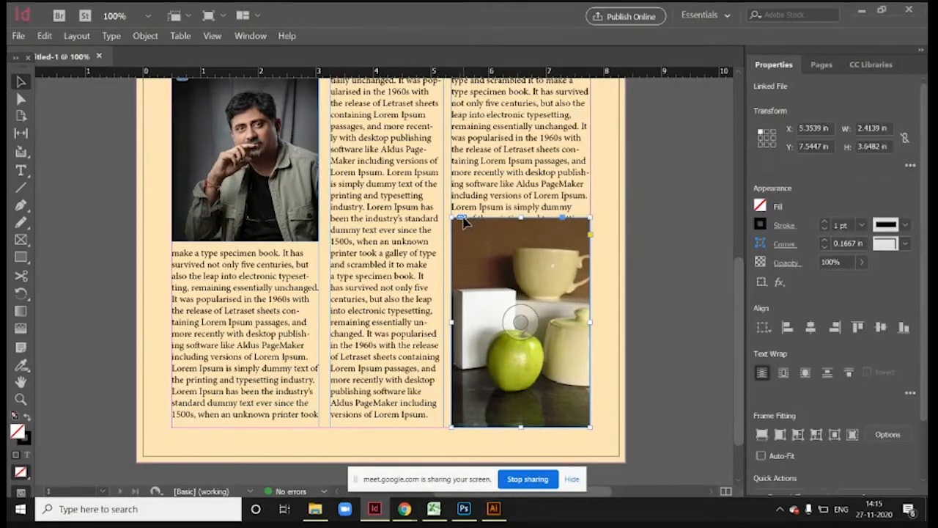
pyautogui.click(608, 257)
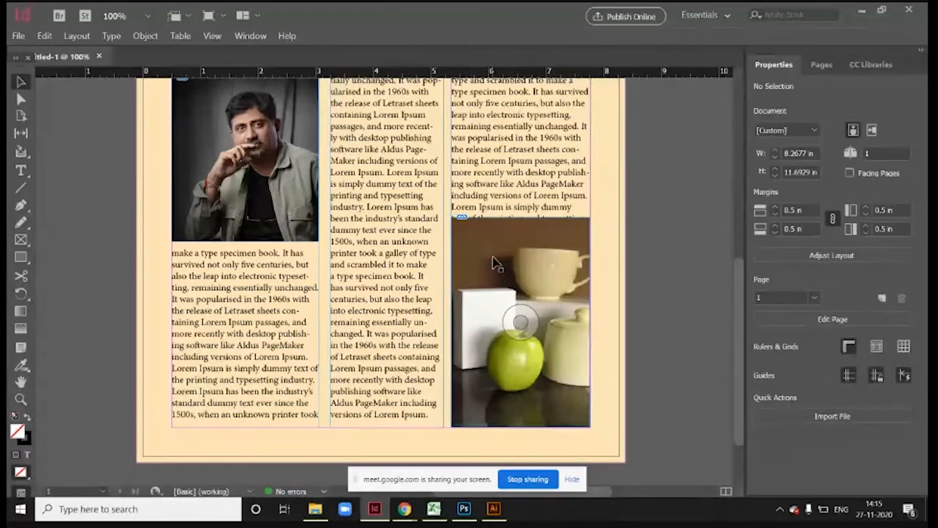
pyautogui.scroll(4, 495, 260)
pyautogui.scroll(-5, 481, 131)
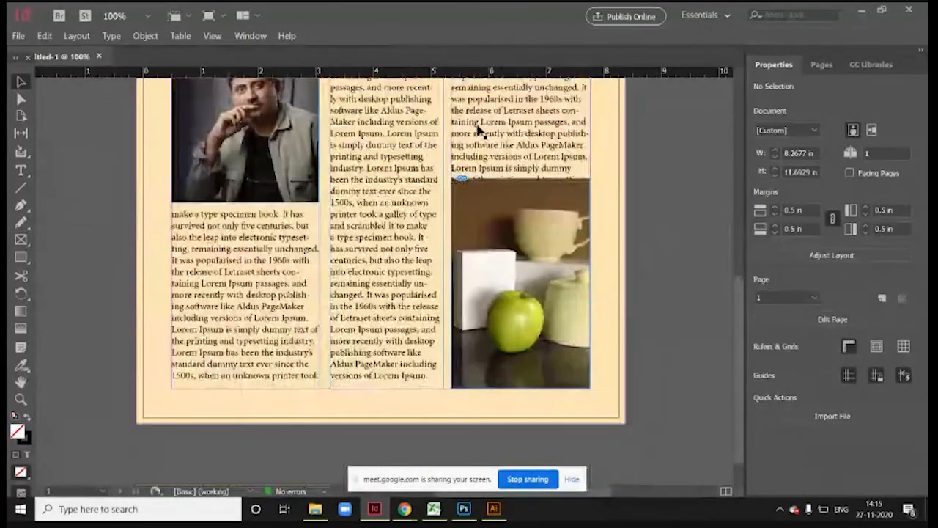
pyautogui.scroll(2, 497, 213)
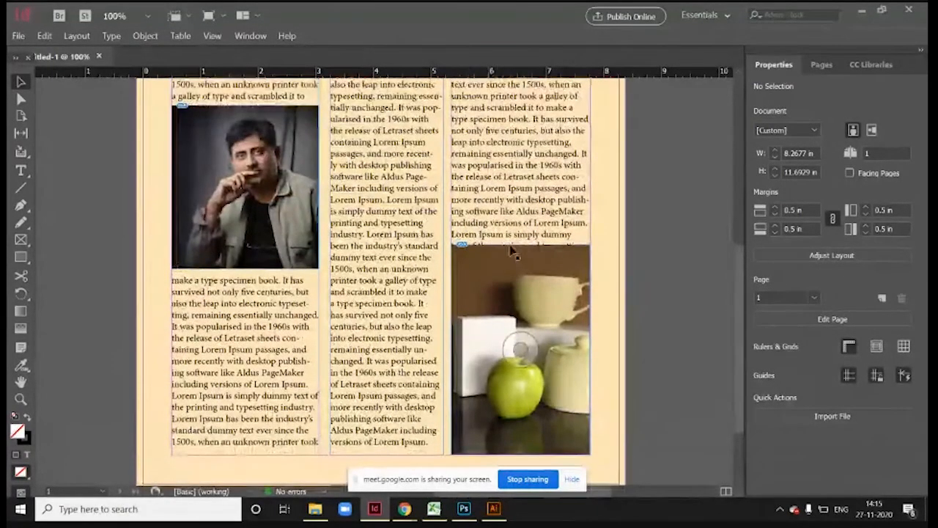
pyautogui.scroll(-2, 492, 245)
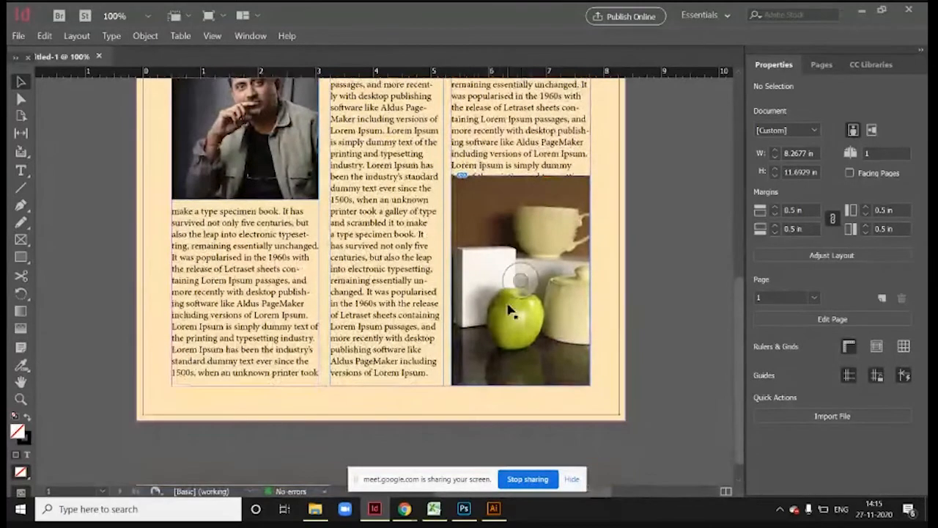
# Step: Wrap the third column's text around the bounding box of the still-life image
pyautogui.click(495, 263)
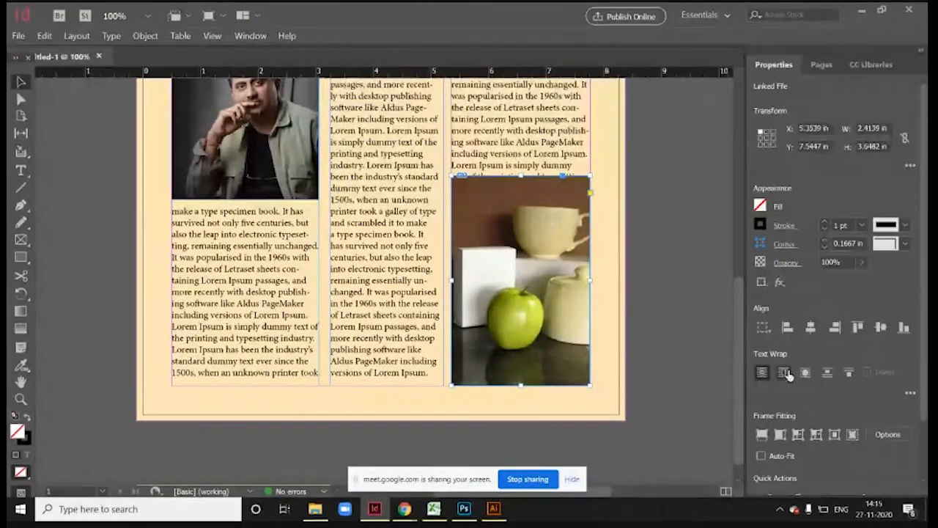
pyautogui.click(787, 375)
pyautogui.click(653, 237)
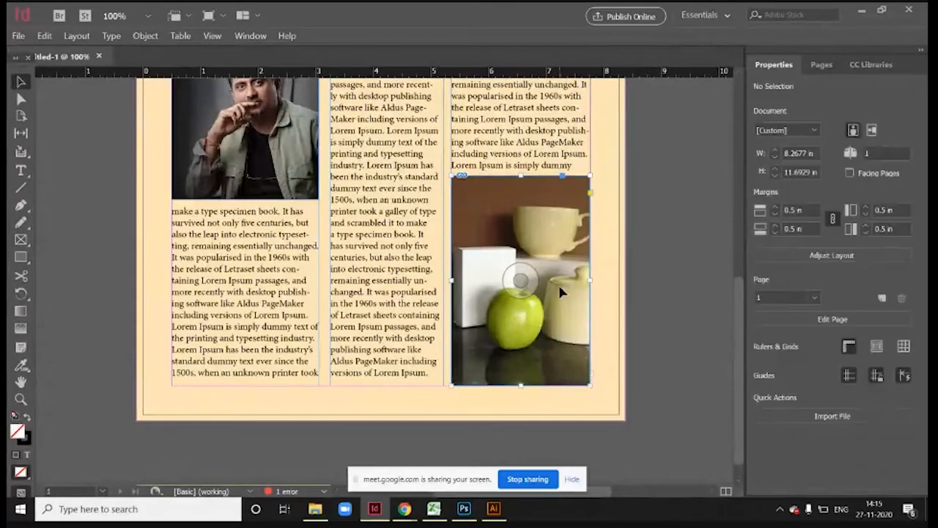
# Step: Inspect the still-life image's lower-right corner against the margin and review the whole page layout
pyautogui.click(560, 292)
pyautogui.scroll(-1, 560, 293)
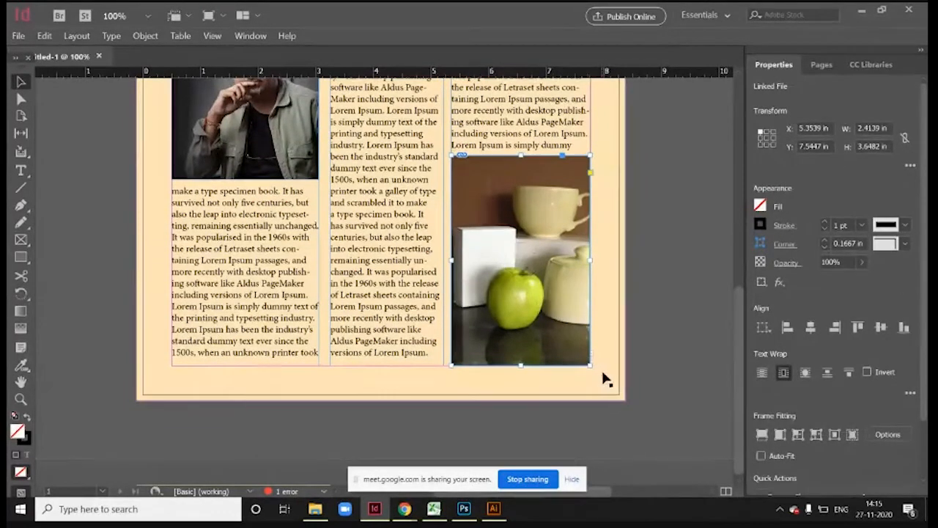
pyautogui.scroll(5, 606, 360)
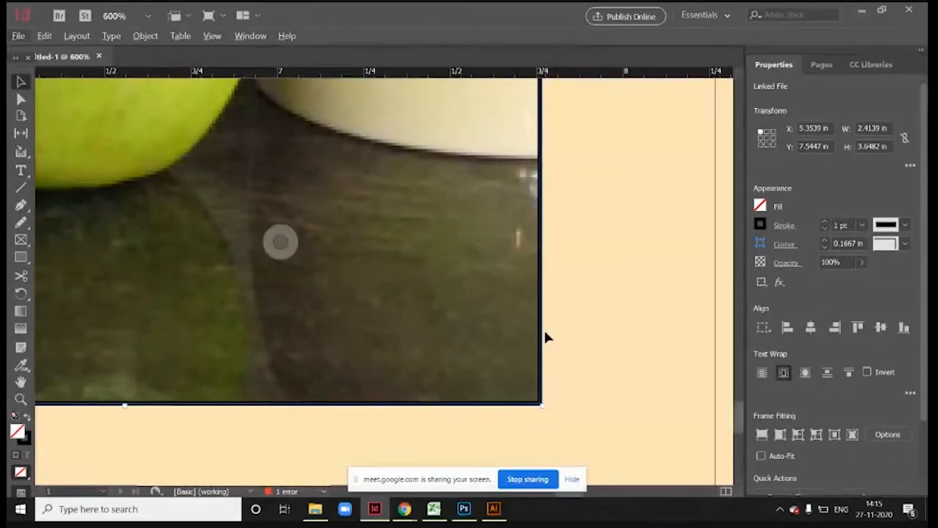
pyautogui.scroll(-5, 592, 299)
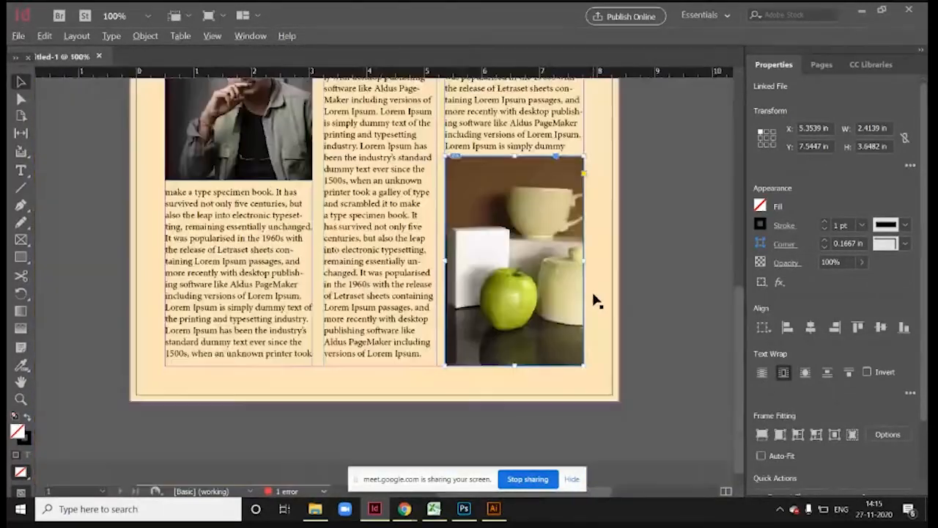
pyautogui.click(647, 266)
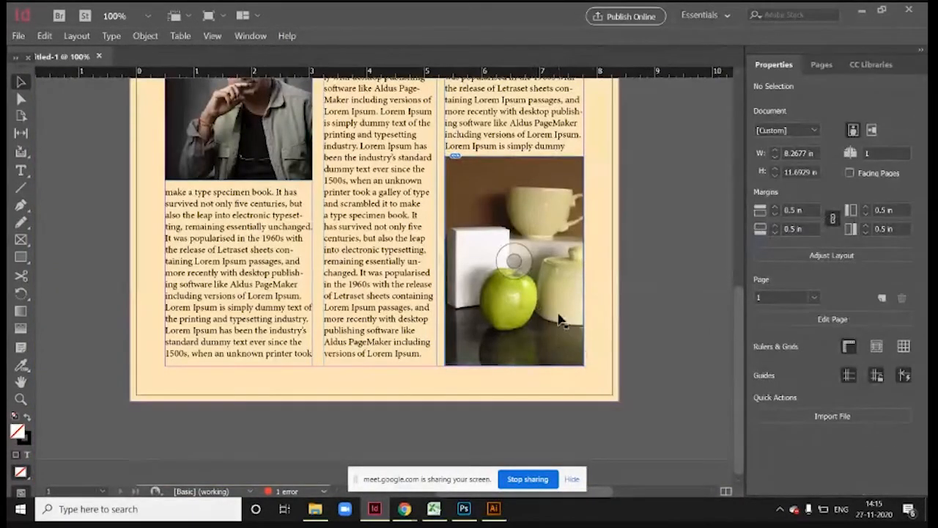
pyautogui.scroll(2, 517, 357)
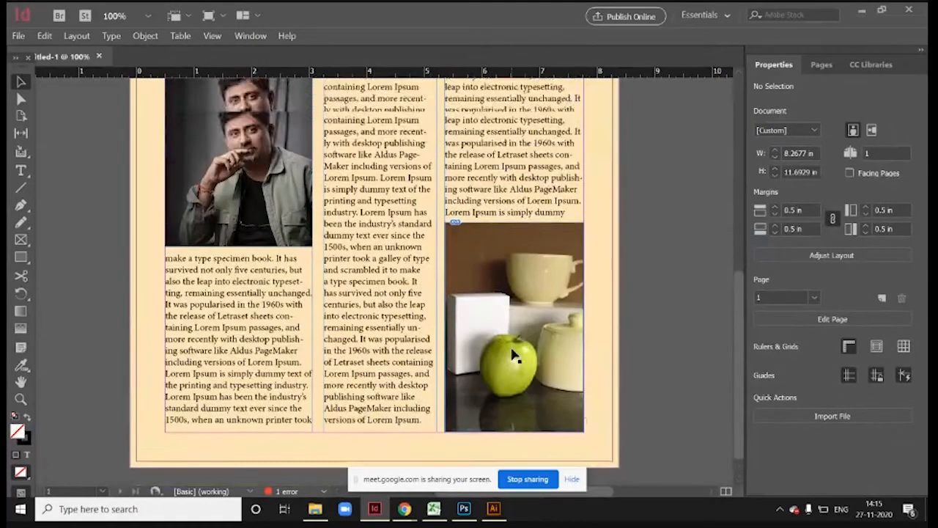
pyautogui.scroll(-2, 515, 357)
pyautogui.scroll(-3, 511, 243)
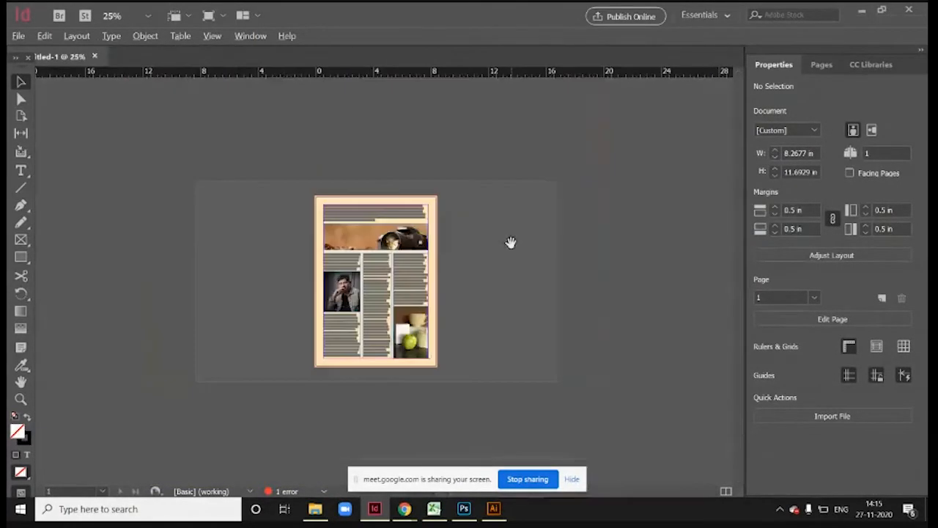
pyautogui.scroll(2, 442, 248)
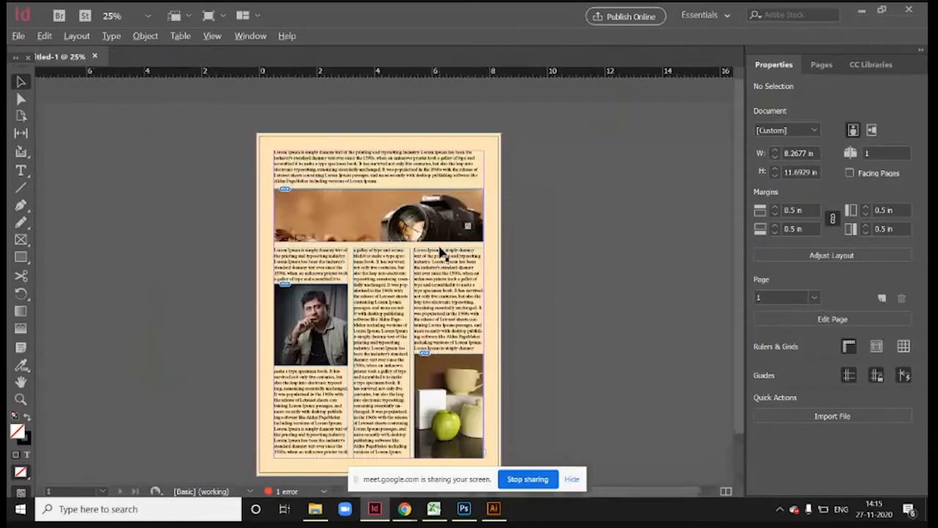
# Step: Delete the full-width text frame above the camera photo and extend the photo's frame up to the top margin, about 3.17 in tall
pyautogui.click(352, 182)
pyautogui.press('Delete')
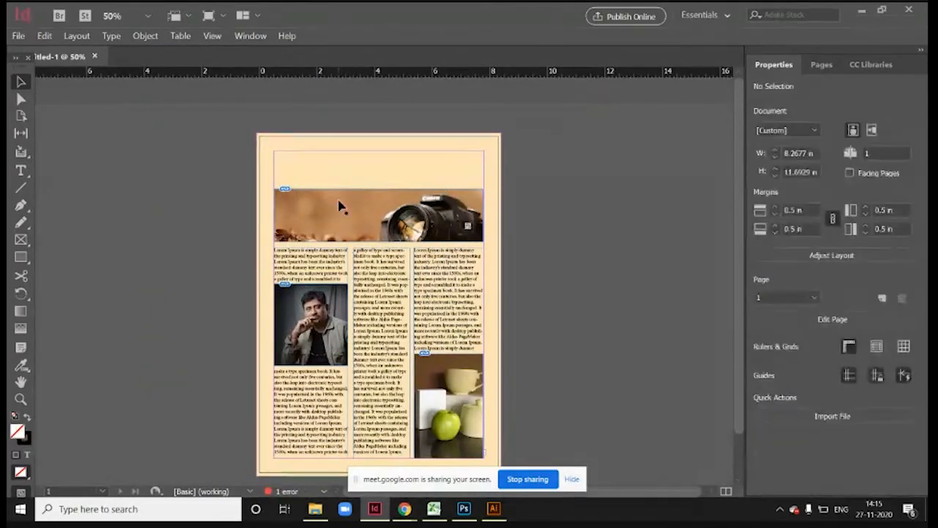
pyautogui.click(341, 207)
pyautogui.moveTo(379, 188); pyautogui.dragTo(382, 151)
pyautogui.click(517, 368)
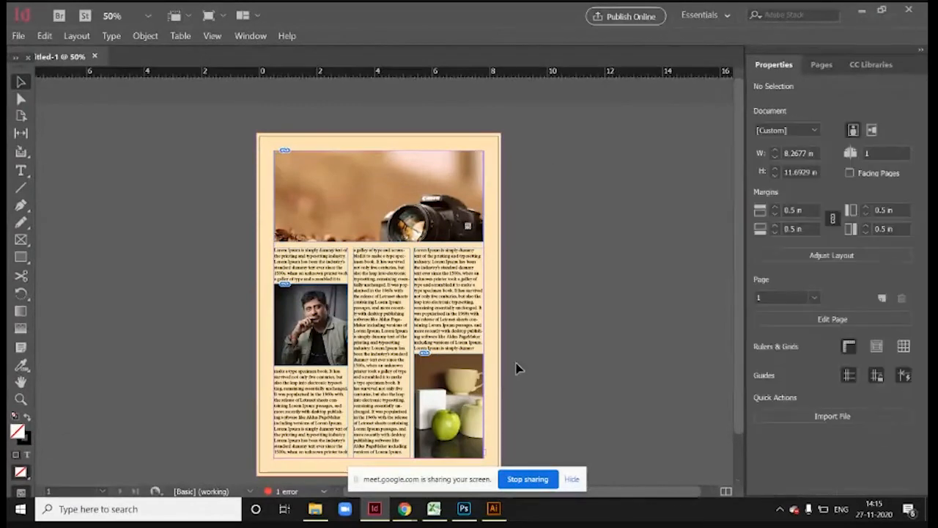
pyautogui.click(380, 197)
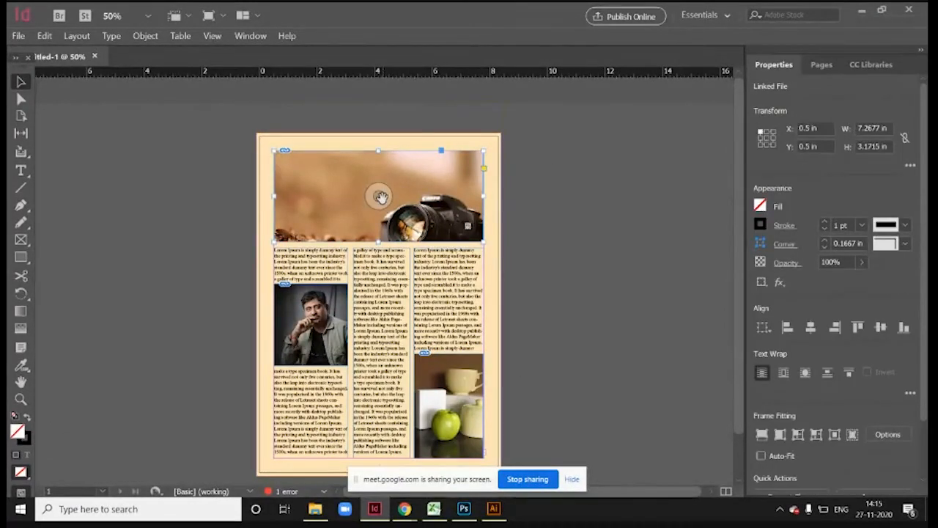
# Step: Reposition the camera photo inside its frame across the page header and deselect it
pyautogui.moveTo(381, 197); pyautogui.dragTo(382, 176)
pyautogui.click(568, 234)
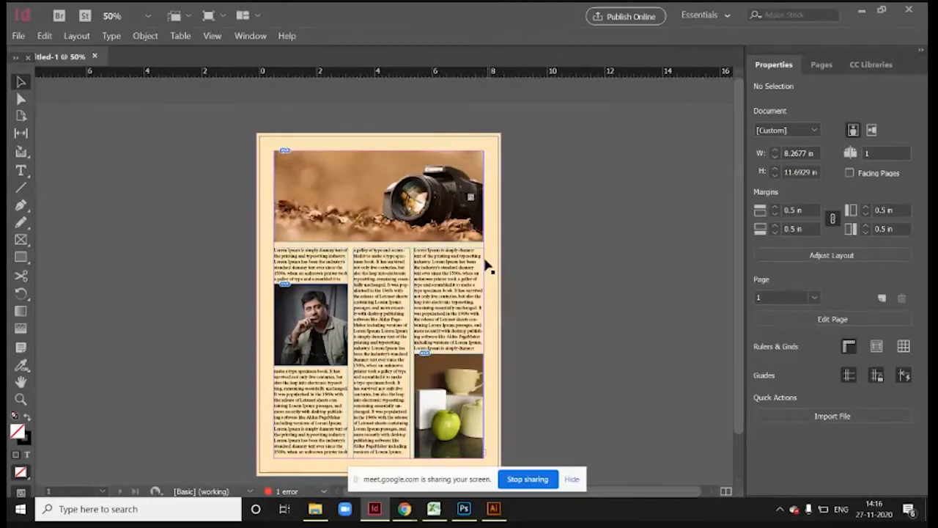
# Step: Compare the page layout in Normal and Preview screen modes, ending in Preview mode
pyautogui.press('w')
pyautogui.scroll(-1, 571, 252)
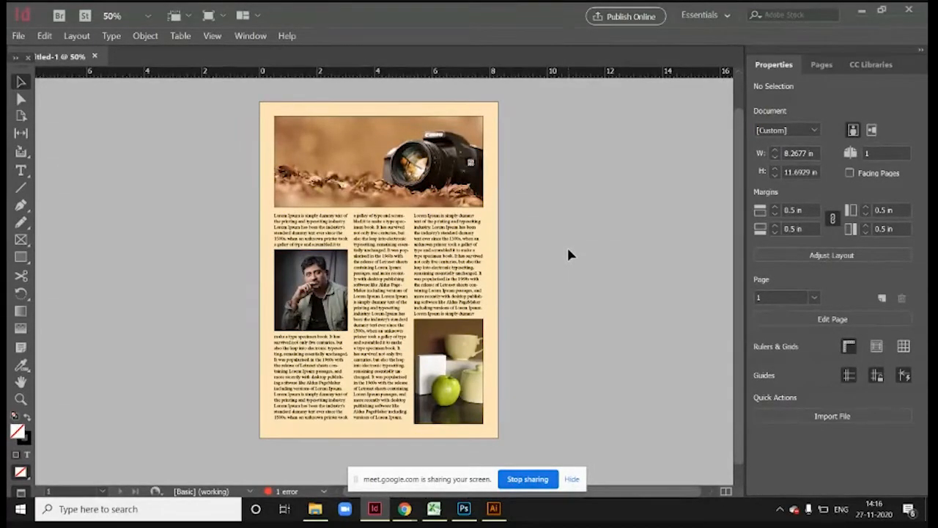
pyautogui.press('w')
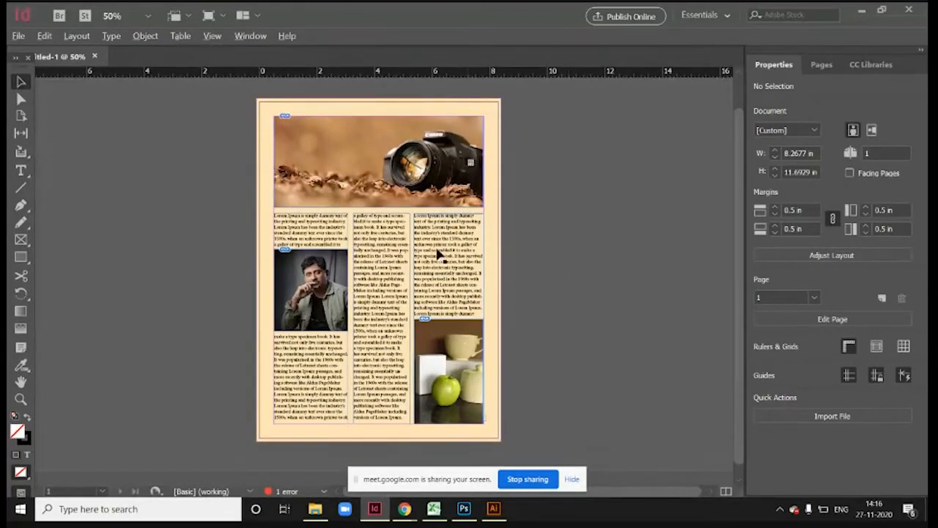
pyautogui.scroll(2, 413, 246)
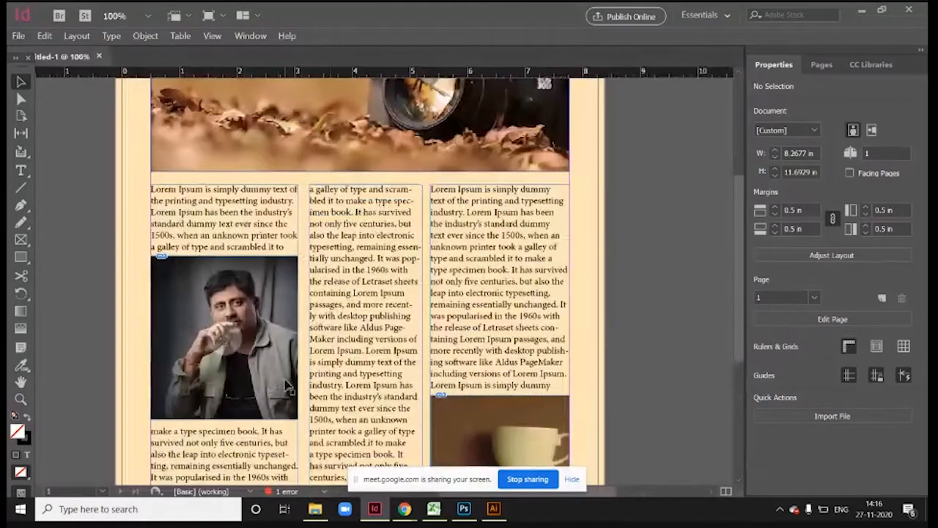
pyautogui.scroll(-1, 287, 385)
pyautogui.press('w')
pyautogui.press('w')
pyautogui.press('w')
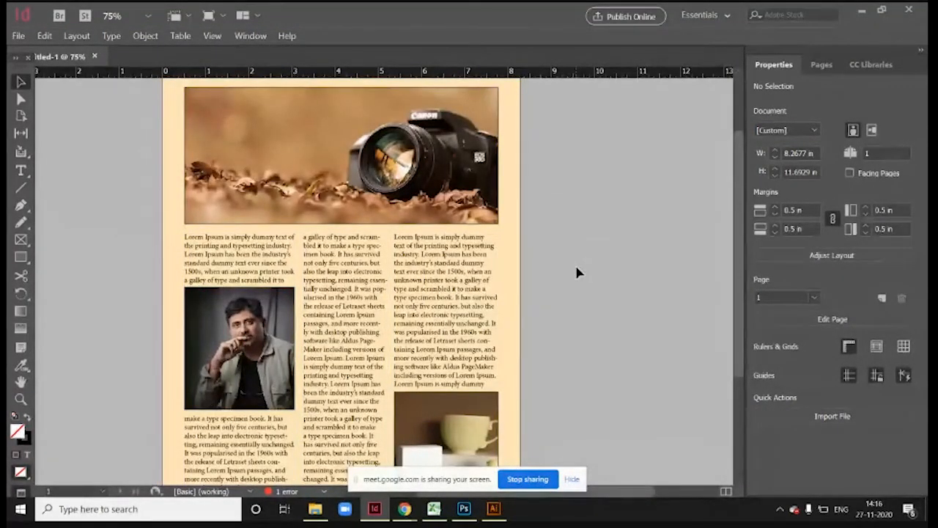
pyautogui.press('w')
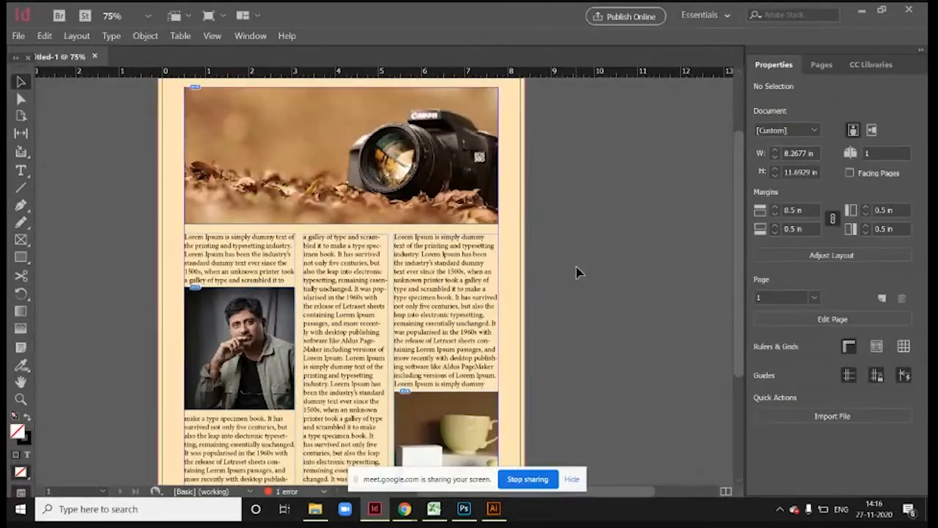
pyautogui.press('w')
pyautogui.press('w')
pyautogui.press('w')
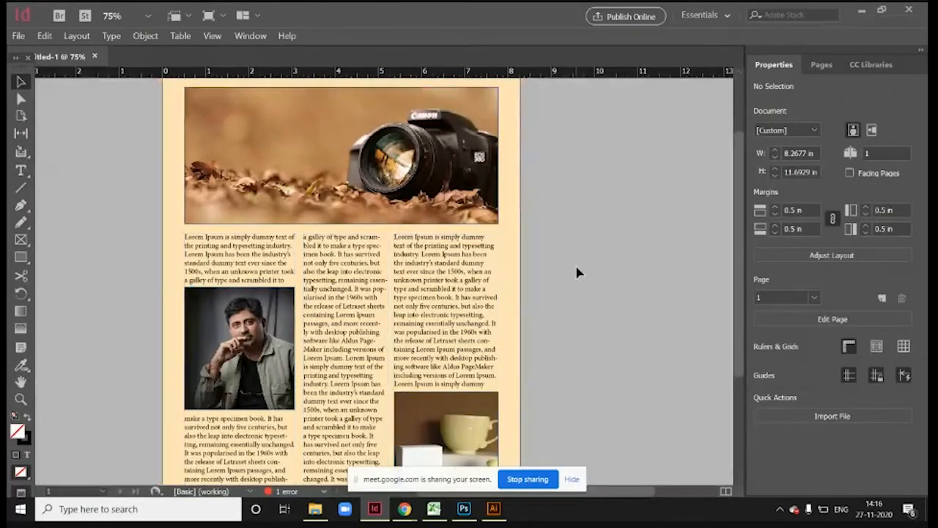
pyautogui.rightClick(549, 284)
pyautogui.click(571, 266)
pyautogui.scroll(-2, 565, 261)
pyautogui.scroll(2, 394, 291)
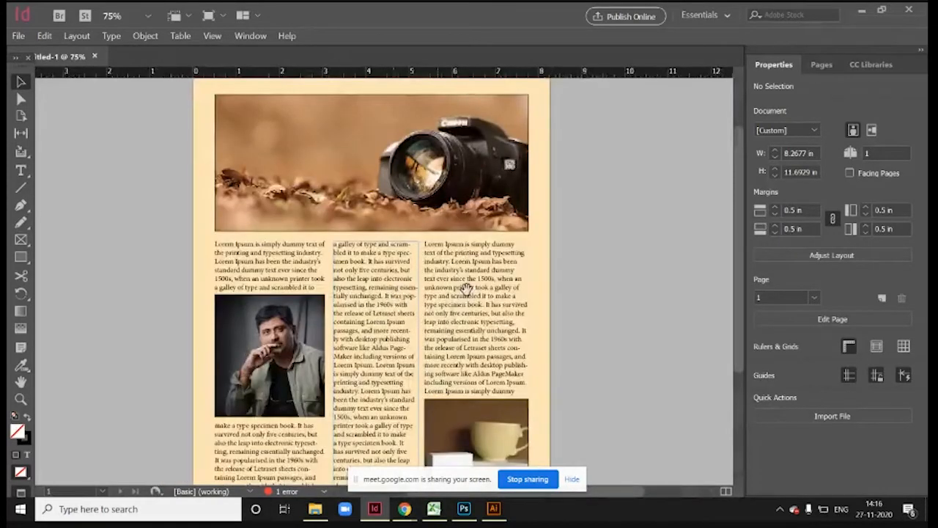
pyautogui.moveTo(467, 288); pyautogui.dragTo(490, 215)
pyautogui.hotkey('ctrl', '-')
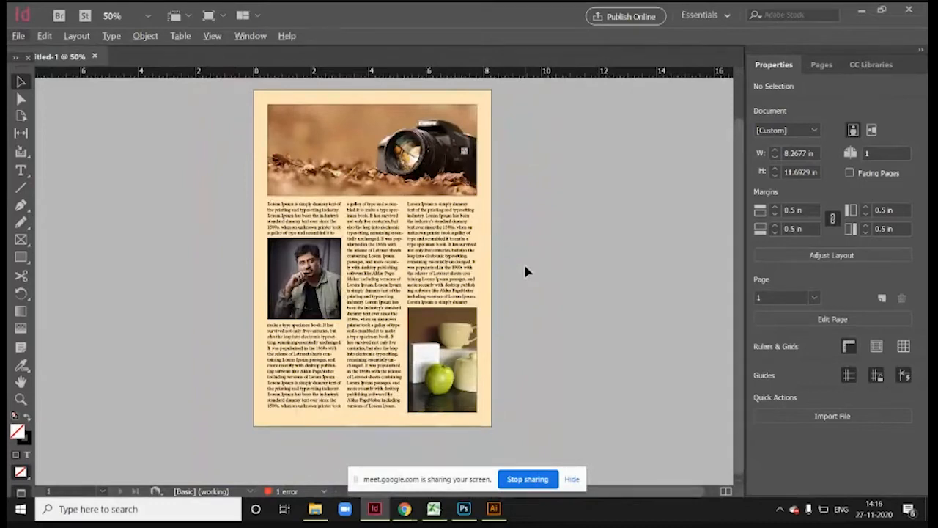
pyautogui.scroll(1, 529, 260)
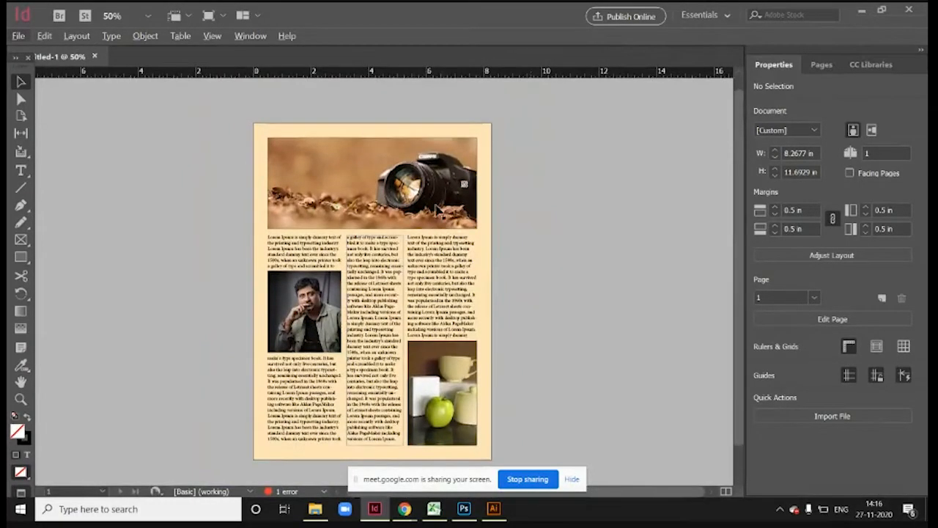
# Step: Add two blank pages after page 1
pyautogui.click(824, 66)
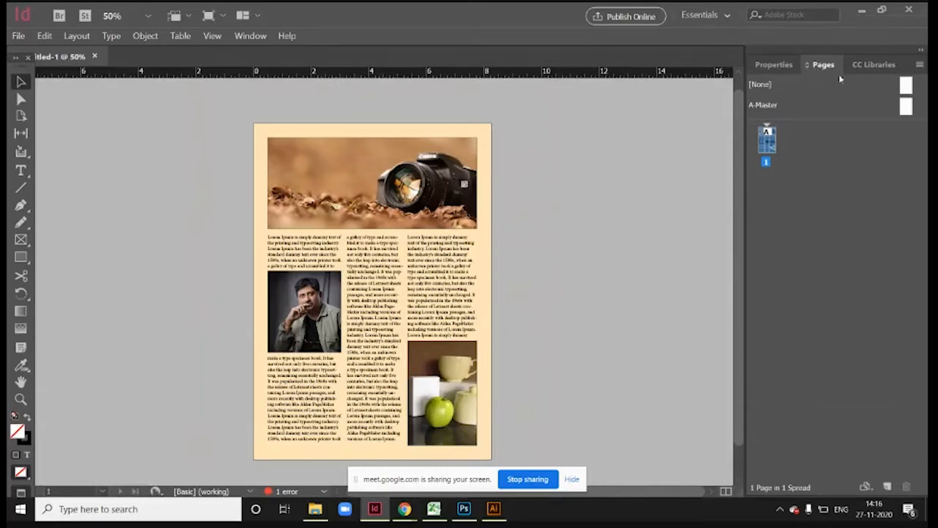
pyautogui.click(888, 488)
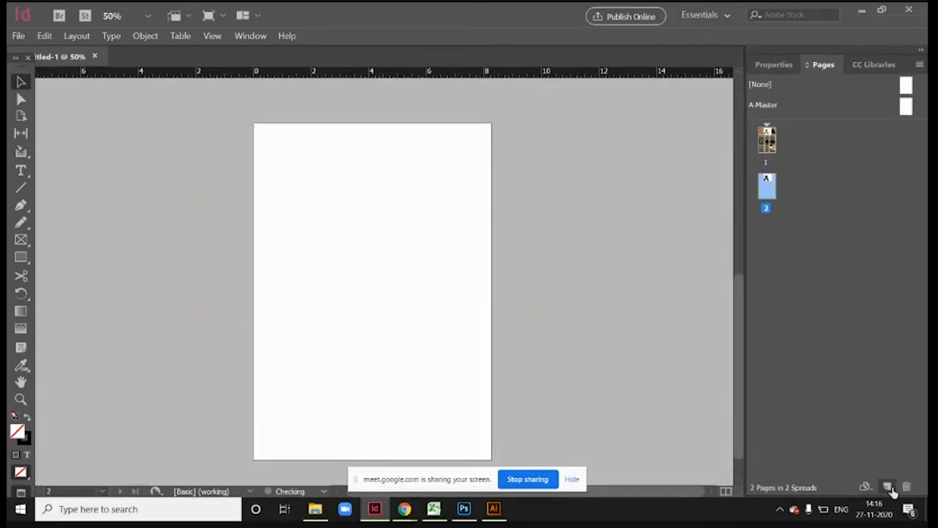
pyautogui.click(888, 488)
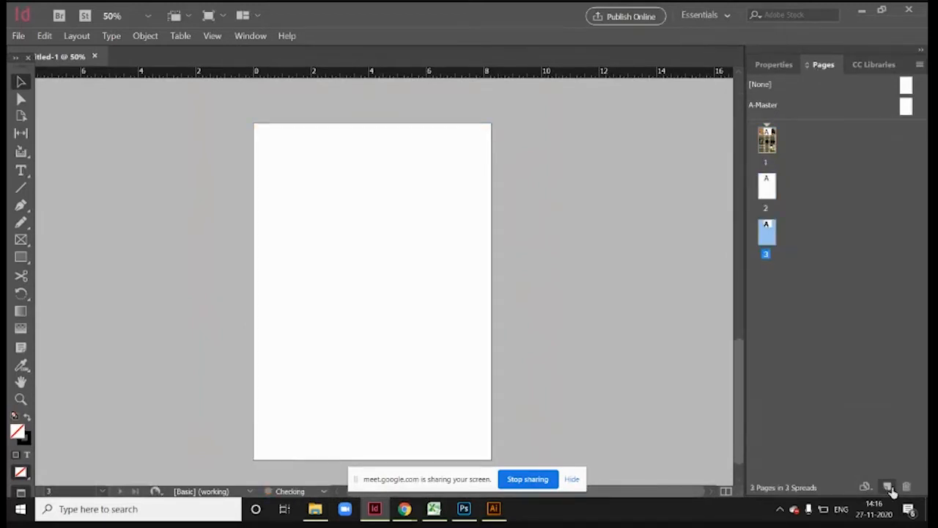
# Step: Look through the designed first page and the blank pages that follow it
pyautogui.scroll(8, 551, 306)
pyautogui.scroll(1, 551, 309)
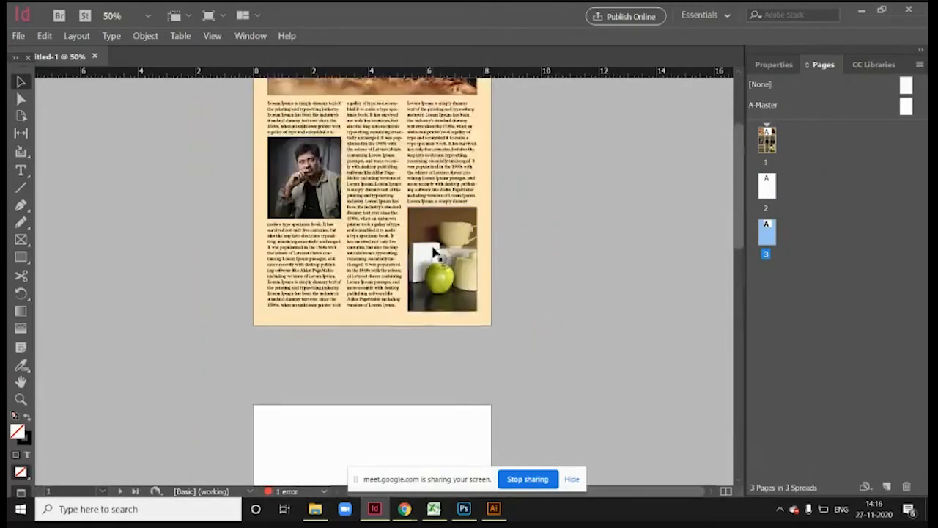
pyautogui.scroll(-8, 432, 293)
pyautogui.scroll(5, 433, 300)
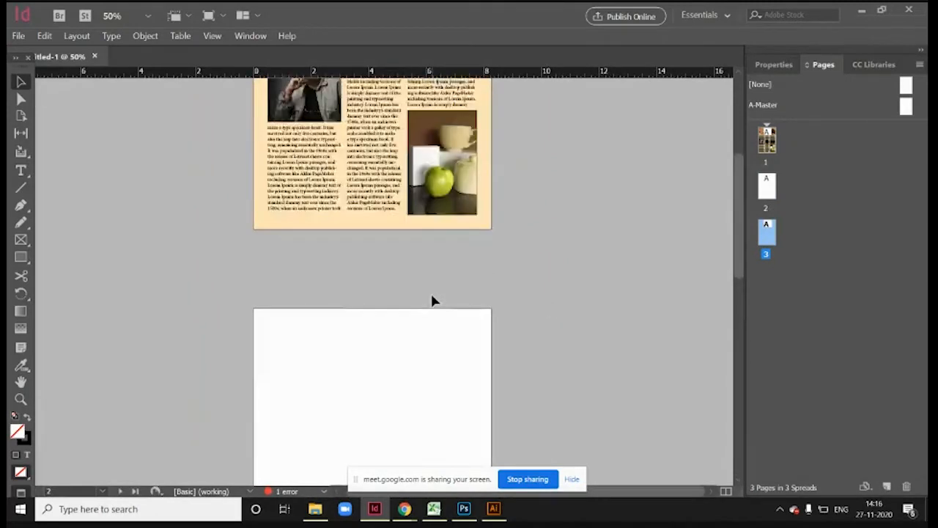
pyautogui.scroll(-2, 432, 301)
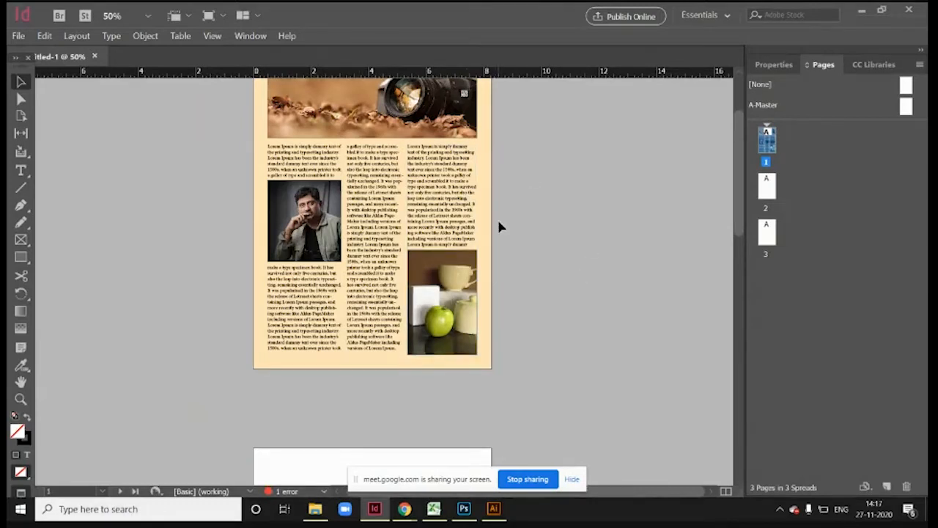
pyautogui.scroll(2, 484, 220)
pyautogui.scroll(1, 468, 233)
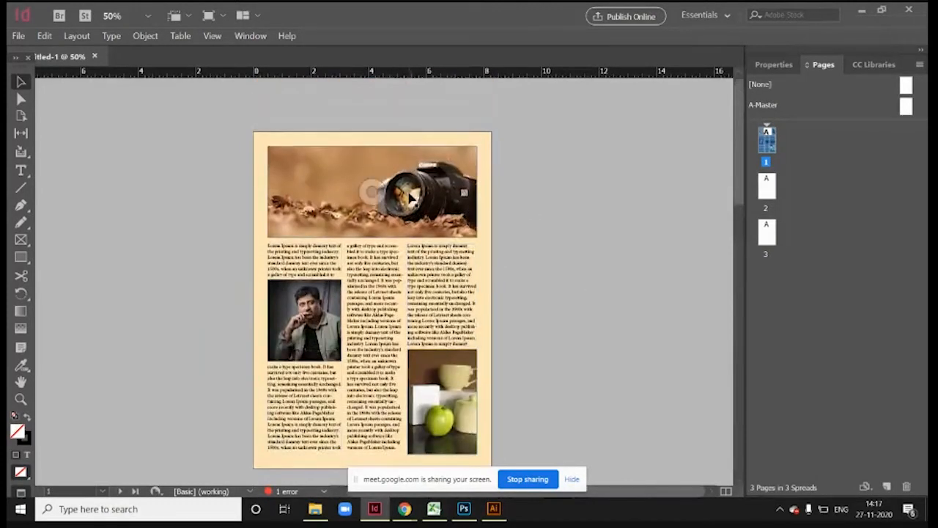
pyautogui.scroll(-3, 418, 208)
pyautogui.scroll(-5, 424, 217)
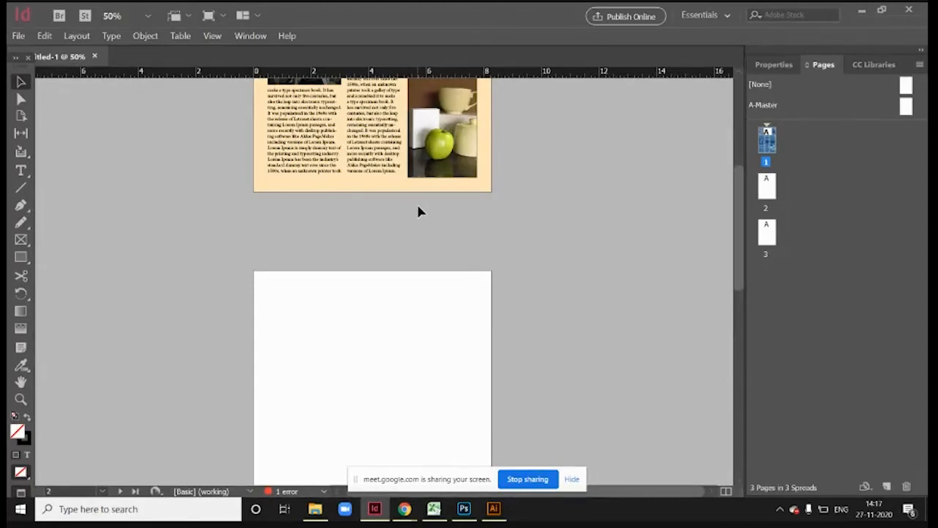
pyautogui.scroll(8, 418, 211)
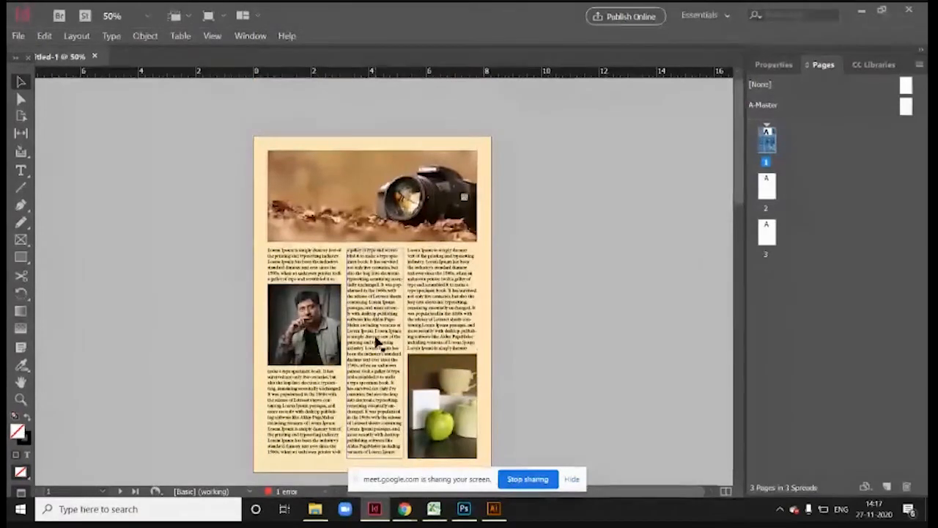
pyautogui.scroll(-7, 411, 289)
pyautogui.scroll(1, 410, 316)
pyautogui.scroll(-3, 478, 299)
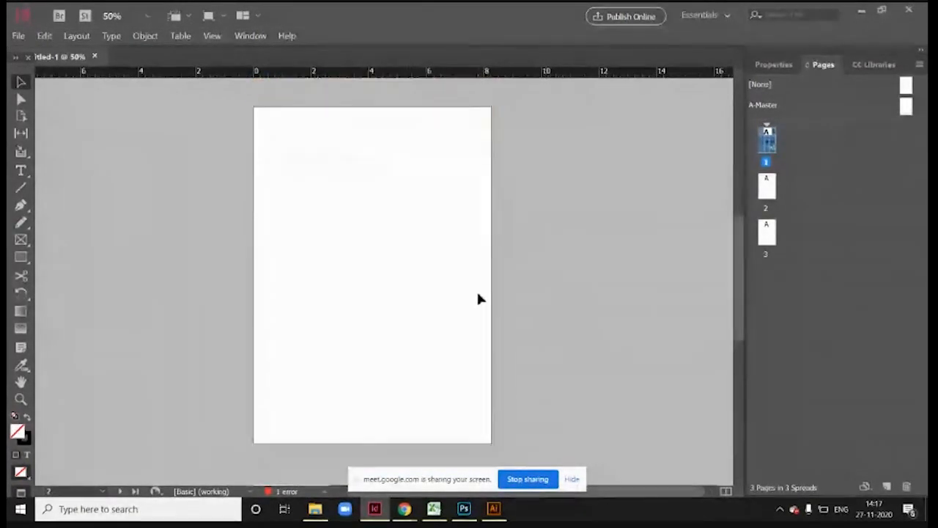
pyautogui.scroll(7, 485, 299)
pyautogui.scroll(-9, 506, 296)
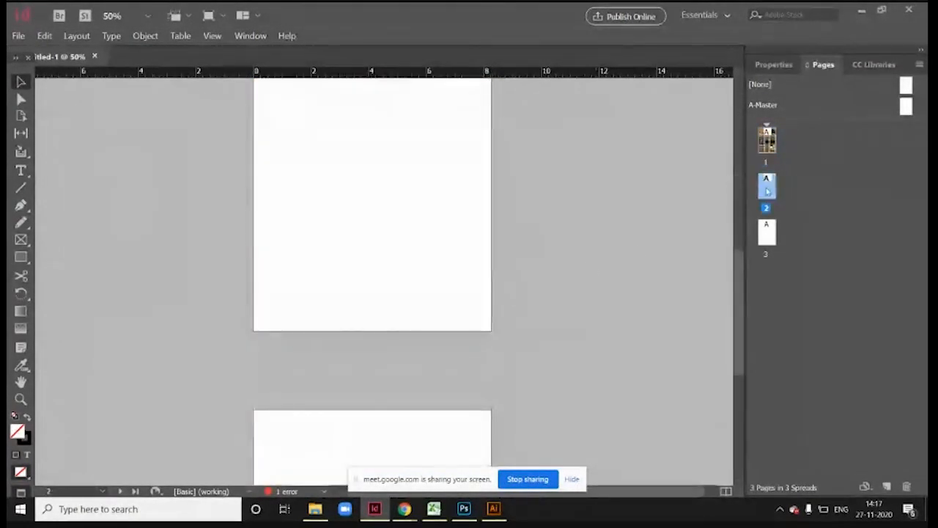
pyautogui.scroll(-5, 444, 287)
pyautogui.scroll(10, 439, 318)
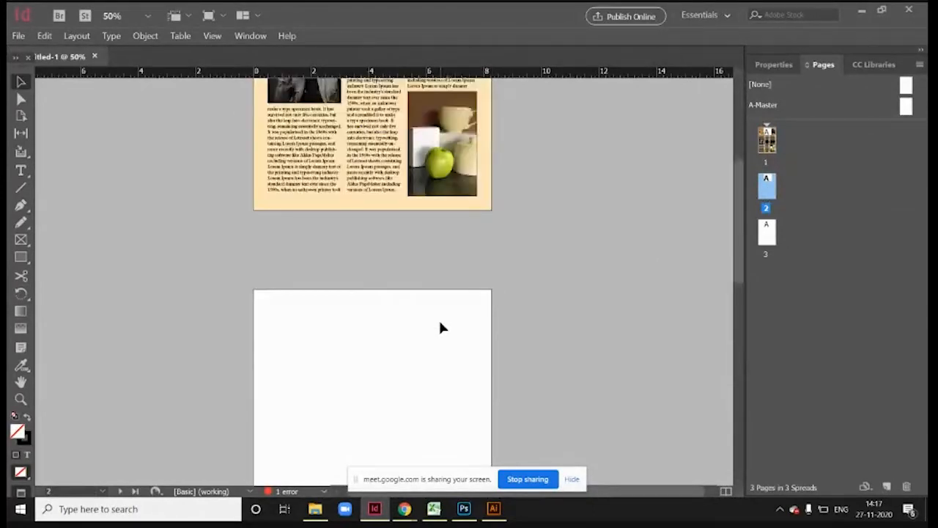
# Step: Thread the overset text from the third column on page 1 into a new text frame at page 2's upper-left
pyautogui.scroll(3, 440, 325)
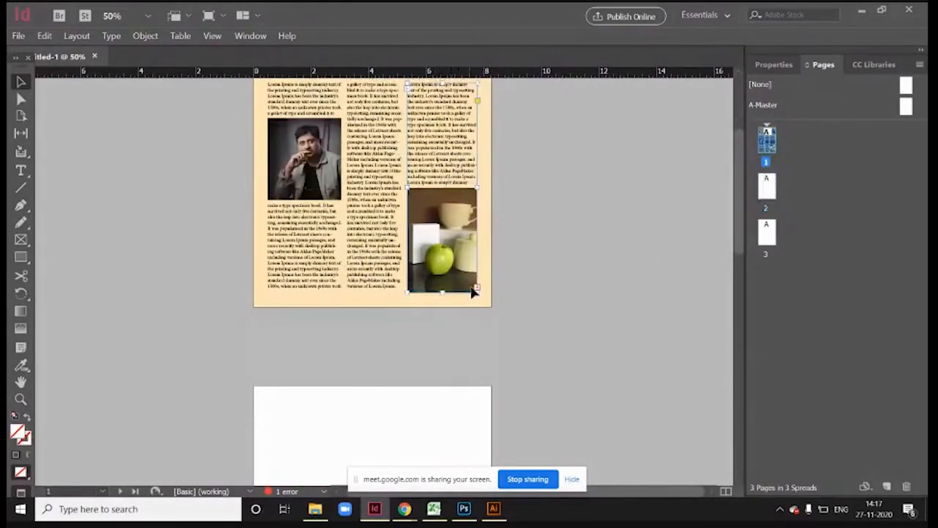
pyautogui.click(476, 290)
pyautogui.scroll(-6, 410, 315)
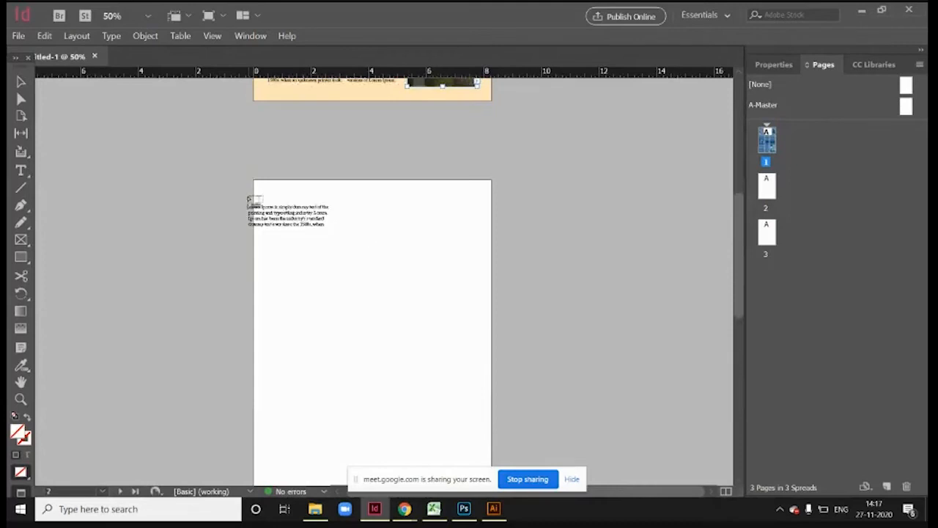
pyautogui.moveTo(265, 185); pyautogui.dragTo(346, 441)
pyautogui.scroll(2, 530, 228)
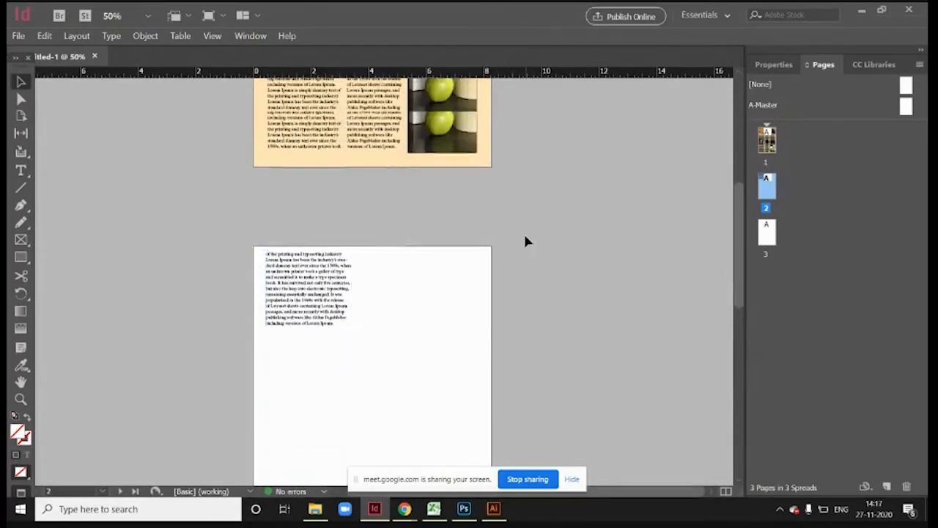
# Step: Shorten the middle text column on page 1 by raising its lower edge, pushing text into the following threaded frames
pyautogui.scroll(4, 525, 242)
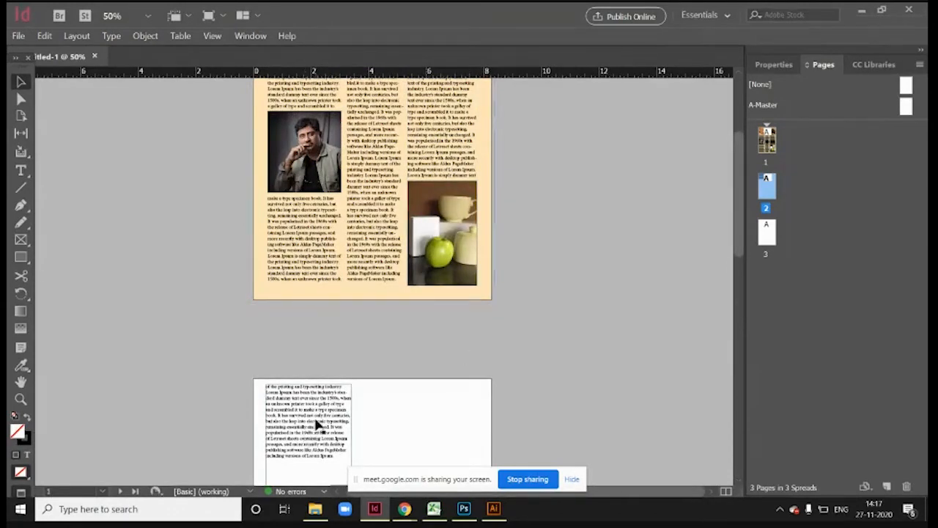
pyautogui.scroll(-1, 316, 425)
pyautogui.scroll(1, 317, 423)
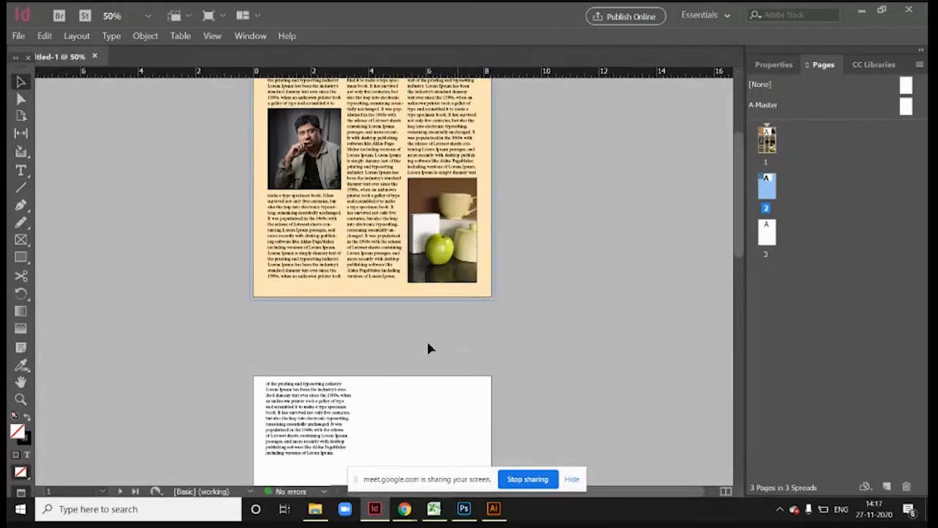
pyautogui.scroll(-3, 268, 325)
pyautogui.scroll(4, 279, 330)
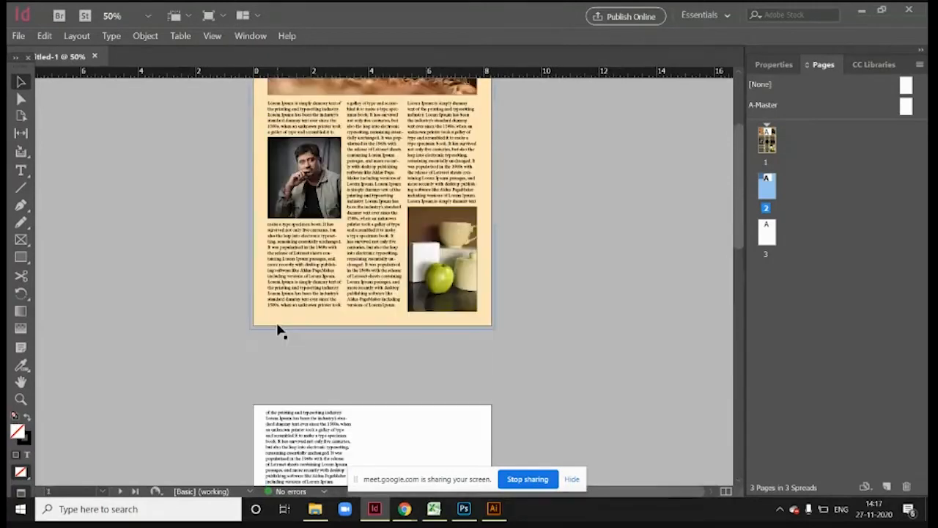
pyautogui.click(384, 278)
pyautogui.scroll(-1, 381, 293)
pyautogui.moveTo(379, 286); pyautogui.dragTo(375, 258)
pyautogui.scroll(-3, 369, 304)
pyautogui.moveTo(376, 156); pyautogui.dragTo(376, 102)
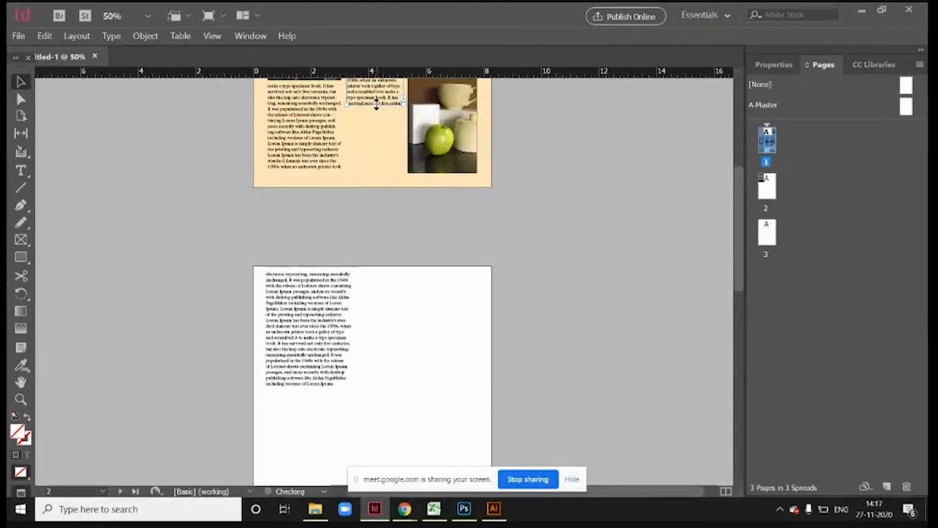
# Step: Examine how the threaded text reflows from the shortened middle column through the third column to page 2
pyautogui.scroll(5, 376, 103)
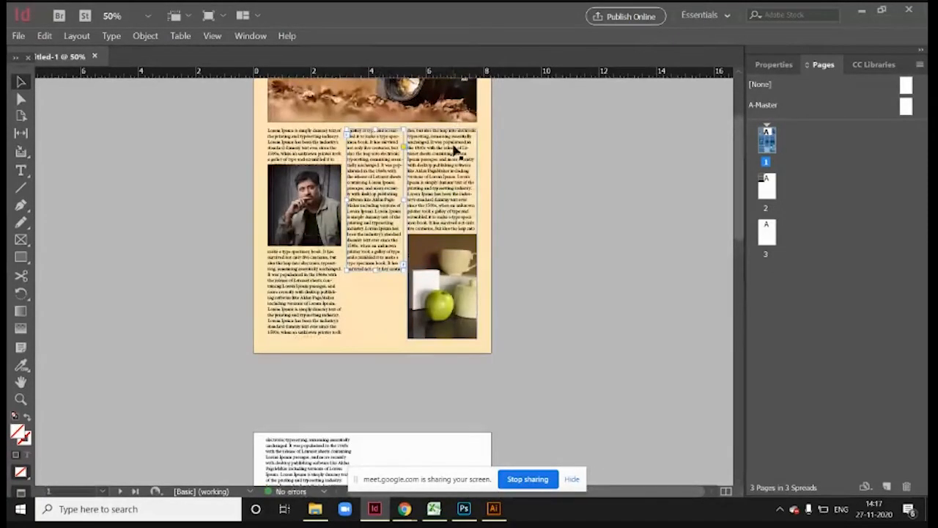
pyautogui.scroll(-4, 393, 266)
pyautogui.scroll(-3, 348, 264)
pyautogui.scroll(4, 337, 301)
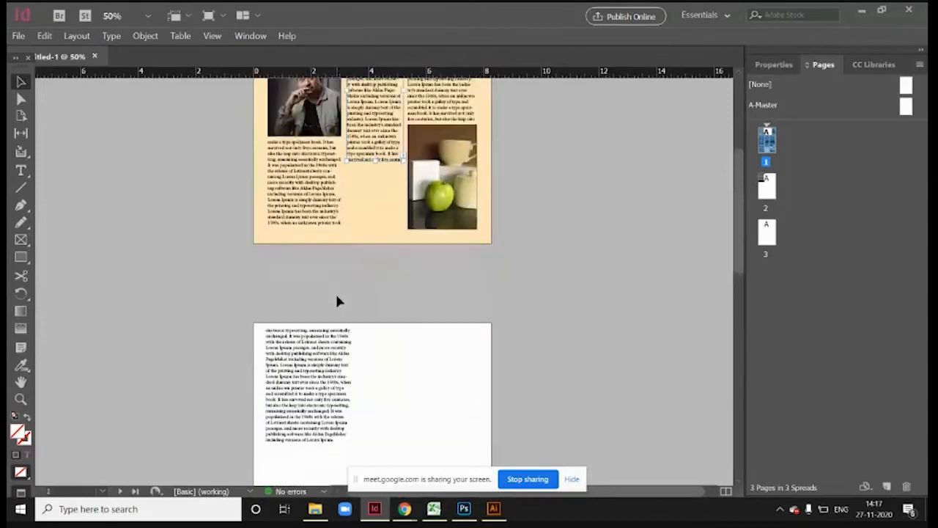
pyautogui.scroll(4, 337, 301)
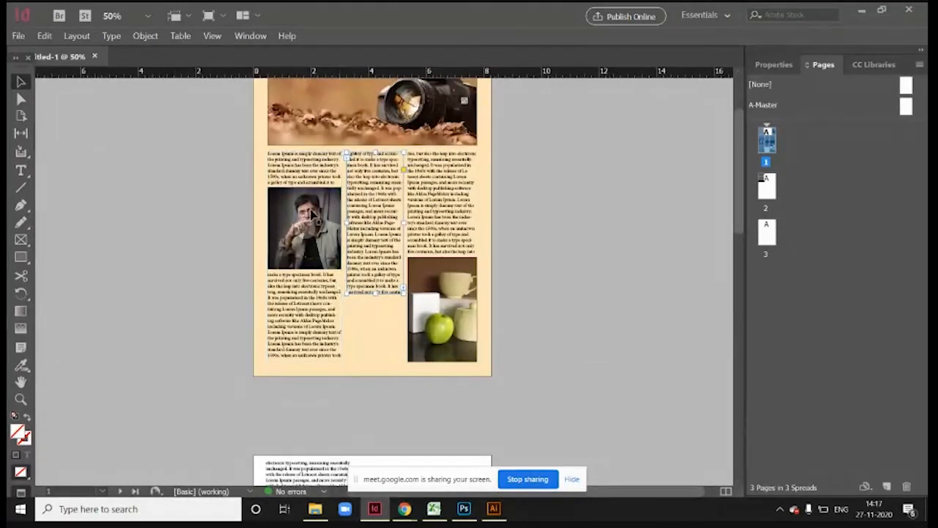
pyautogui.scroll(-6, 400, 311)
pyautogui.scroll(4, 377, 315)
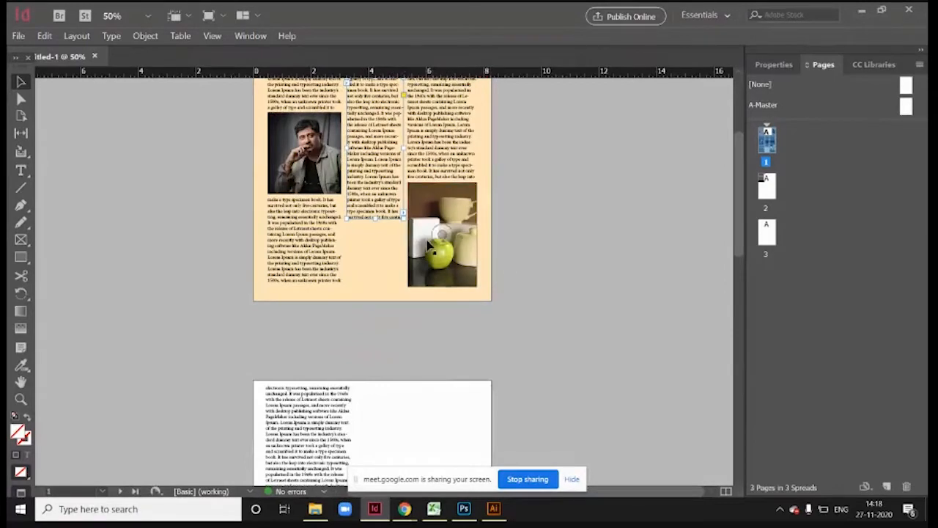
pyautogui.scroll(3, 428, 245)
# Step: Undo the height changes to the middle text column on page 1 and deselect the frame
pyautogui.hotkey('ctrl', 'z')
pyautogui.hotkey('ctrl', 'z')
pyautogui.hotkey('ctrl', 'z')
pyautogui.hotkey('ctrl', 'z')
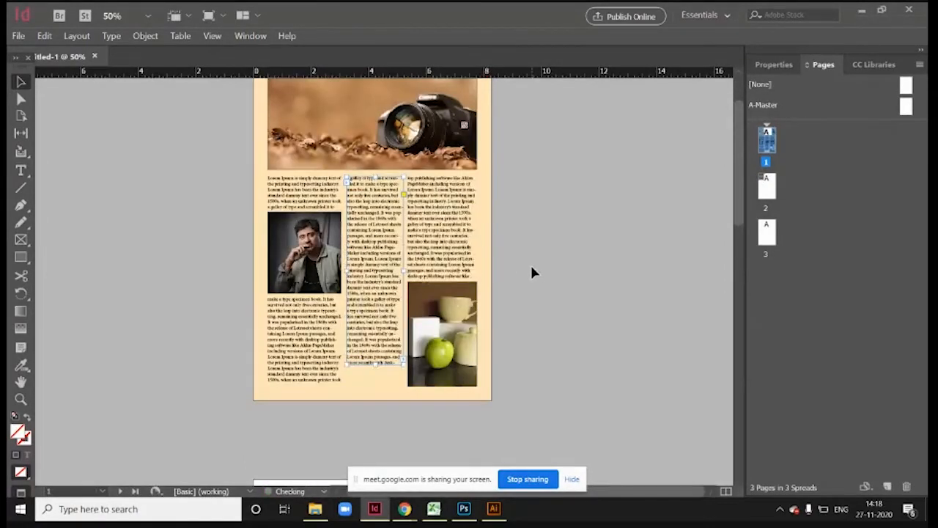
pyautogui.click(525, 313)
pyautogui.scroll(2, 525, 321)
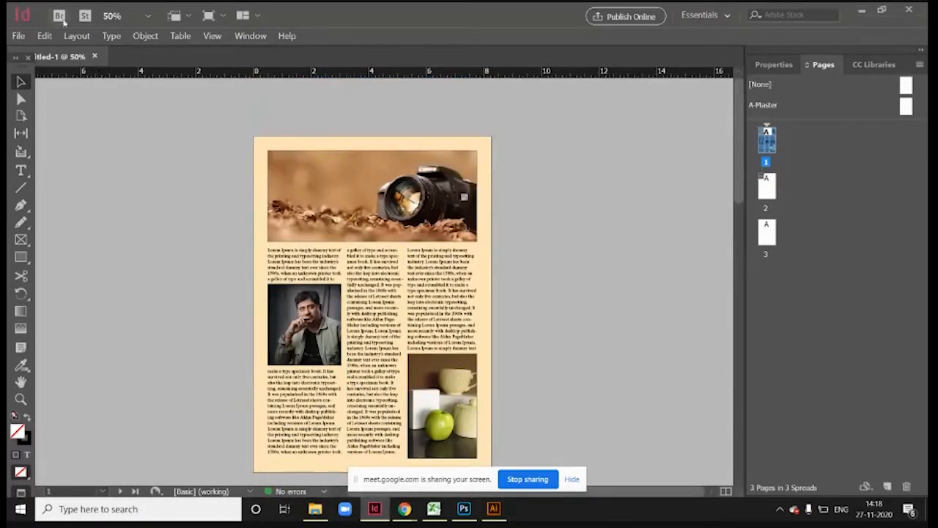
# Step: Compare page 1 with and without frame edges by toggling between Preview and Normal screen modes
pyautogui.scroll(-1, 332, 98)
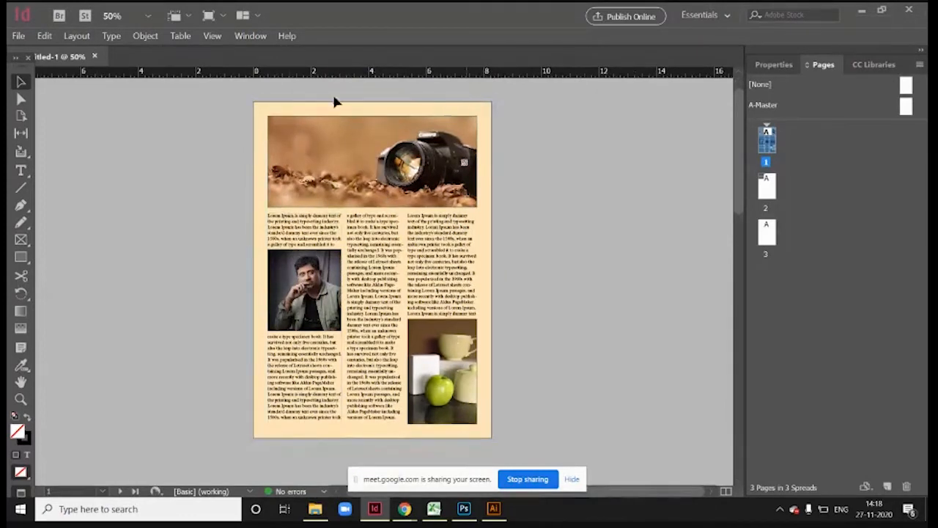
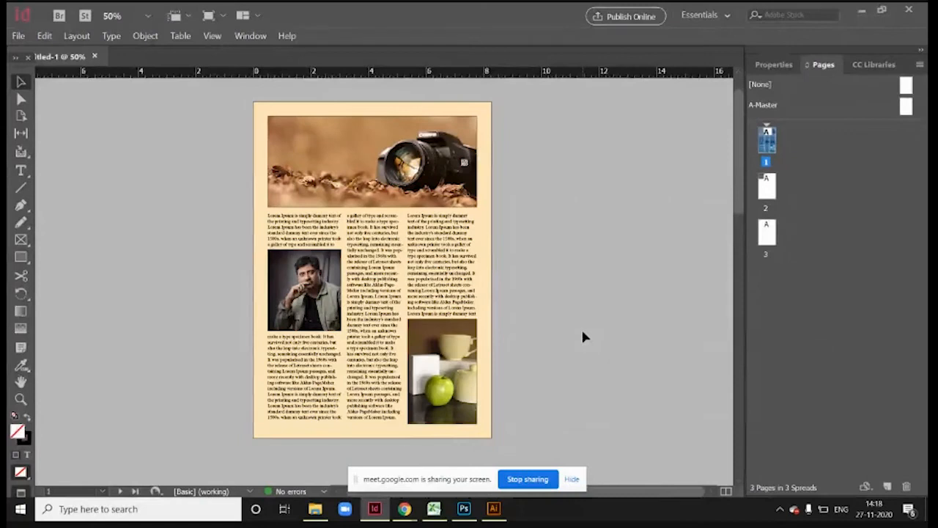
pyautogui.press('w')
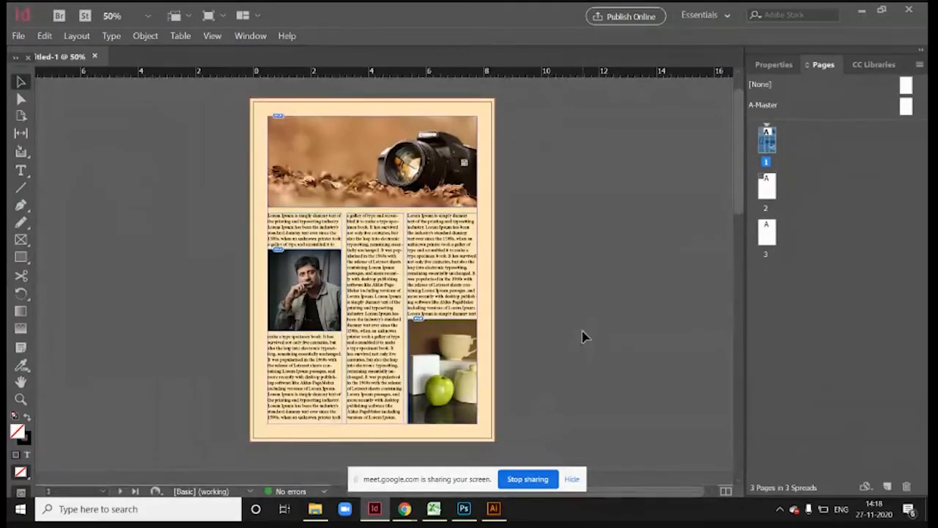
pyautogui.press('w')
pyautogui.press('w')
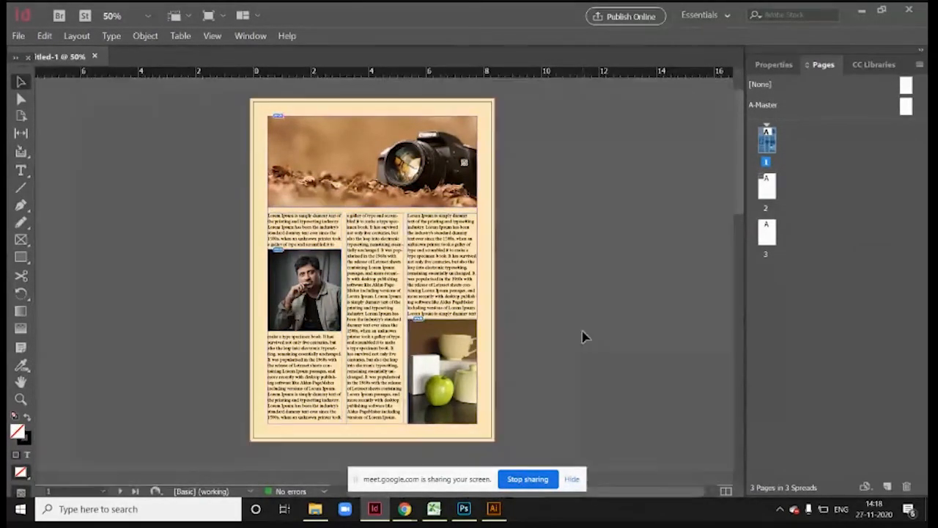
pyautogui.press('w')
pyautogui.press('w')
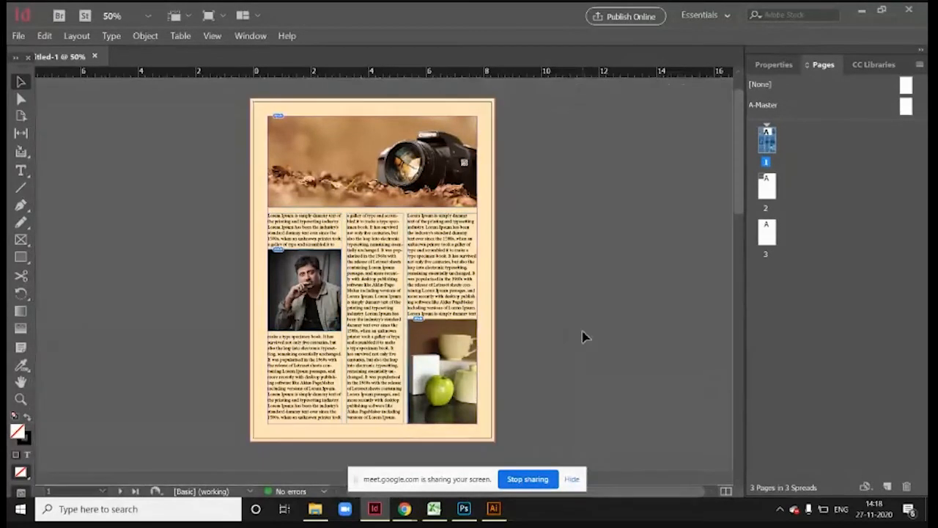
pyautogui.press('w')
pyautogui.press('w')
pyautogui.press('w')
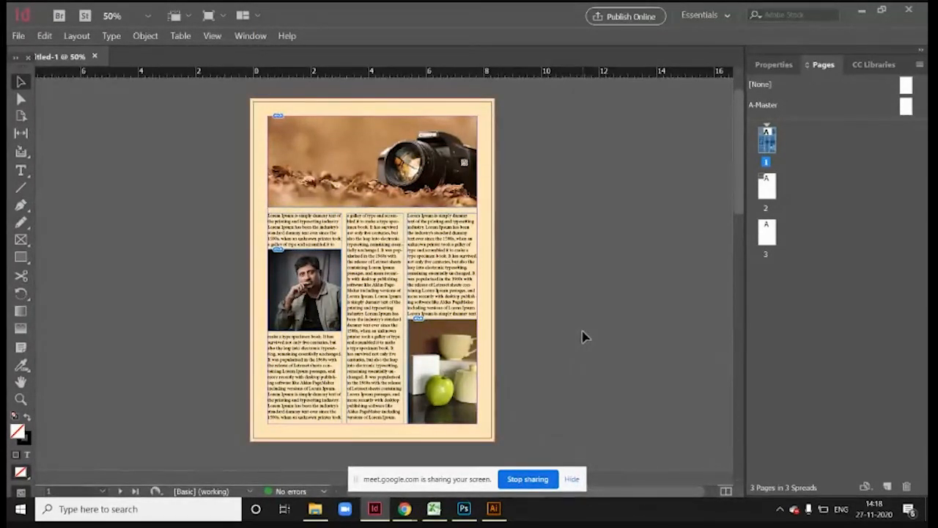
# Step: Inspect page 1's text columns and photos up close in Preview mode, then return to Normal screen mode
pyautogui.scroll(2, 339, 344)
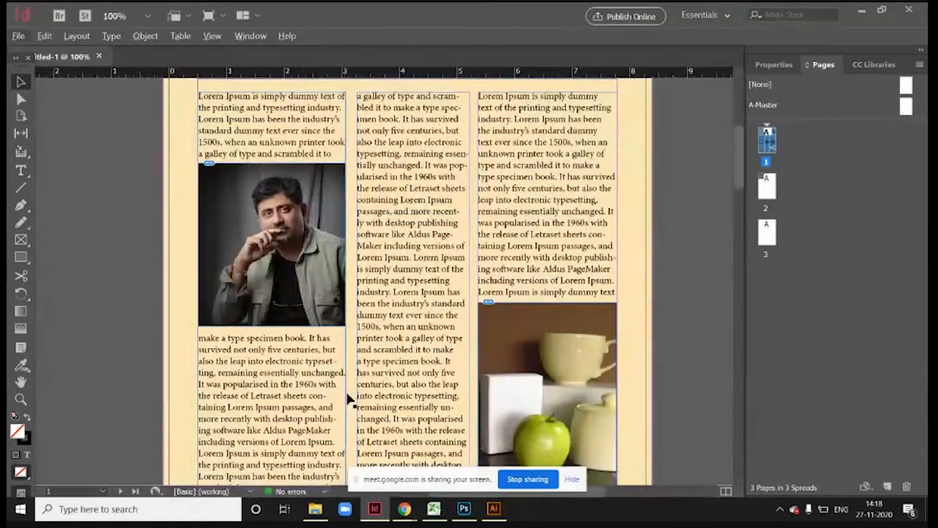
pyautogui.click(338, 363)
pyautogui.press('w')
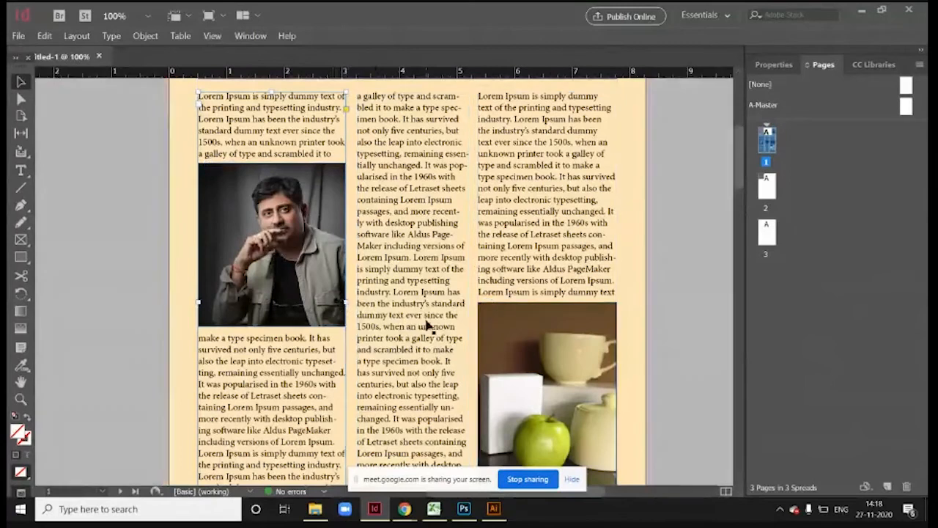
pyautogui.click(194, 327)
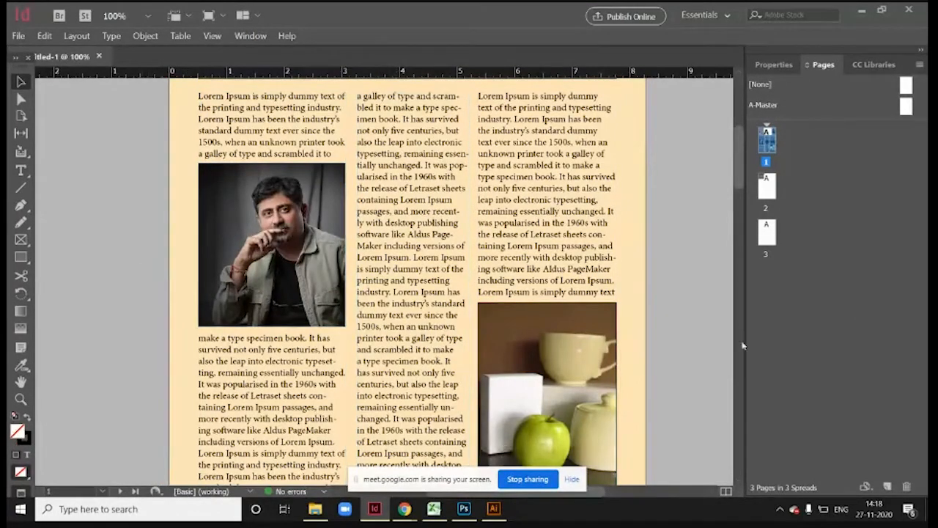
pyautogui.scroll(1, 724, 306)
pyautogui.scroll(-3, 724, 306)
pyautogui.scroll(2, 568, 270)
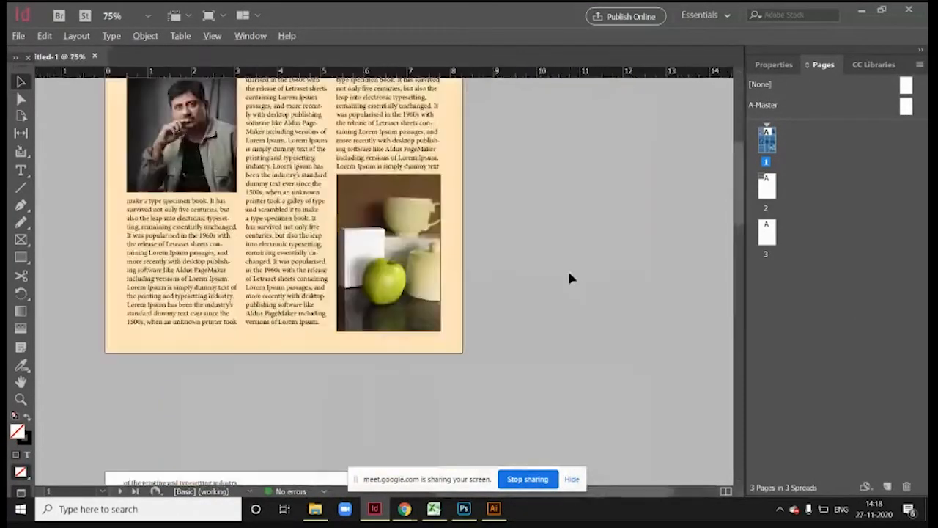
pyautogui.scroll(3, 622, 353)
pyautogui.scroll(-2, 585, 305)
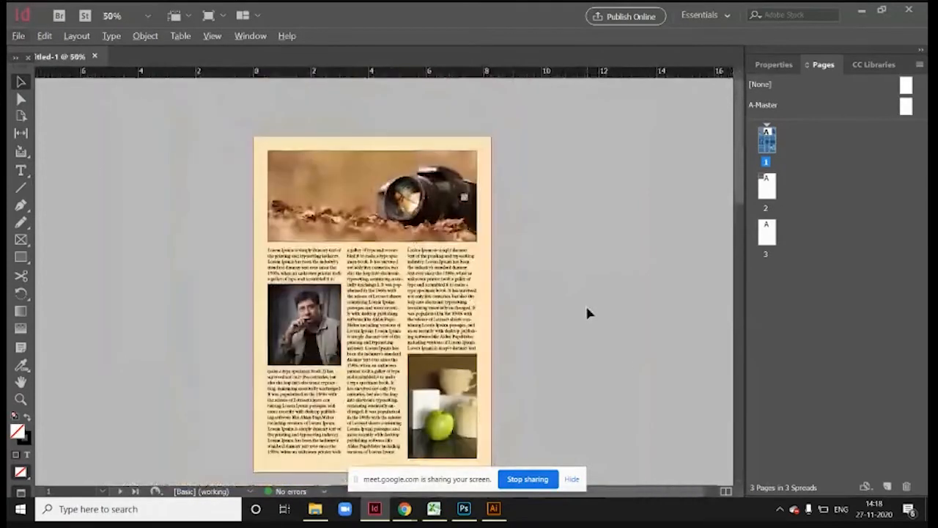
pyautogui.scroll(-1, 578, 271)
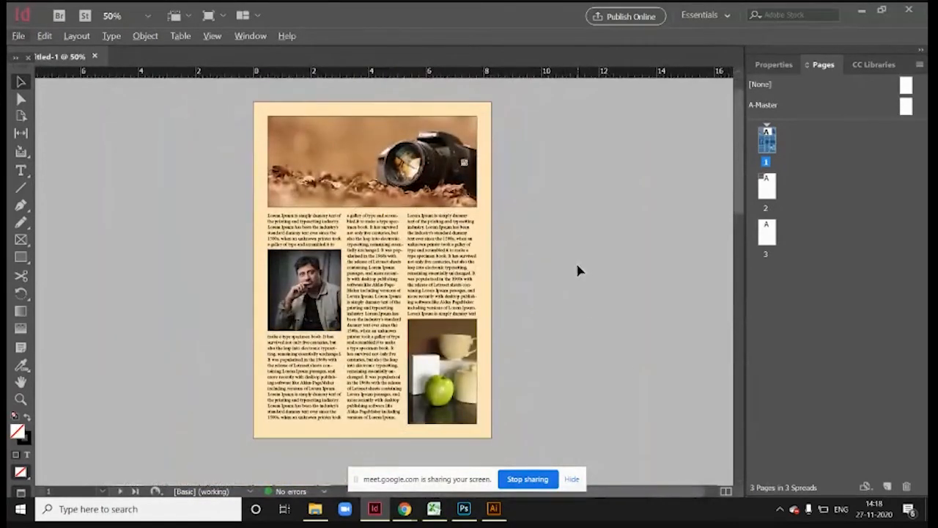
pyautogui.hotkey('alt', 'w')
pyautogui.click(571, 277)
pyautogui.press('w')
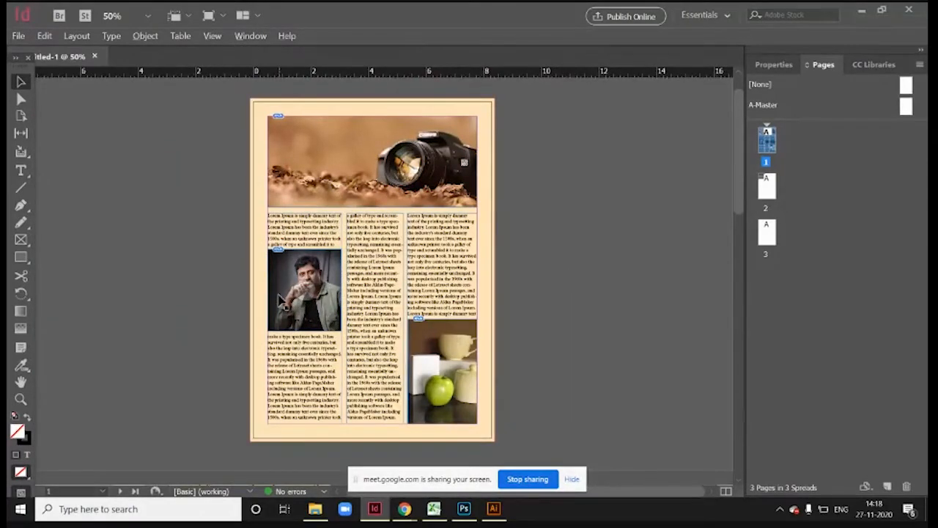
# Step: Examine how the threaded text continues from the columns on page 1 into the text frame on page 2
pyautogui.scroll(2, 279, 295)
pyautogui.scroll(-10, 546, 316)
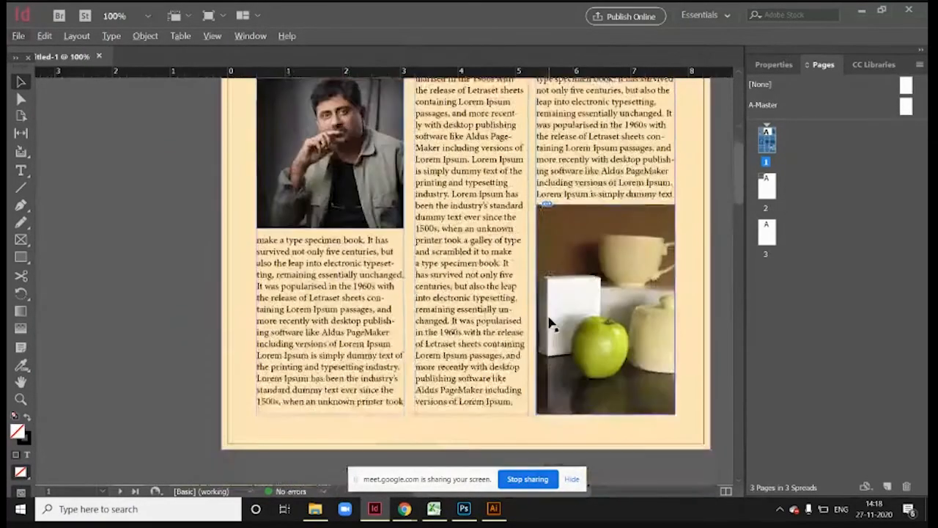
pyautogui.moveTo(353, 321); pyautogui.dragTo(360, 306)
pyautogui.hotkey('ctrl', 'z')
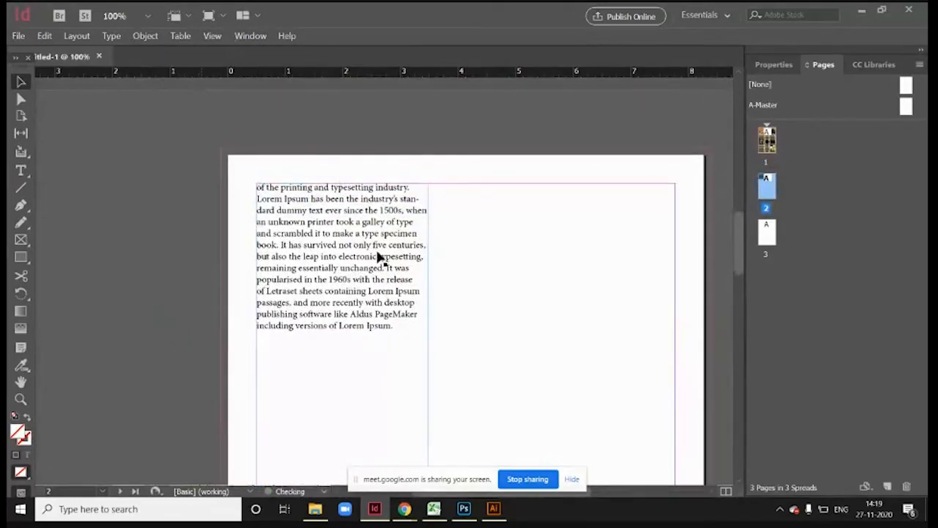
pyautogui.scroll(-3, 379, 258)
pyautogui.scroll(2, 440, 184)
pyautogui.click(360, 328)
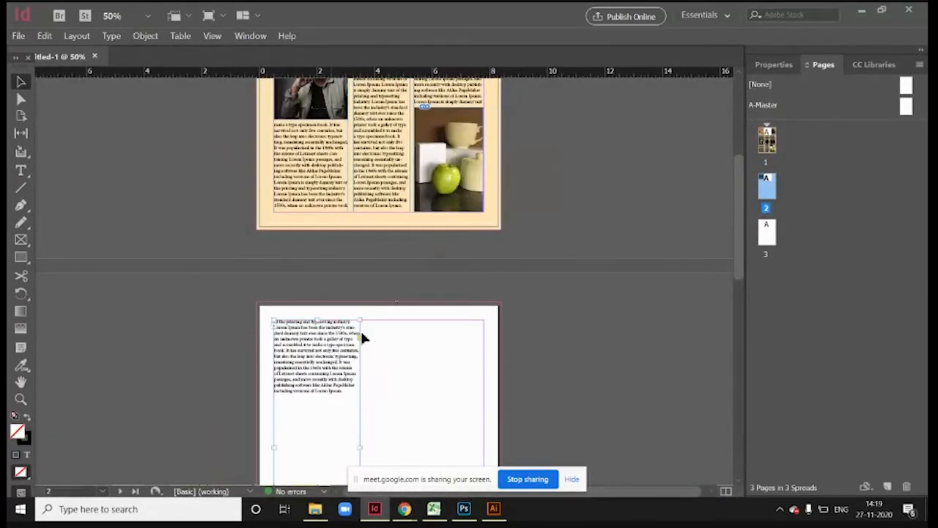
pyautogui.scroll(2, 461, 285)
pyautogui.scroll(3, 383, 283)
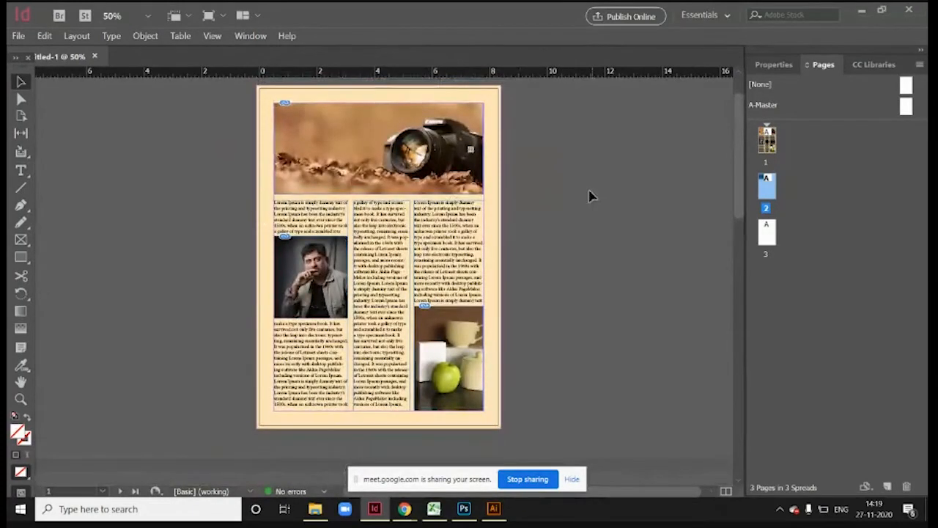
pyautogui.scroll(-5, 540, 295)
pyautogui.scroll(4, 540, 296)
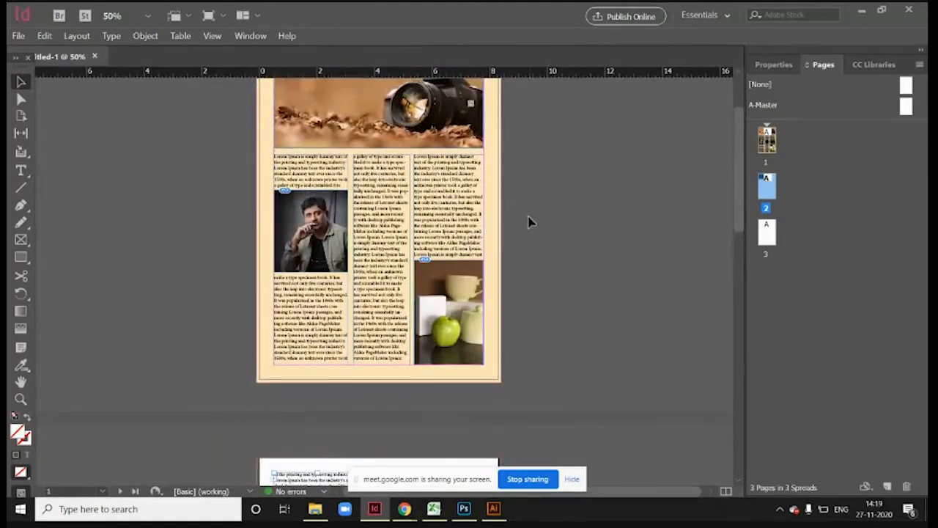
pyautogui.scroll(2, 517, 227)
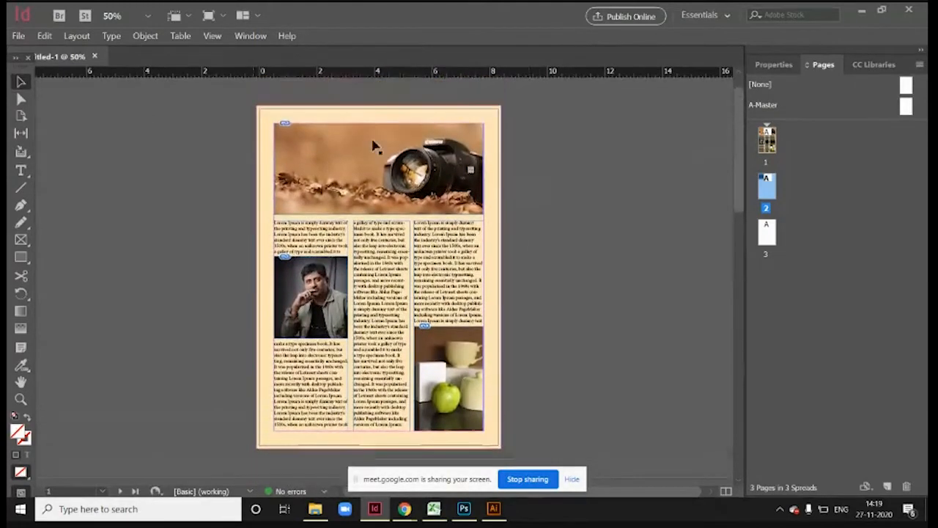
# Step: Close the current document without saving and create a new one-page portrait document, 49p7.274 by 70p1.889, with Facing Pages enabled
pyautogui.click(94, 56)
pyautogui.click(539, 274)
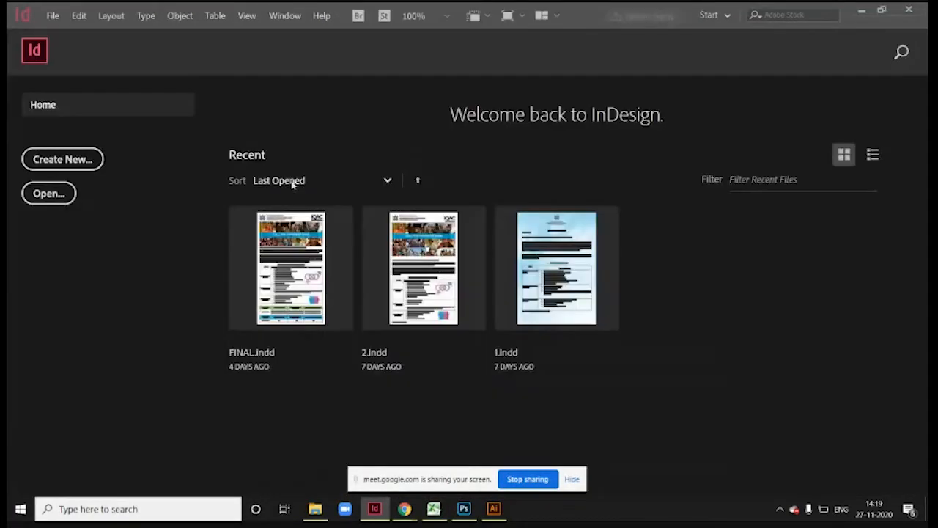
pyautogui.click(62, 159)
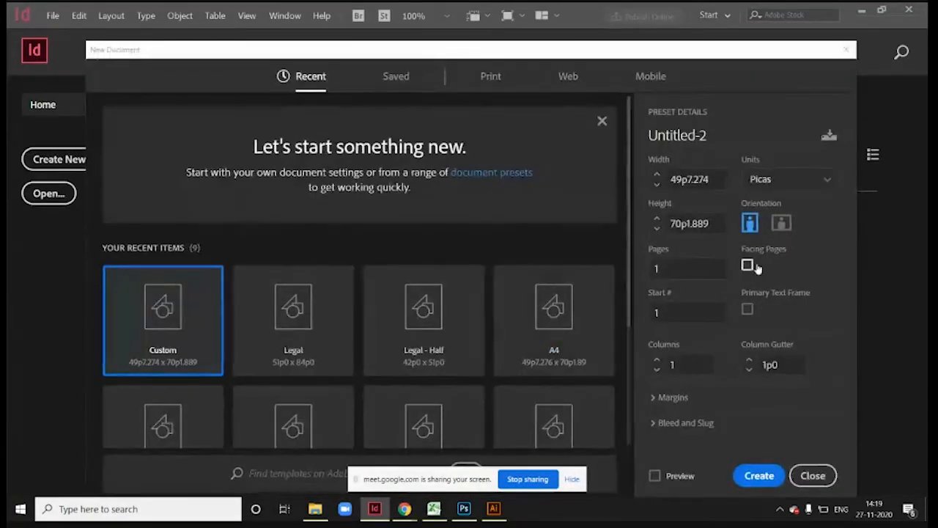
pyautogui.click(747, 266)
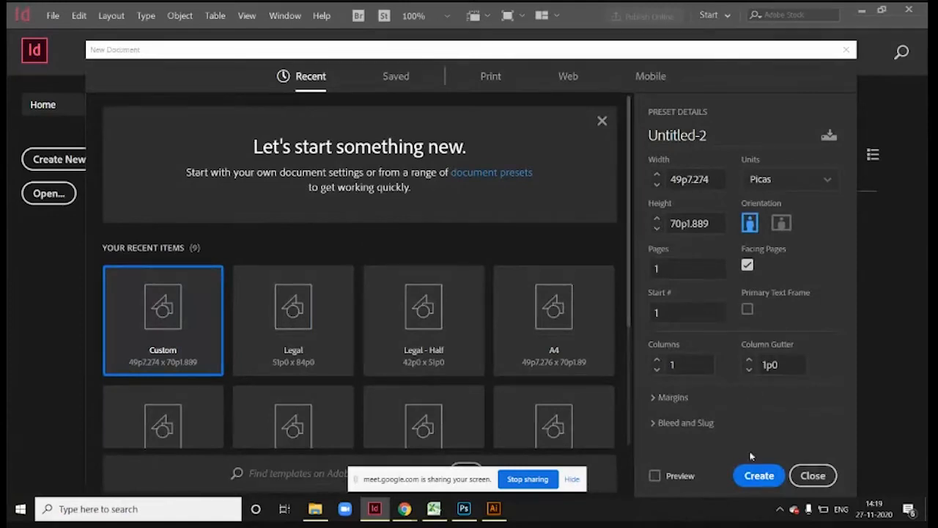
pyautogui.click(755, 473)
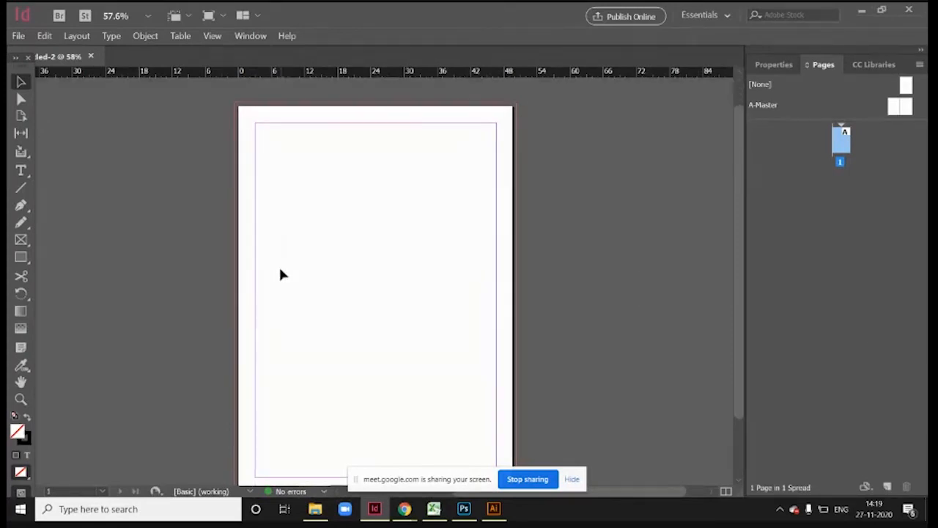
# Step: Draw a tall rectangle covering roughly the left third of the page, extending to the bleed and spanning the full height
pyautogui.hotkey('ctrl', '-')
pyautogui.click(22, 257)
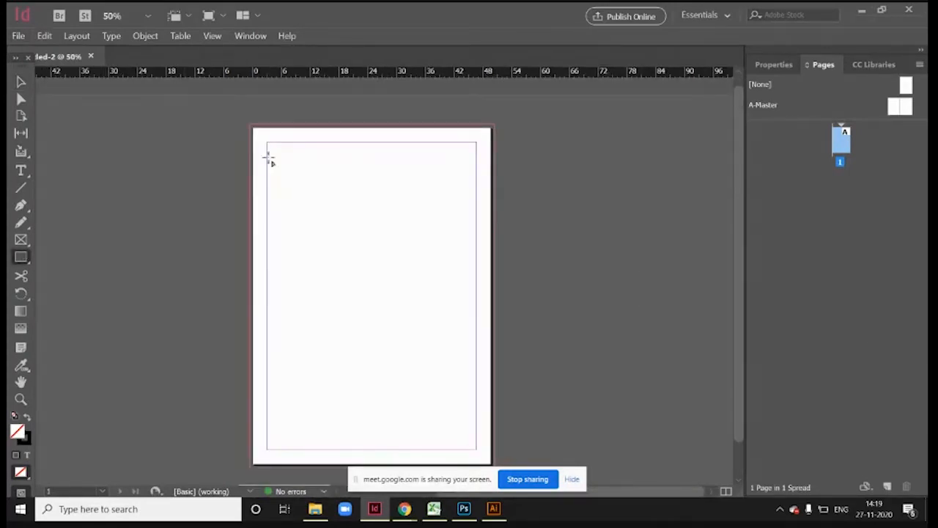
pyautogui.moveTo(253, 127); pyautogui.dragTo(340, 466)
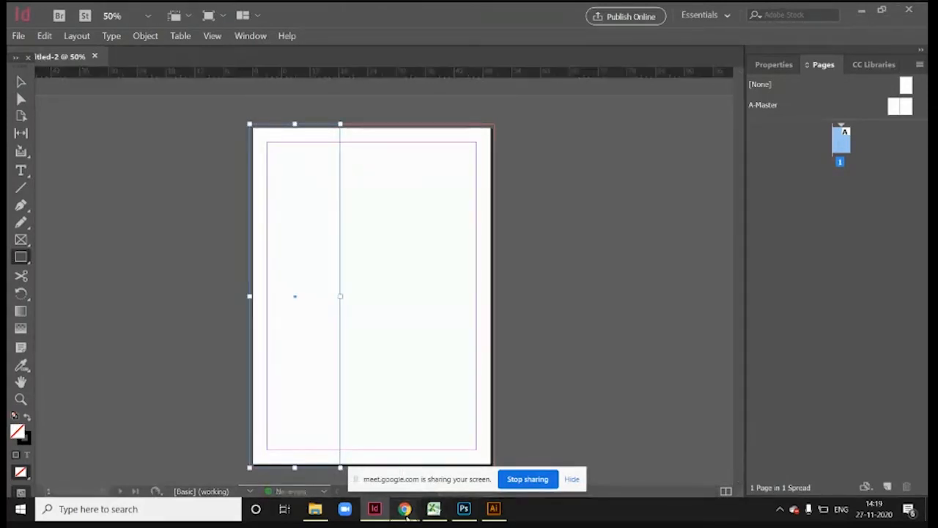
# Step: Switch to Chrome, open the National Geographic canyon photo from the photography image results, and place it in InDesign's tall rectangle
pyautogui.moveTo(408, 510)
pyautogui.click(376, 428)
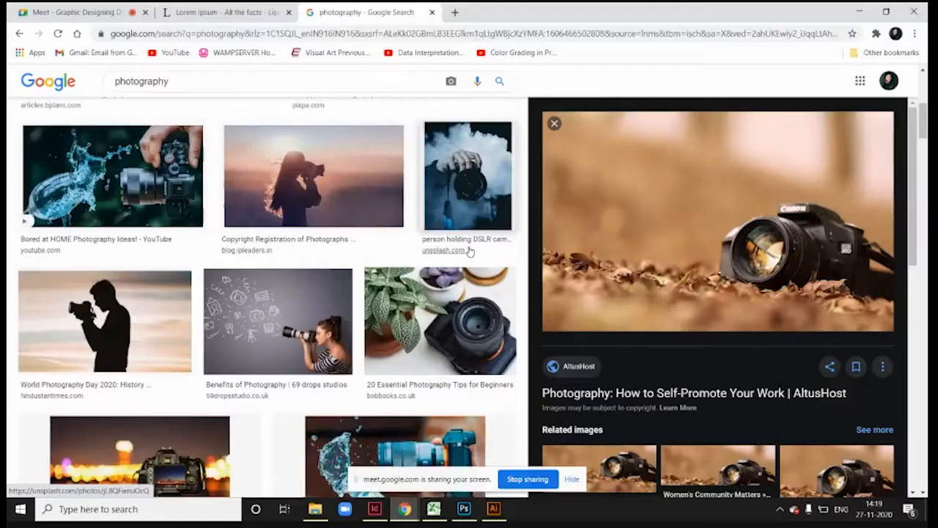
pyautogui.scroll(-5, 252, 310)
pyautogui.scroll(-10, 252, 310)
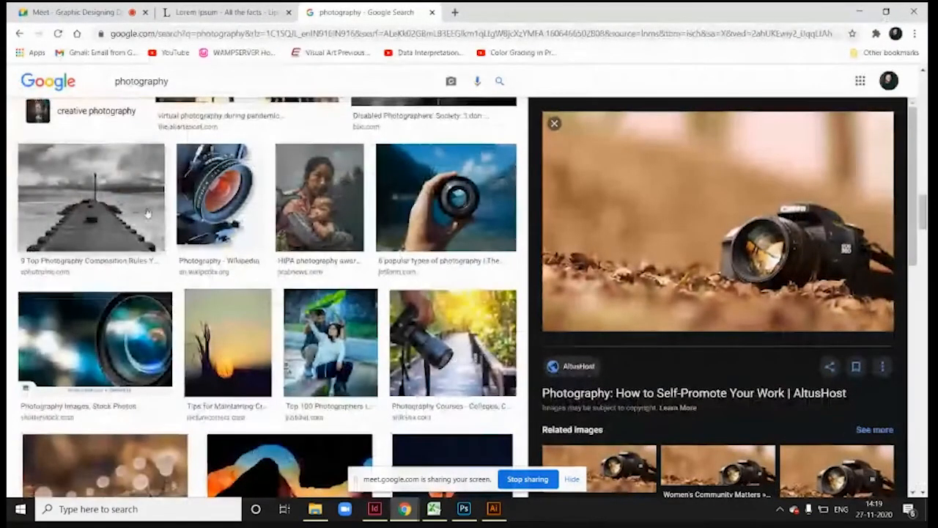
pyautogui.scroll(-3, 355, 299)
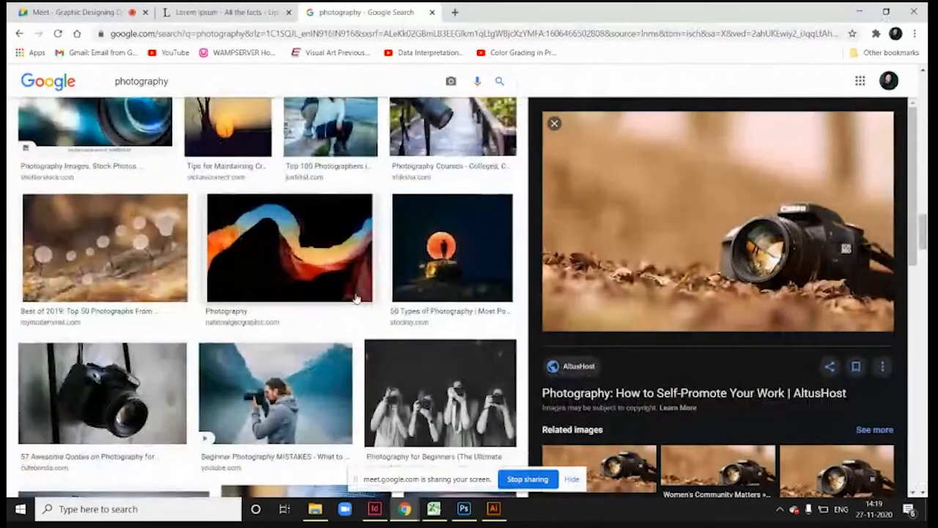
pyautogui.click(266, 264)
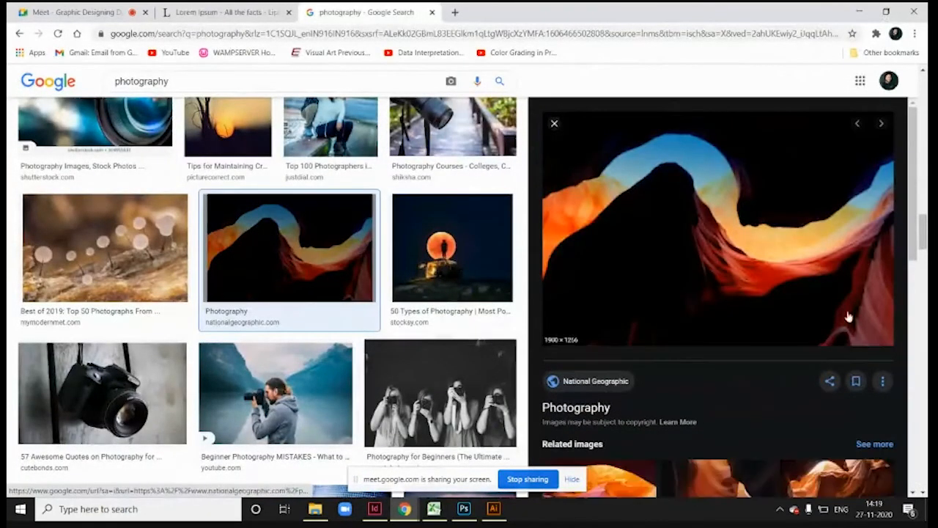
pyautogui.moveTo(736, 274); pyautogui.dragTo(307, 221)
pyautogui.press('super+d')
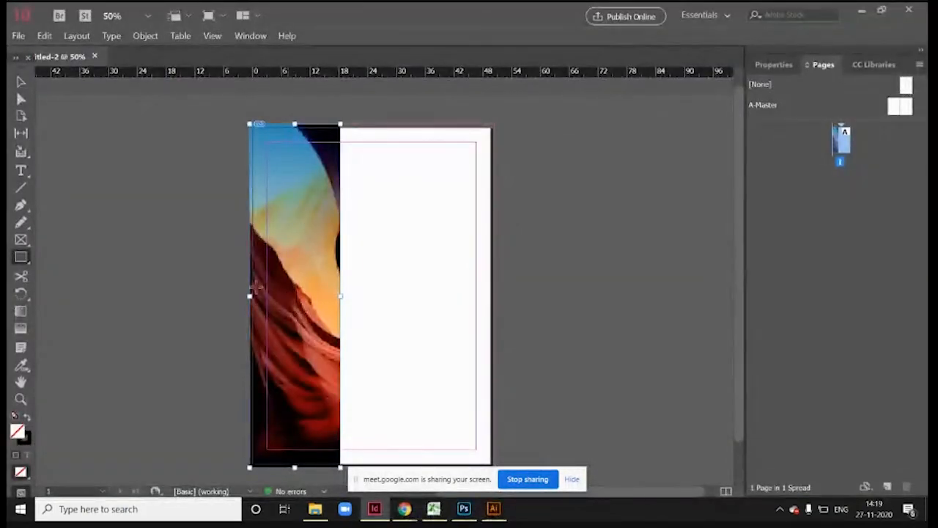
# Step: Select the canyon photo inside its frame and scale it down proportionally to about the height of the page
pyautogui.press('v')
pyautogui.moveTo(294, 294)
pyautogui.mouseDown()
pyautogui.moveTo(271, 310)
pyautogui.moveTo(293, 296)
pyautogui.mouseUp()
pyautogui.scroll(-3, 316, 329)
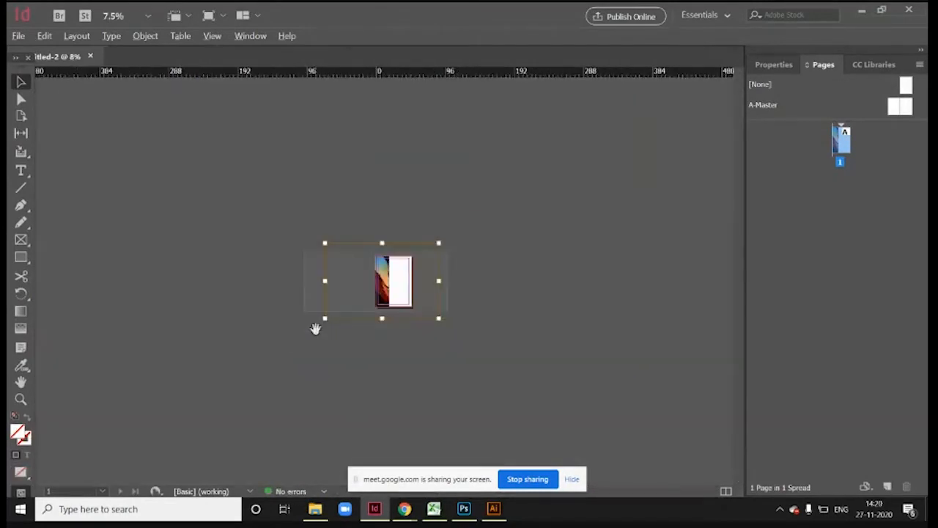
pyautogui.scroll(1, 316, 329)
pyautogui.moveTo(482, 218); pyautogui.dragTo(402, 238)
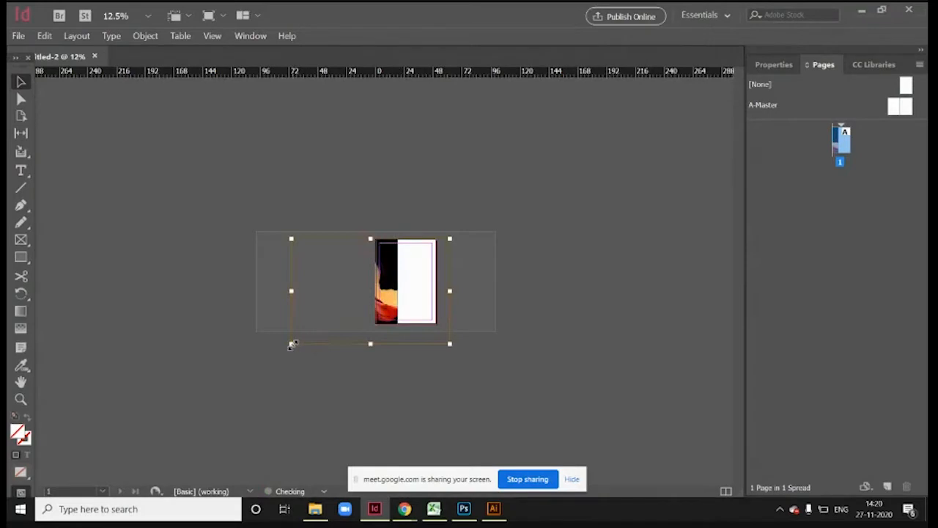
pyautogui.moveTo(291, 342); pyautogui.dragTo(321, 325)
pyautogui.scroll(2, 419, 269)
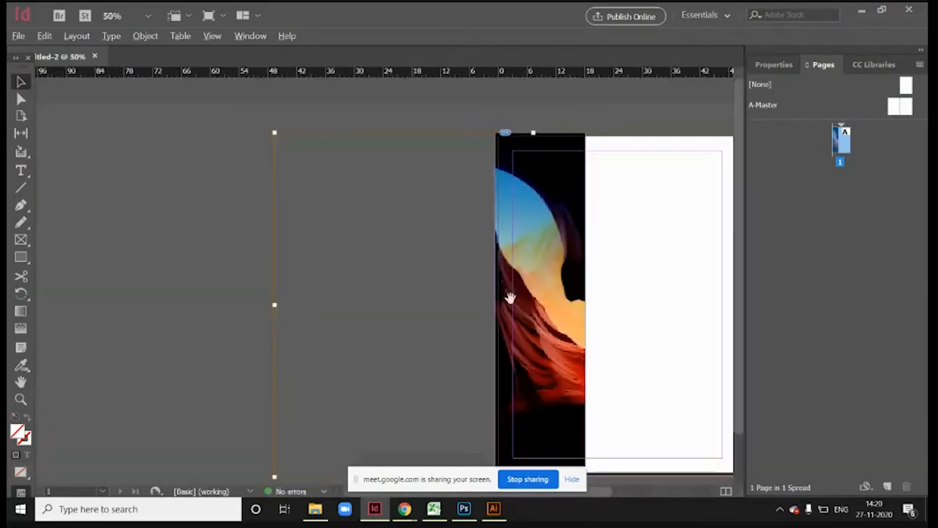
# Step: Reposition the canyon photo within its tall frame so the blue arch and the orange rock slope show
pyautogui.moveTo(550, 293); pyautogui.dragTo(499, 308)
pyautogui.scroll(-1, 516, 313)
pyautogui.moveTo(539, 264); pyautogui.dragTo(475, 258)
pyautogui.moveTo(546, 278); pyautogui.dragTo(646, 250)
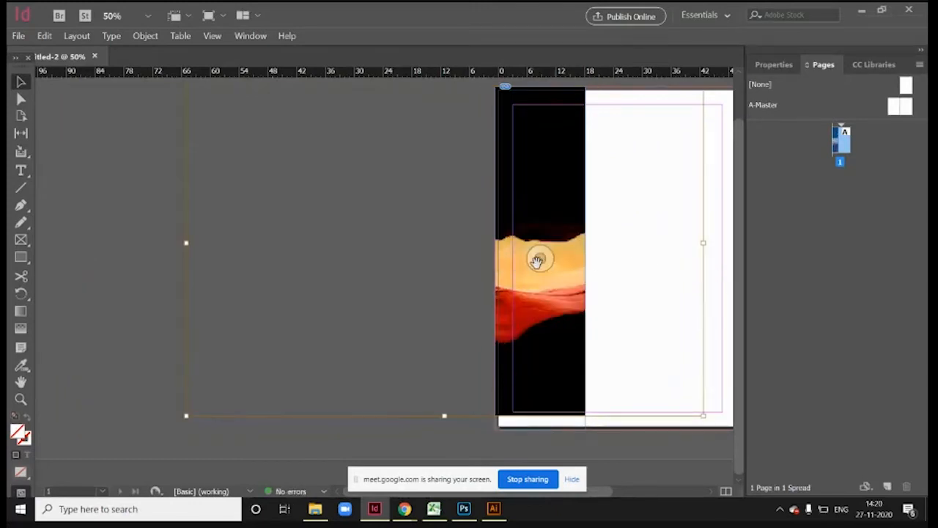
pyautogui.moveTo(540, 257); pyautogui.dragTo(635, 282)
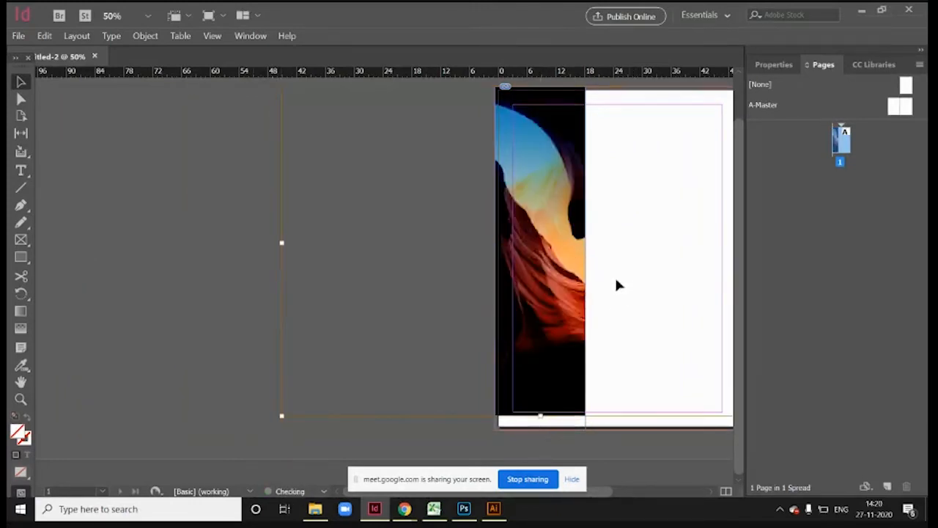
# Step: Shift the canyon photo down inside its tall frame so that it covers the strip at the page's lower edge
pyautogui.moveTo(540, 260)
pyautogui.mouseDown()
pyautogui.moveTo(546, 279)
pyautogui.moveTo(543, 272)
pyautogui.mouseUp()
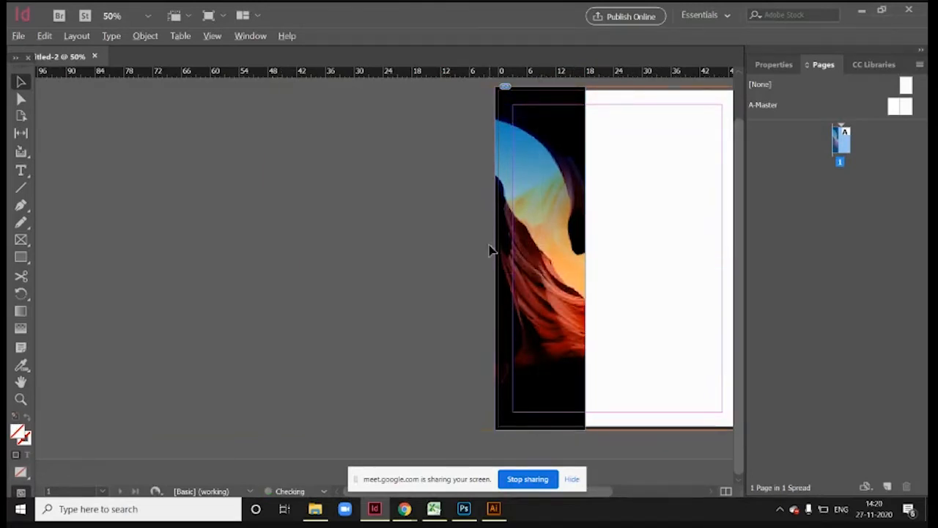
pyautogui.hotkey('ctrl', 'alt', 'shift', '0')
pyautogui.scroll(3, 433, 291)
pyautogui.moveTo(586, 221); pyautogui.dragTo(354, 176)
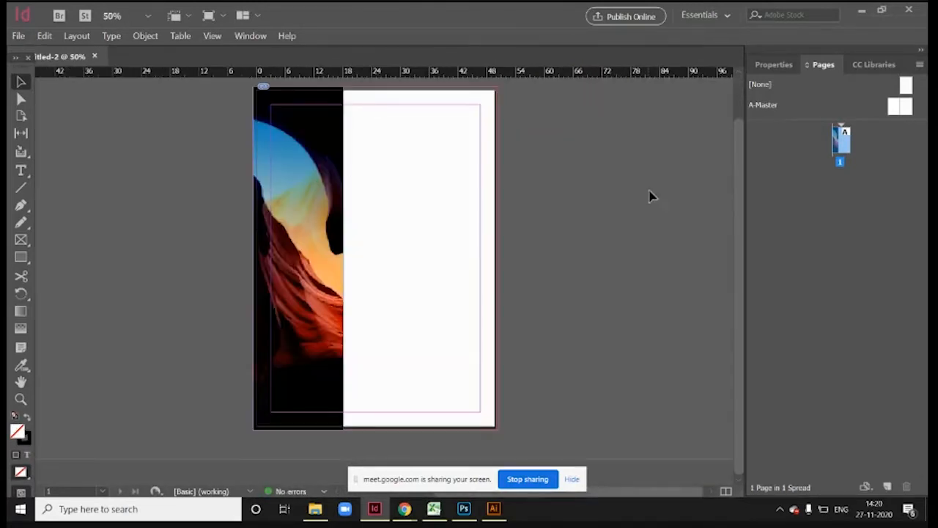
# Step: Draw a text frame in the white area beside the canyon photo and enter the heading "Beauty"
pyautogui.scroll(1, 366, 196)
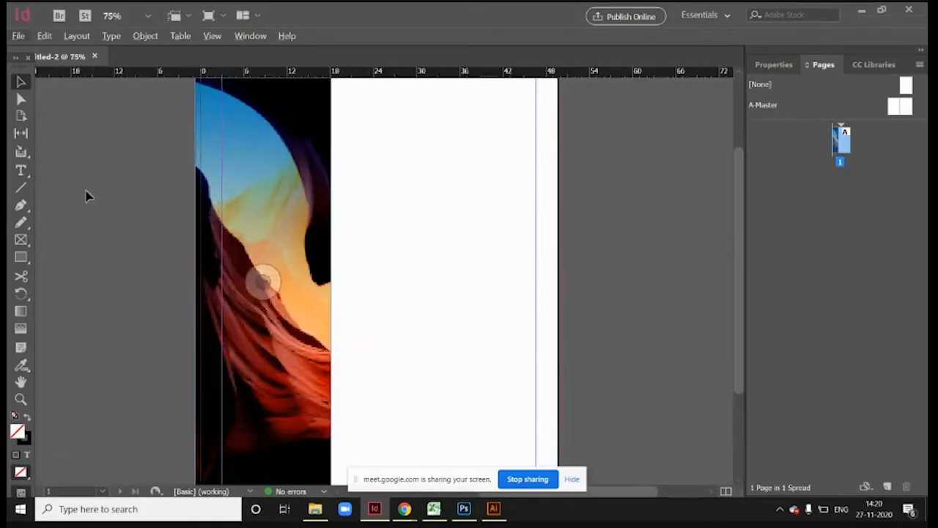
pyautogui.click(20, 170)
pyautogui.moveTo(359, 171)
pyautogui.mouseDown()
pyautogui.moveTo(457, 291)
pyautogui.moveTo(530, 337)
pyautogui.moveTo(513, 355)
pyautogui.moveTo(526, 371)
pyautogui.moveTo(535, 308)
pyautogui.mouseUp()
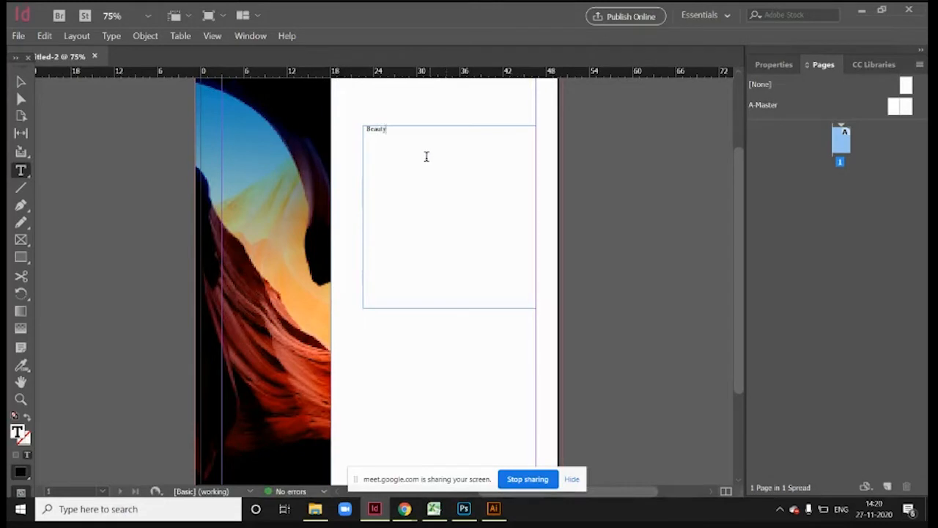
# Step: Enlarge the heading "Beauty" until it spans nearly the full width of its text frame
pyautogui.moveTo(399, 136); pyautogui.dragTo(321, 128)
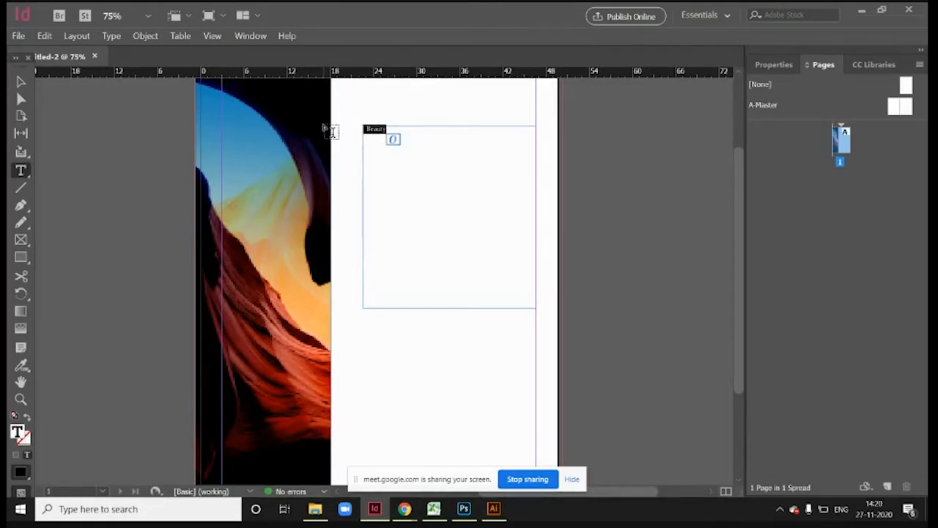
pyautogui.hotkey('ctrl', 'shift', '.')
pyautogui.hotkey('ctrl', 'shift', '.')
pyautogui.hotkey('ctrl', 'shift', '.')
pyautogui.hotkey('ctrl', 'shift', '.')
pyautogui.hotkey('ctrl', 'shift', '.')
pyautogui.hotkey('ctrl', 'shift', '.')
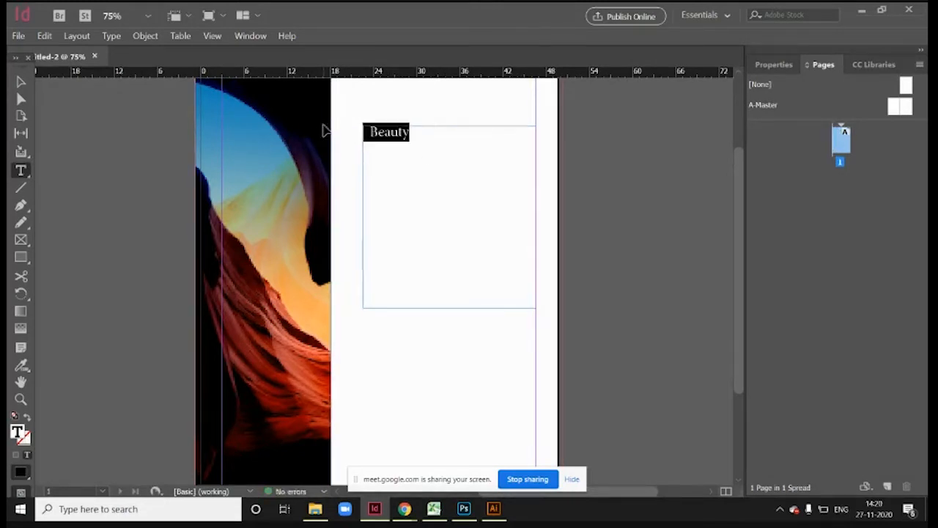
pyautogui.hotkey('ctrl', 'shift', '.')
pyautogui.hotkey('ctrl', 'shift', '.')
pyautogui.hotkey('ctrl', 'shift', '.')
pyautogui.hotkey('ctrl', 'shift', '.')
pyautogui.hotkey('ctrl', 'shift', '.')
pyautogui.hotkey('ctrl', 'shift', '.')
pyautogui.hotkey('ctrl', 'shift', ',')
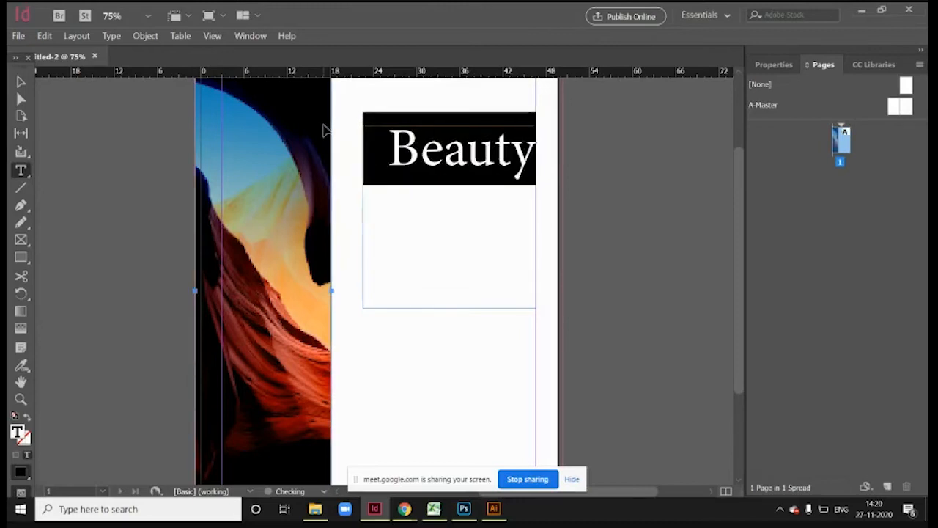
pyautogui.hotkey('ctrl', 'shift', ',')
pyautogui.hotkey('ctrl', 'shift', ',')
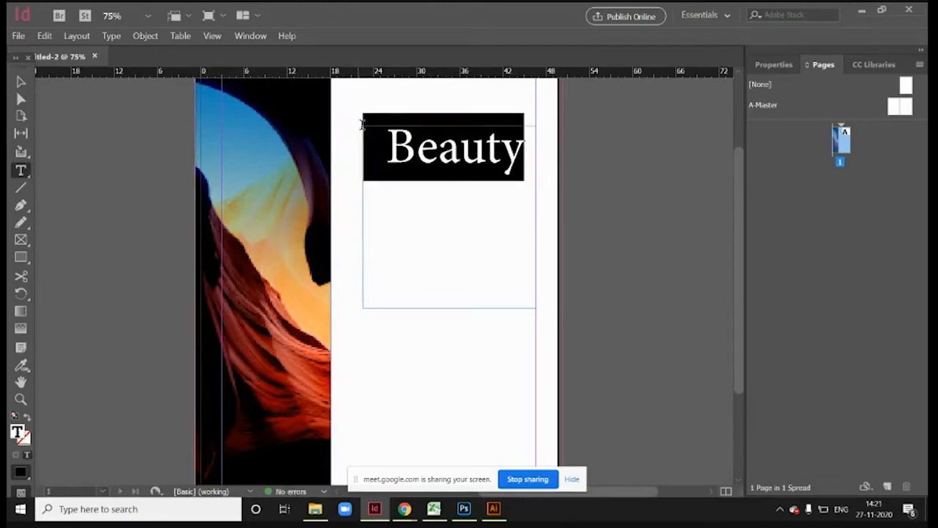
pyautogui.click(393, 152)
pyautogui.click(20, 77)
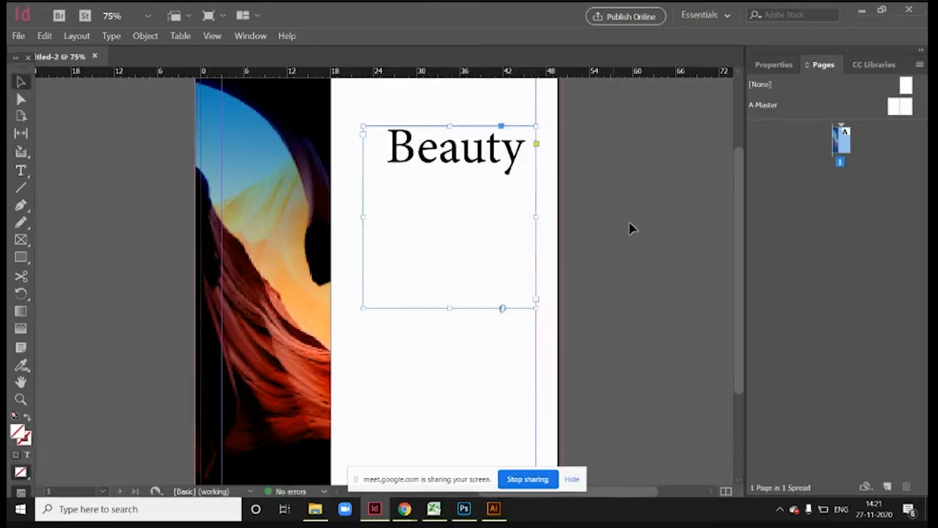
# Step: Shorten the "Beauty" text frame to fit the word's height and extend its left edge slightly toward the photo
pyautogui.click(628, 227)
pyautogui.hotkey('ctrl', '-')
pyautogui.click(423, 178)
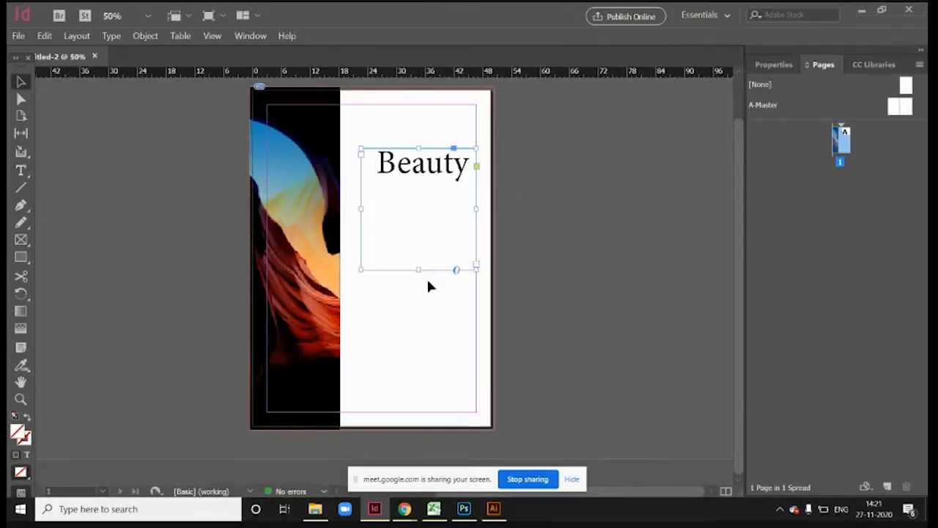
pyautogui.moveTo(422, 270); pyautogui.dragTo(421, 186)
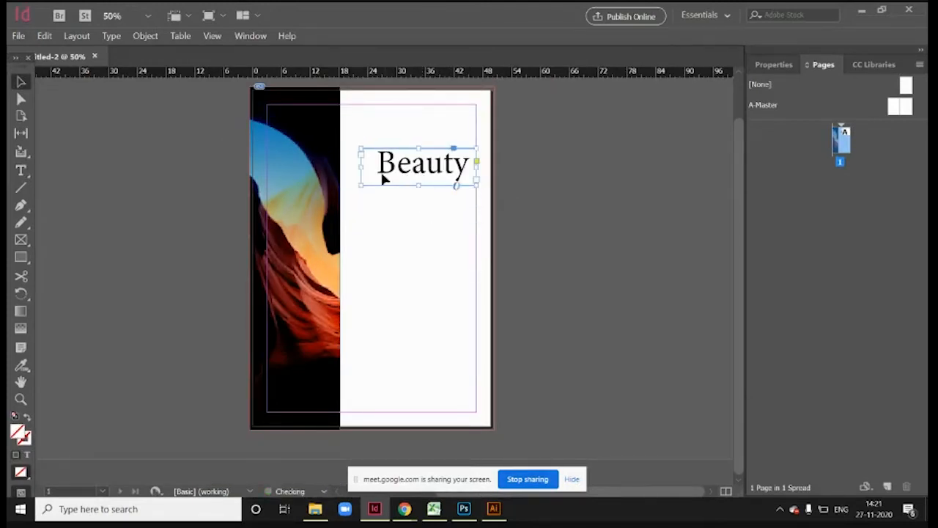
pyautogui.moveTo(361, 166)
pyautogui.mouseDown()
pyautogui.moveTo(380, 166)
pyautogui.moveTo(357, 163)
pyautogui.mouseUp()
# Step: Remove the leading space before "Beauty" so the heading starts at the frame's left edge
pyautogui.doubleClick(372, 170)
pyautogui.press('BackSpace')
pyautogui.press('Escape')
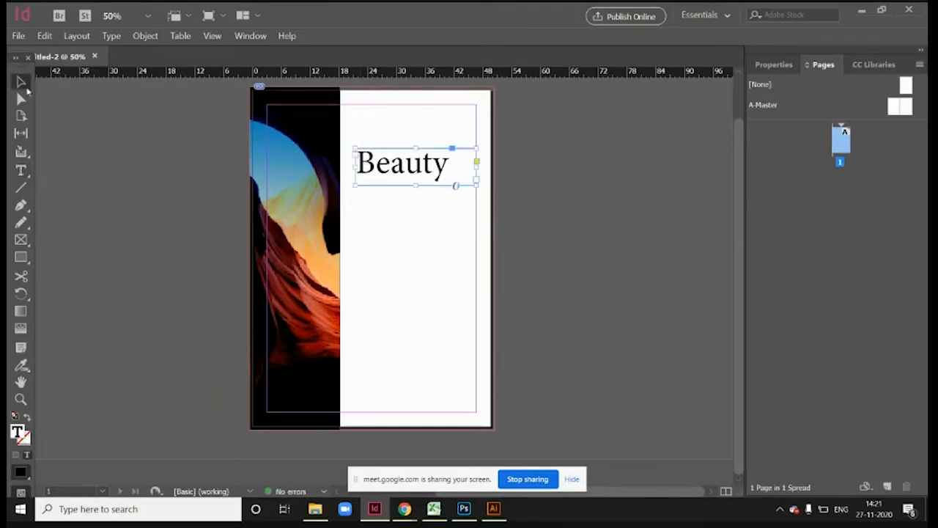
# Step: Duplicate the "Beauty" text frame directly below the original and replace the copy's text with "Curiousity"
pyautogui.click(517, 183)
pyautogui.click(396, 183)
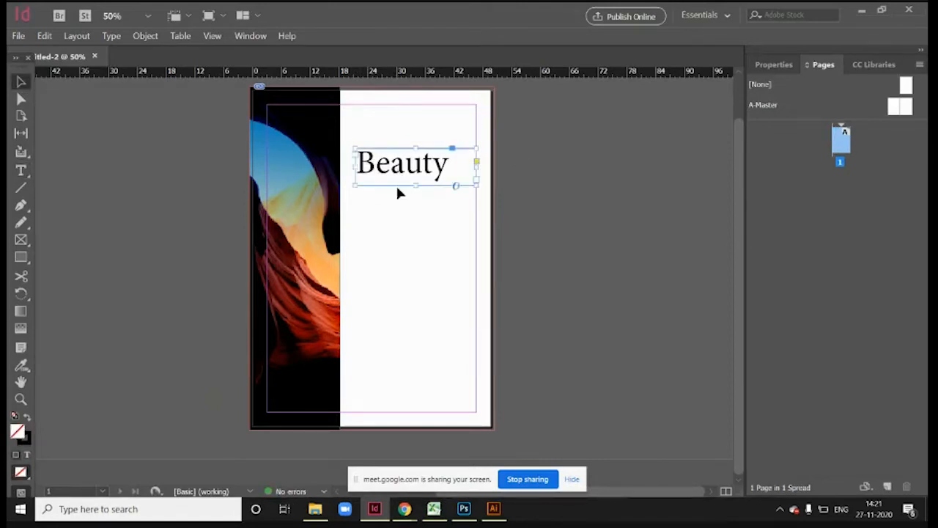
pyautogui.moveTo(398, 173); pyautogui.dragTo(398, 210)
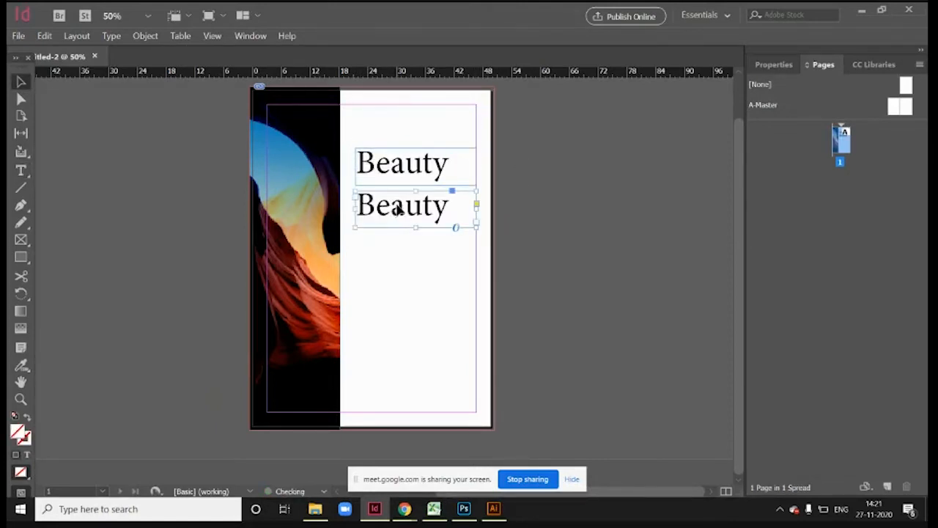
pyautogui.doubleClick(402, 209)
pyautogui.doubleClick(401, 209)
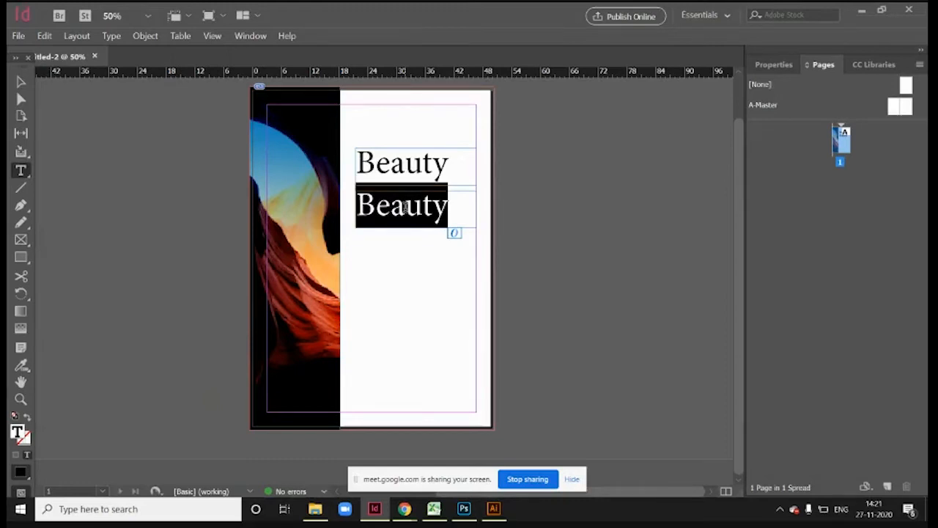
pyautogui.write('C')
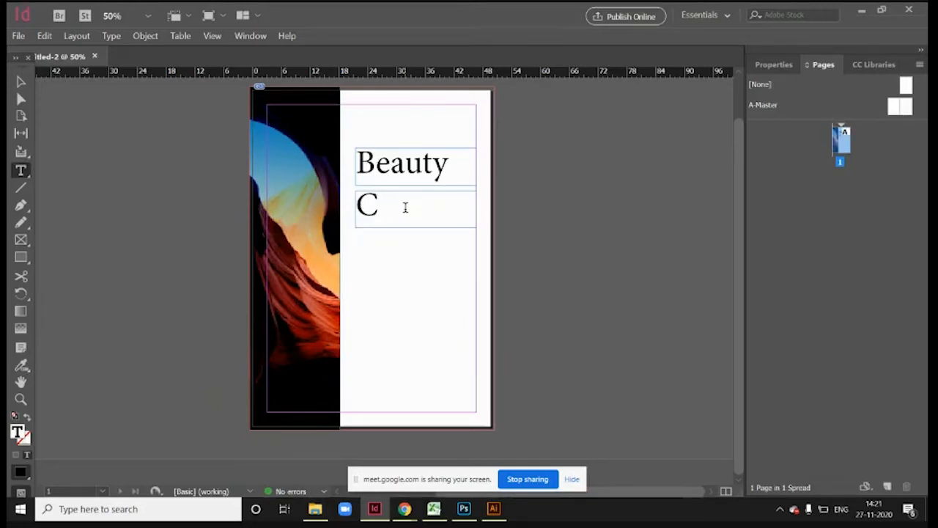
pyautogui.write('uriou')
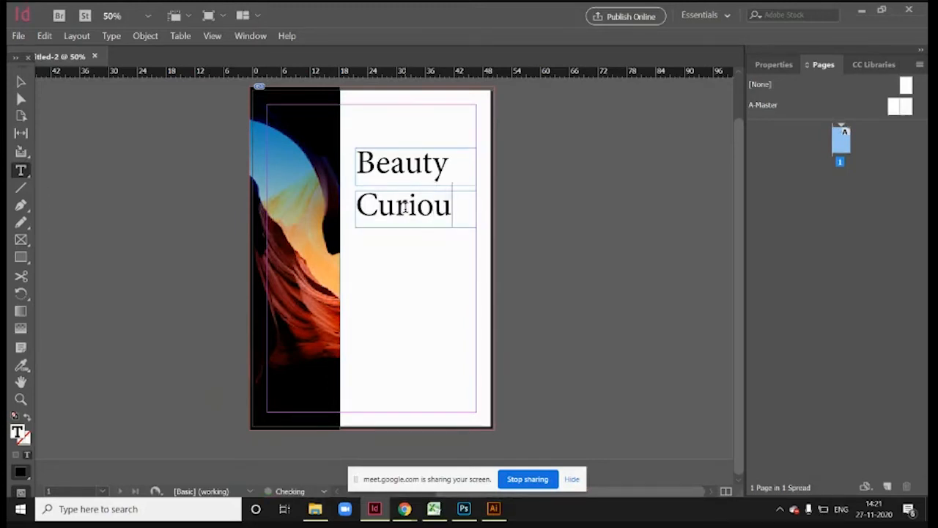
pyautogui.write('sit')
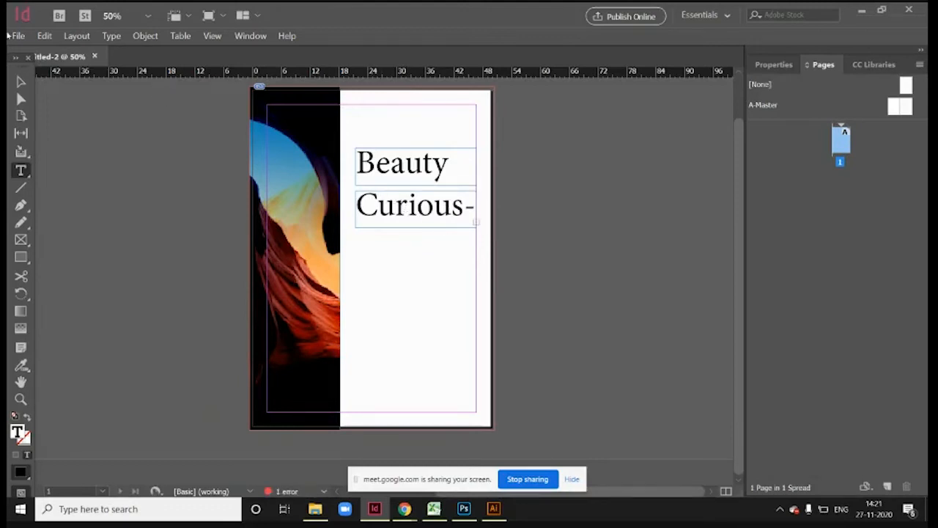
# Step: Try to shrink the "Curious" part of the second heading until the whole word fits in its frame
pyautogui.doubleClick(392, 209)
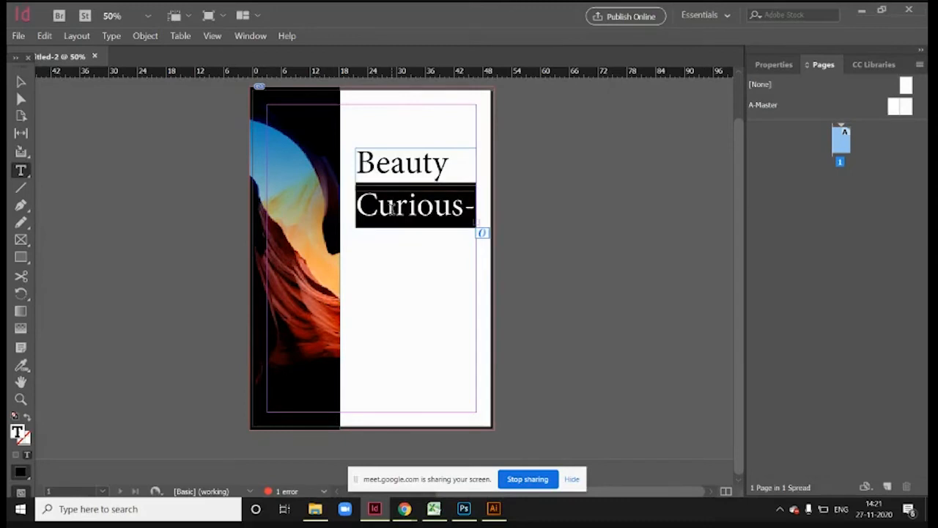
pyautogui.hotkey('ctrl', 'shift', ',')
pyautogui.hotkey('ctrl', 'shift', ',')
pyautogui.hotkey('ctrl', 'shift', ',')
pyautogui.hotkey('ctrl', 'shift', ',')
pyautogui.hotkey('ctrl', 'shift', ',')
pyautogui.hotkey('ctrl', 'shift', ',')
pyautogui.hotkey('ctrl', 'shift', ',')
pyautogui.hotkey('ctrl', 'shift', ',')
pyautogui.hotkey('ctrl', 'shift', ',')
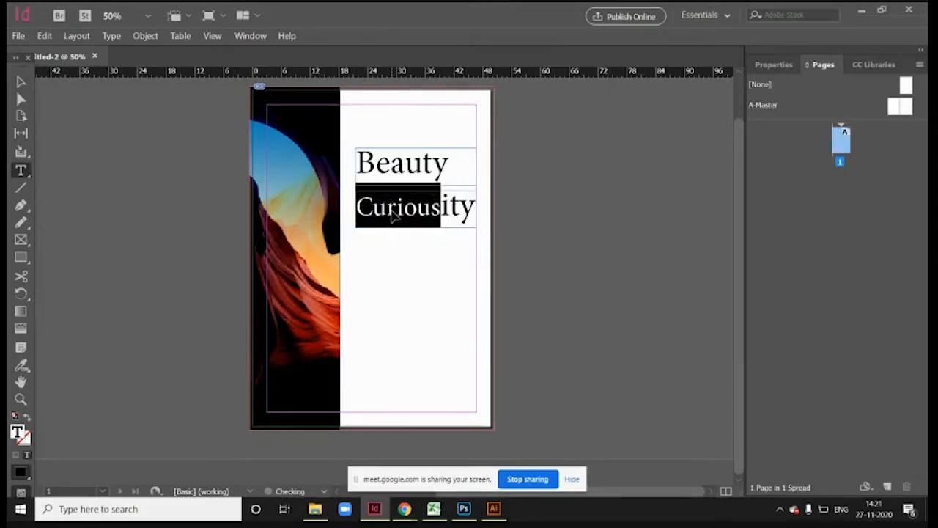
pyautogui.hotkey('ctrl', 'shift', ',')
pyautogui.hotkey('ctrl', 'shift', ',')
pyautogui.hotkey('ctrl', 'shift', ',')
pyautogui.hotkey('ctrl', 'shift', ',')
pyautogui.hotkey('ctrl', 'shift', ',')
pyautogui.hotkey('ctrl', 'shift', ',')
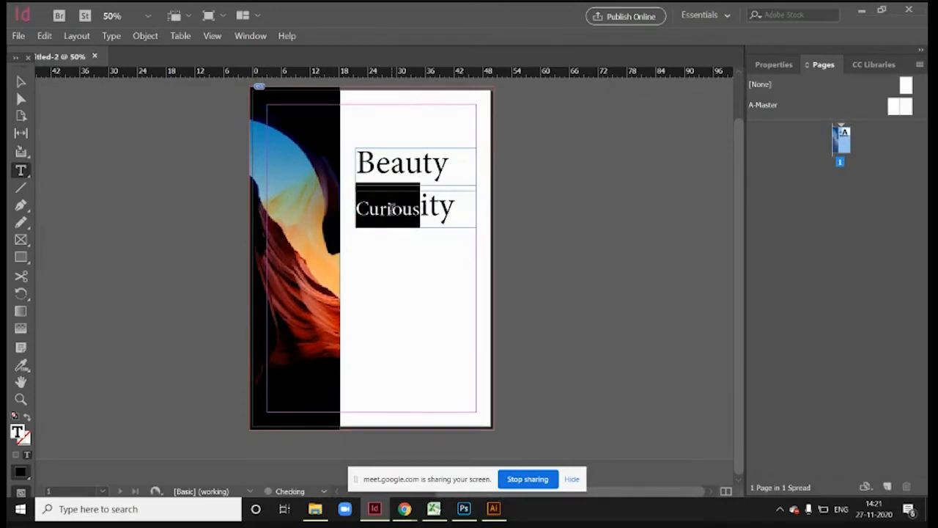
# Step: Select the entire word "Curiousity" and set its font size to 30 pt
pyautogui.scroll(1, 392, 209)
pyautogui.doubleClick(436, 238)
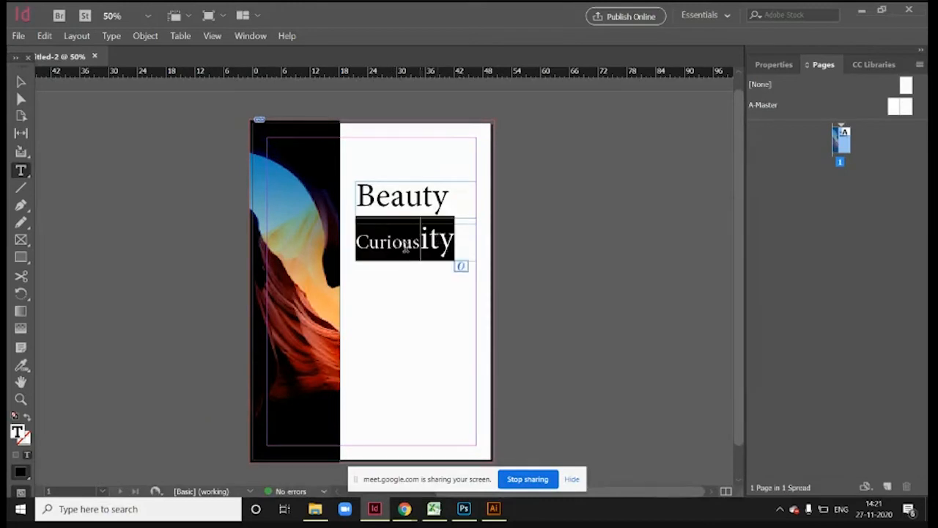
pyautogui.click(774, 64)
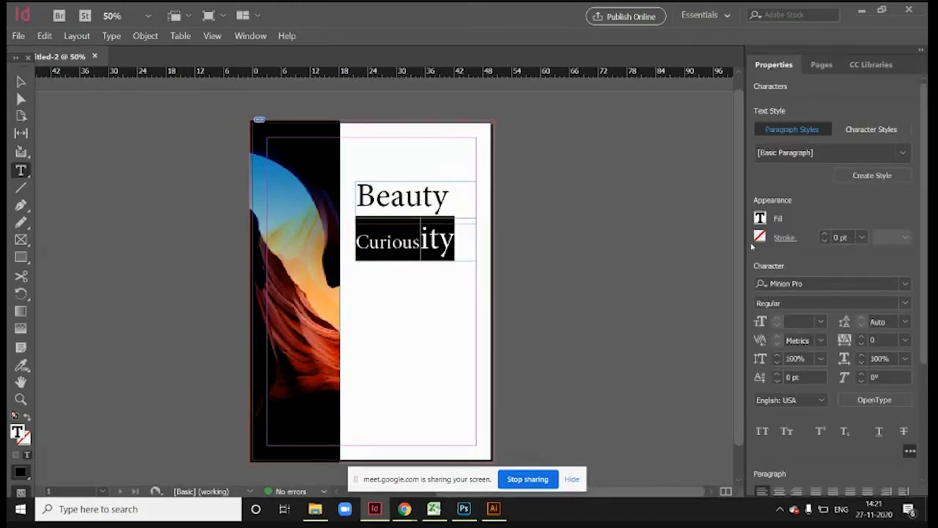
pyautogui.click(823, 321)
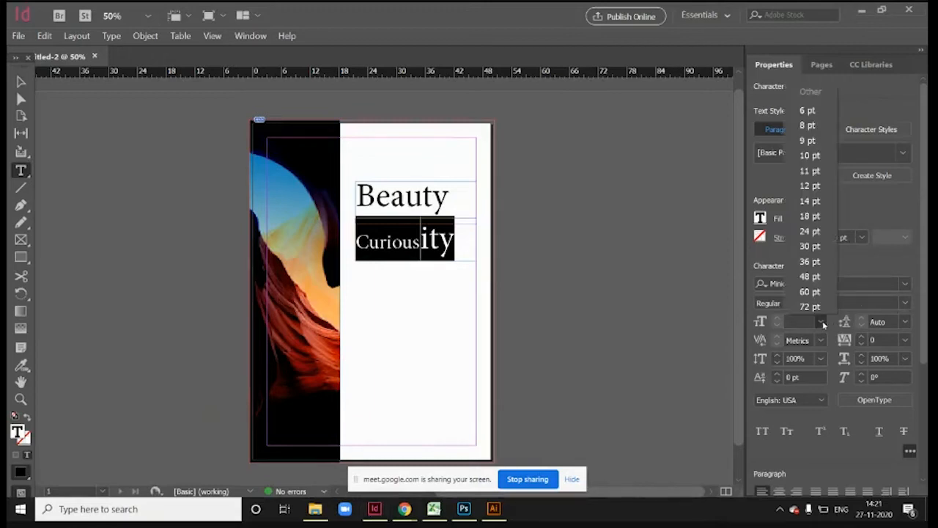
pyautogui.click(807, 170)
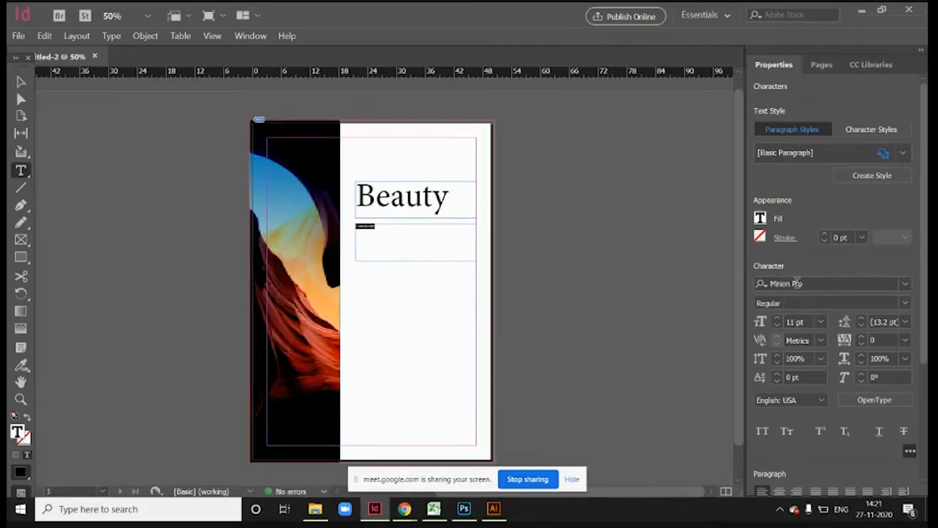
pyautogui.click(821, 321)
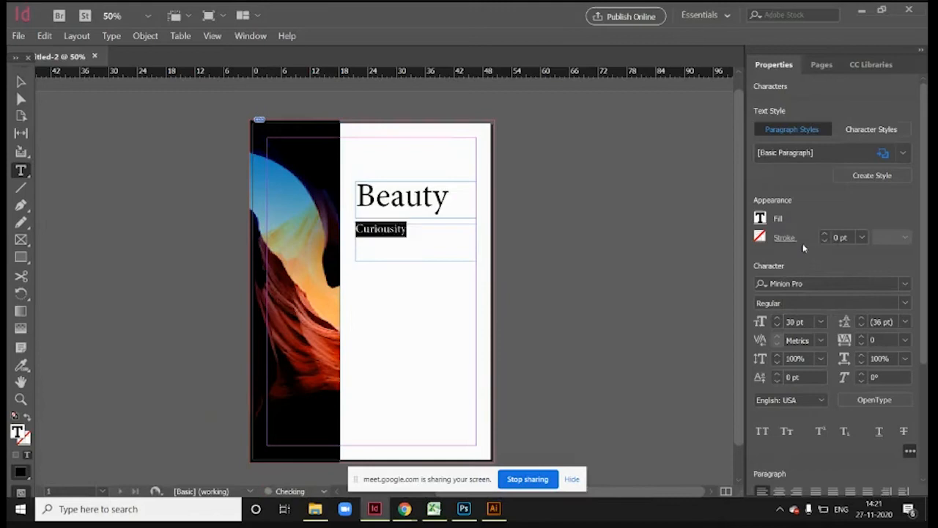
pyautogui.click(453, 261)
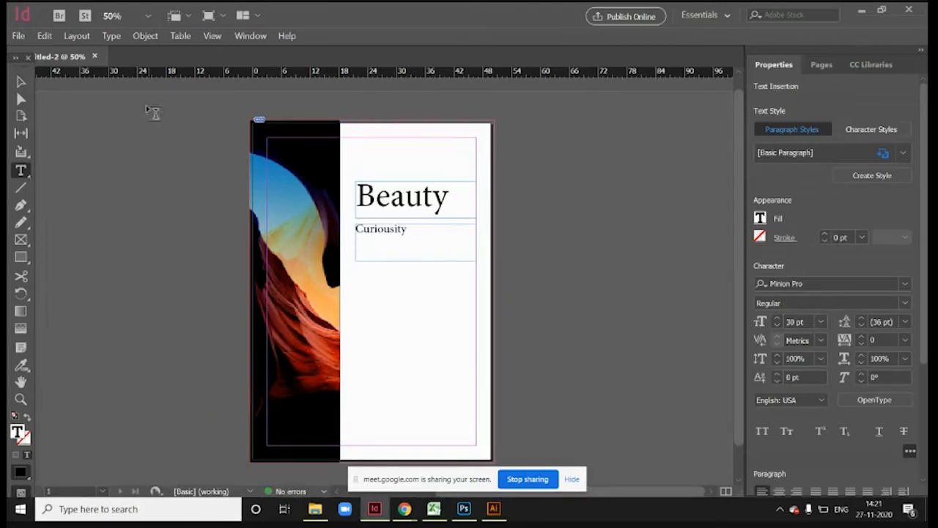
# Step: Move the "Curiousity" text frame up so that it sits directly against the underside of the "Beauty" frame
pyautogui.click(21, 82)
pyautogui.click(374, 288)
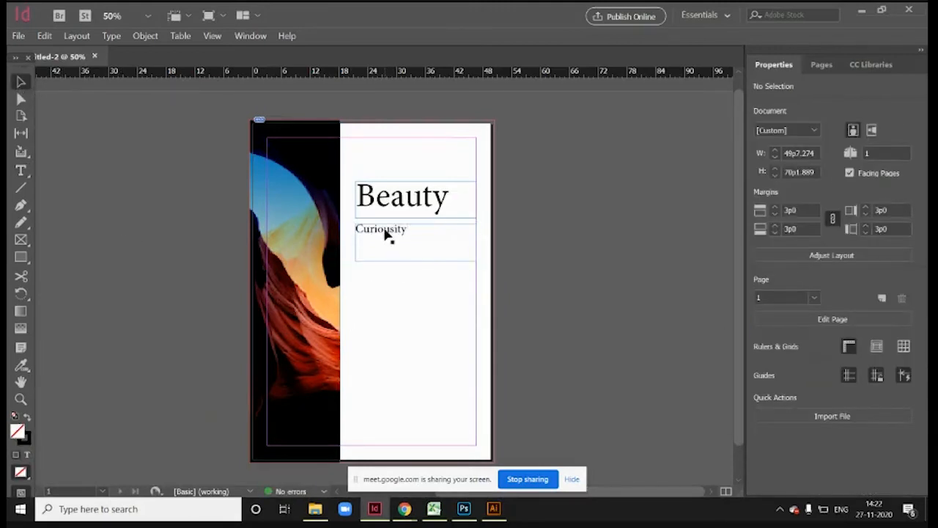
pyautogui.moveTo(385, 236); pyautogui.dragTo(385, 231)
pyautogui.click(570, 237)
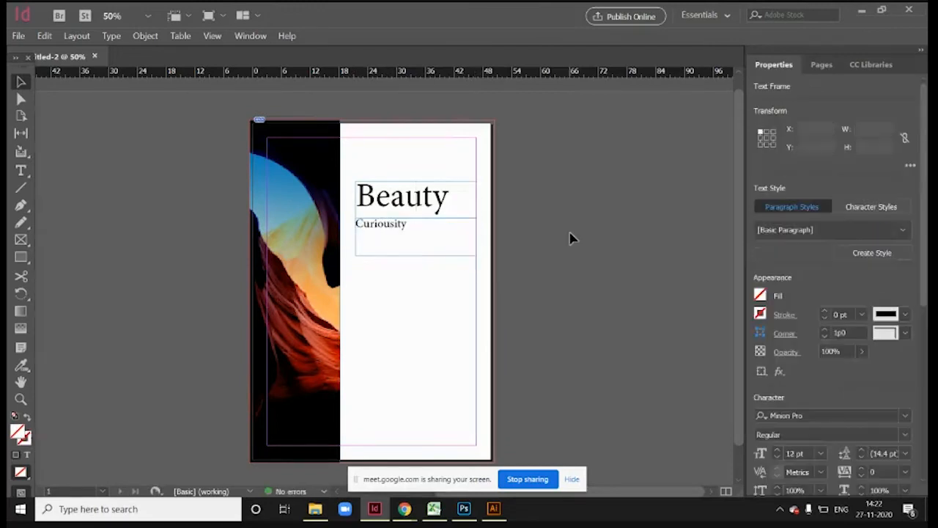
# Step: Check the page layout in Preview mode, without guides and frame edges, and return to the normal view
pyautogui.press('w')
pyautogui.press('w')
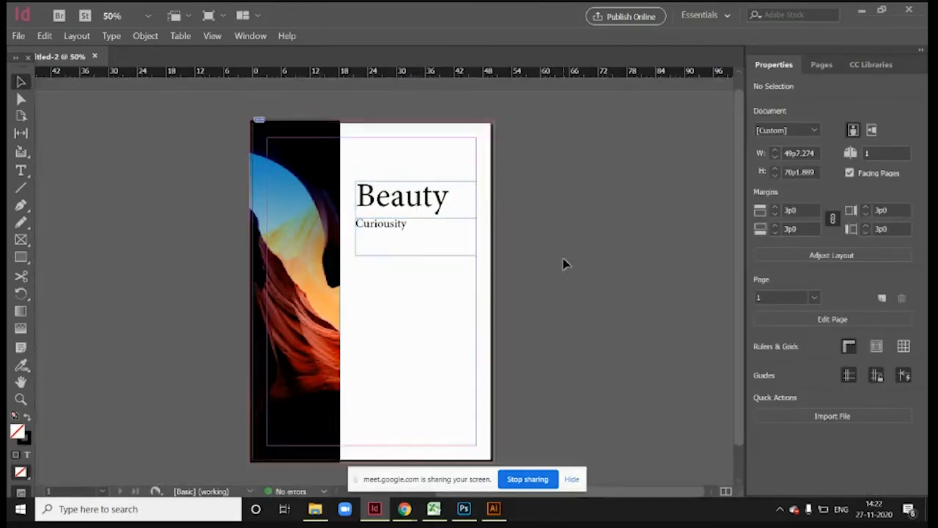
pyautogui.press('w')
pyautogui.press('w')
pyautogui.press('space')
pyautogui.moveTo(550, 254); pyautogui.dragTo(450, 268)
pyautogui.moveTo(610, 255); pyautogui.dragTo(365, 218)
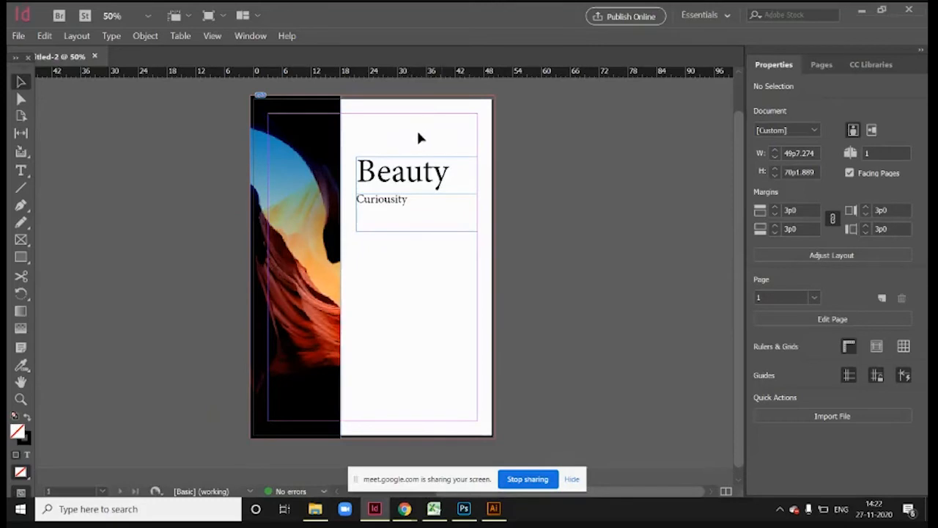
# Step: Add a second page to the document after page 1
pyautogui.click(821, 65)
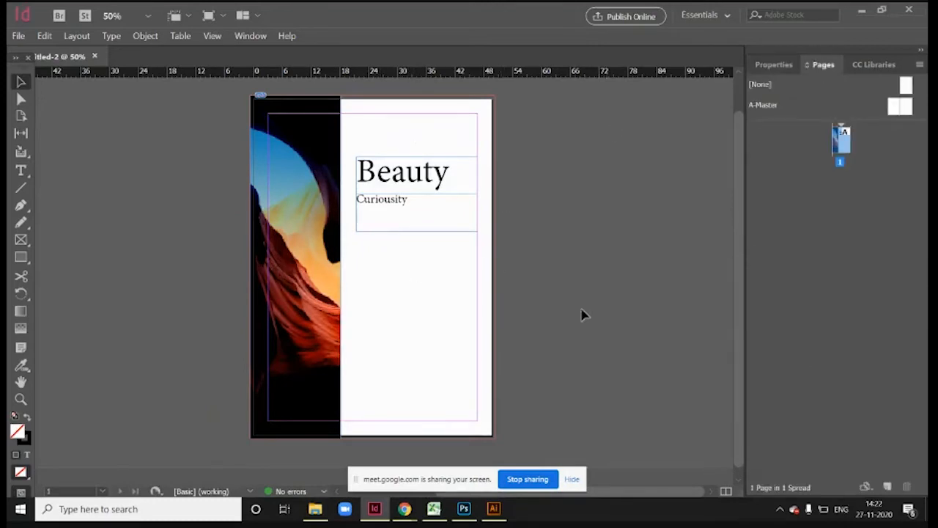
pyautogui.scroll(-1, 527, 211)
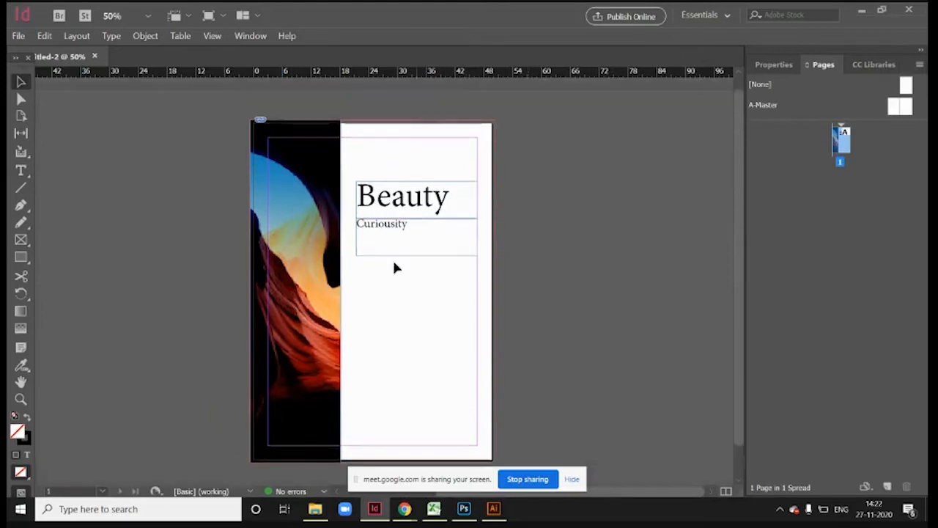
pyautogui.scroll(3, 352, 323)
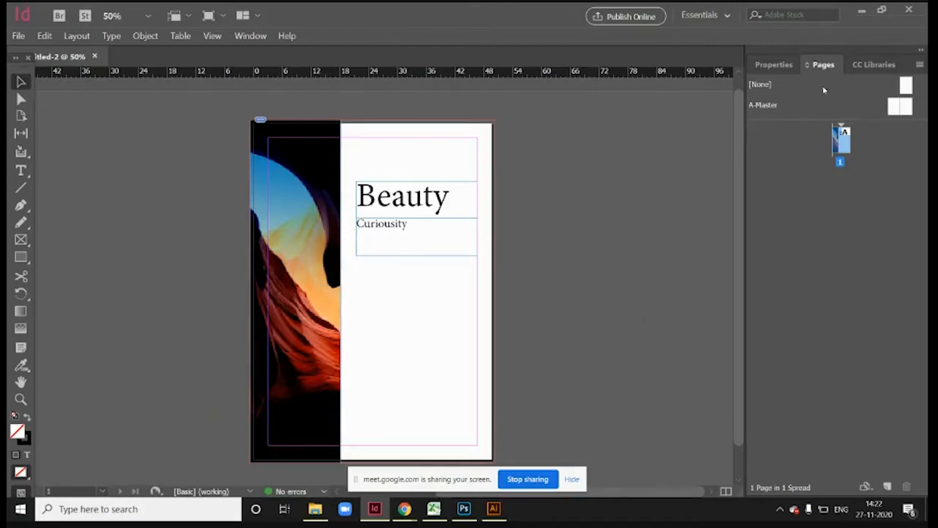
pyautogui.click(887, 488)
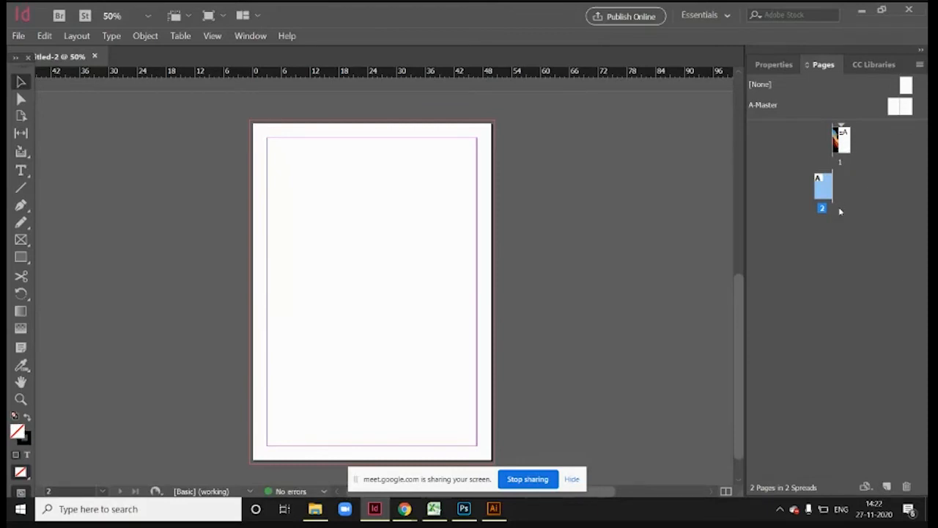
# Step: Add four more pages after page 2, extending the document through page 6
pyautogui.click(886, 487)
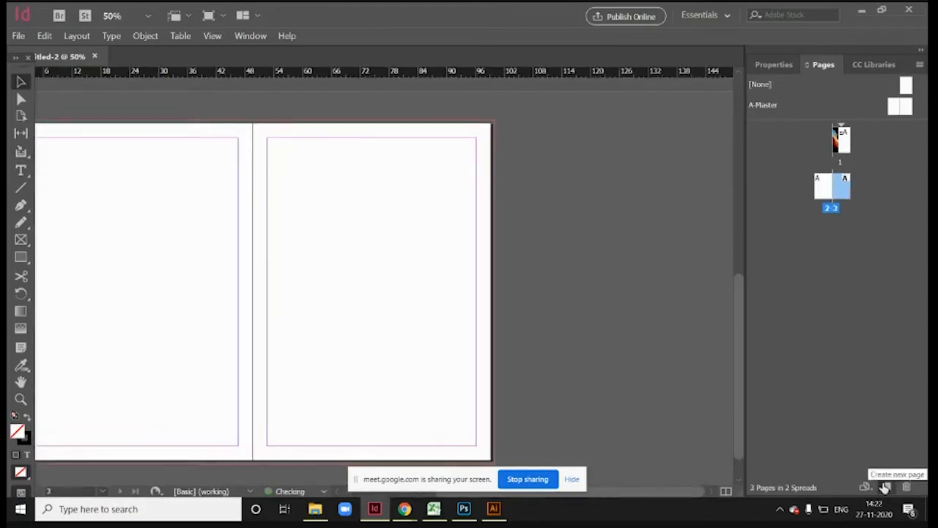
pyautogui.click(886, 487)
pyautogui.click(886, 487)
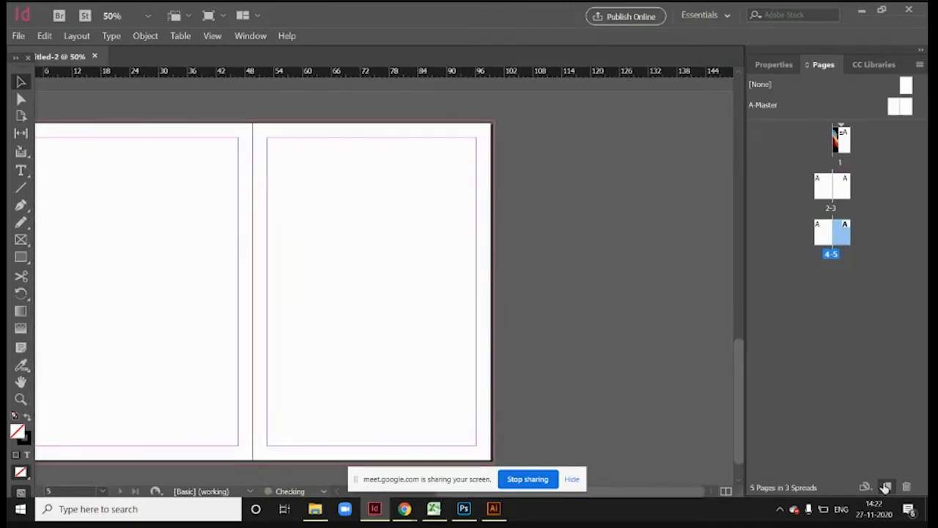
pyautogui.click(886, 487)
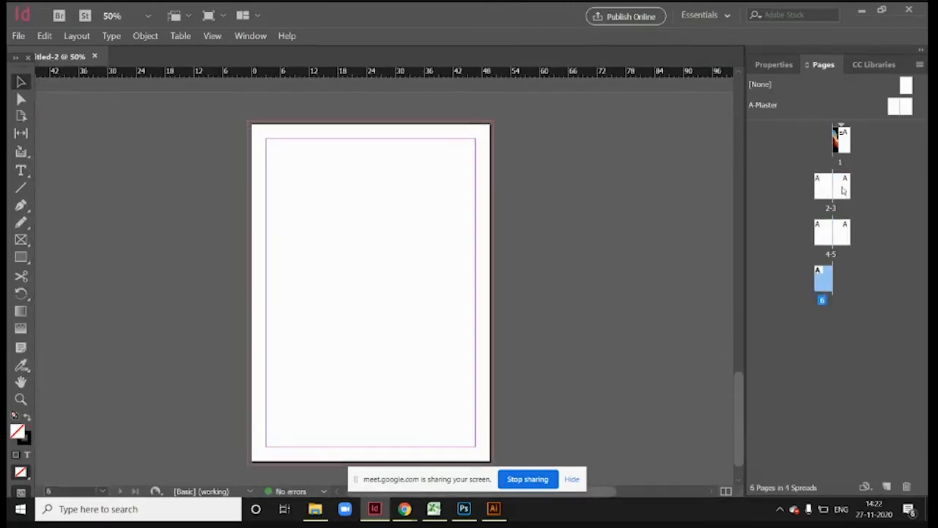
# Step: Examine how the document's pages are arranged, from the cover on page 1 through the facing spreads to page 6
pyautogui.scroll(-3, 449, 224)
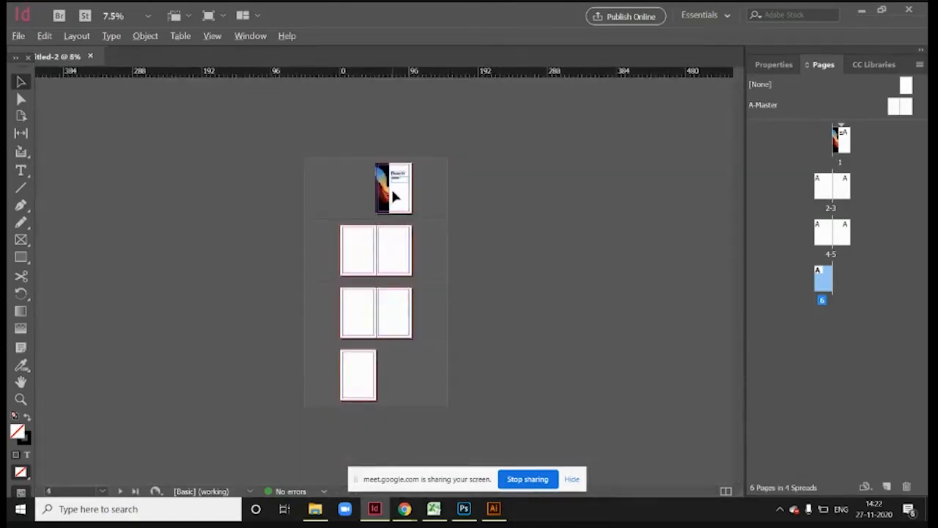
pyautogui.scroll(1, 392, 196)
pyautogui.scroll(3, 362, 161)
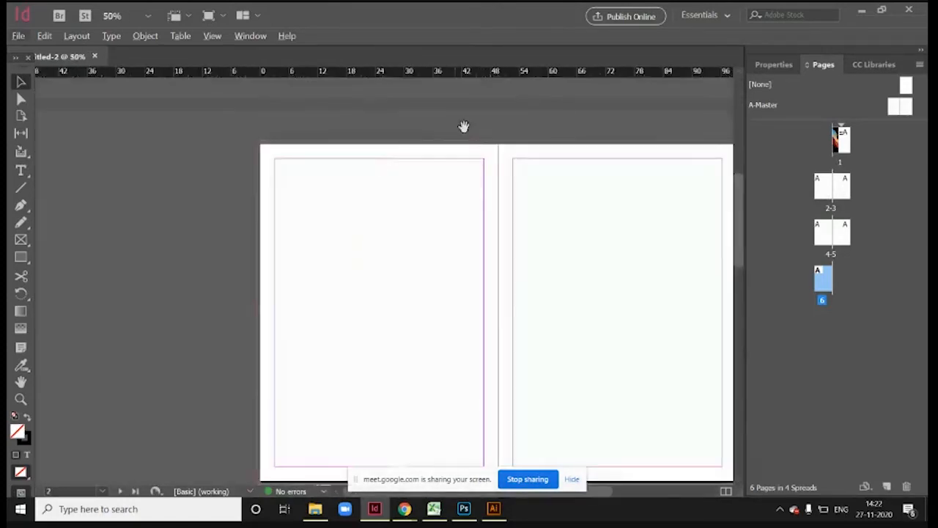
pyautogui.scroll(-1, 473, 260)
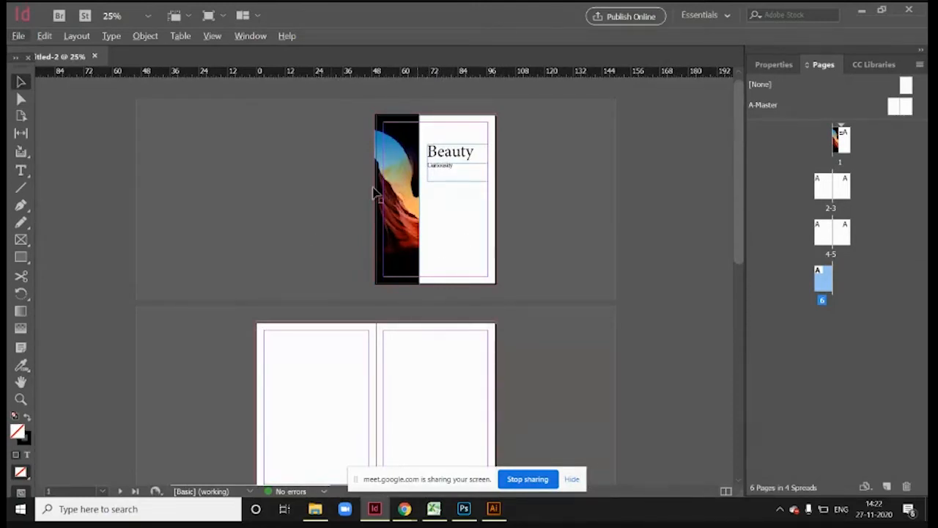
pyautogui.scroll(-3, 313, 354)
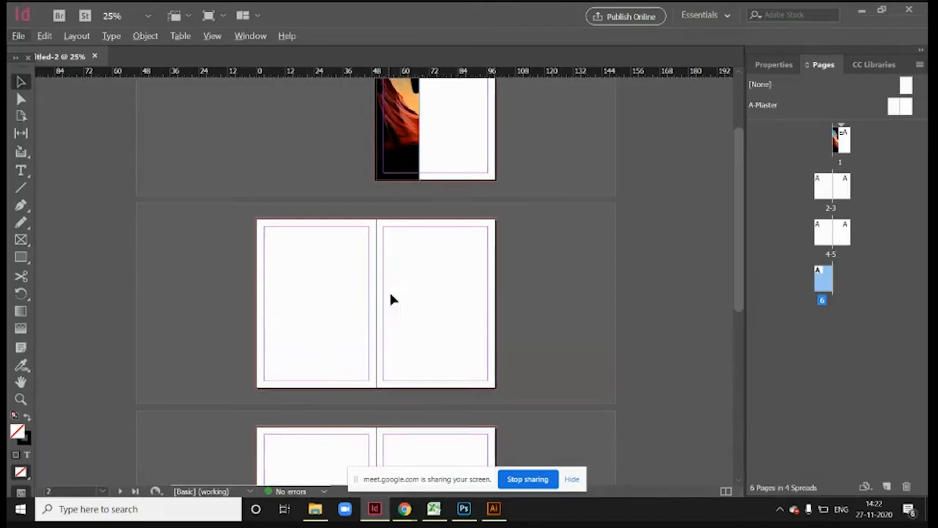
pyautogui.scroll(-2, 390, 299)
pyautogui.scroll(-5, 293, 277)
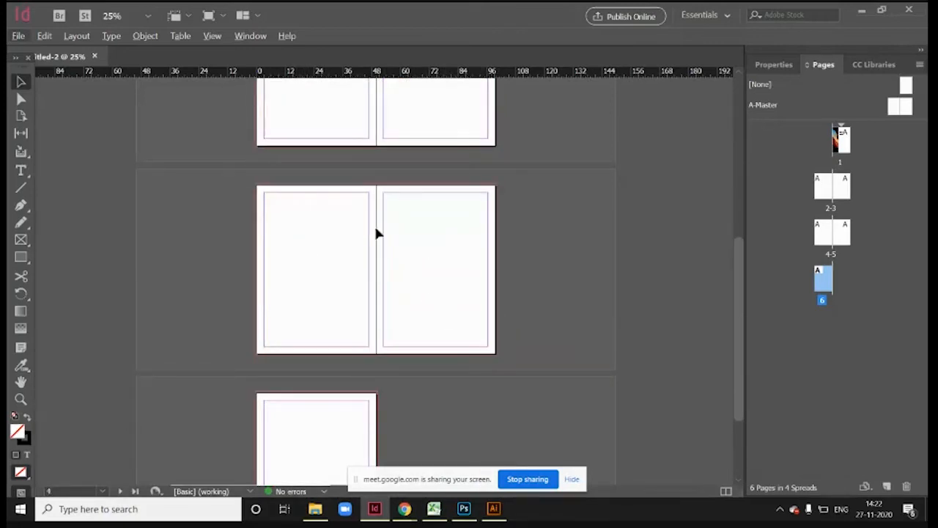
pyautogui.scroll(-3, 247, 322)
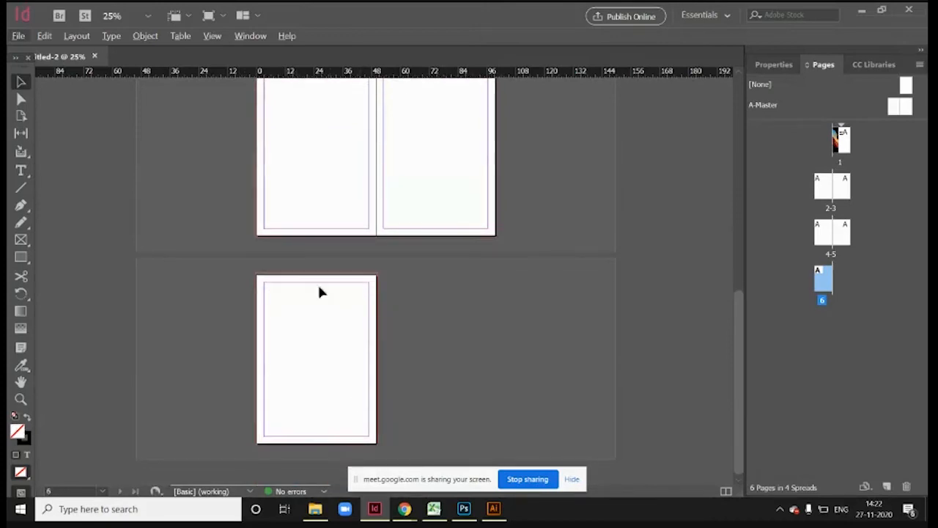
pyautogui.scroll(12, 342, 324)
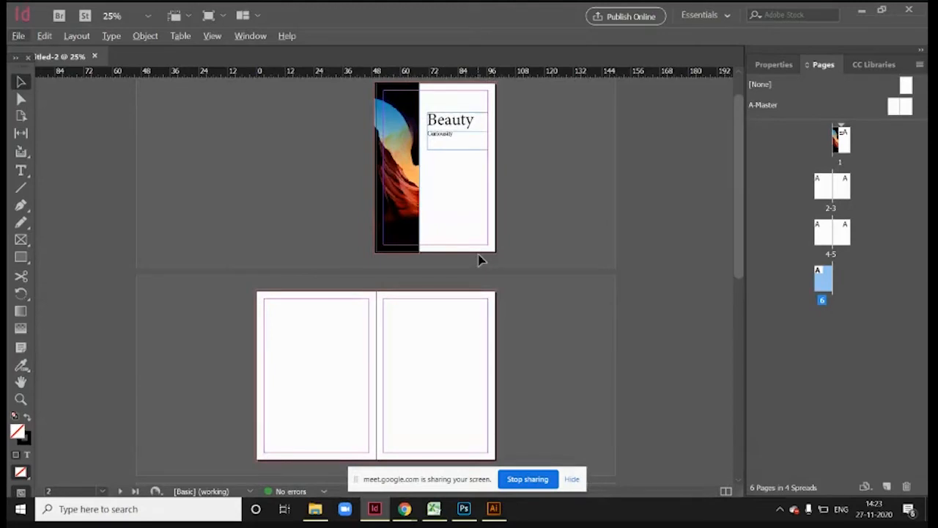
pyautogui.scroll(1, 479, 258)
pyautogui.scroll(-4, 307, 258)
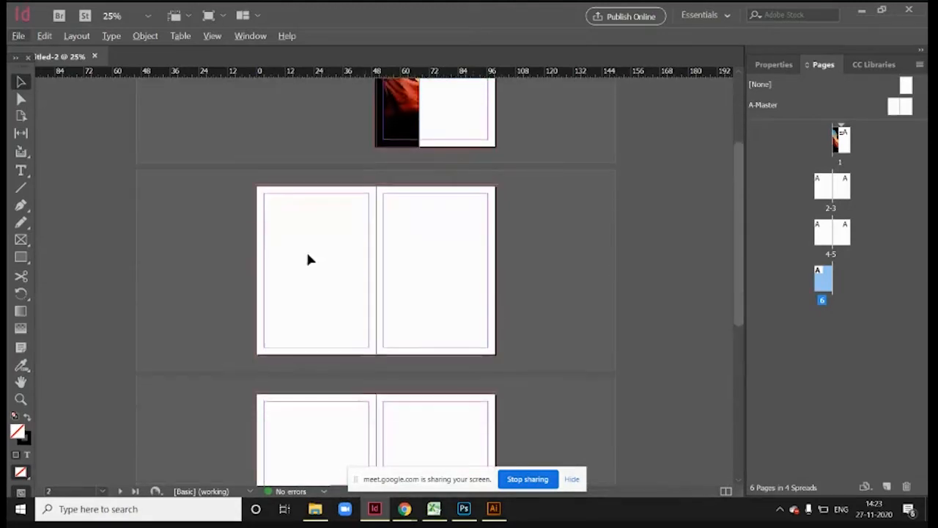
pyautogui.scroll(-4, 431, 320)
pyautogui.scroll(6, 405, 167)
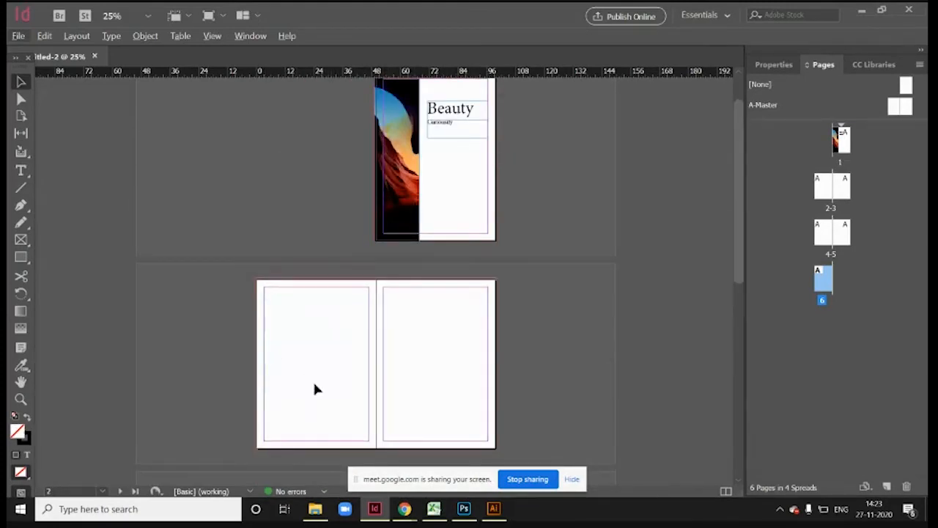
pyautogui.scroll(-3, 480, 381)
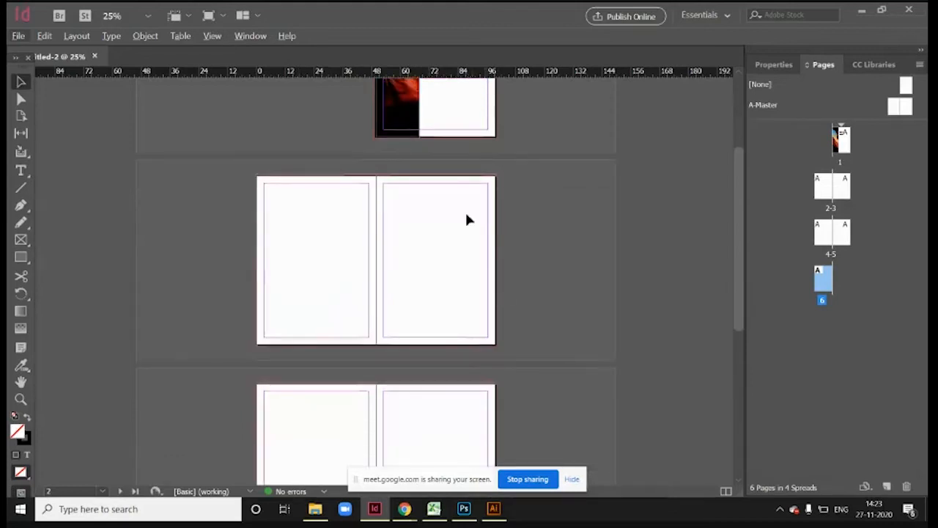
pyautogui.scroll(-4, 306, 387)
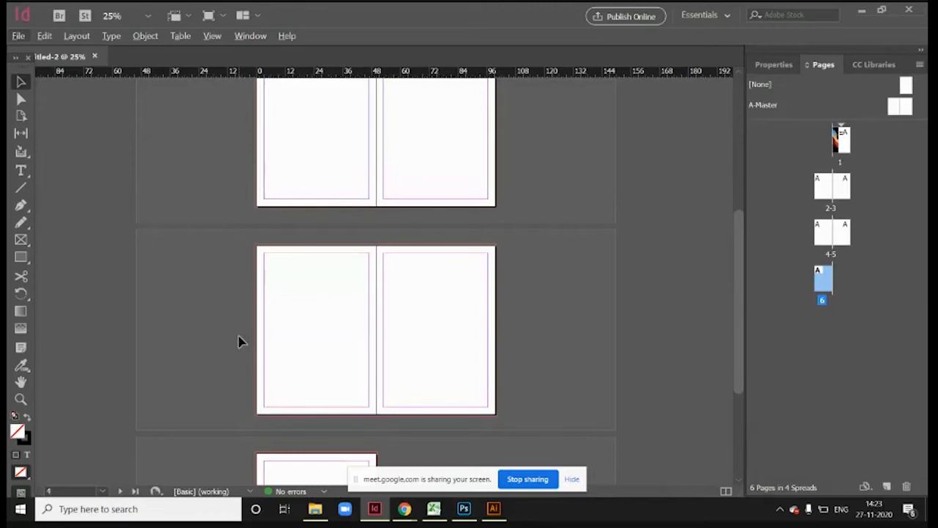
pyautogui.scroll(8, 431, 289)
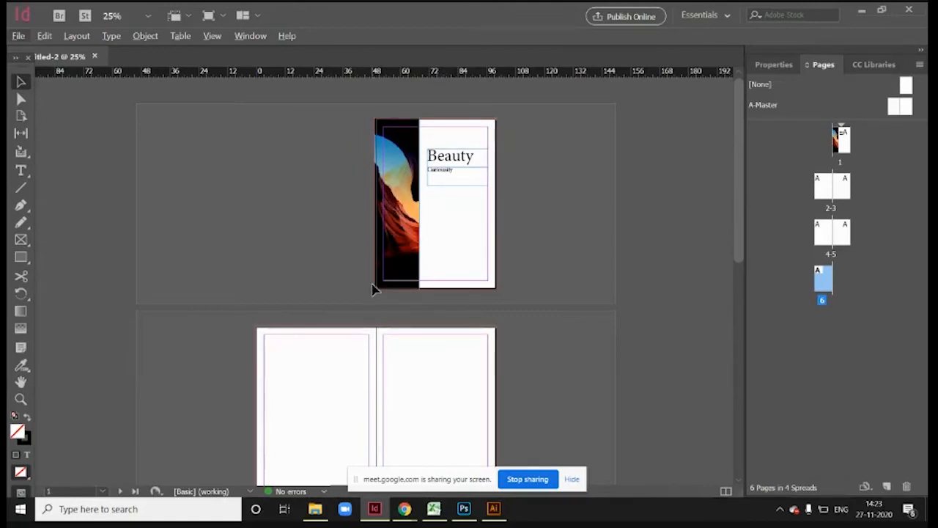
pyautogui.scroll(-1, 396, 278)
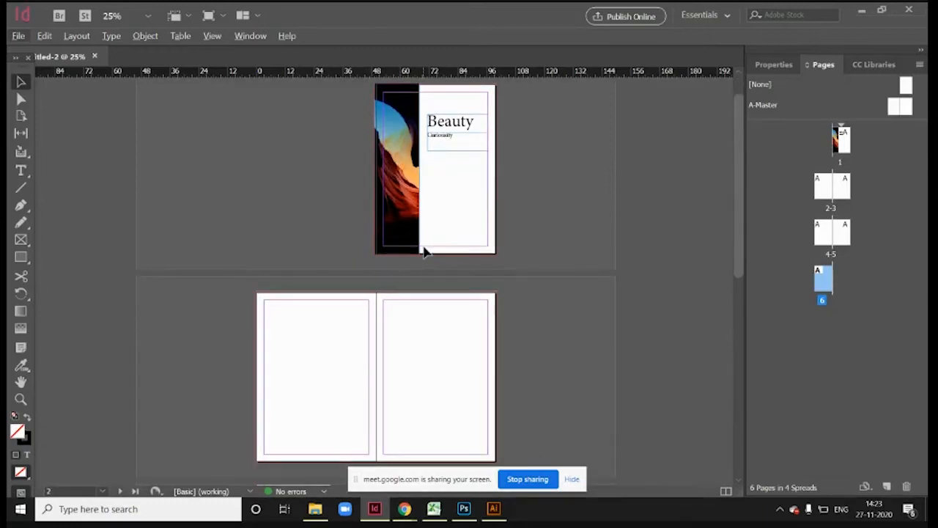
pyautogui.scroll(-3, 423, 249)
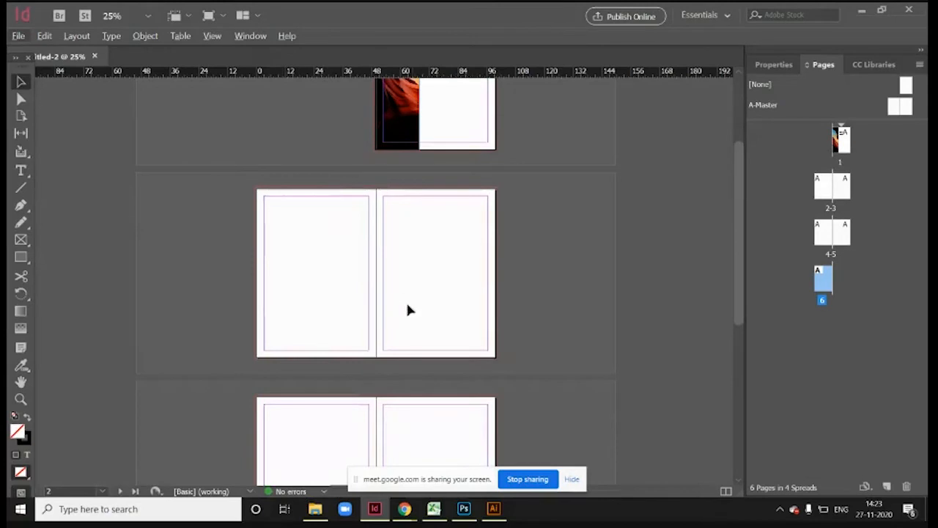
pyautogui.scroll(-9, 356, 336)
pyautogui.scroll(9, 357, 330)
pyautogui.scroll(4, 363, 315)
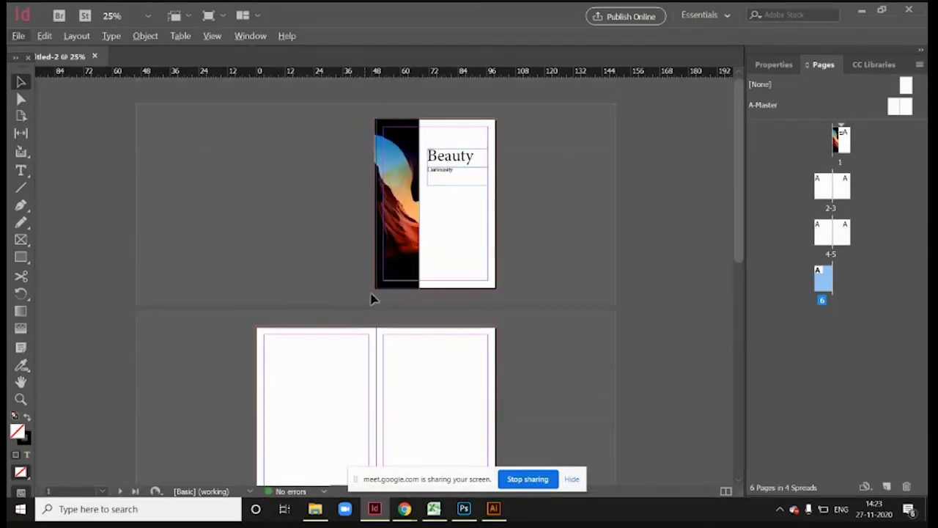
# Step: Draw a text frame about 43p7 wide and 42p8 high between page 2's margins, filling the lower two thirds
pyautogui.scroll(-2, 381, 367)
pyautogui.click(343, 306)
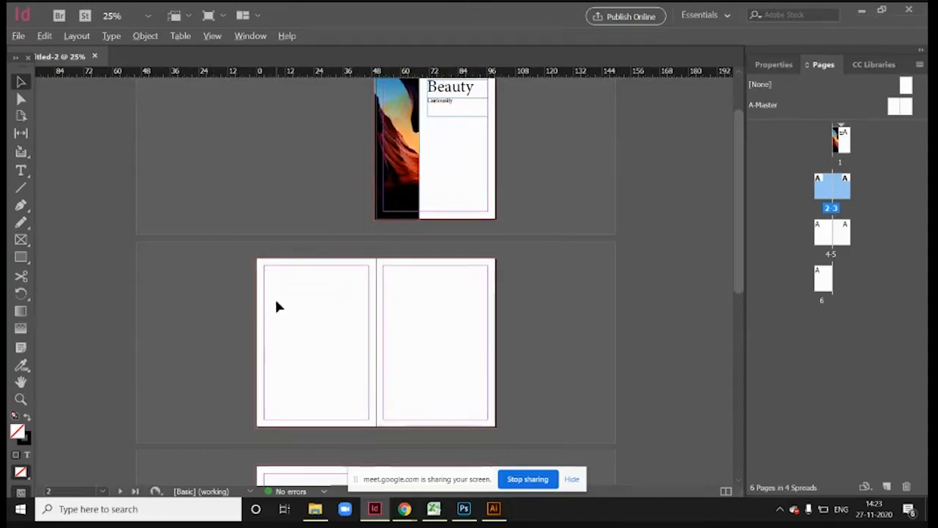
pyautogui.scroll(1, 273, 302)
pyautogui.moveTo(411, 287); pyautogui.dragTo(368, 185)
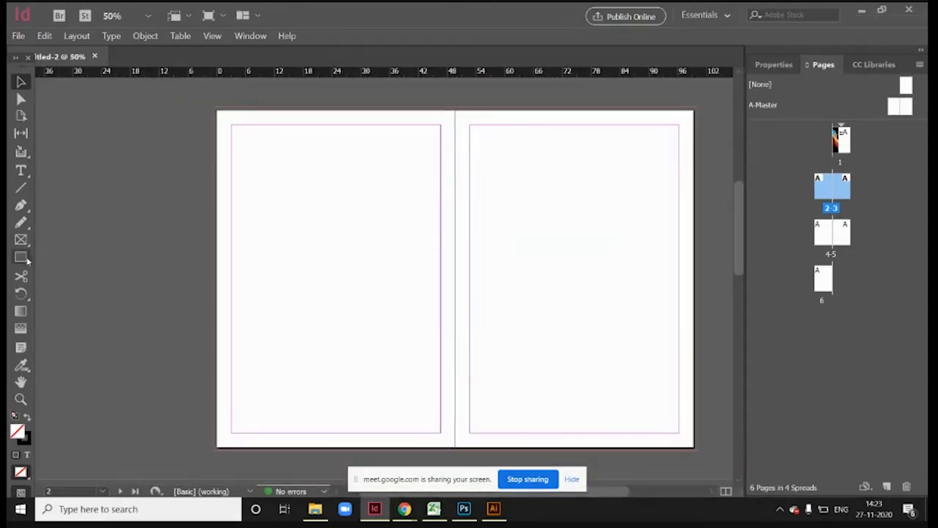
pyautogui.click(20, 170)
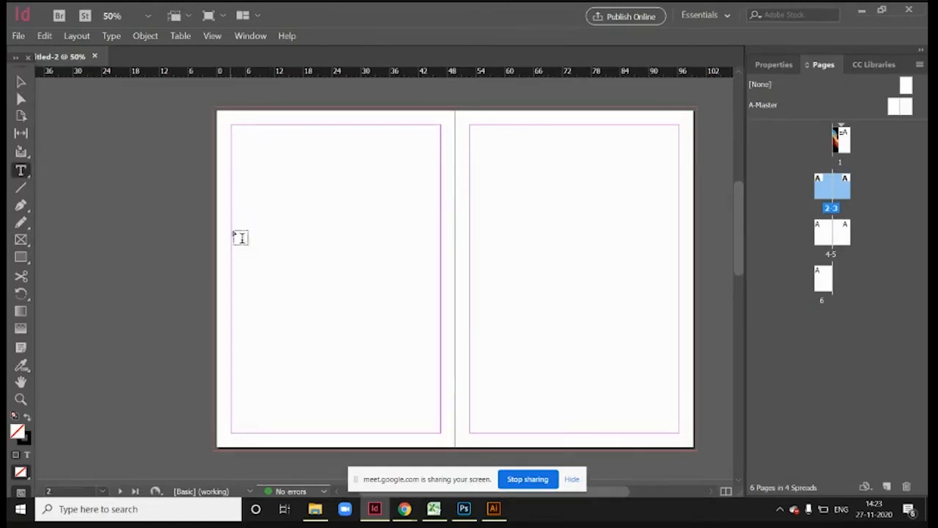
pyautogui.moveTo(232, 227); pyautogui.dragTo(443, 434)
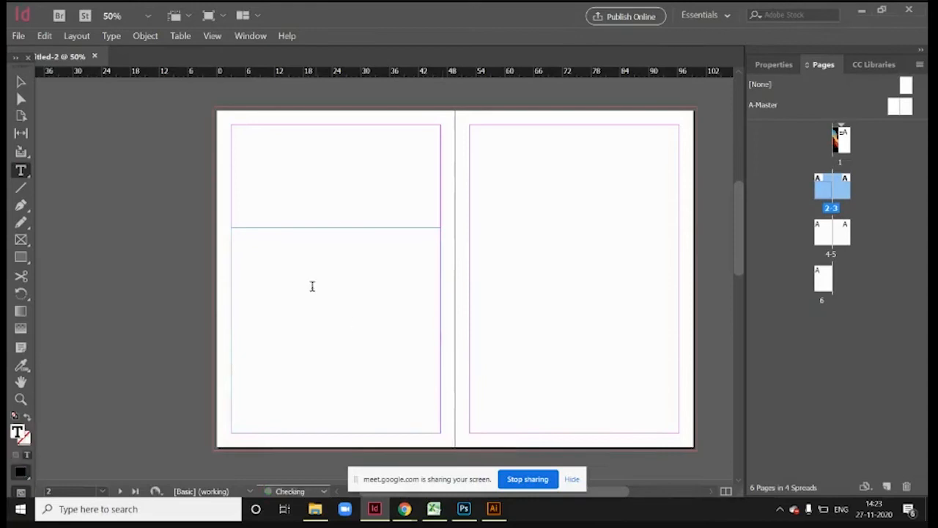
# Step: Paste the copied Lorem Ipsum paragraph six times into the page 2 text frame, filling it completely
pyautogui.hotkey('ctrl', 'v')
pyautogui.hotkey('ctrl', 'v')
pyautogui.hotkey('ctrl', 'v')
pyautogui.hotkey('ctrl', 'v')
pyautogui.hotkey('ctrl', 'v')
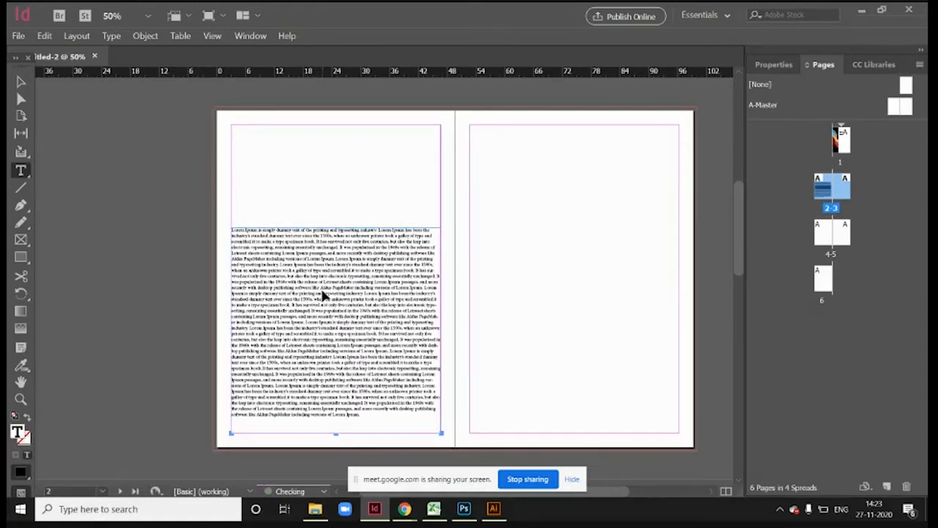
pyautogui.hotkey('ctrl', 'v')
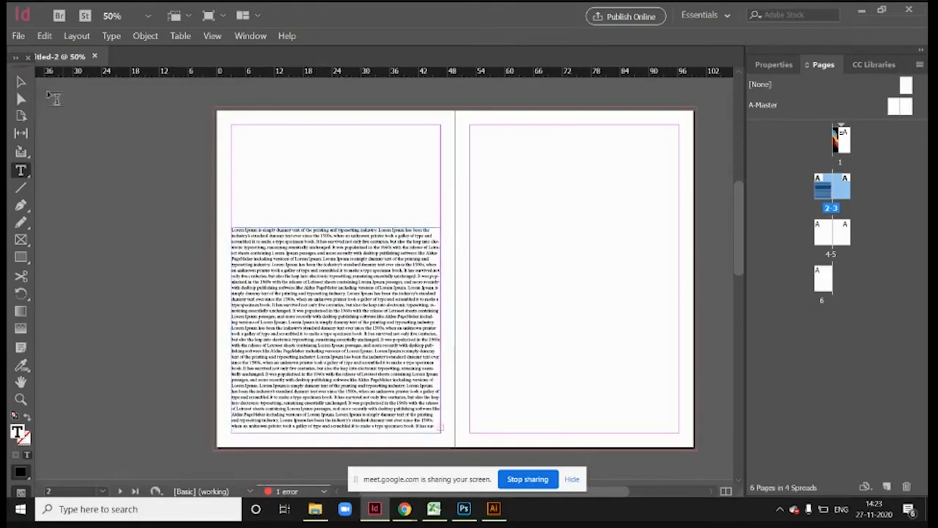
# Step: Try narrowing the Lorem Ipsum frame to a slim column along page 2's outer margin, and undo the resize
pyautogui.press('Escape')
pyautogui.click(389, 331)
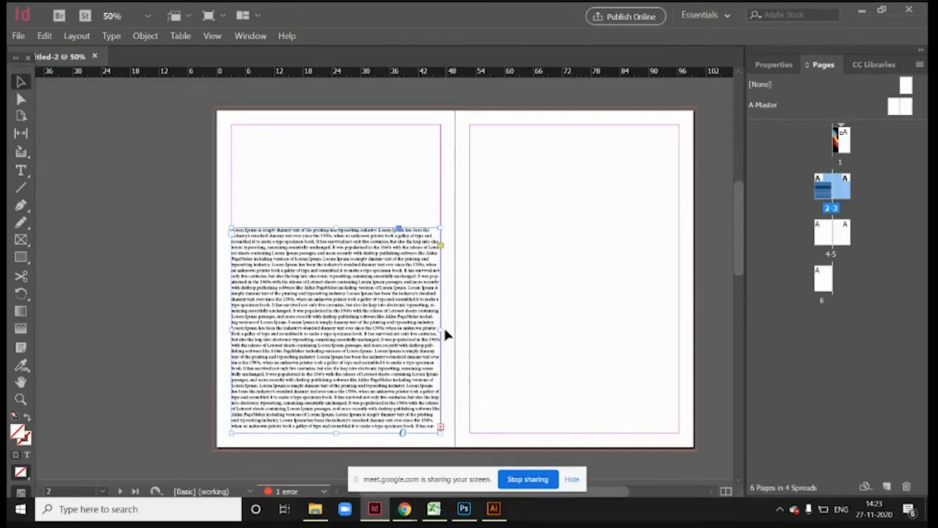
pyautogui.moveTo(443, 328); pyautogui.dragTo(287, 328)
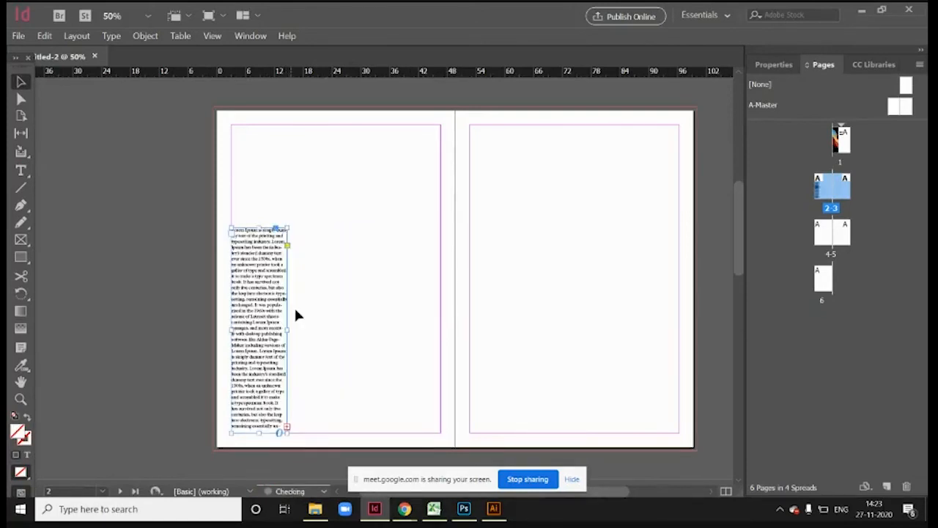
pyautogui.hotkey('ctrl', 'z')
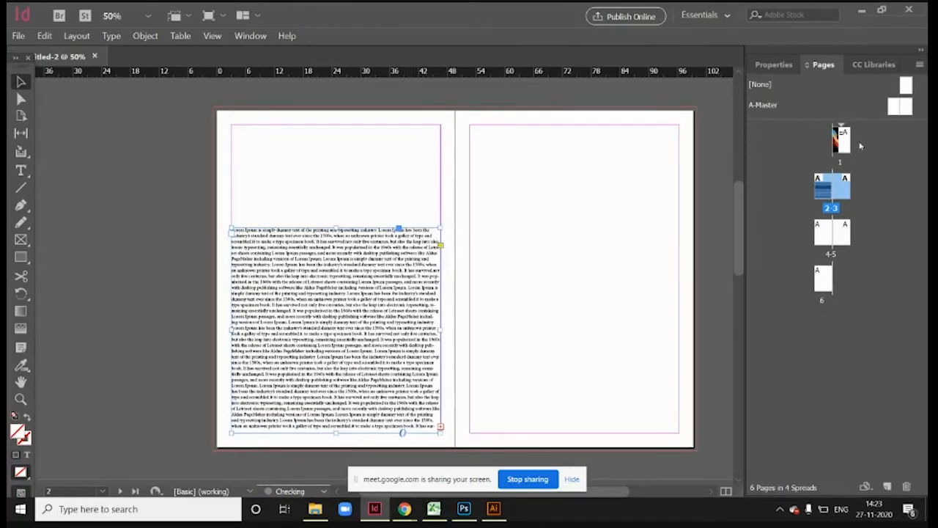
# Step: Set the kerning of the page 2 text frame to Optical and divide the frame into three columns
pyautogui.click(775, 65)
pyautogui.scroll(-5, 812, 351)
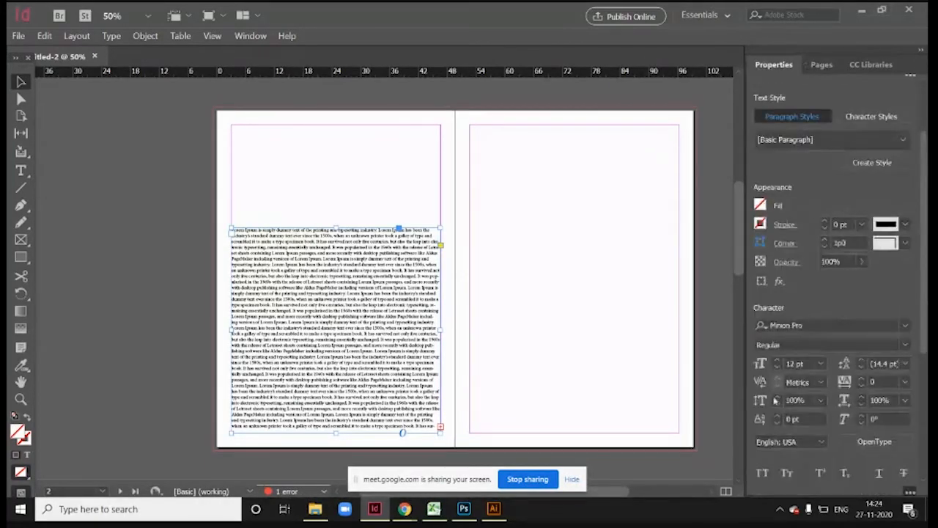
pyautogui.click(186, 272)
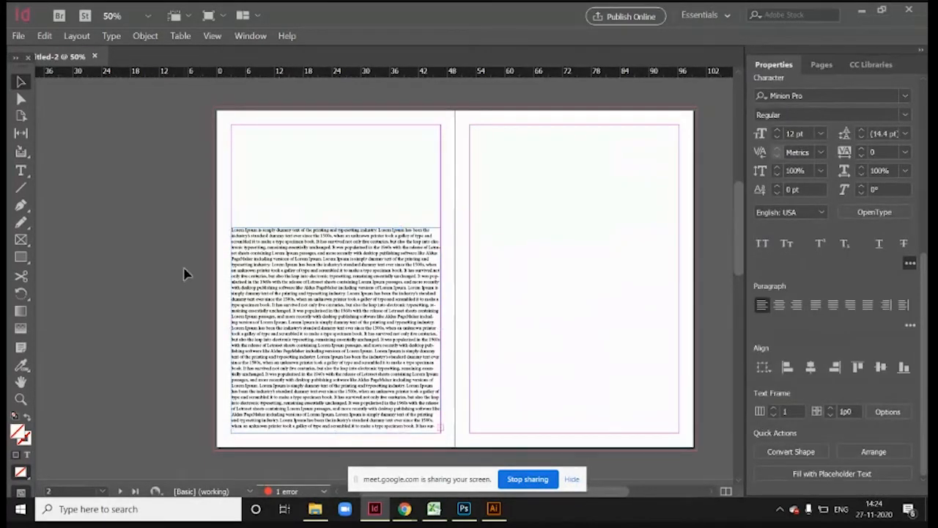
pyautogui.click(329, 325)
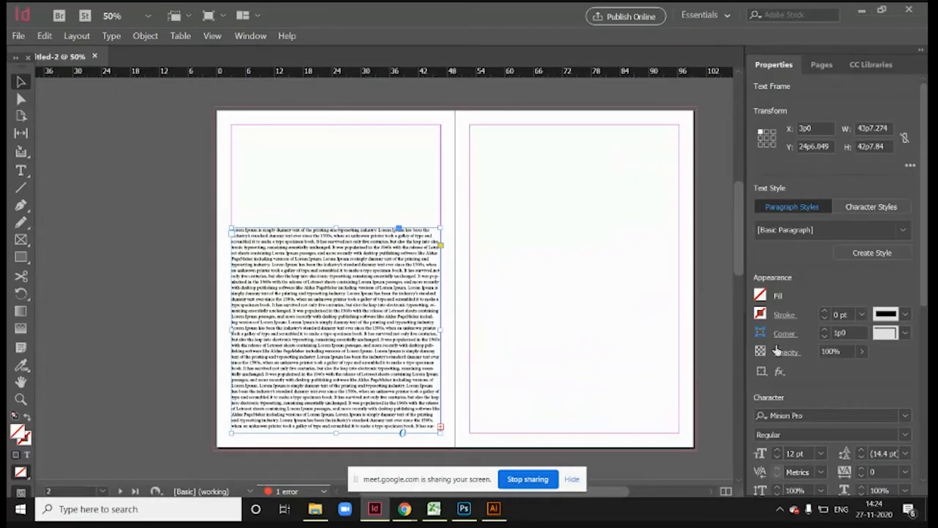
pyautogui.scroll(-2, 830, 373)
pyautogui.scroll(-1, 822, 382)
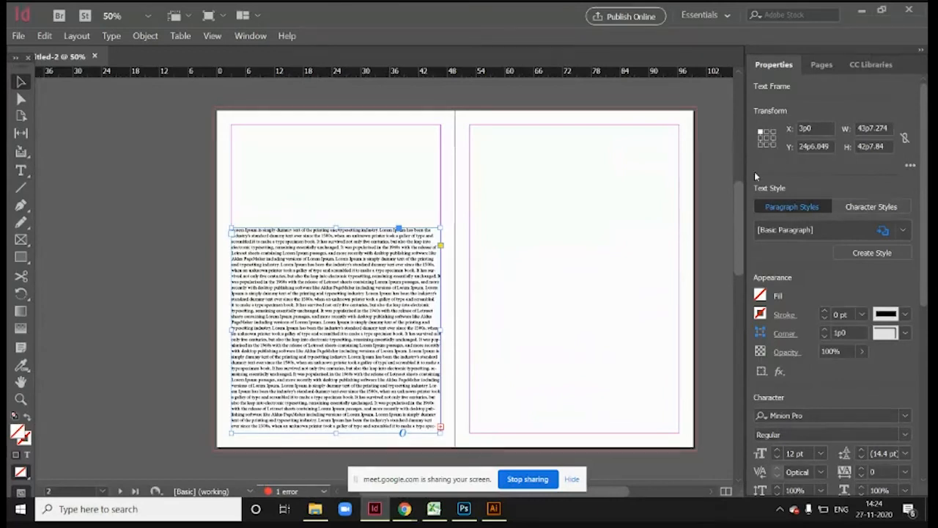
pyautogui.scroll(-7, 754, 293)
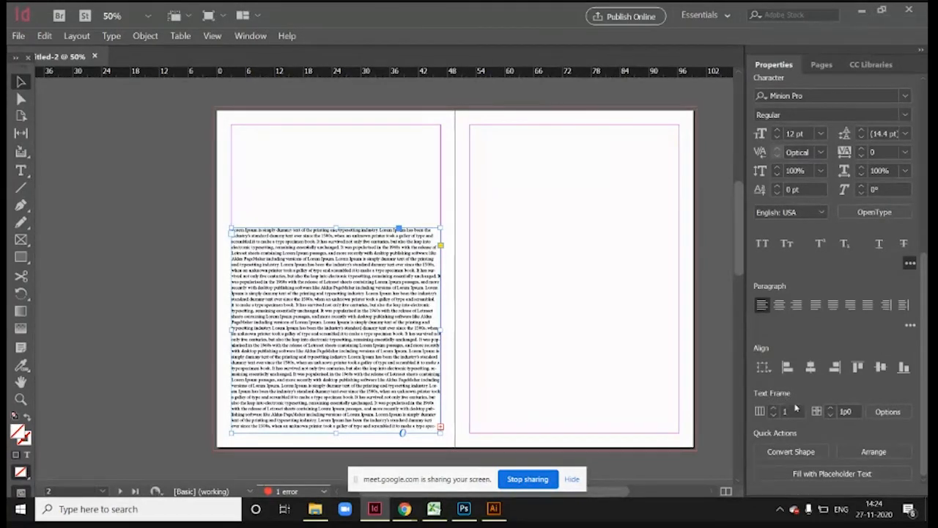
pyautogui.click(774, 409)
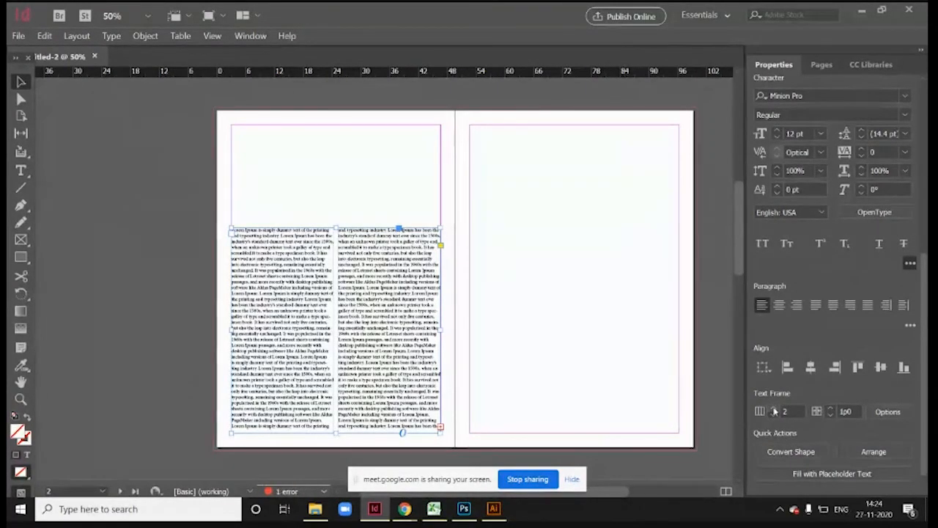
pyautogui.click(774, 409)
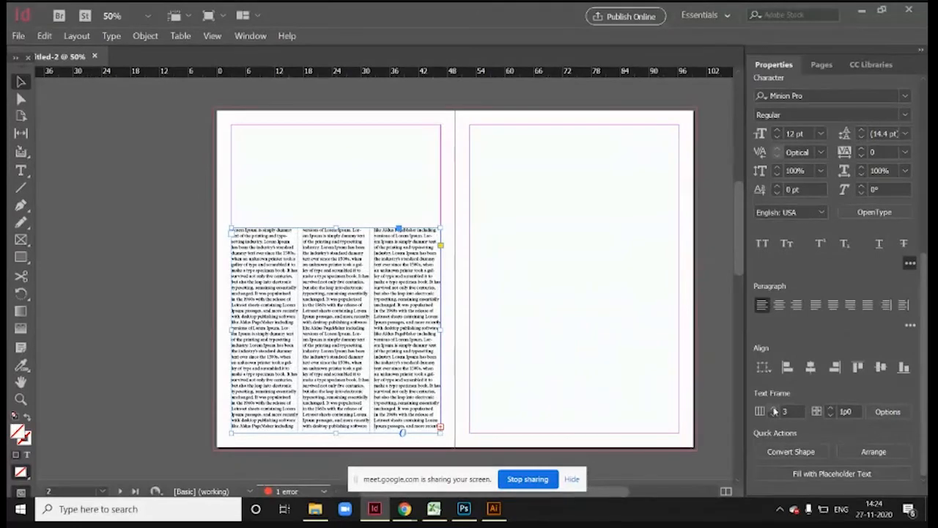
# Step: Shorten the page 2 text frame from above to about 26p high and thread its overflow into a new frame filling page 3's upper half
pyautogui.moveTo(336, 228); pyautogui.dragTo(335, 306)
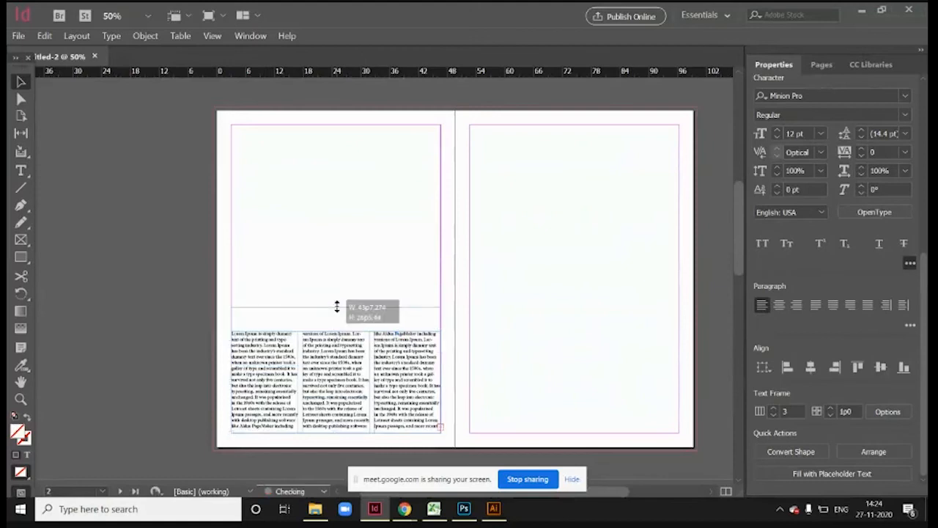
pyautogui.click(443, 431)
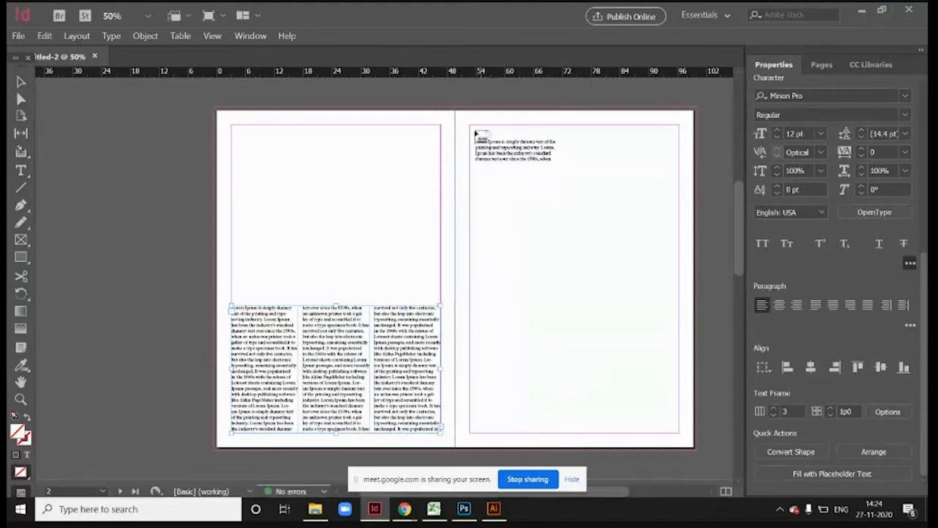
pyautogui.moveTo(470, 126); pyautogui.dragTo(678, 289)
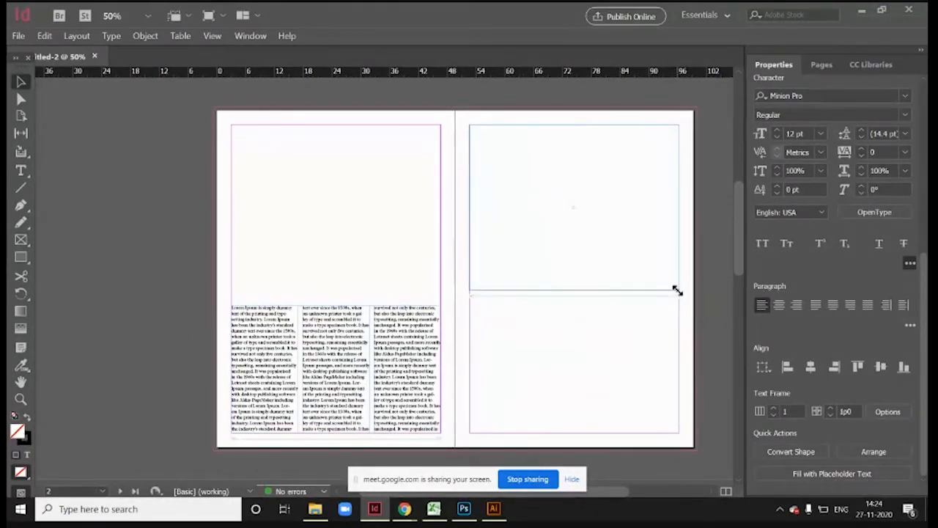
# Step: Divide the page 3 text frame into three columns and shorten the frame to about 26p8 high
pyautogui.click(774, 409)
pyautogui.click(774, 409)
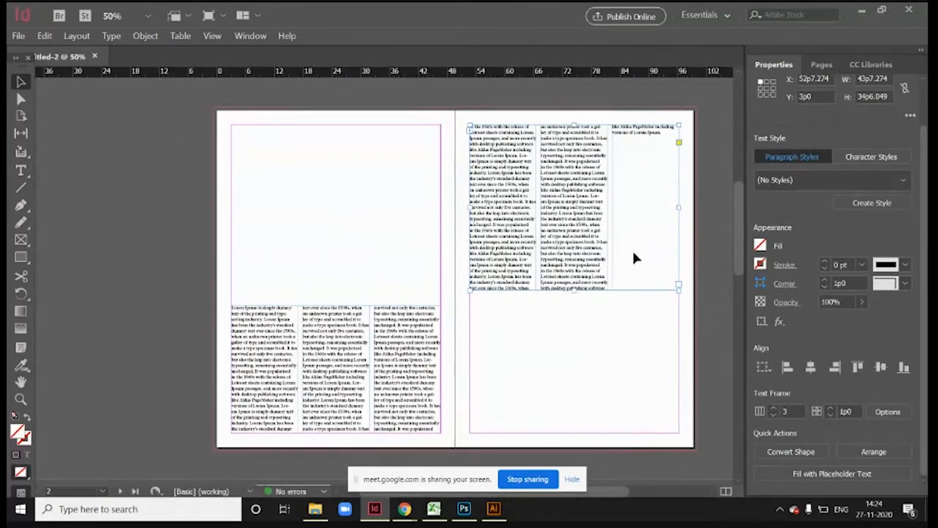
pyautogui.moveTo(573, 293); pyautogui.dragTo(566, 249)
pyautogui.click(107, 152)
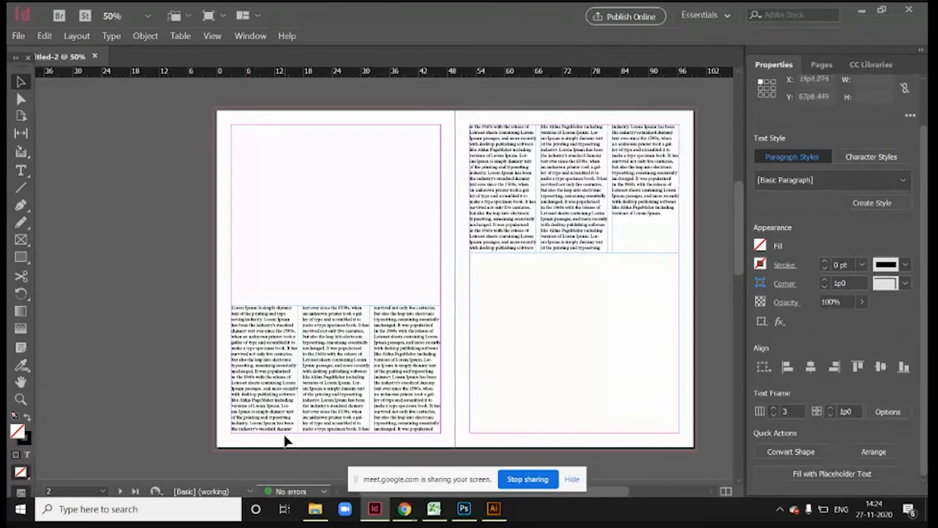
# Step: Draw a rectangle about 49p7 wide and 39p6 high across the upper part of page 2 and place unnamed (1).jpg in it
pyautogui.click(21, 257)
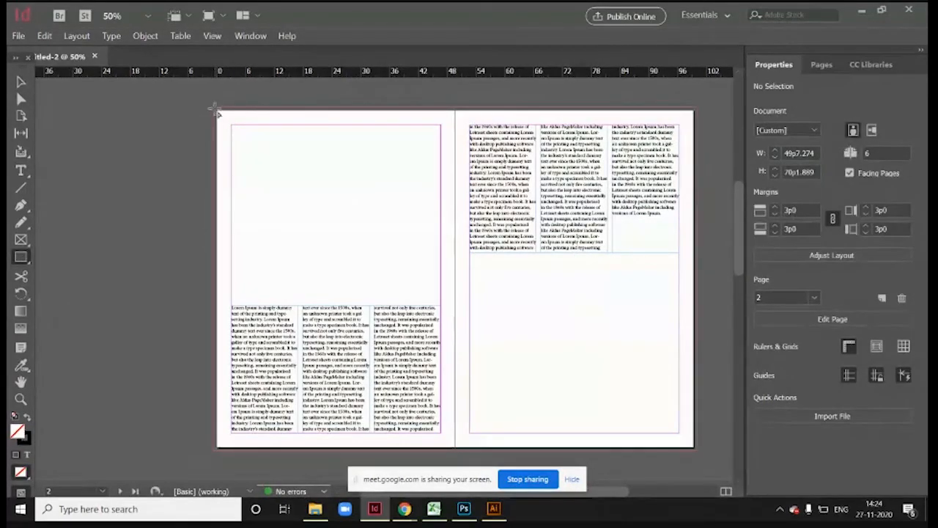
pyautogui.moveTo(216, 111)
pyautogui.mouseDown()
pyautogui.moveTo(394, 255)
pyautogui.moveTo(430, 300)
pyautogui.moveTo(454, 301)
pyautogui.mouseUp()
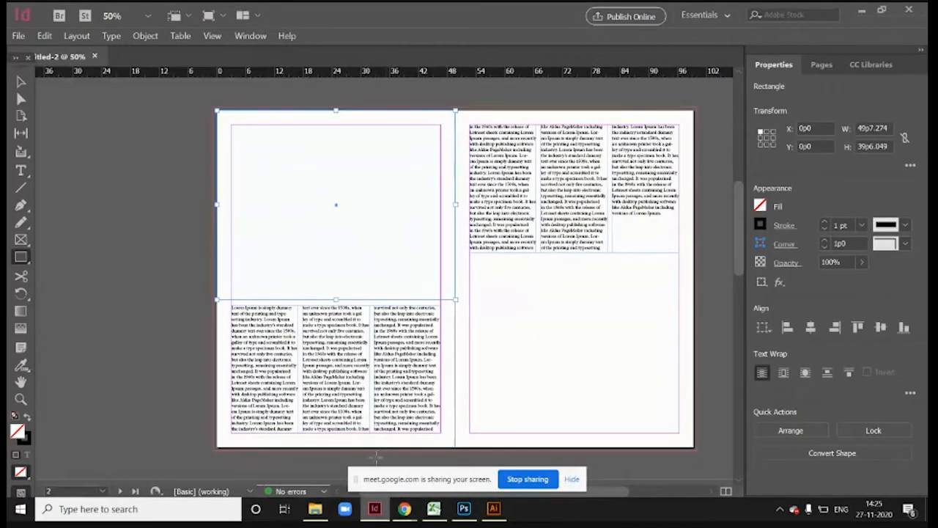
pyautogui.click(18, 35)
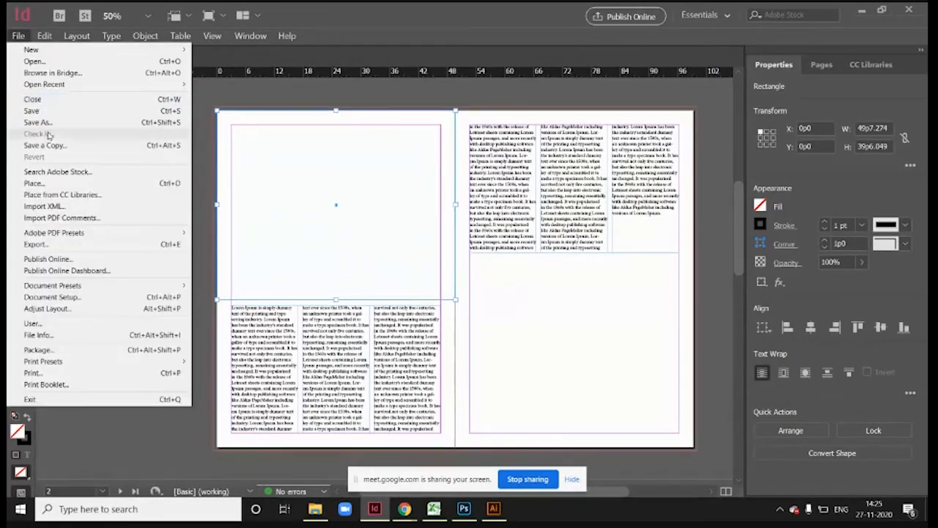
pyautogui.click(66, 183)
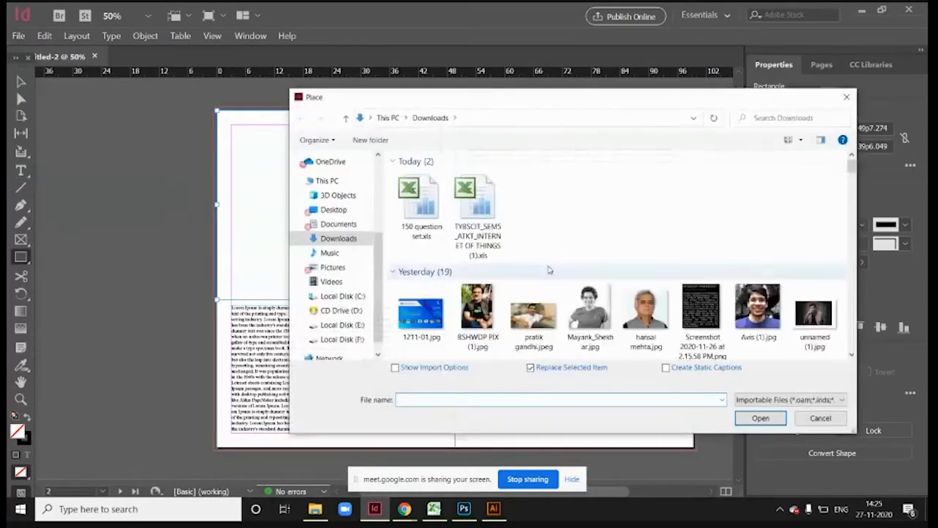
pyautogui.scroll(-2, 533, 308)
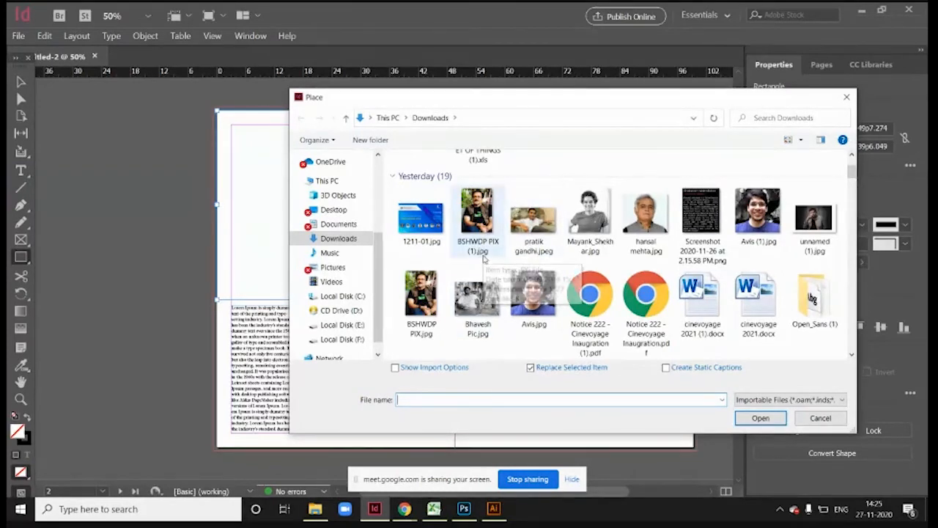
pyautogui.click(815, 218)
pyautogui.scroll(-3, 544, 300)
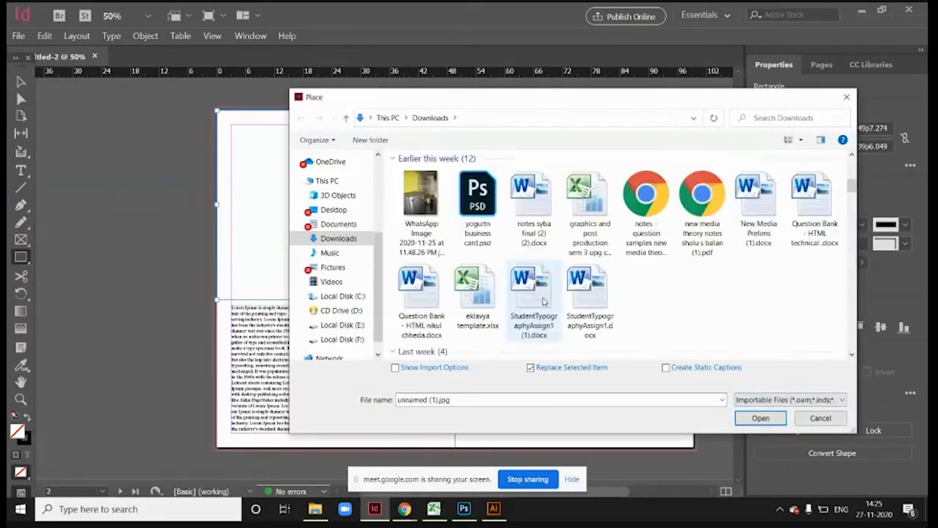
pyautogui.scroll(3, 544, 300)
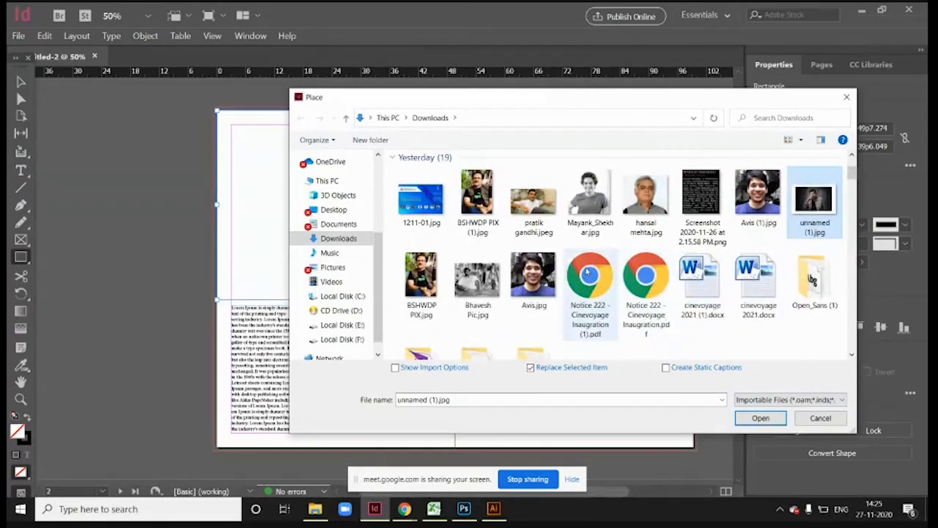
pyautogui.click(761, 417)
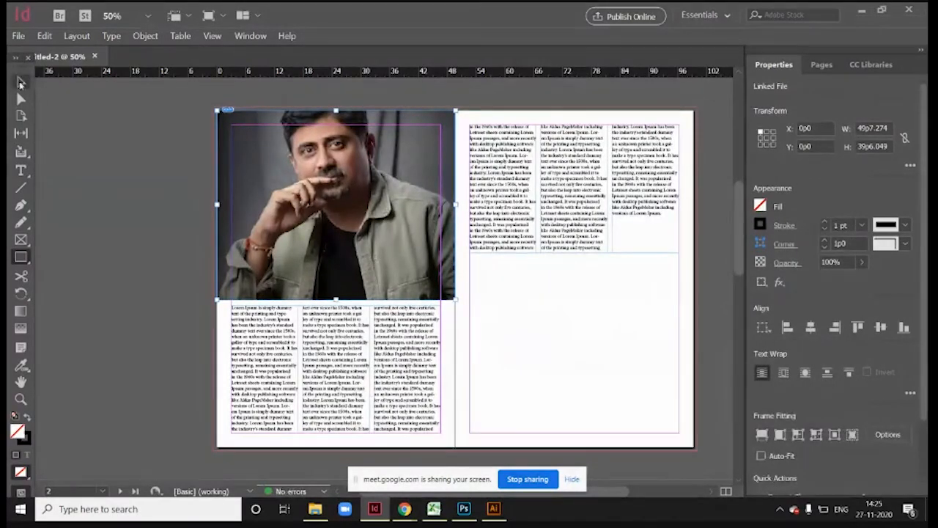
# Step: Shift the photo down inside its page 2 frame so the man's whole head fits in the crop
pyautogui.click(20, 83)
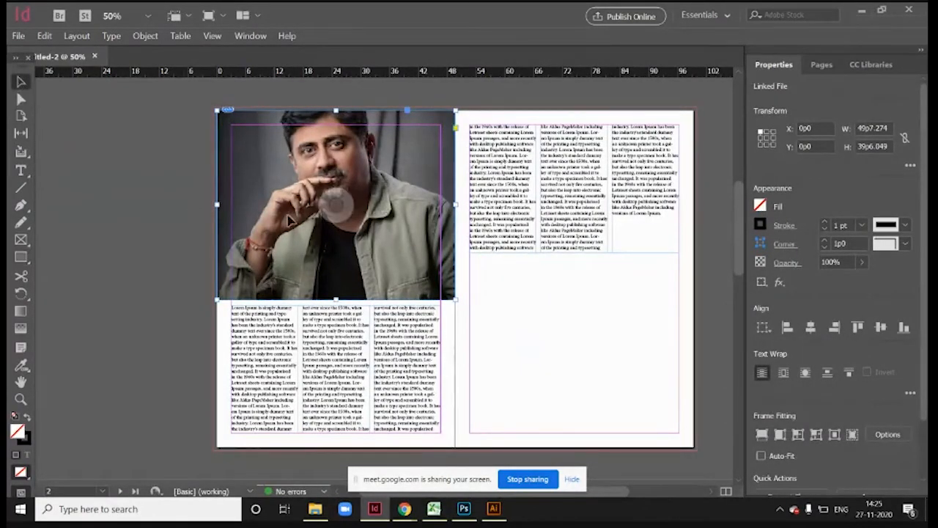
pyautogui.moveTo(332, 207)
pyautogui.mouseDown()
pyautogui.moveTo(339, 223)
pyautogui.moveTo(334, 213)
pyautogui.mouseUp()
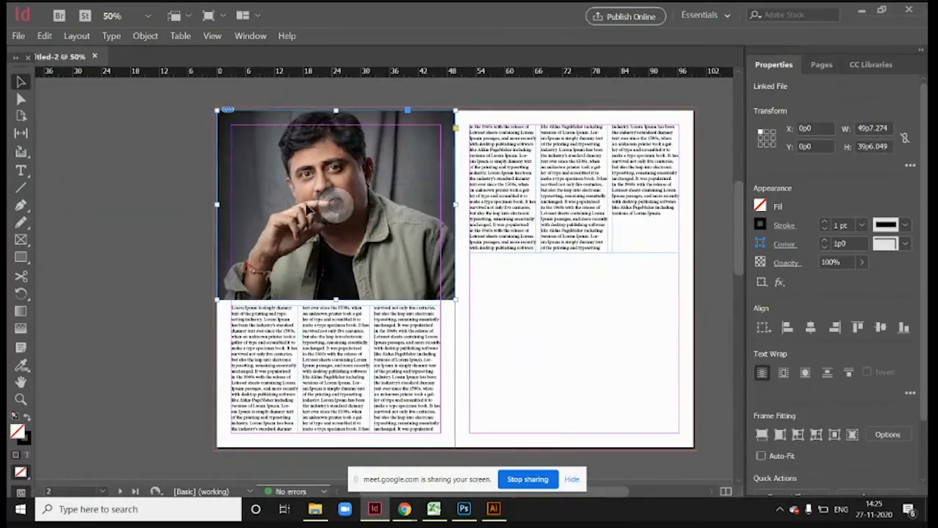
pyautogui.click(152, 214)
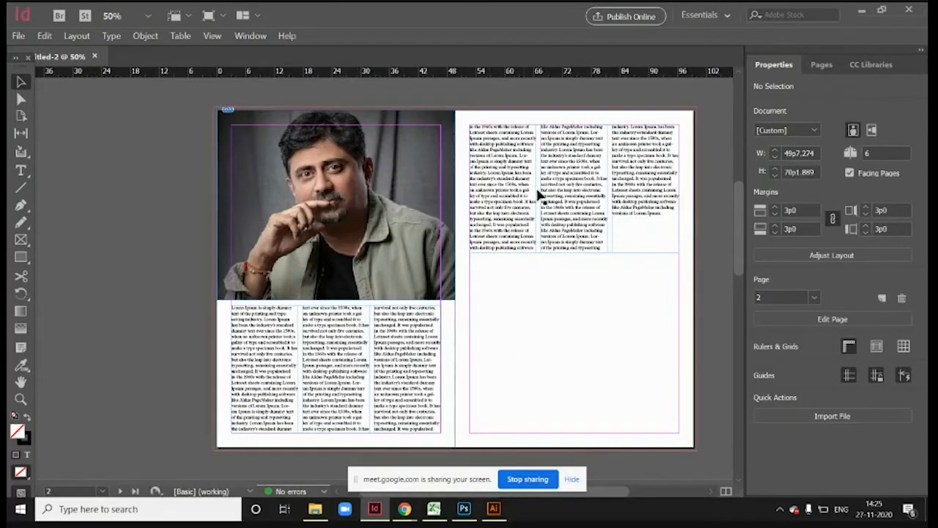
# Step: Set the page 3 text frame to a single column
pyautogui.click(566, 230)
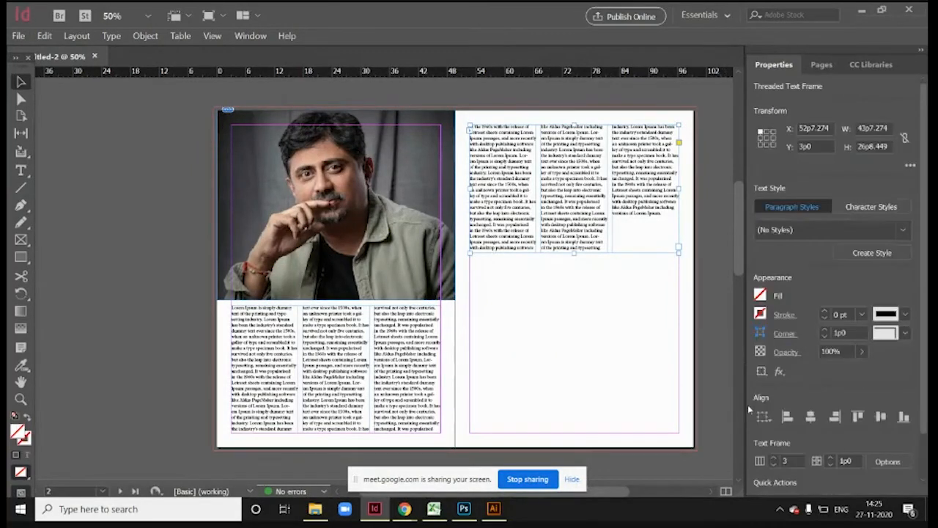
pyautogui.click(774, 465)
pyautogui.click(774, 465)
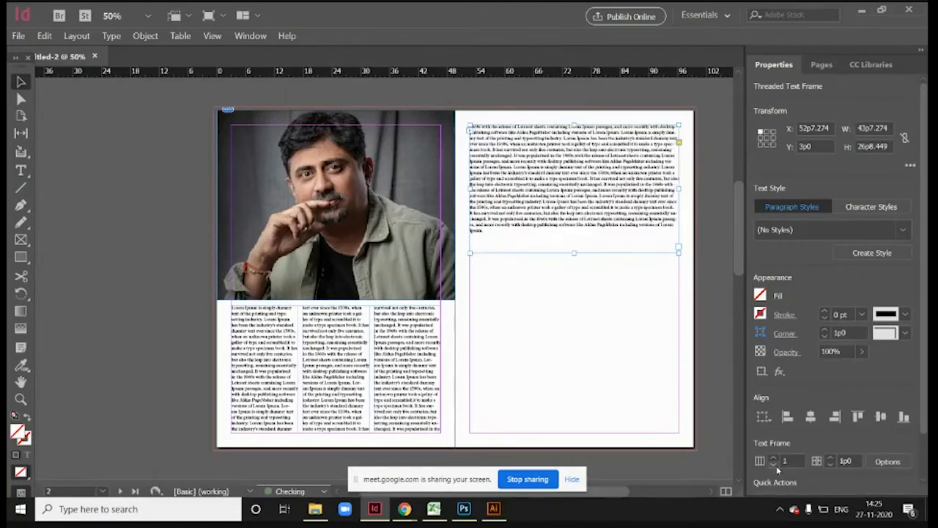
pyautogui.click(192, 223)
# Step: Draw a circle about 23p5 in diameter centred in the empty area below the page 3 text
pyautogui.click(21, 257)
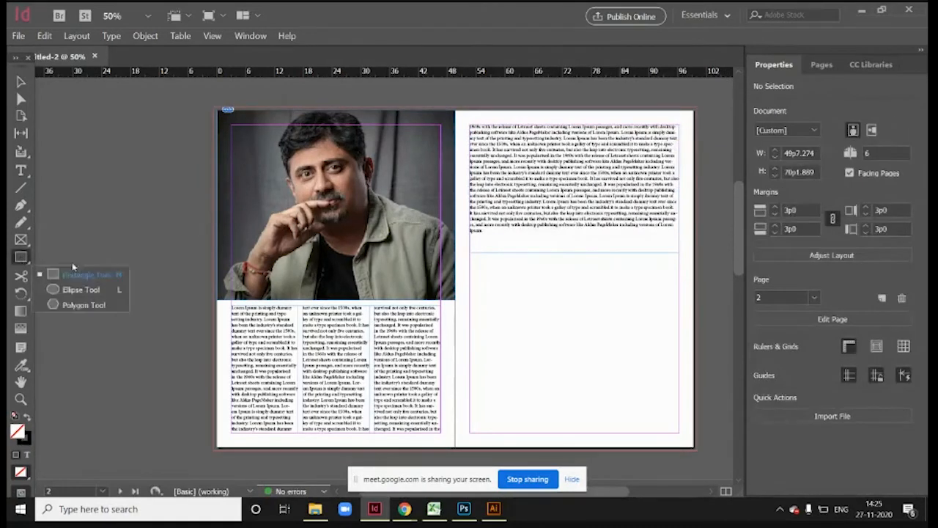
pyautogui.click(79, 290)
pyautogui.moveTo(516, 288); pyautogui.dragTo(630, 401)
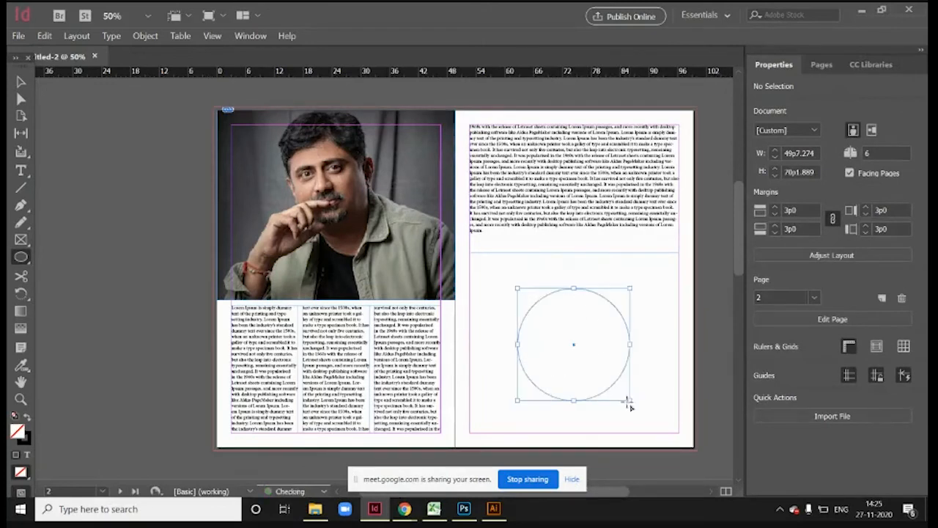
# Step: Place the black-and-white portrait JPG from the Downloads folder inside the page 3 circle
pyautogui.click(18, 36)
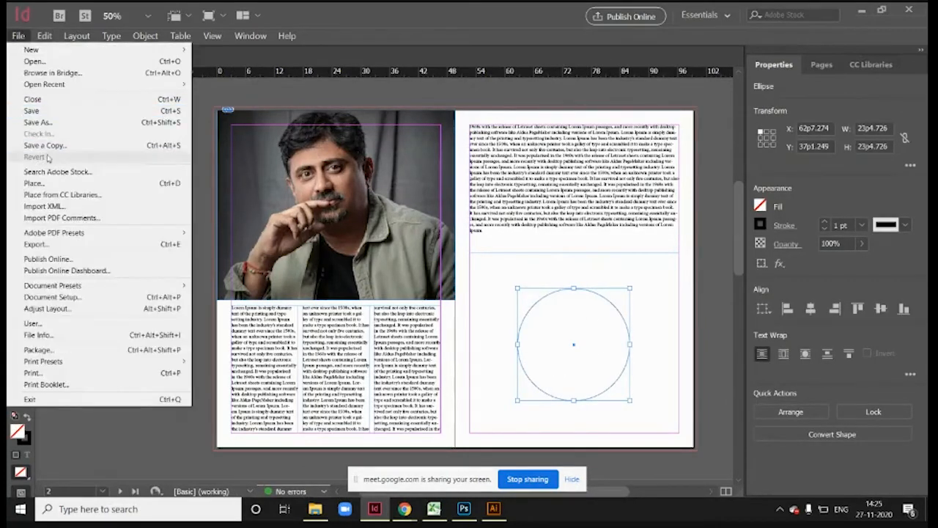
pyautogui.click(42, 186)
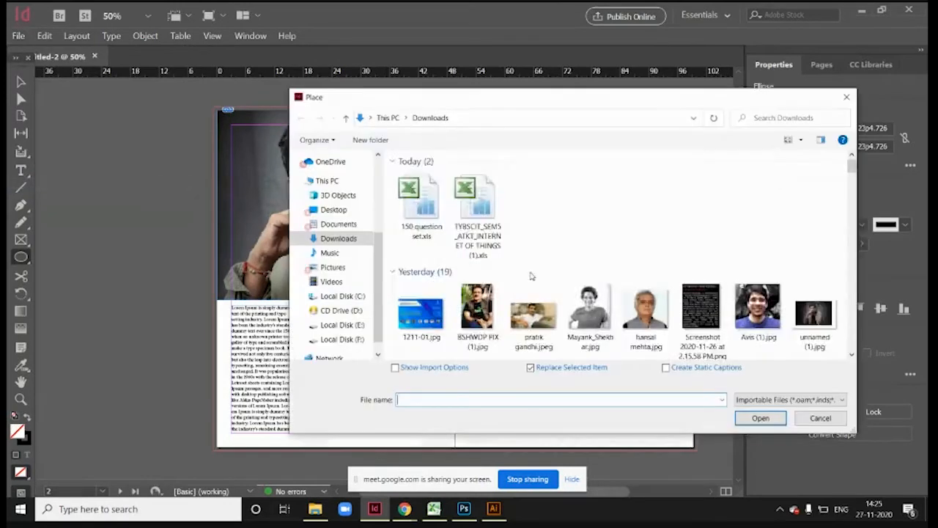
pyautogui.click(477, 299)
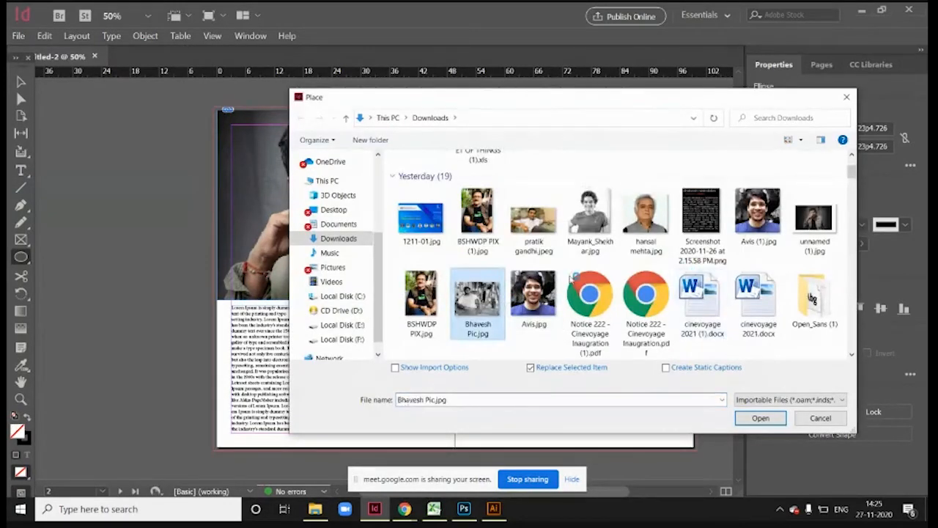
pyautogui.click(766, 417)
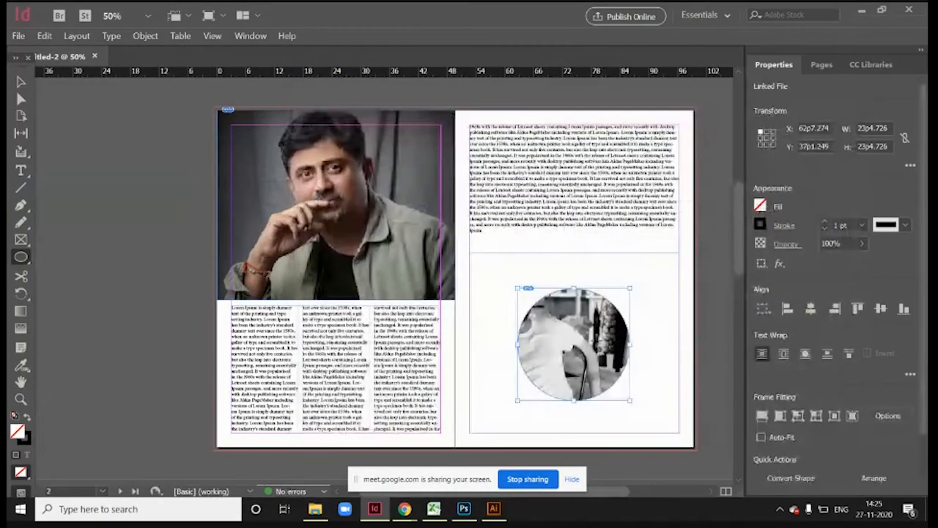
# Step: Reposition the portrait inside the circle so the man's face and cap are framed near its centre
pyautogui.press('v')
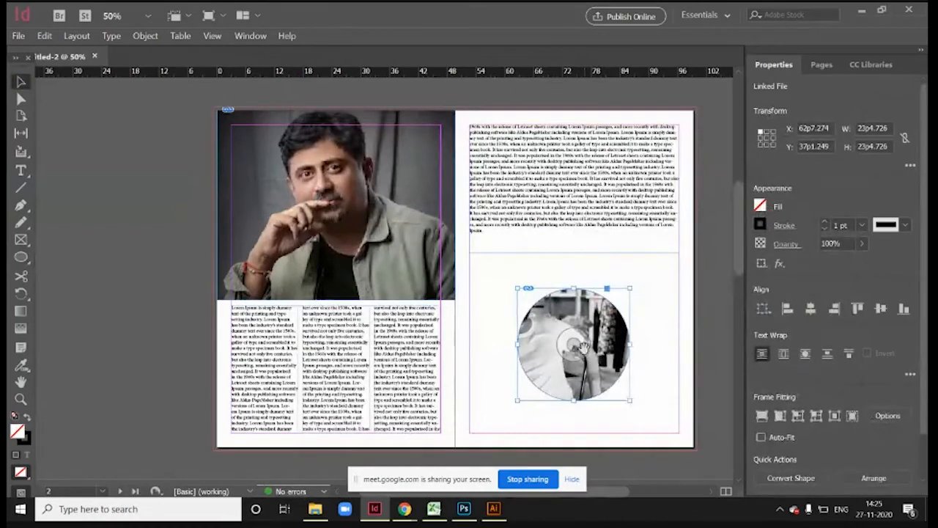
pyautogui.moveTo(584, 347); pyautogui.dragTo(611, 375)
pyautogui.moveTo(582, 344); pyautogui.dragTo(599, 347)
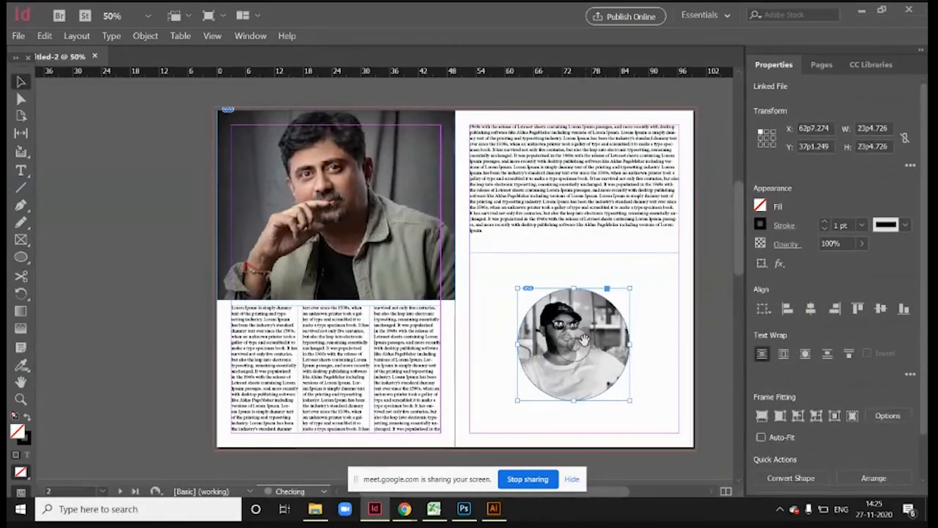
pyautogui.click(80, 167)
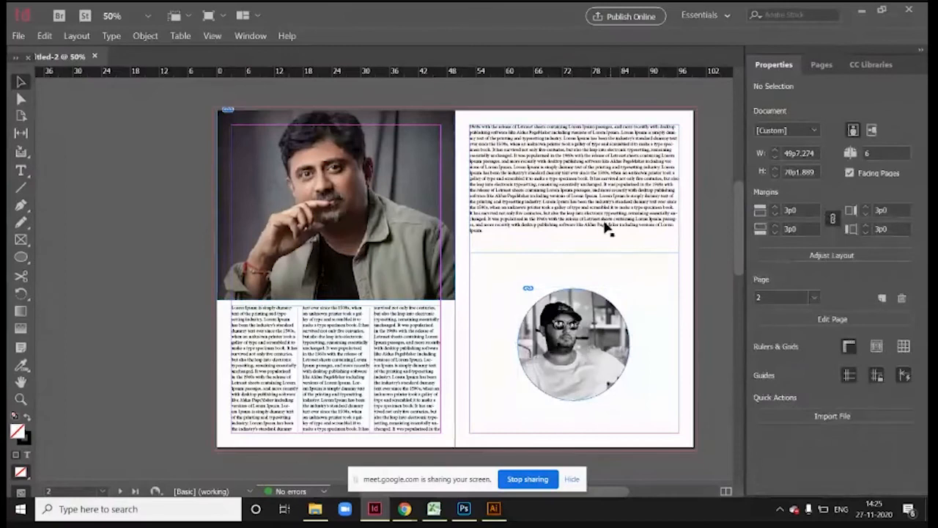
# Step: Scale the circular portrait down to about 15p5 in diameter and move it over the middle of the page 3 text
pyautogui.click(589, 311)
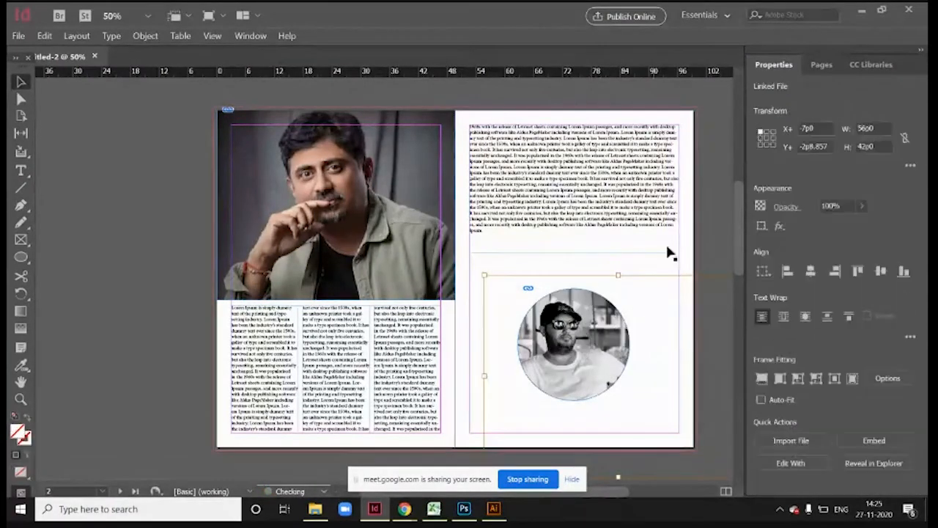
pyautogui.click(666, 291)
pyautogui.click(612, 315)
pyautogui.moveTo(612, 316); pyautogui.dragTo(519, 279)
pyautogui.scroll(3, 588, 170)
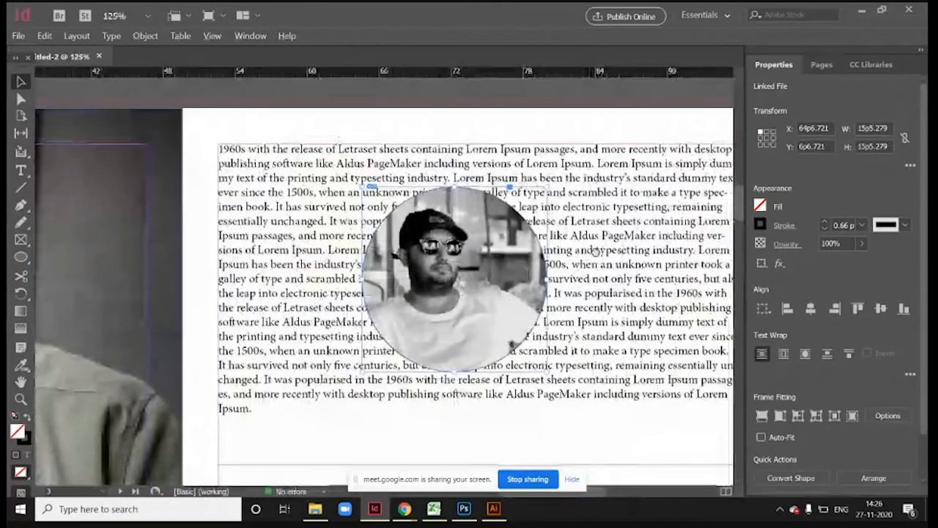
pyautogui.moveTo(595, 252); pyautogui.dragTo(546, 253)
pyautogui.moveTo(480, 264); pyautogui.dragTo(498, 261)
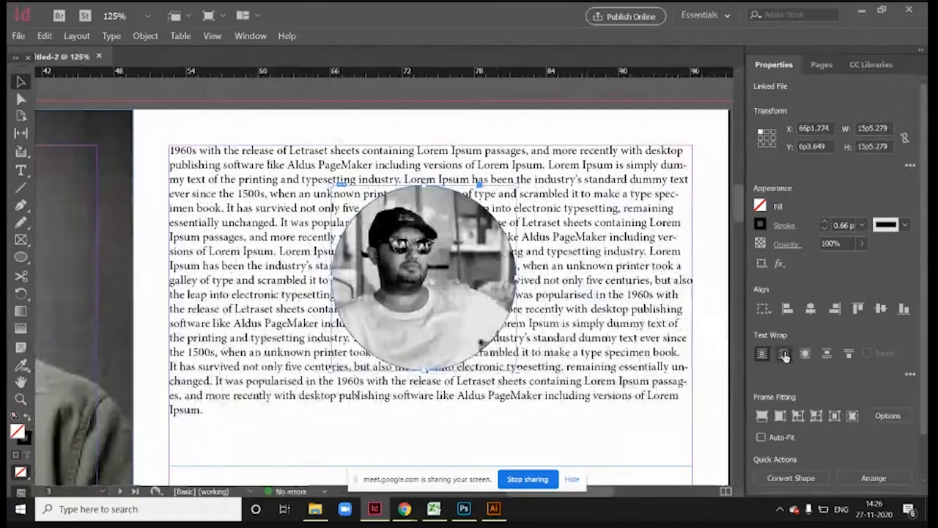
# Step: Try wrapping the page 3 text around the portrait's bounding box and around its circular object shape
pyautogui.click(784, 355)
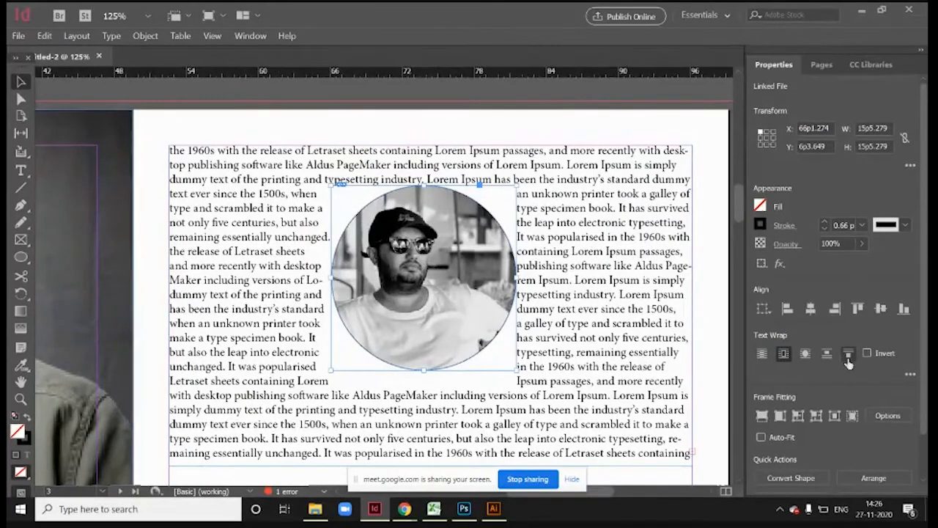
pyautogui.click(807, 354)
pyautogui.click(424, 279)
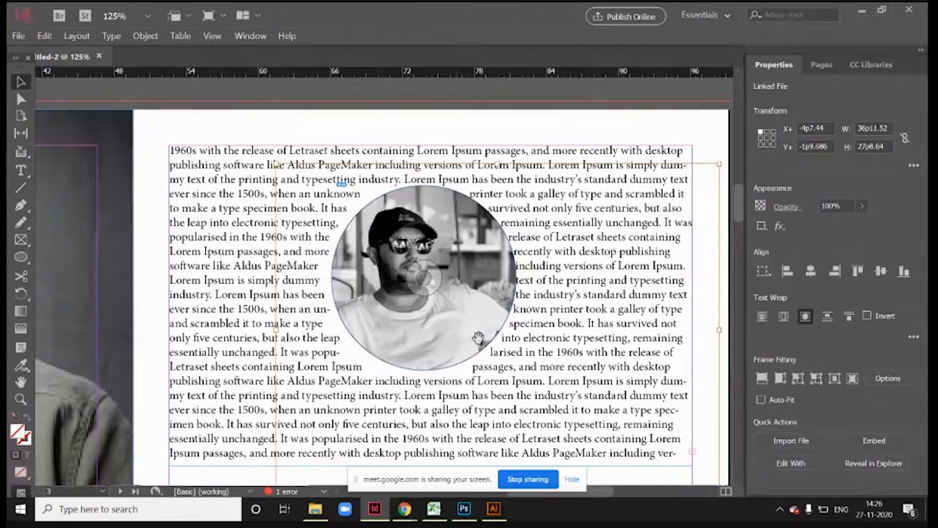
# Step: Compare the Jump Object, Jump to Next Column and object-shape wraps on the portrait, finishing with the bounding-box wrap
pyautogui.click(827, 316)
pyautogui.click(850, 316)
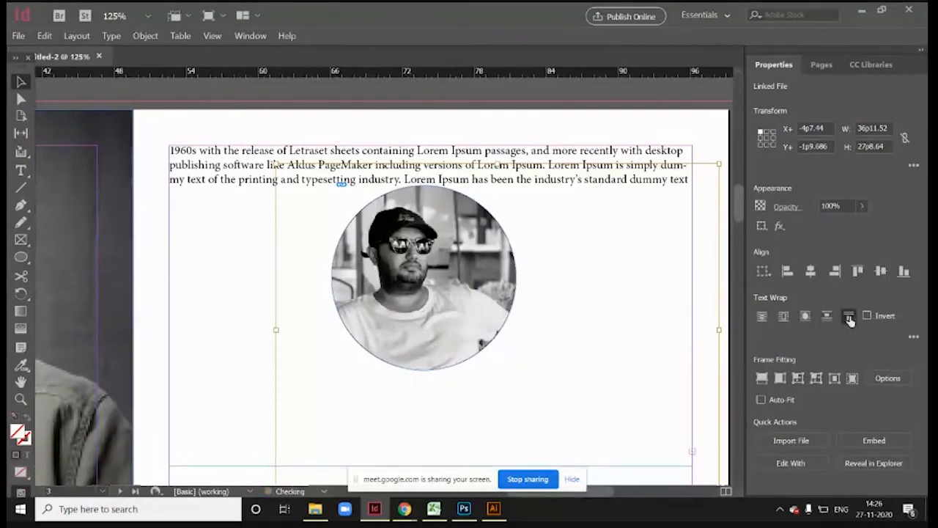
pyautogui.click(828, 316)
pyautogui.click(805, 316)
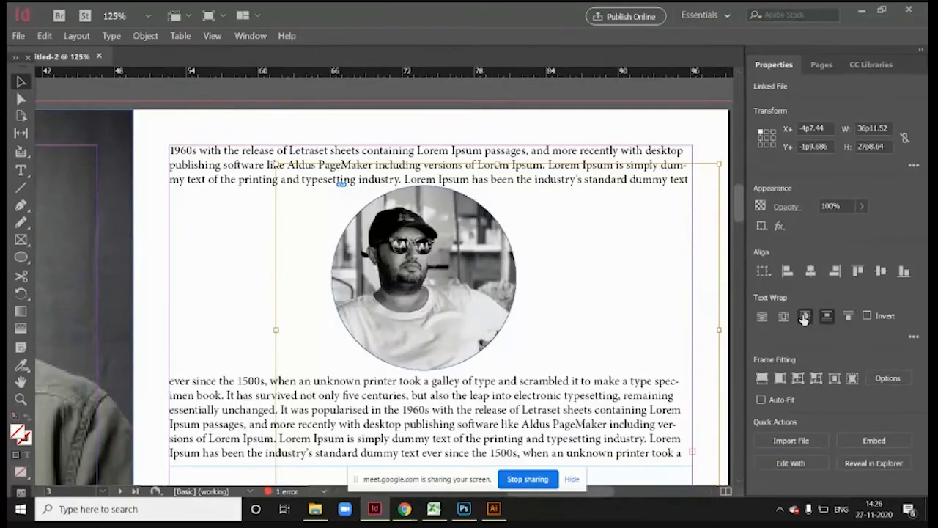
pyautogui.click(783, 316)
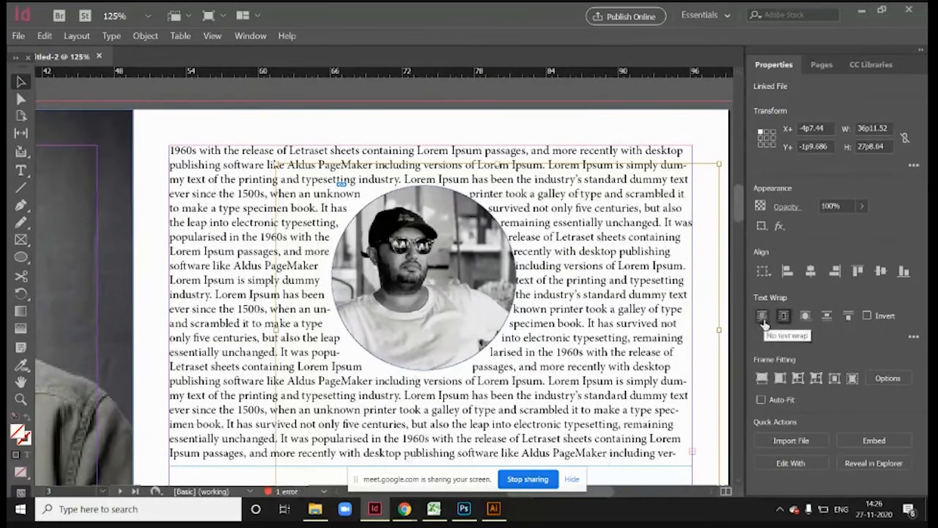
# Step: Turn off the circular portrait's text wrap and reapply it as a wrap around the object shape
pyautogui.click(763, 317)
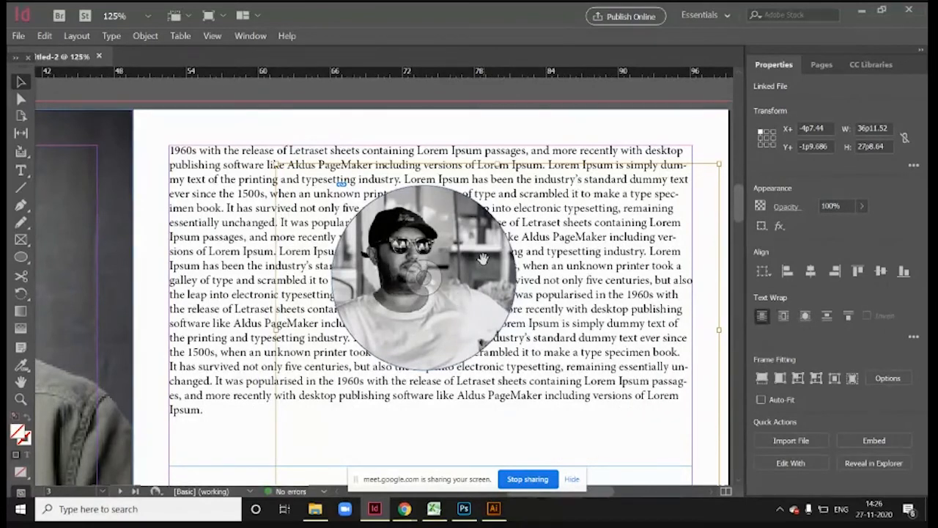
pyautogui.click(805, 318)
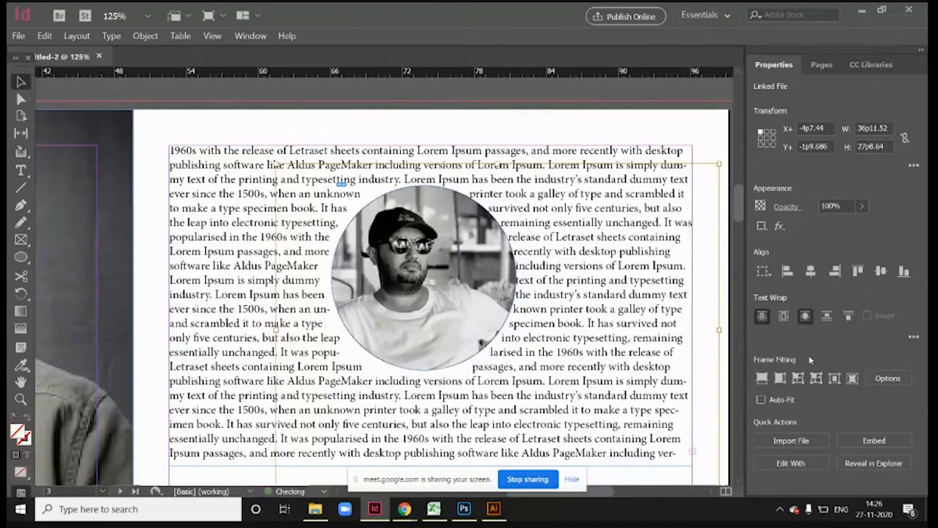
pyautogui.scroll(-3, 473, 257)
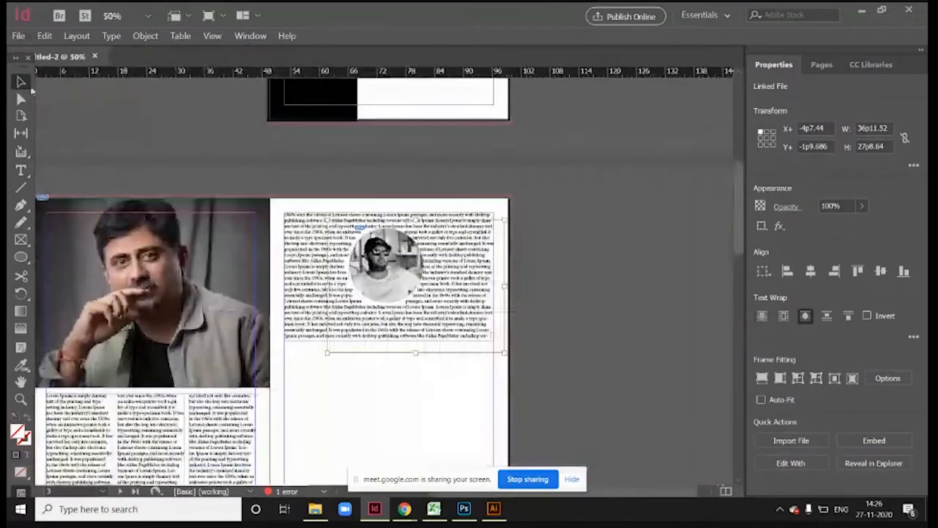
pyautogui.click(603, 383)
pyautogui.moveTo(565, 284); pyautogui.dragTo(621, 260)
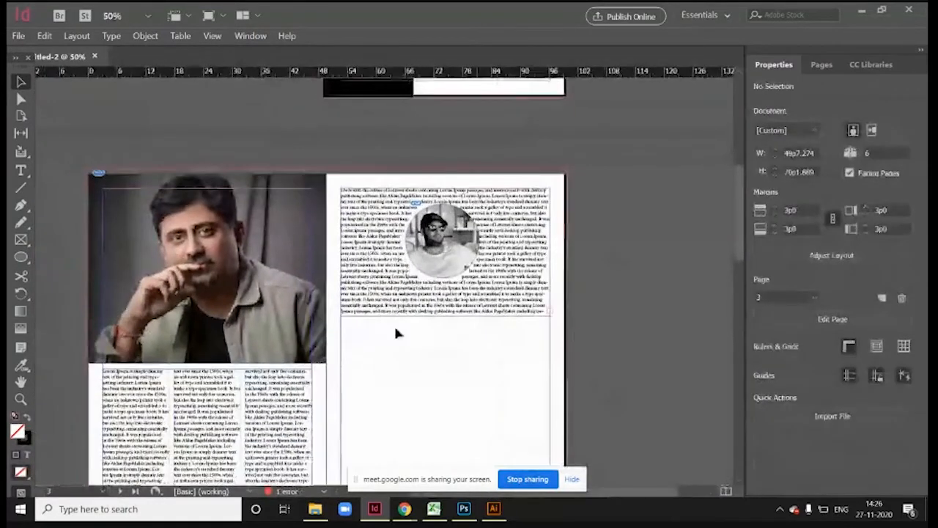
# Step: Move the circular portrait out of the page 3 text into the empty lower half of the page
pyautogui.moveTo(467, 251); pyautogui.dragTo(496, 398)
pyautogui.scroll(-3, 537, 394)
pyautogui.scroll(2, 513, 300)
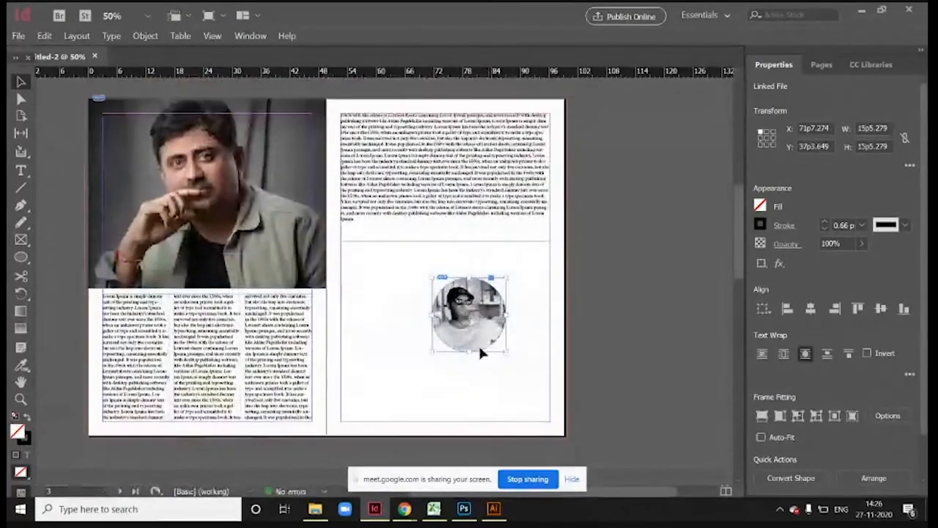
# Step: Try placing the portrait in the third text column of page 2, scaled down to about 11p5 in diameter
pyautogui.moveTo(477, 335); pyautogui.dragTo(282, 359)
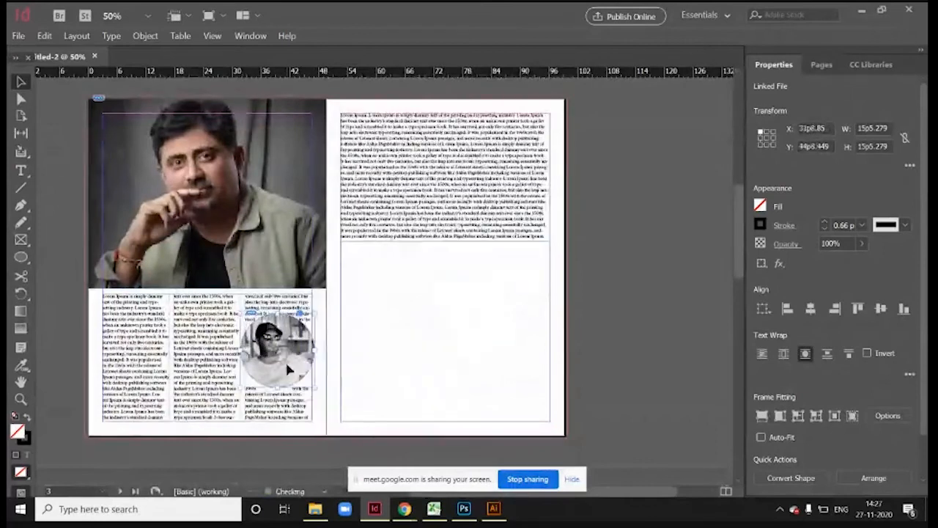
pyautogui.moveTo(316, 313); pyautogui.dragTo(294, 331)
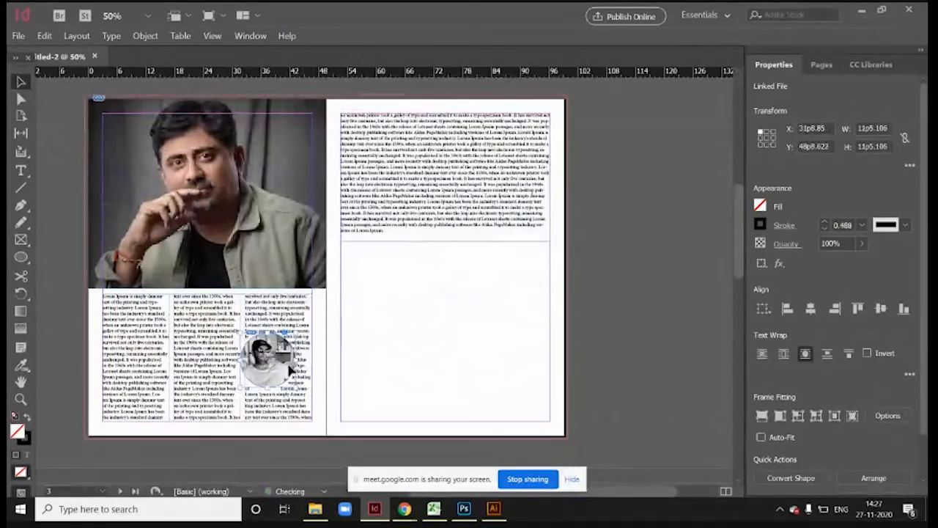
pyautogui.moveTo(292, 367); pyautogui.dragTo(296, 367)
pyautogui.click(400, 338)
pyautogui.scroll(-1, 401, 338)
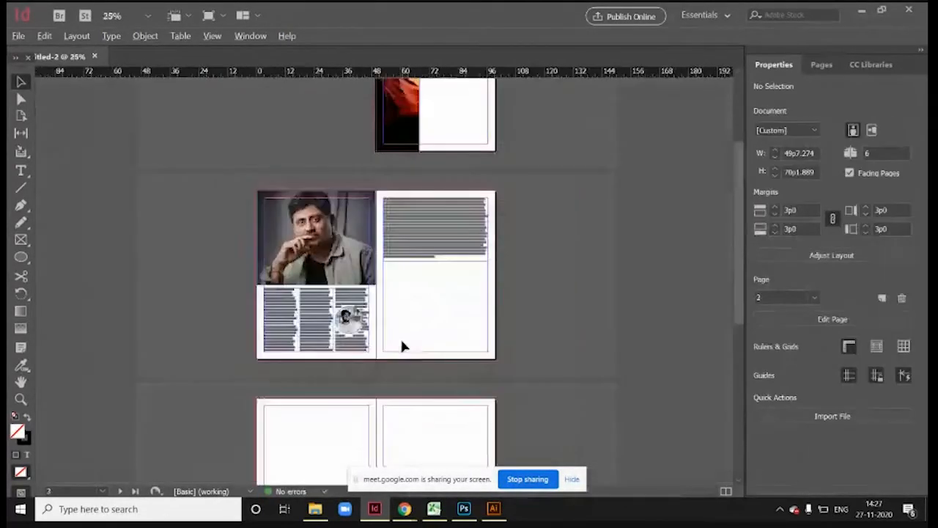
pyautogui.scroll(2, 353, 333)
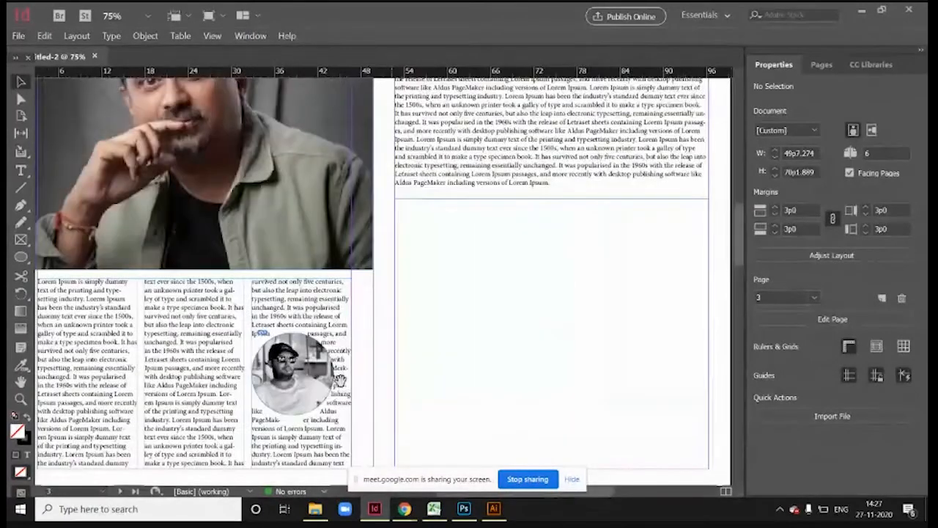
# Step: Undo the portrait's scaling and its move into the page 2 column, and view the whole spread
pyautogui.hotkey('ctrl', 'z')
pyautogui.hotkey('ctrl', 'z')
pyautogui.hotkey('ctrl', 'z')
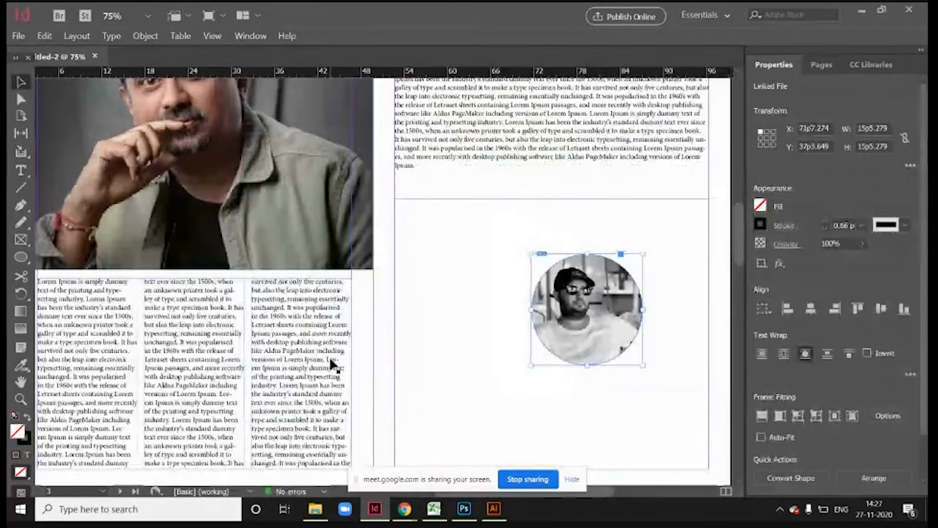
pyautogui.click(478, 294)
pyautogui.scroll(-3, 462, 323)
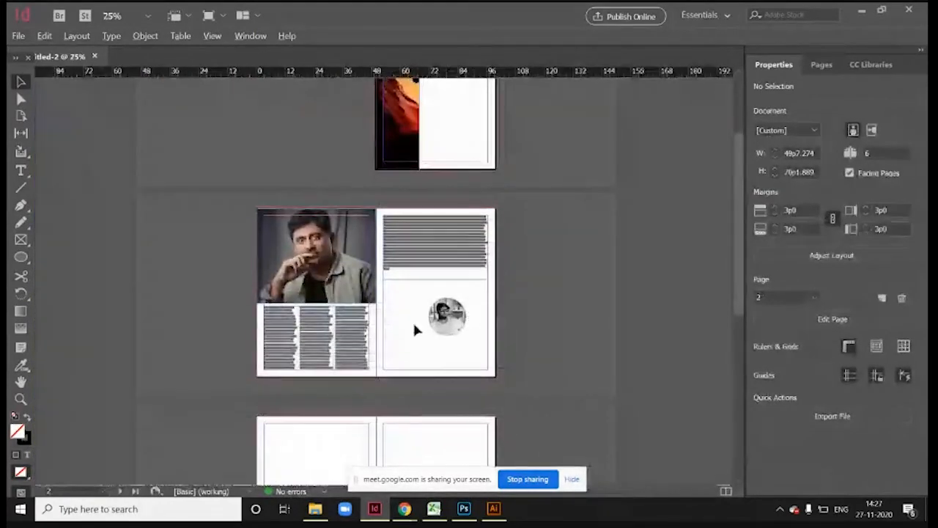
pyautogui.scroll(2, 412, 320)
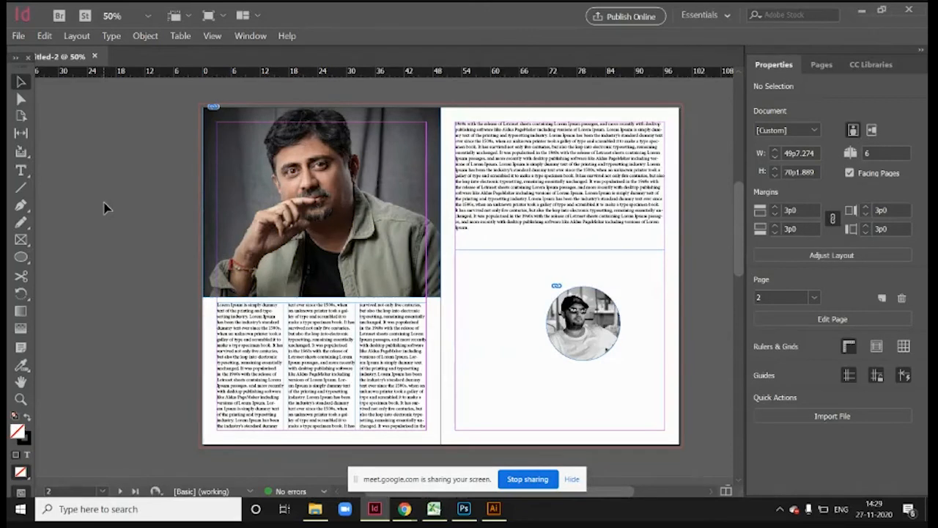
# Step: Start closing the document and cancel the closing
pyautogui.click(94, 57)
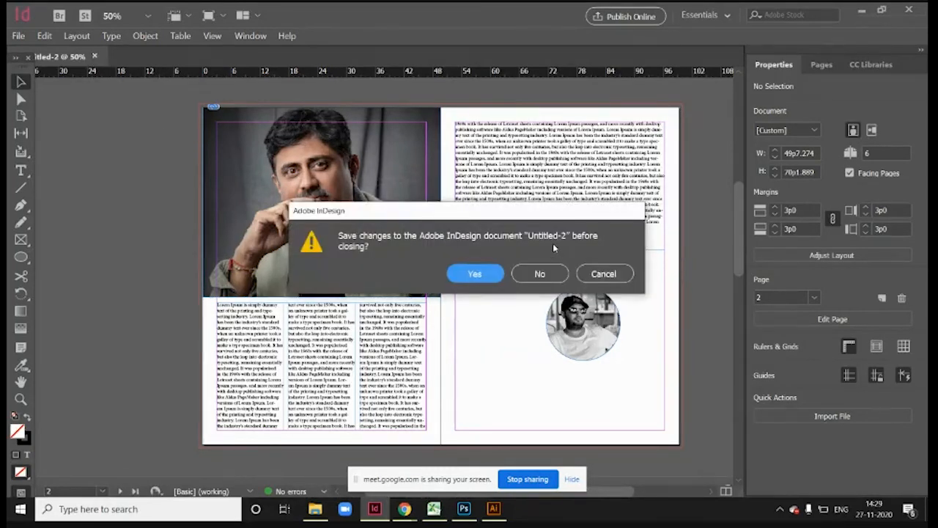
pyautogui.click(604, 274)
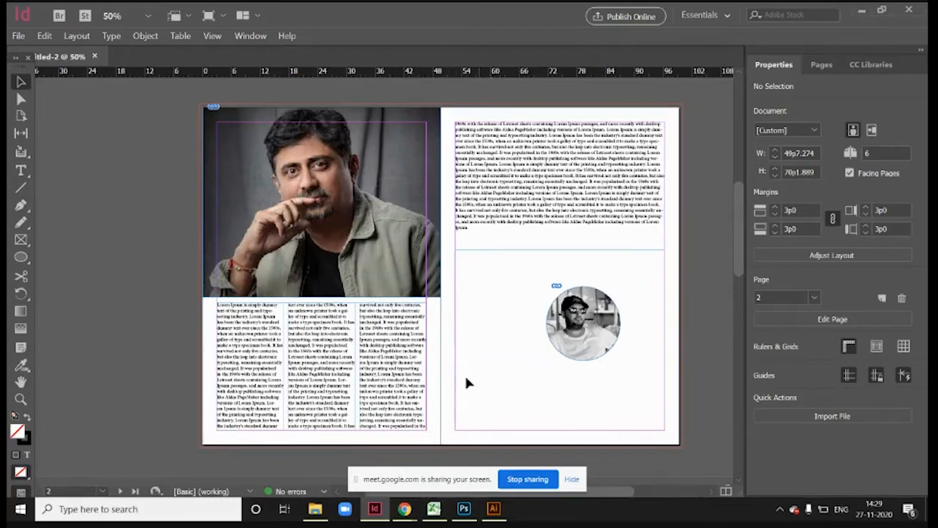
# Step: Set the page 3 circular portrait to wrap text around its object shape, and keep it selected
pyautogui.click(603, 337)
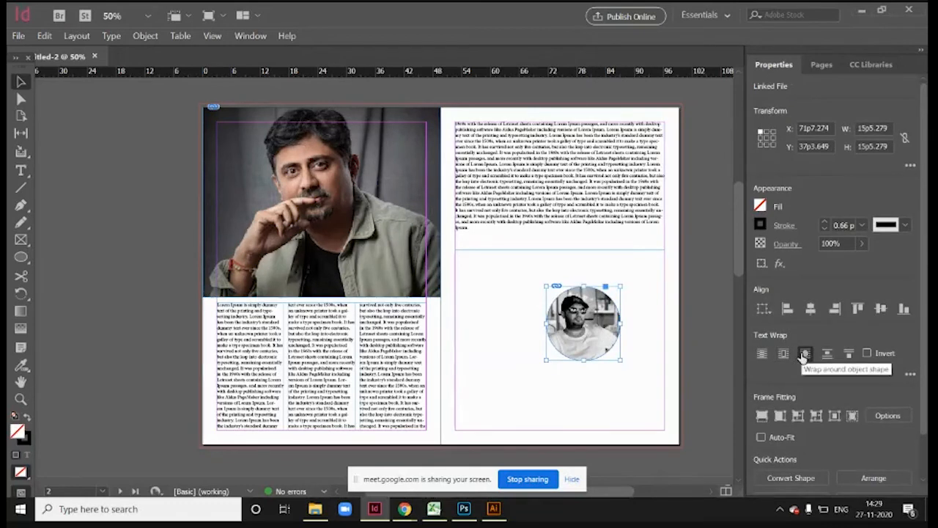
pyautogui.click(807, 354)
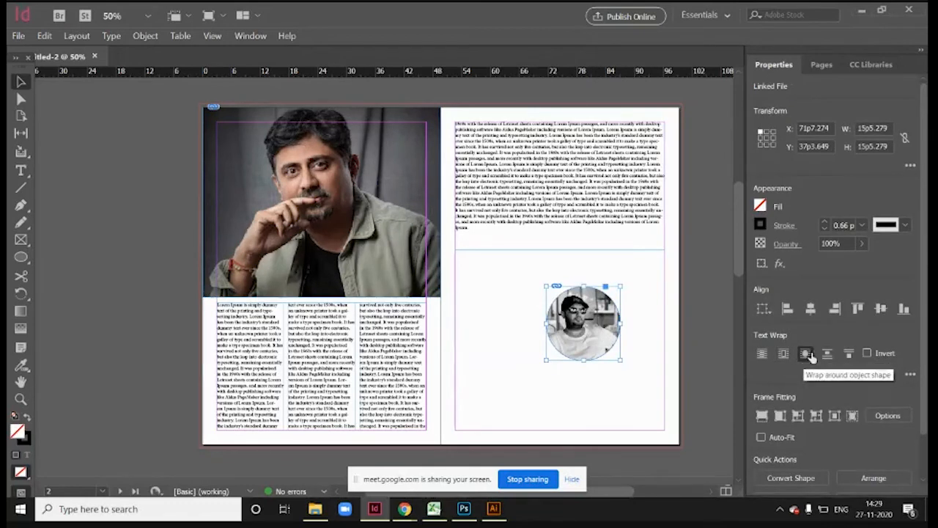
pyautogui.click(599, 394)
pyautogui.click(608, 319)
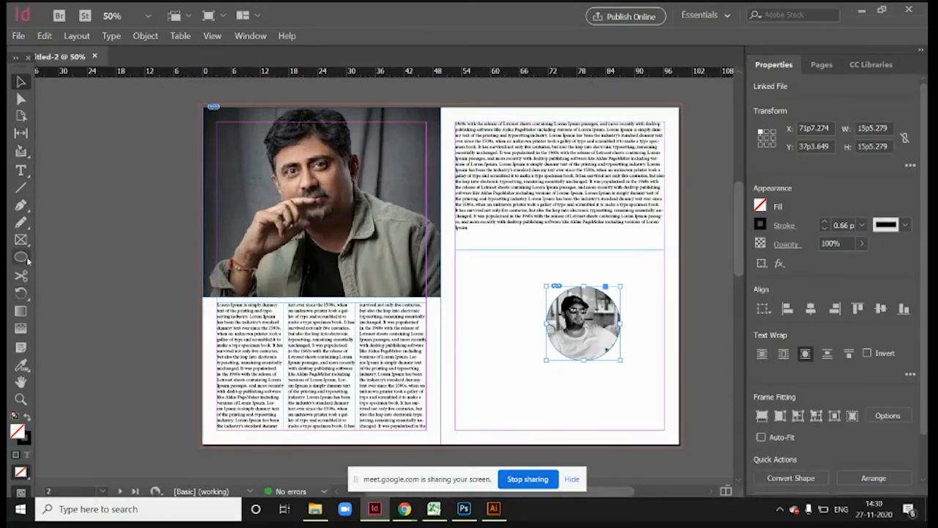
# Step: Try drawing a closed, wavy freeform shape about 45p7 by 32p9 around the page 3 portrait with the Pen tool
pyautogui.click(20, 205)
pyautogui.click(471, 343)
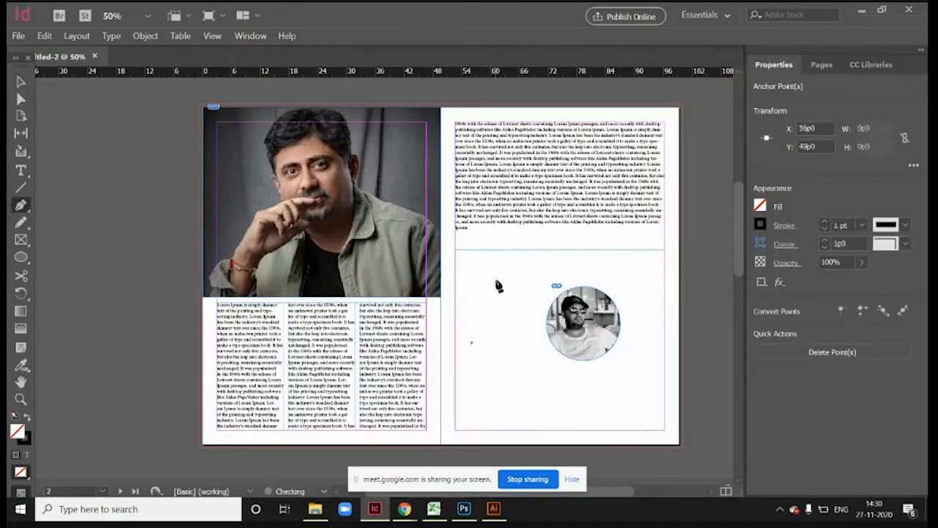
pyautogui.moveTo(497, 282); pyautogui.dragTo(535, 306)
pyautogui.moveTo(560, 240); pyautogui.dragTo(624, 254)
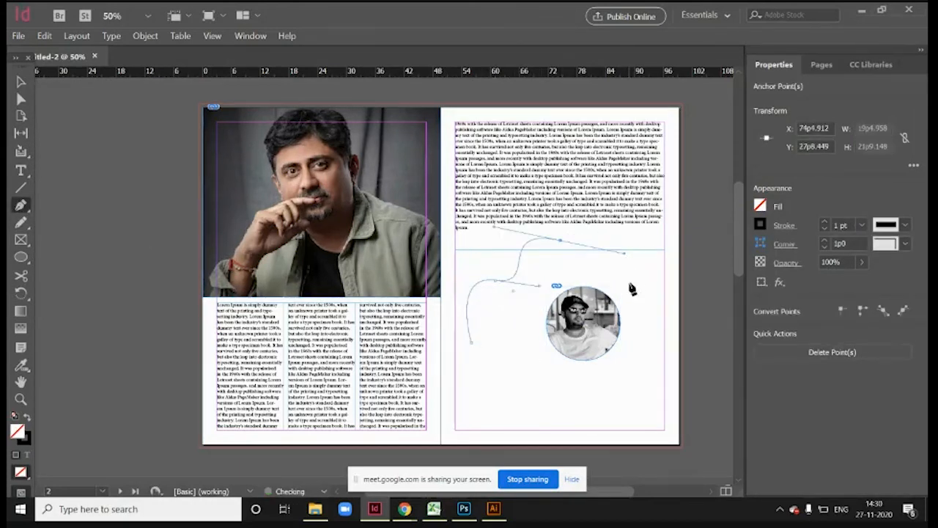
pyautogui.click(631, 283)
pyautogui.moveTo(687, 272); pyautogui.dragTo(690, 234)
pyautogui.moveTo(656, 329); pyautogui.dragTo(607, 411)
pyautogui.moveTo(539, 375); pyautogui.dragTo(531, 406)
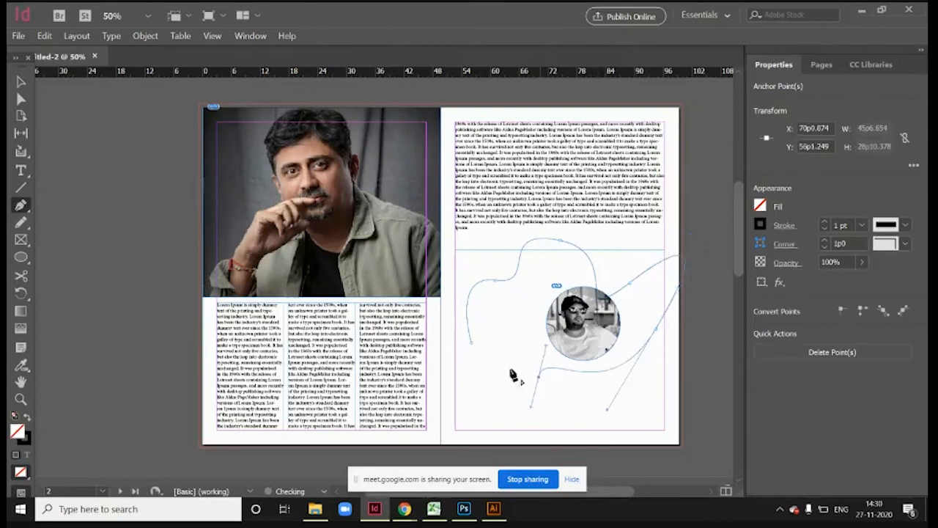
pyautogui.moveTo(471, 354); pyautogui.dragTo(479, 307)
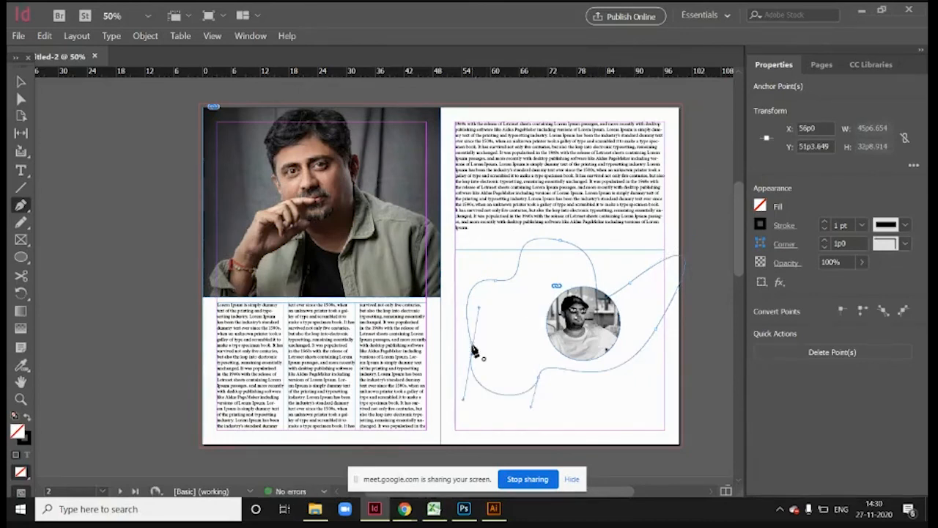
pyautogui.click(473, 350)
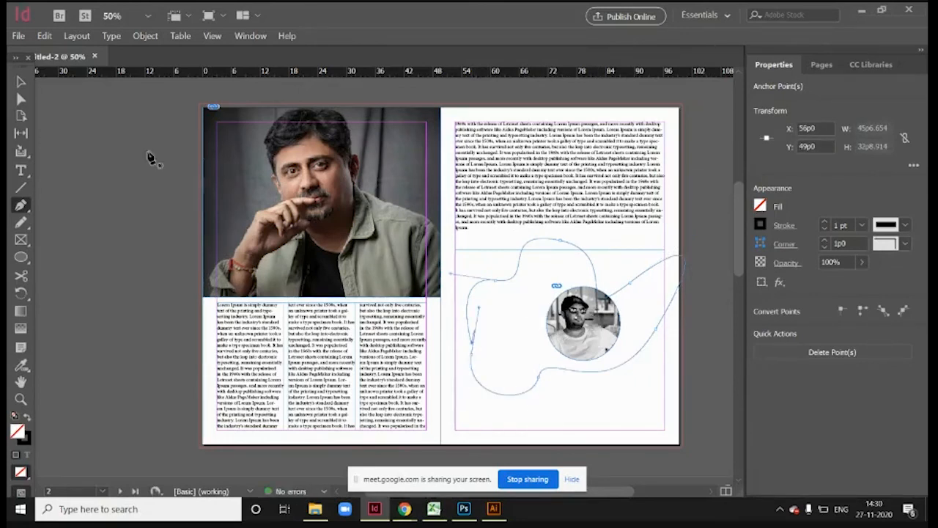
pyautogui.click(21, 83)
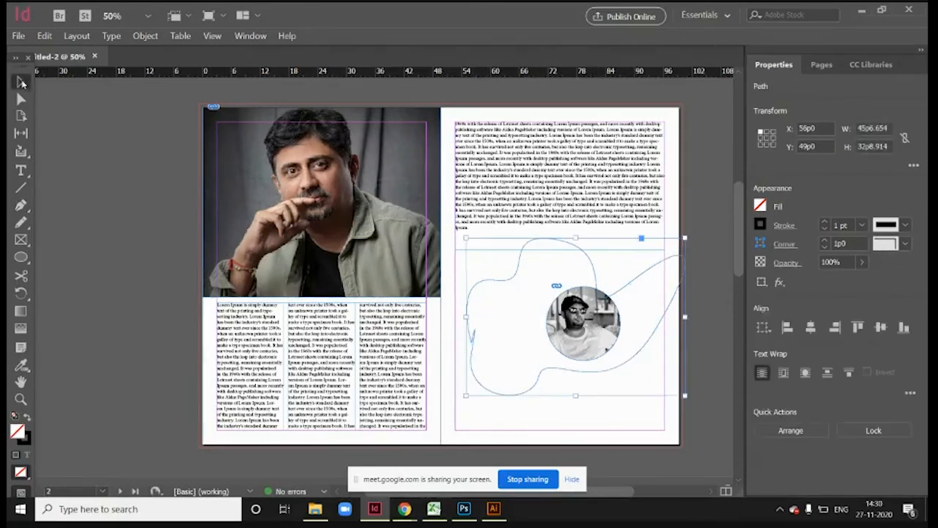
pyautogui.click(621, 362)
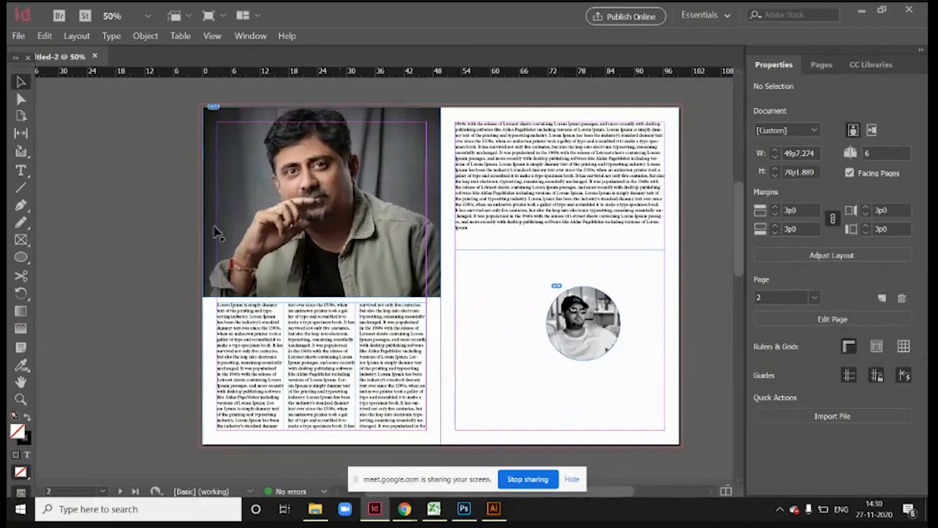
# Step: Start exporting the document as Adobe PDF (Print) with the Documents folder as destination
pyautogui.click(18, 35)
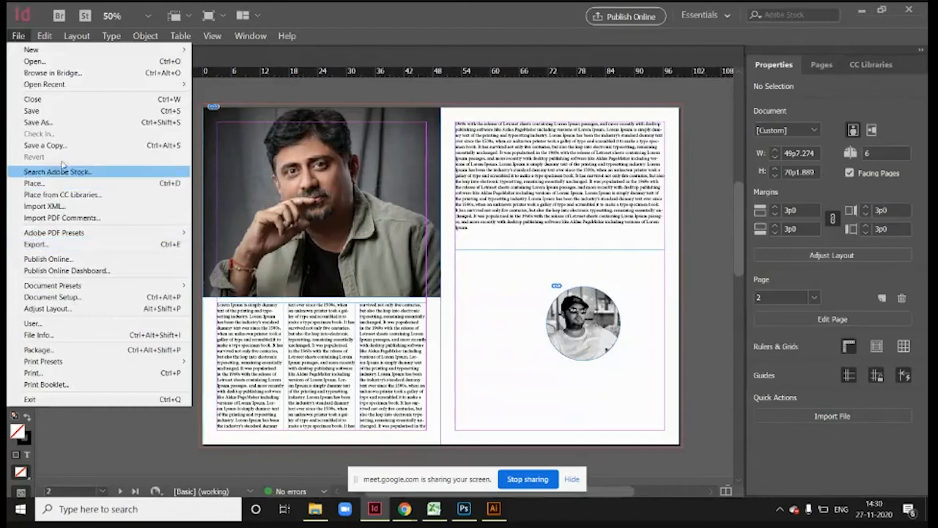
pyautogui.click(58, 244)
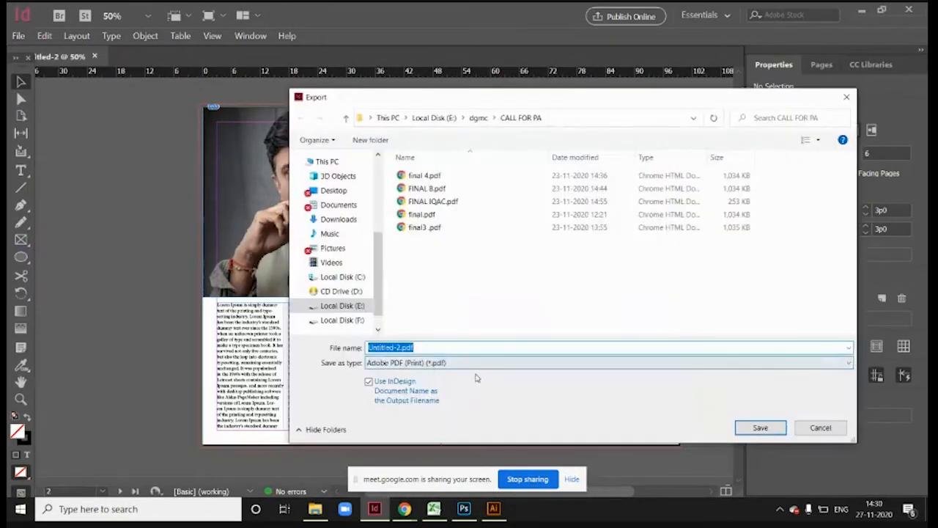
pyautogui.scroll(3, 346, 220)
pyautogui.scroll(2, 347, 219)
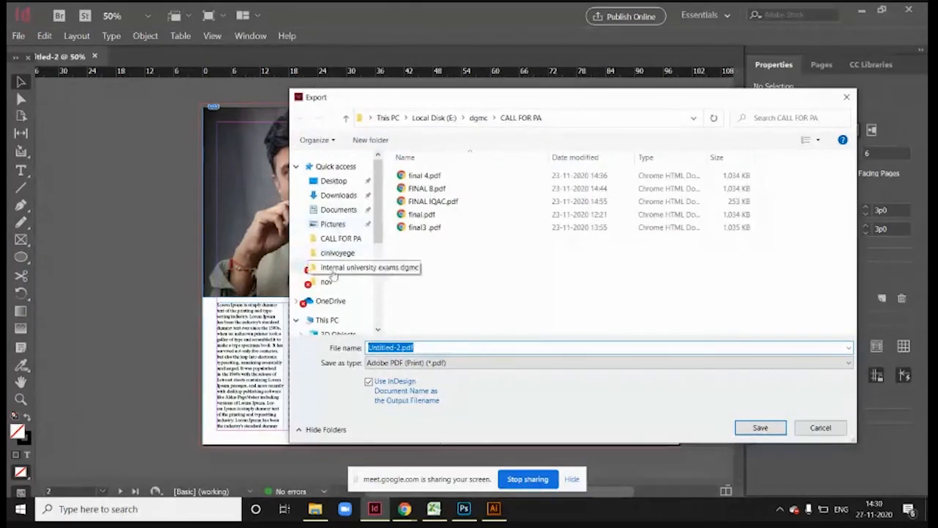
pyautogui.click(338, 210)
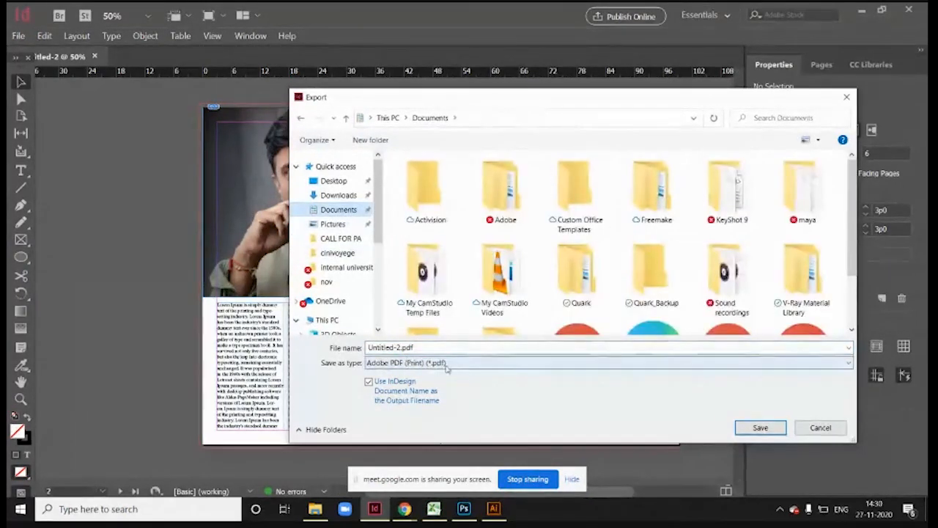
# Step: Name the exported PDF "test print fybaftnmp" and continue to the PDF export options
pyautogui.click(411, 349)
pyautogui.write('test')
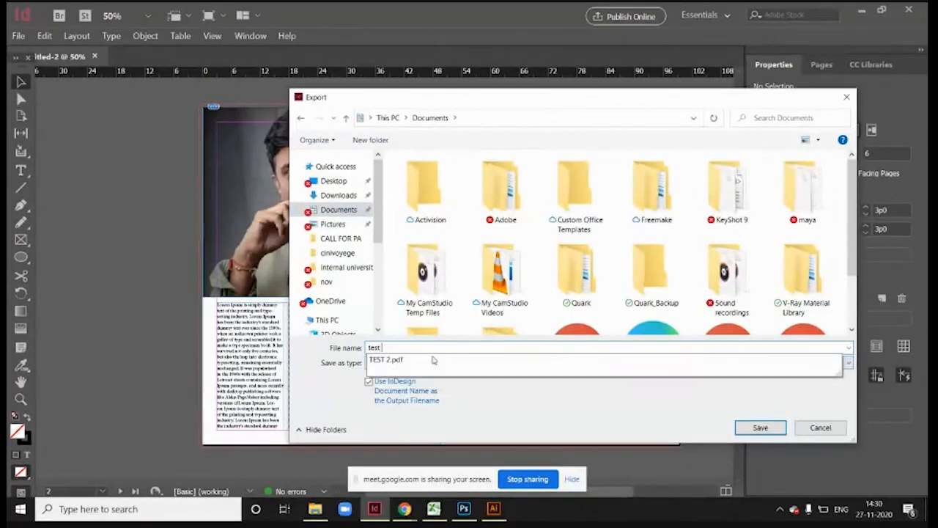
pyautogui.write(' print ')
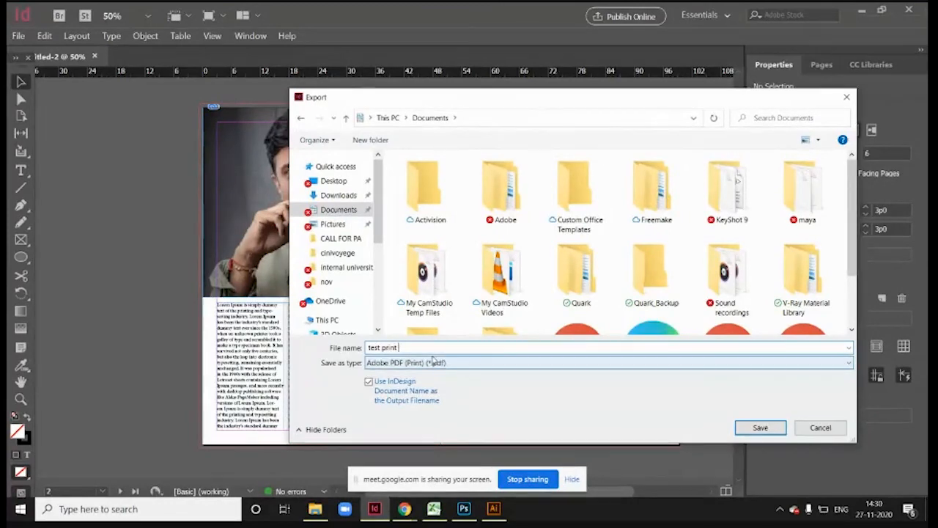
pyautogui.write('f')
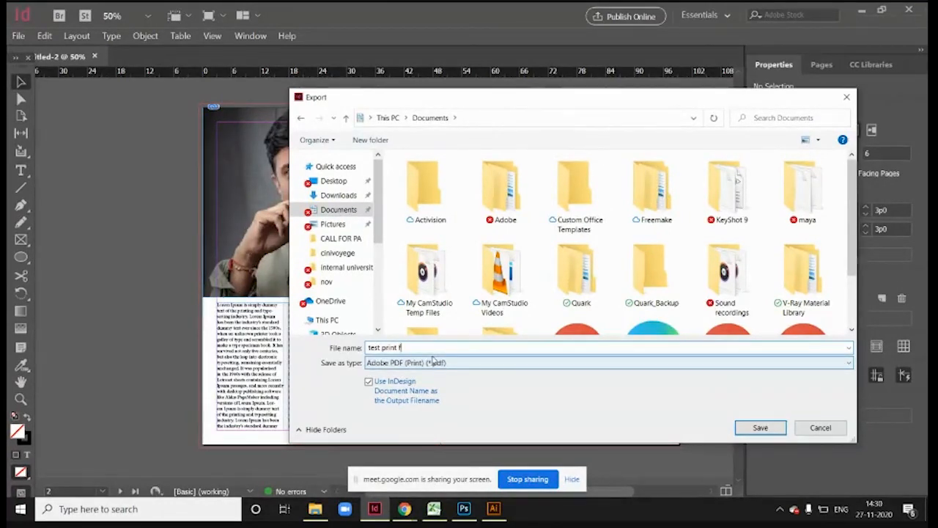
pyautogui.write('ybaftn')
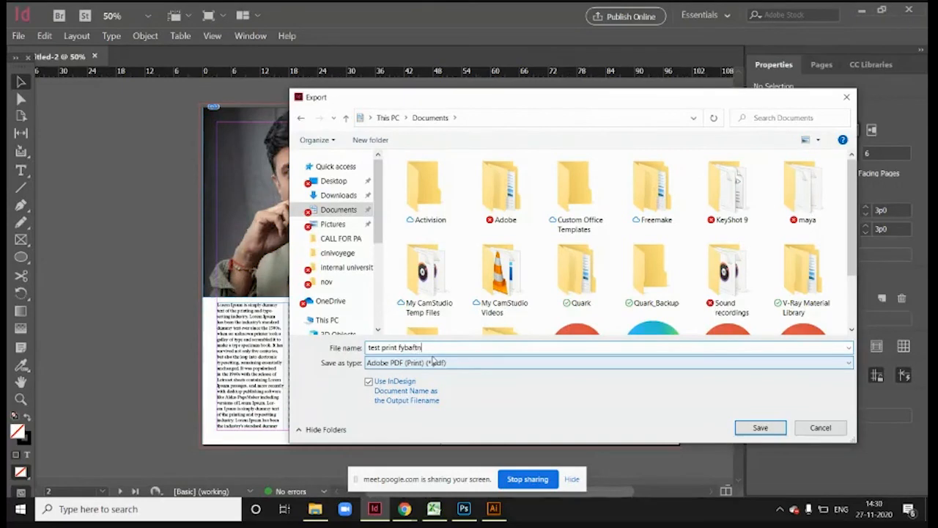
pyautogui.write('mp')
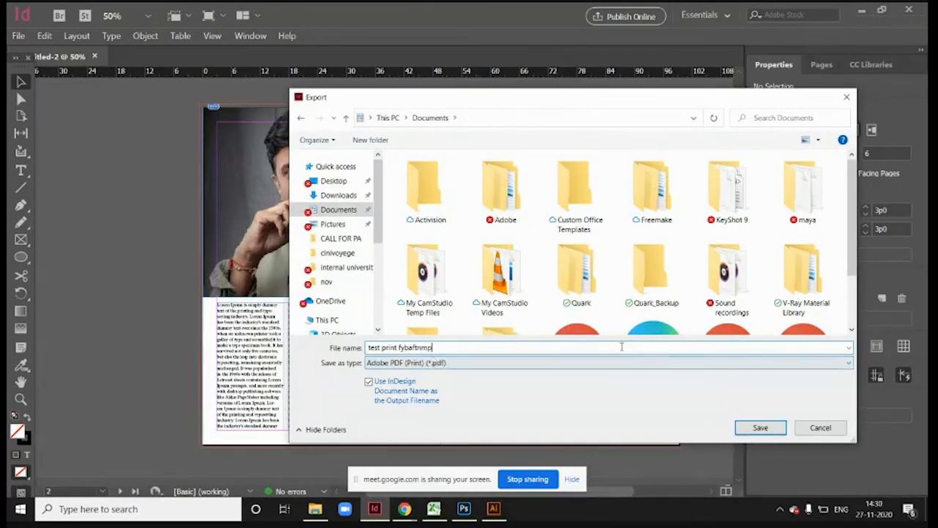
pyautogui.click(759, 427)
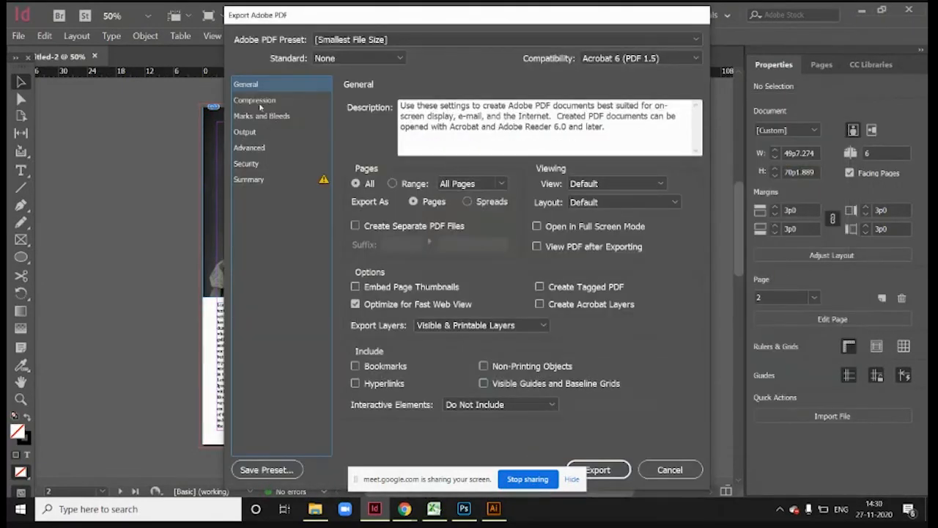
# Step: Turn on crop marks in the PDF export options and export the document with the Smallest File Size preset
pyautogui.click(244, 116)
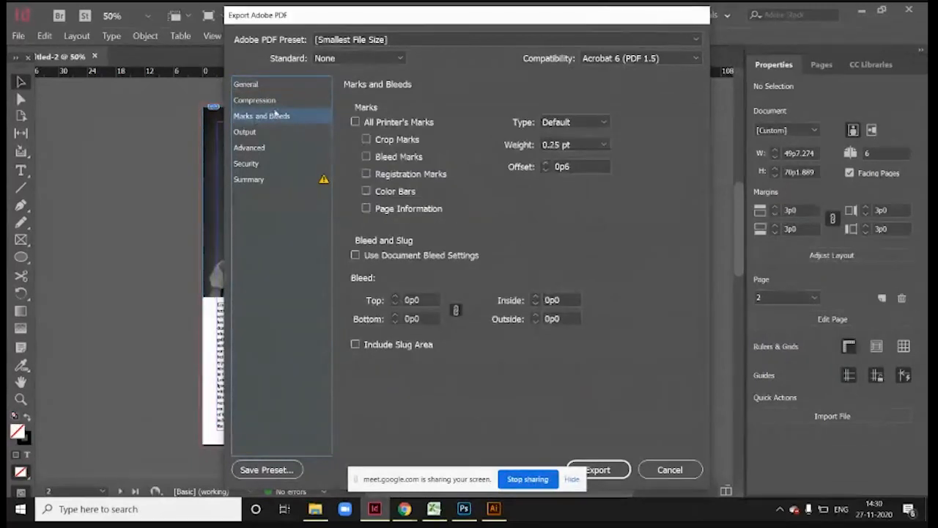
pyautogui.click(384, 140)
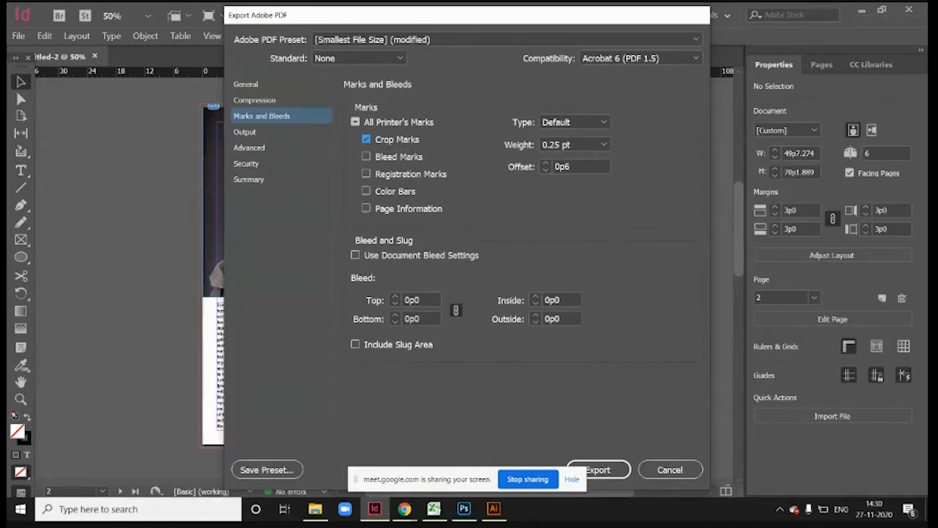
pyautogui.click(595, 471)
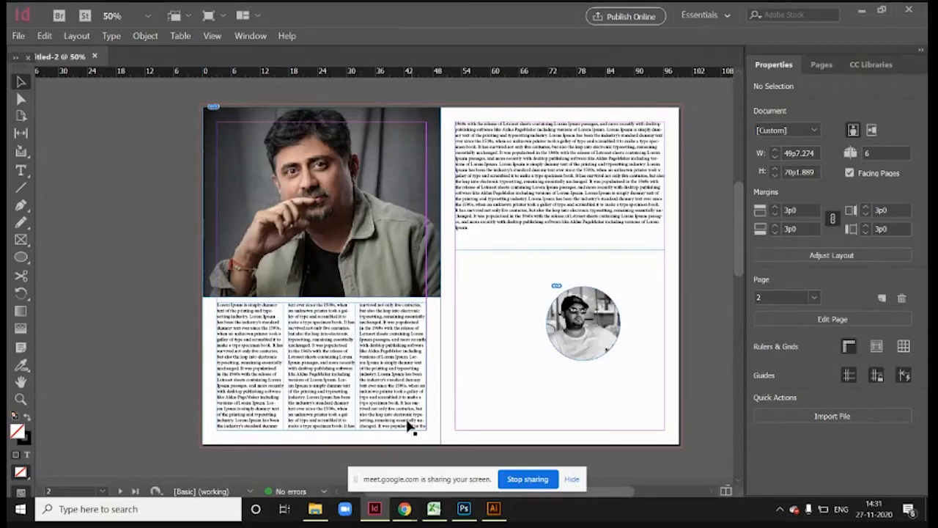
# Step: Switch to File Explorer, find "test print fybaftnmp.pdf" in the Documents folder and open it in Chrome
pyautogui.click(315, 508)
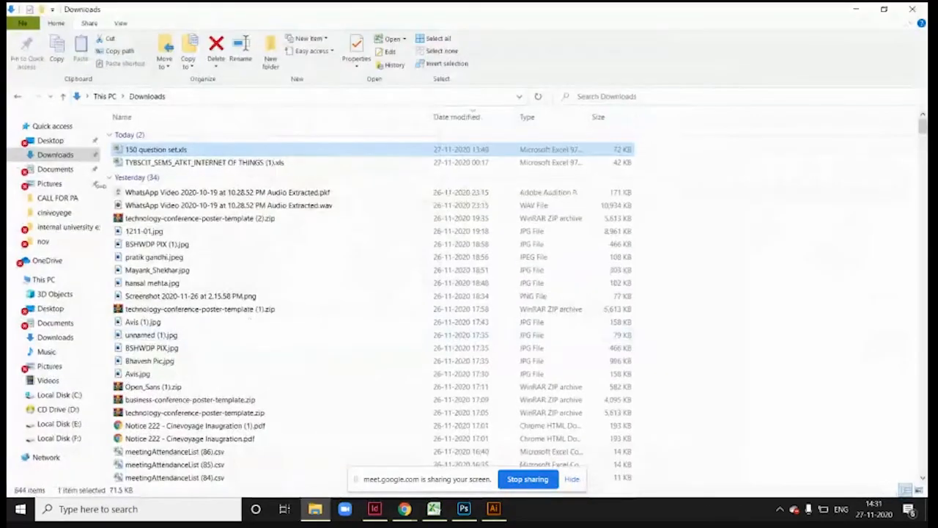
pyautogui.click(54, 171)
pyautogui.scroll(-5, 220, 330)
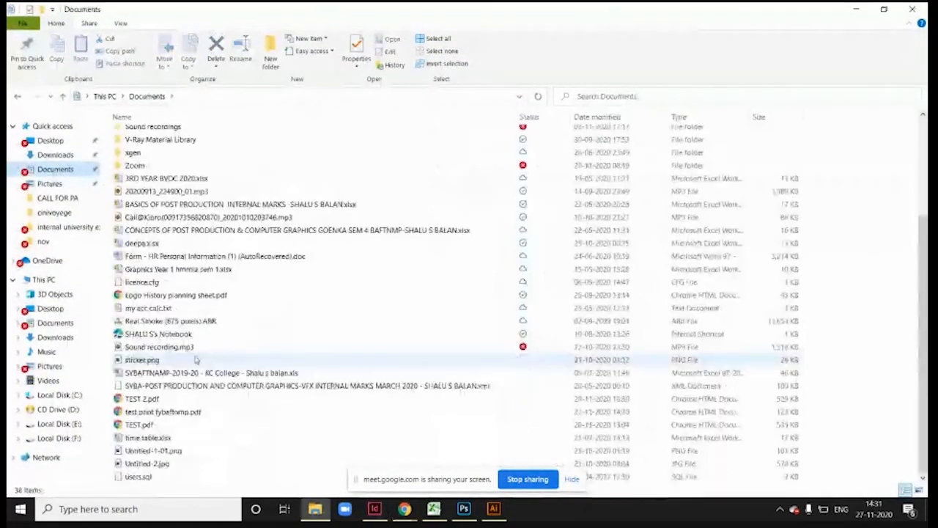
pyautogui.click(155, 462)
pyautogui.click(161, 438)
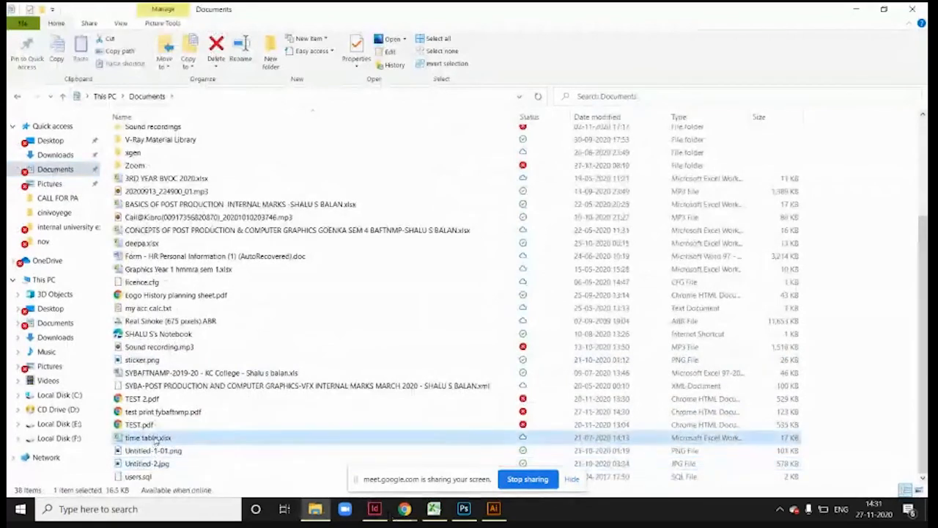
pyautogui.click(158, 428)
pyautogui.click(197, 412)
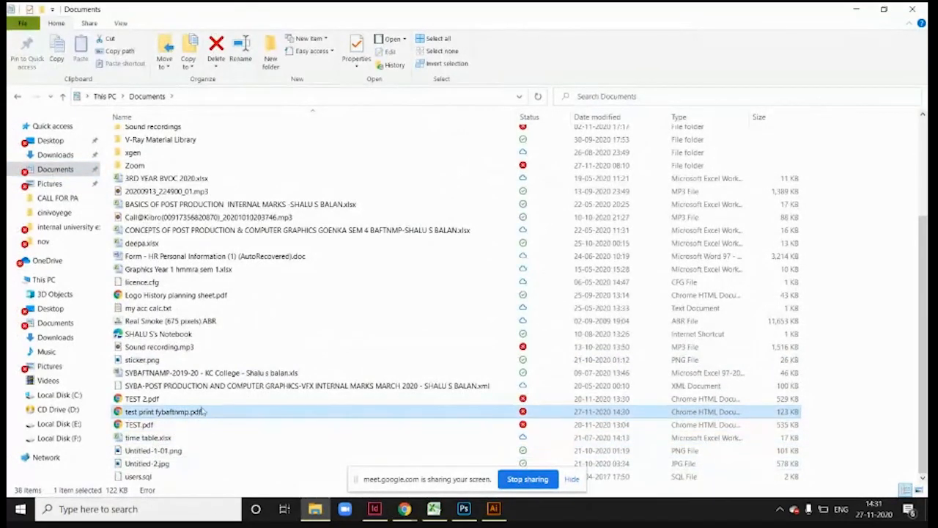
pyautogui.press('q')
pyautogui.moveTo(404, 508)
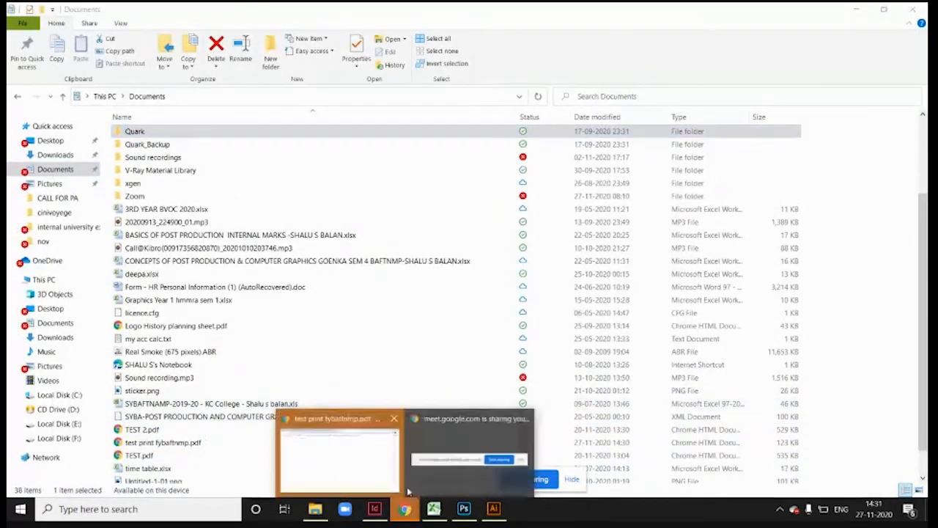
pyautogui.click(352, 455)
# Step: Examine the crop marks at the page corners and how the pages are arranged in the exported PDF
pyautogui.scroll(-10, 476, 300)
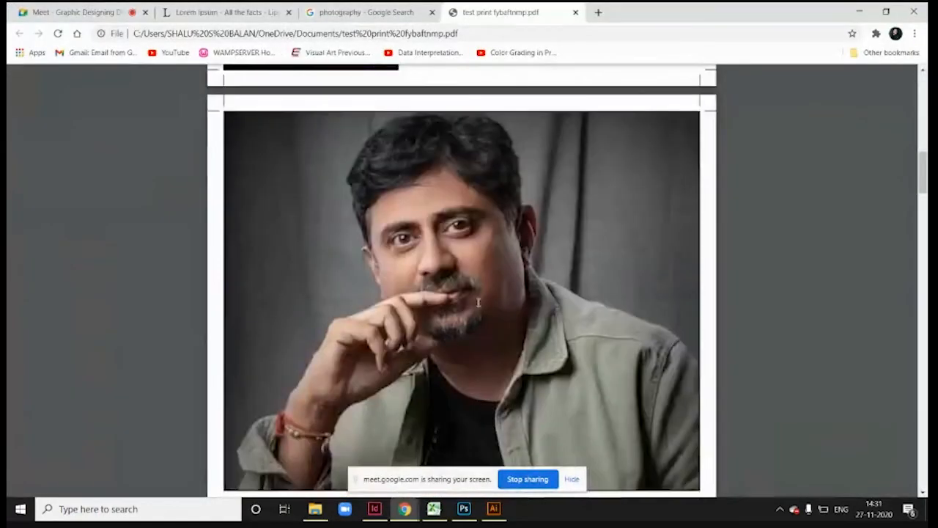
pyautogui.scroll(6, 235, 190)
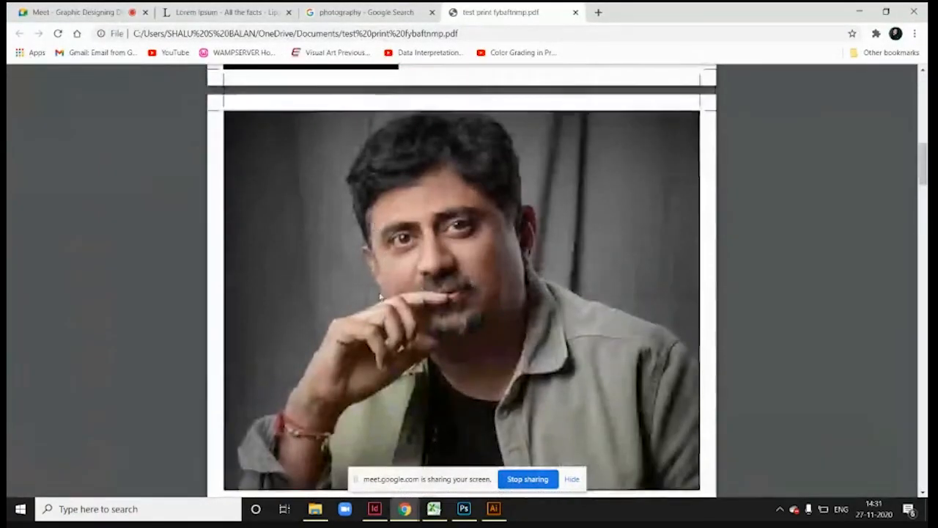
pyautogui.scroll(-6, 234, 191)
pyautogui.scroll(7, 234, 190)
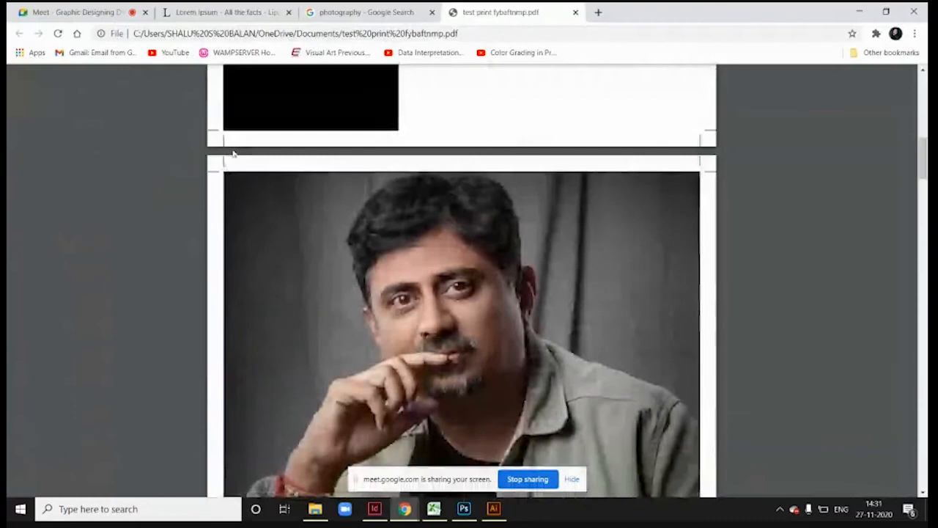
pyautogui.keyDown('ctrl'); pyautogui.scroll(2, 210, 232); pyautogui.keyUp('ctrl')
pyautogui.keyDown('ctrl'); pyautogui.scroll(1, 174, 315); pyautogui.keyUp('ctrl')
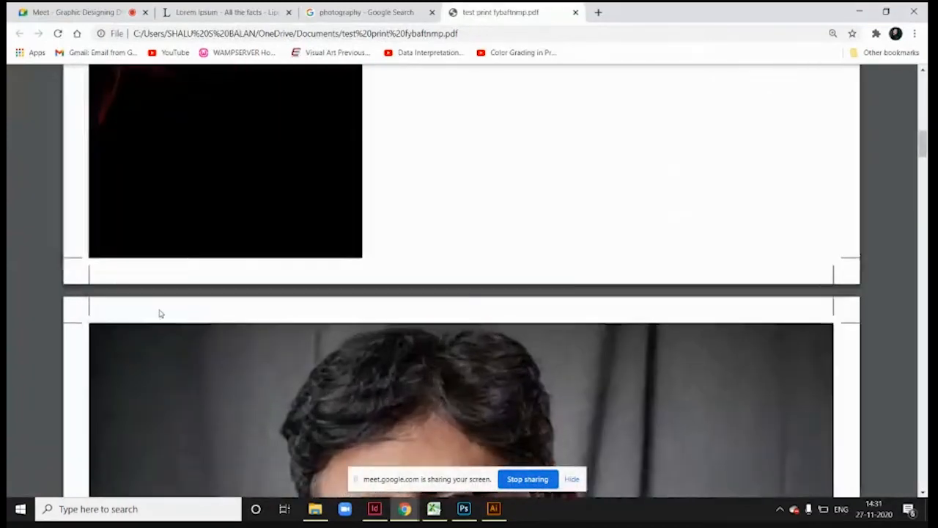
pyautogui.keyDown('ctrl'); pyautogui.scroll(1, 159, 315); pyautogui.keyUp('ctrl')
pyautogui.keyDown('ctrl'); pyautogui.scroll(1, 78, 312); pyautogui.keyUp('ctrl')
pyautogui.keyDown('ctrl'); pyautogui.scroll(-2, 79, 314); pyautogui.keyUp('ctrl')
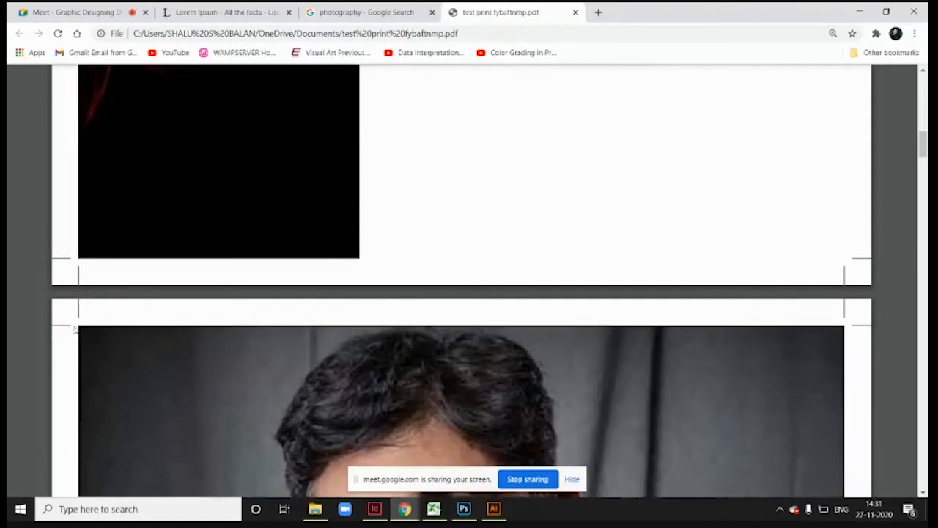
pyautogui.scroll(-4, 296, 314)
pyautogui.keyDown('ctrl'); pyautogui.scroll(-5, 325, 245); pyautogui.keyUp('ctrl')
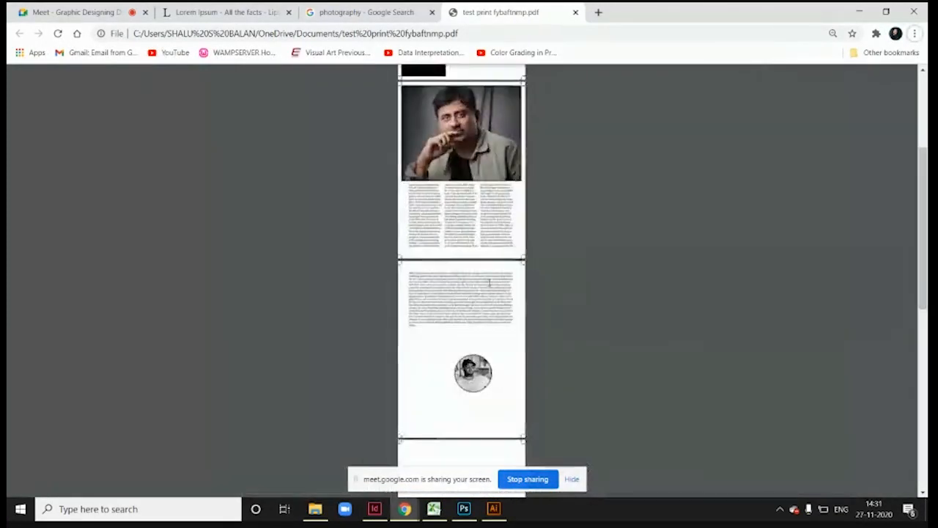
pyautogui.scroll(3, 513, 183)
# Step: Switch back to InDesign and start another Adobe PDF (Print) export to Documents as "Untitled-2.pdf"
pyautogui.click(375, 509)
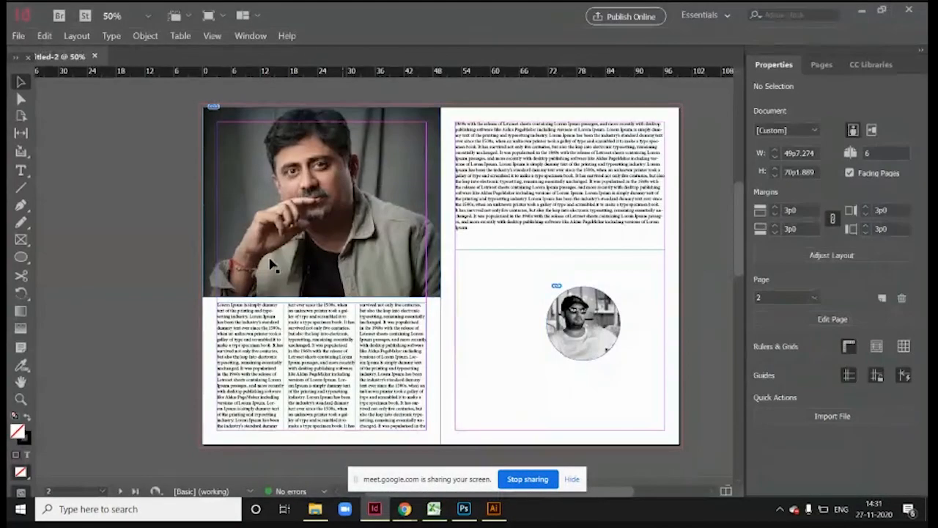
pyautogui.click(17, 35)
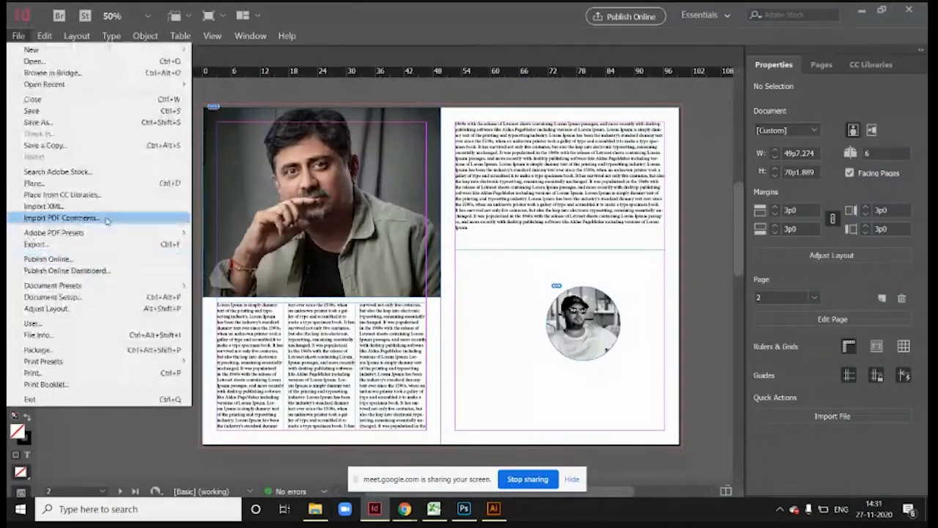
pyautogui.click(104, 243)
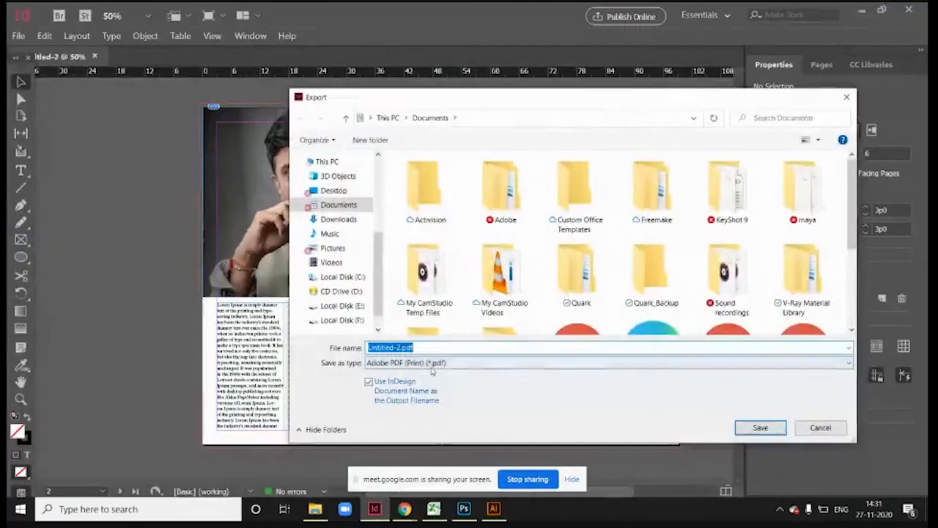
pyautogui.click(744, 431)
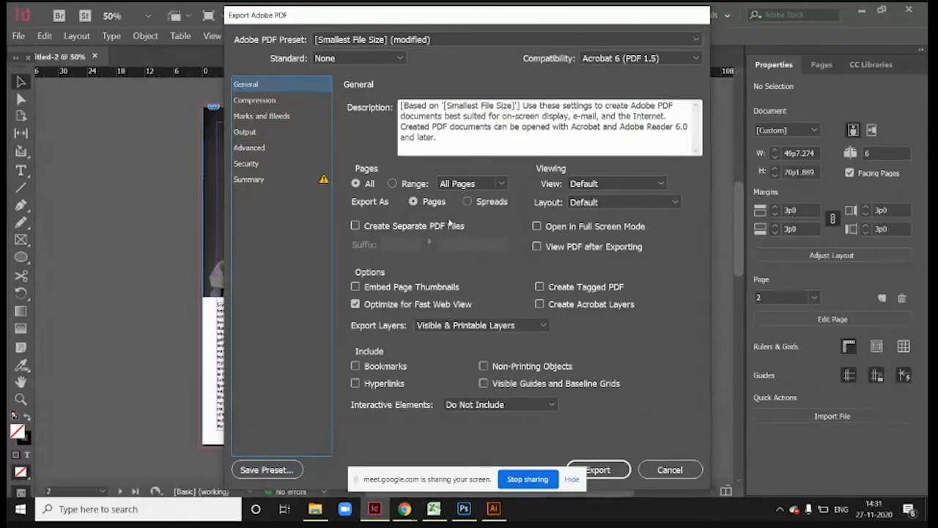
# Step: Set the PDF to export as spreads, check that crop marks are still enabled, and export it
pyautogui.click(483, 202)
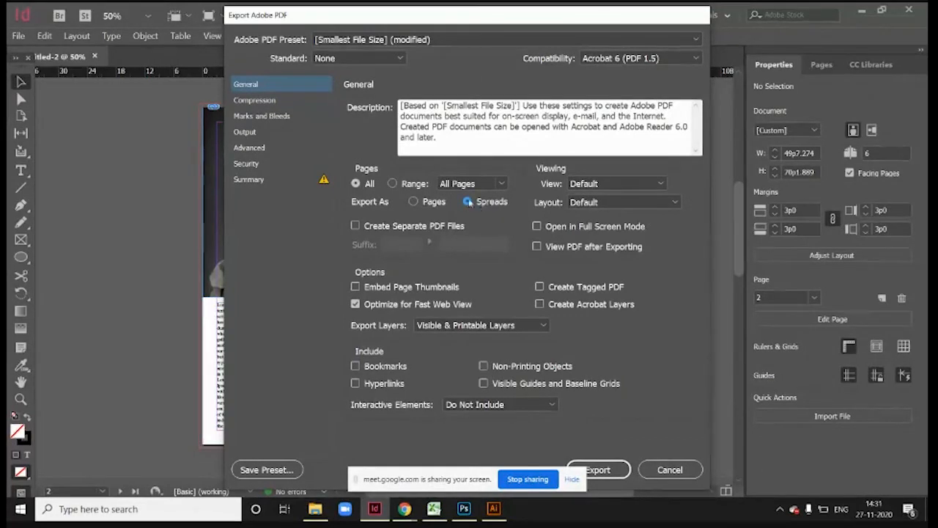
pyautogui.click(266, 115)
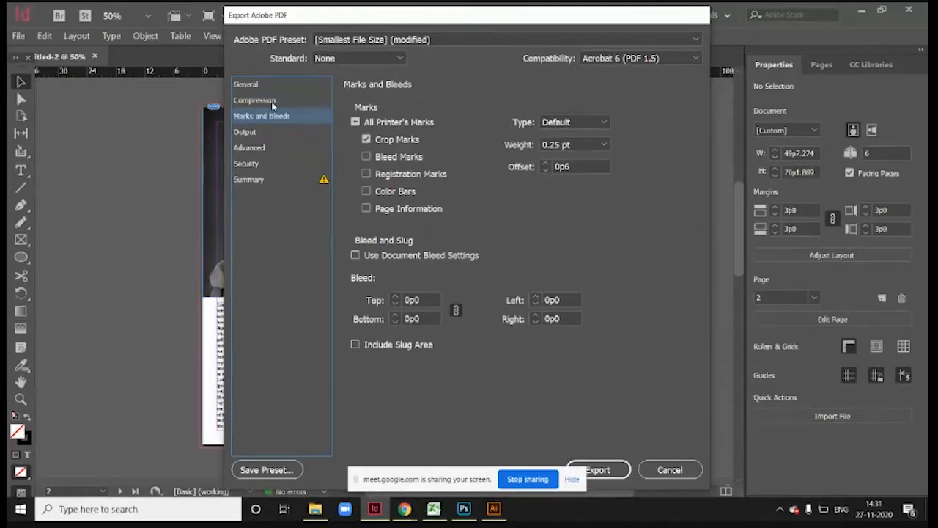
pyautogui.click(275, 103)
pyautogui.click(269, 86)
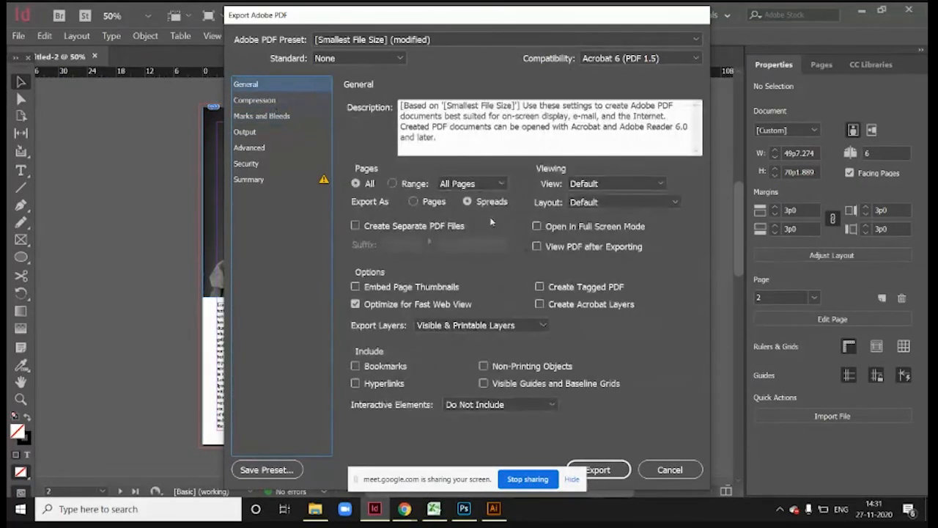
pyautogui.click(619, 473)
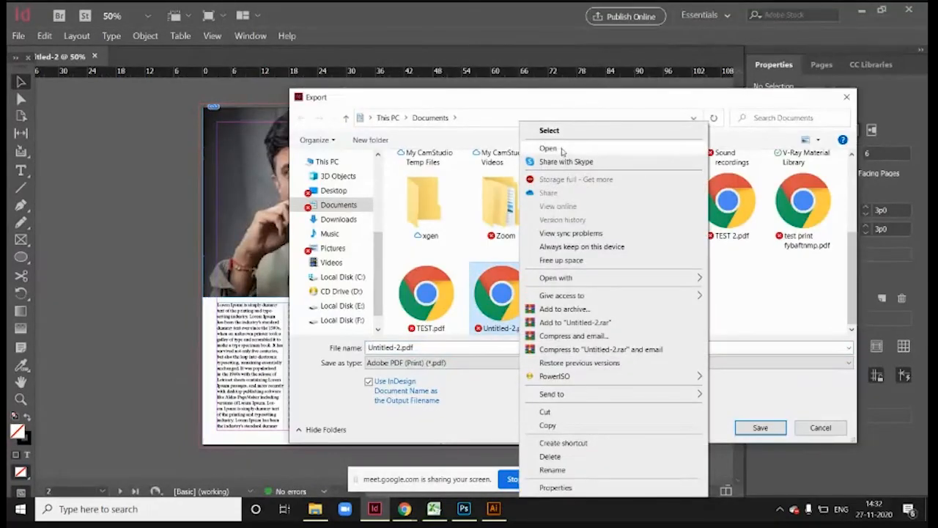
# Step: Open the exported "Untitled-2.pdf" in Chrome and examine the spread of pages 2 and 3 and its crop marks
pyautogui.click(562, 149)
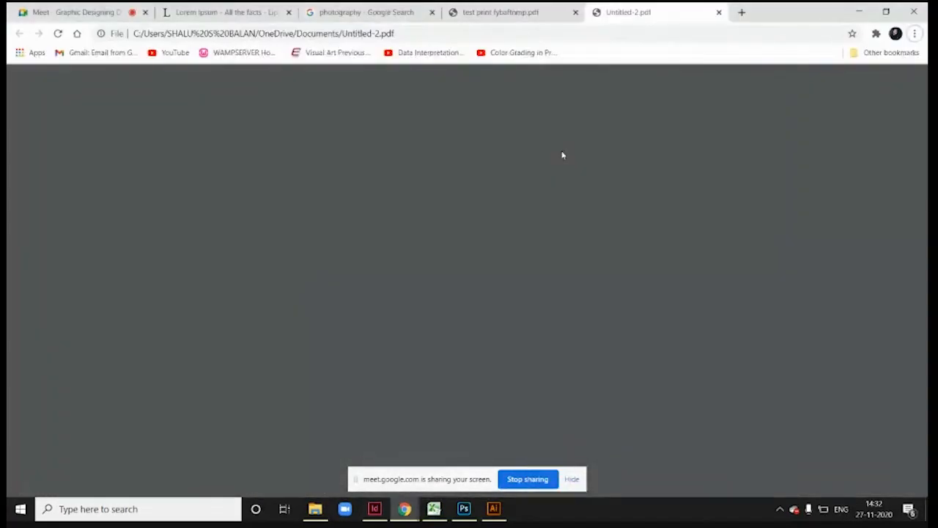
pyautogui.scroll(-10, 421, 250)
pyautogui.scroll(8, 423, 248)
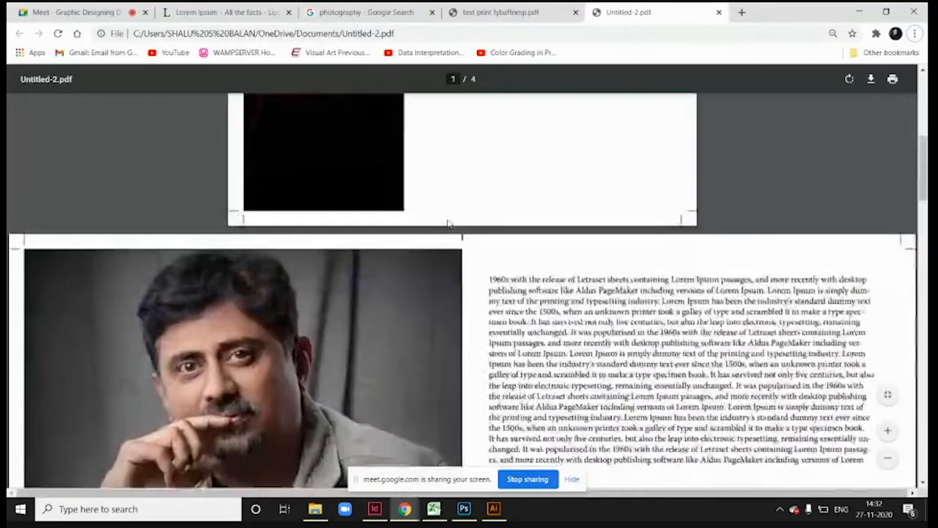
pyautogui.scroll(-4, 442, 274)
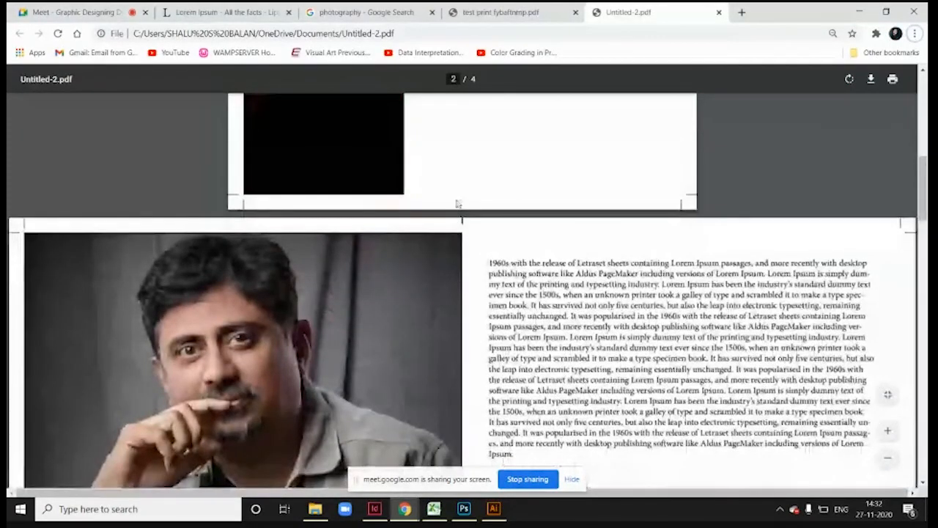
pyautogui.scroll(-10, 457, 203)
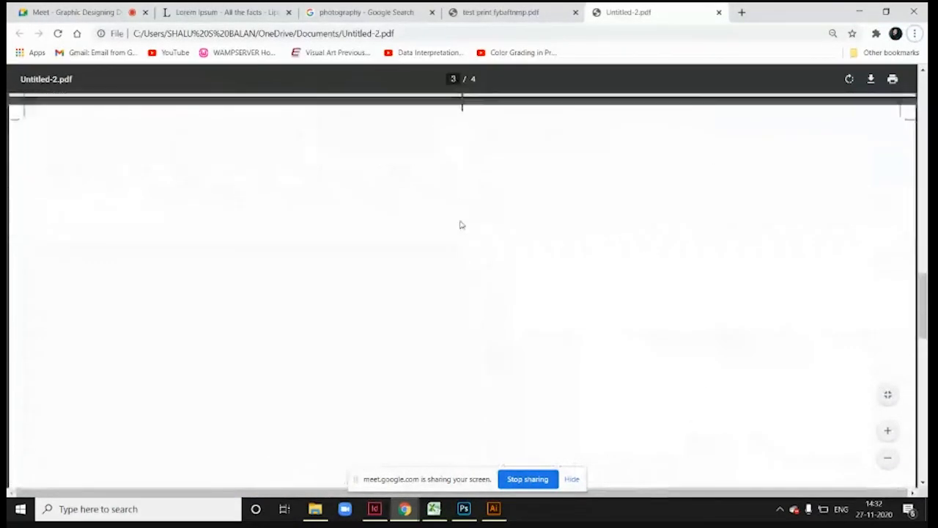
pyautogui.scroll(5, 461, 225)
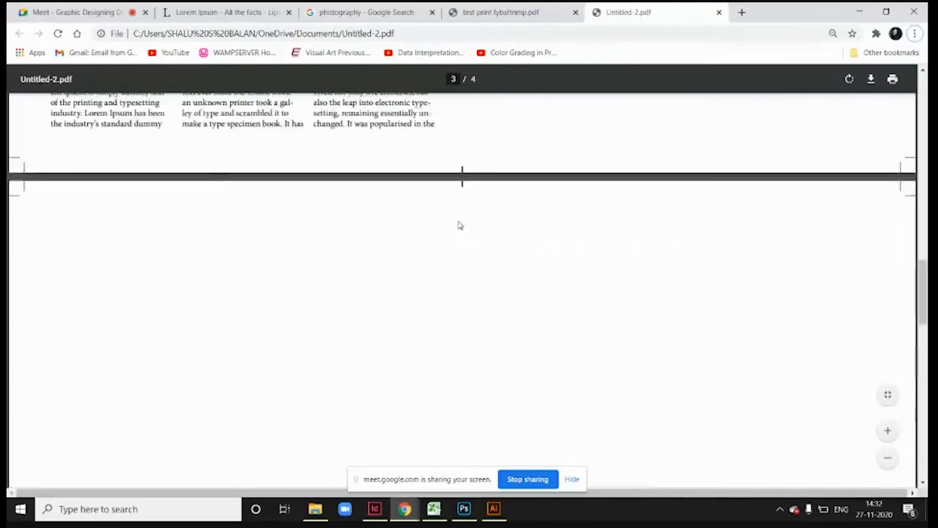
pyautogui.scroll(5, 458, 225)
pyautogui.scroll(-2, 458, 227)
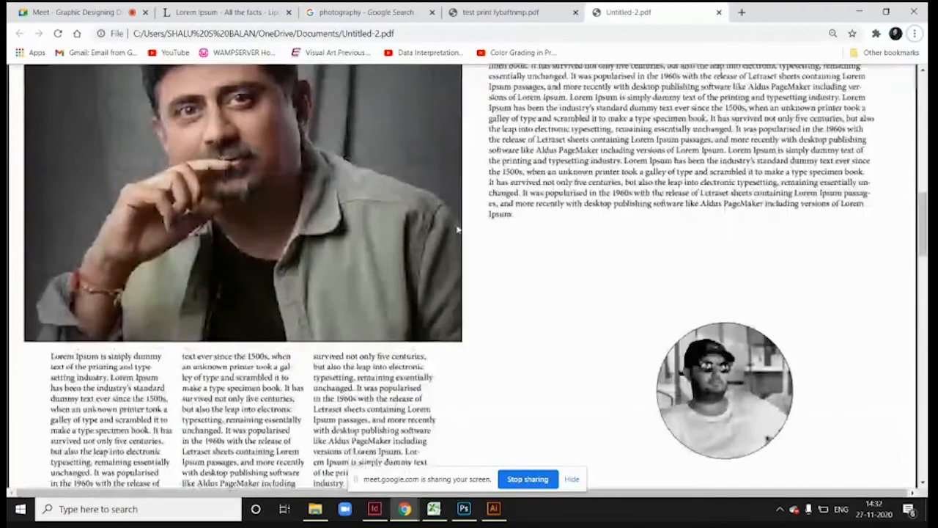
# Step: Review the whole spreads PDF, comparing the single cover and last page with the facing-page spreads between them
pyautogui.keyDown('ctrl'); pyautogui.scroll(-4, 457, 229); pyautogui.keyUp('ctrl')
pyautogui.scroll(3, 460, 216)
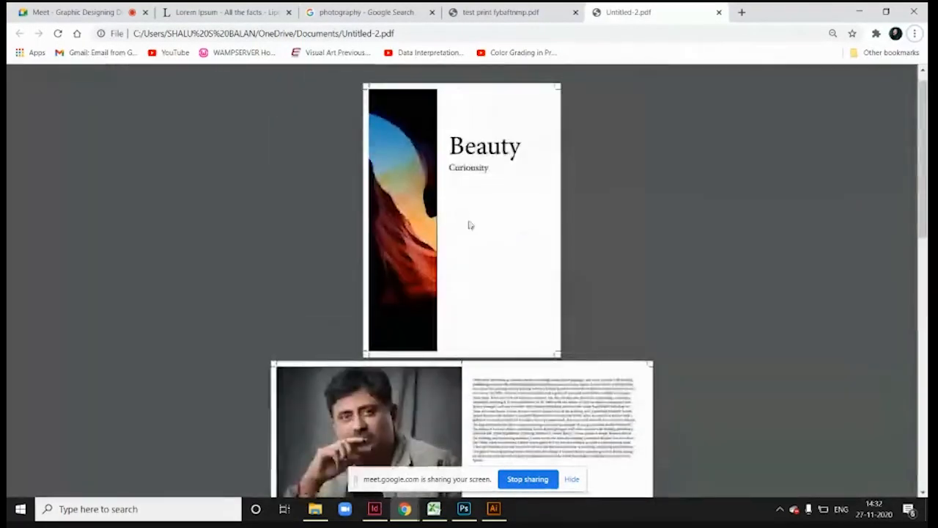
pyautogui.scroll(-3, 471, 225)
pyautogui.scroll(3, 474, 157)
pyautogui.scroll(-3, 462, 263)
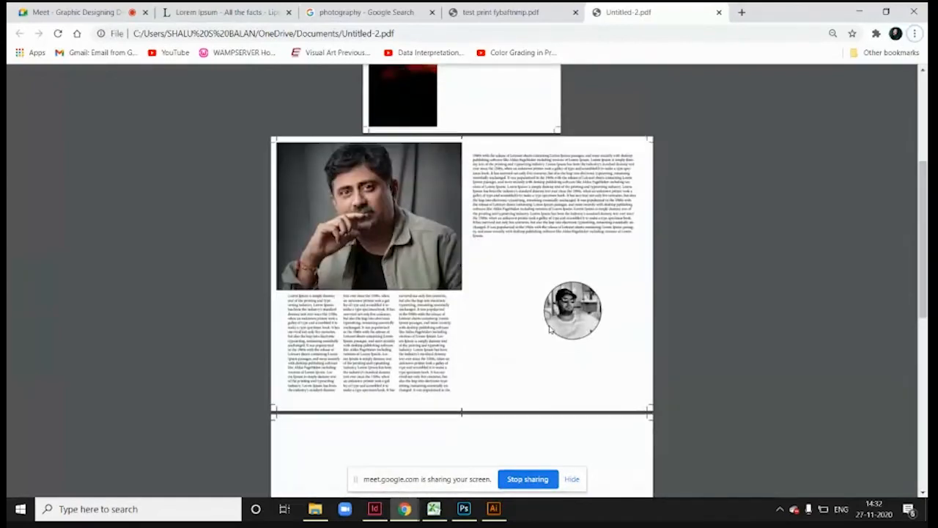
pyautogui.scroll(-2, 532, 330)
pyautogui.scroll(-4, 678, 366)
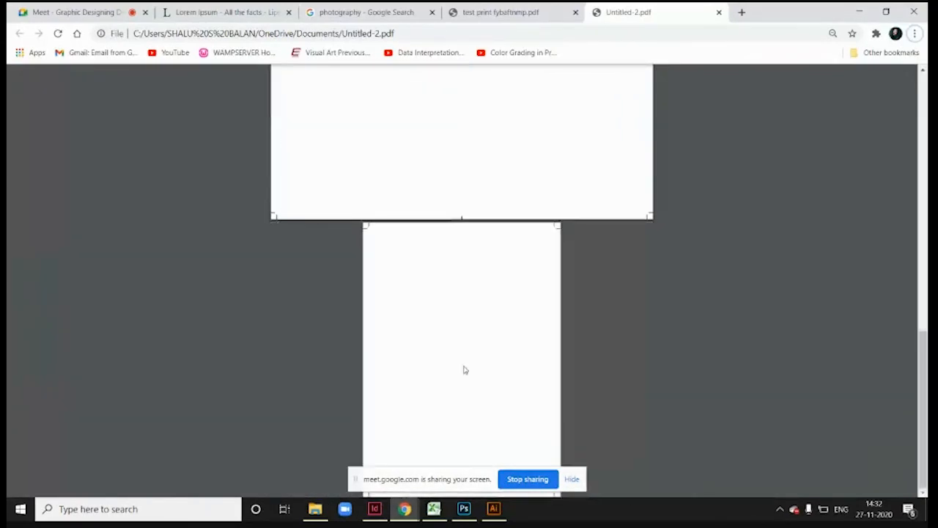
pyautogui.scroll(2, 492, 429)
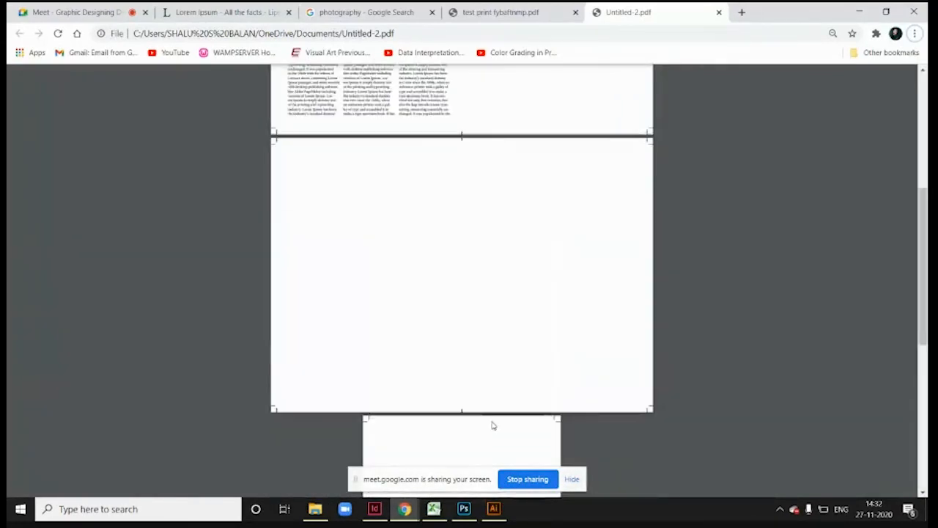
pyautogui.scroll(-6, 497, 421)
pyautogui.scroll(1, 502, 345)
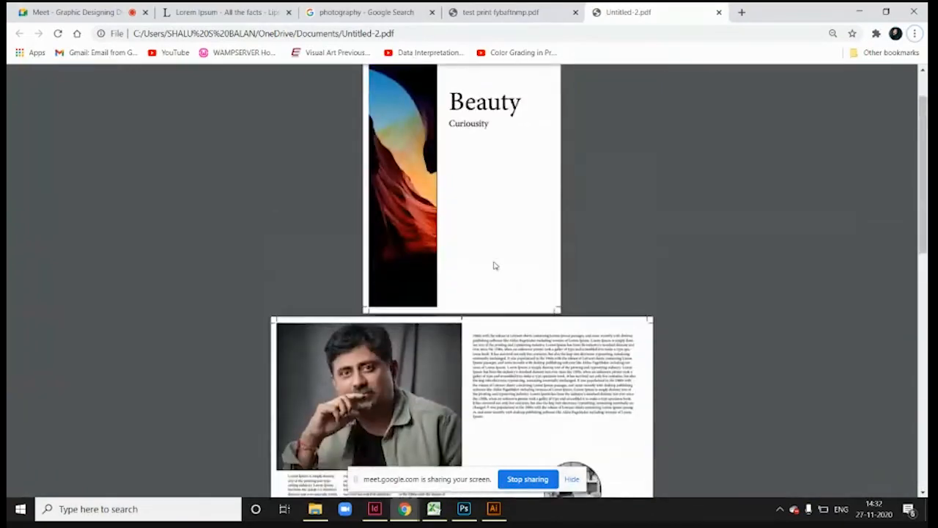